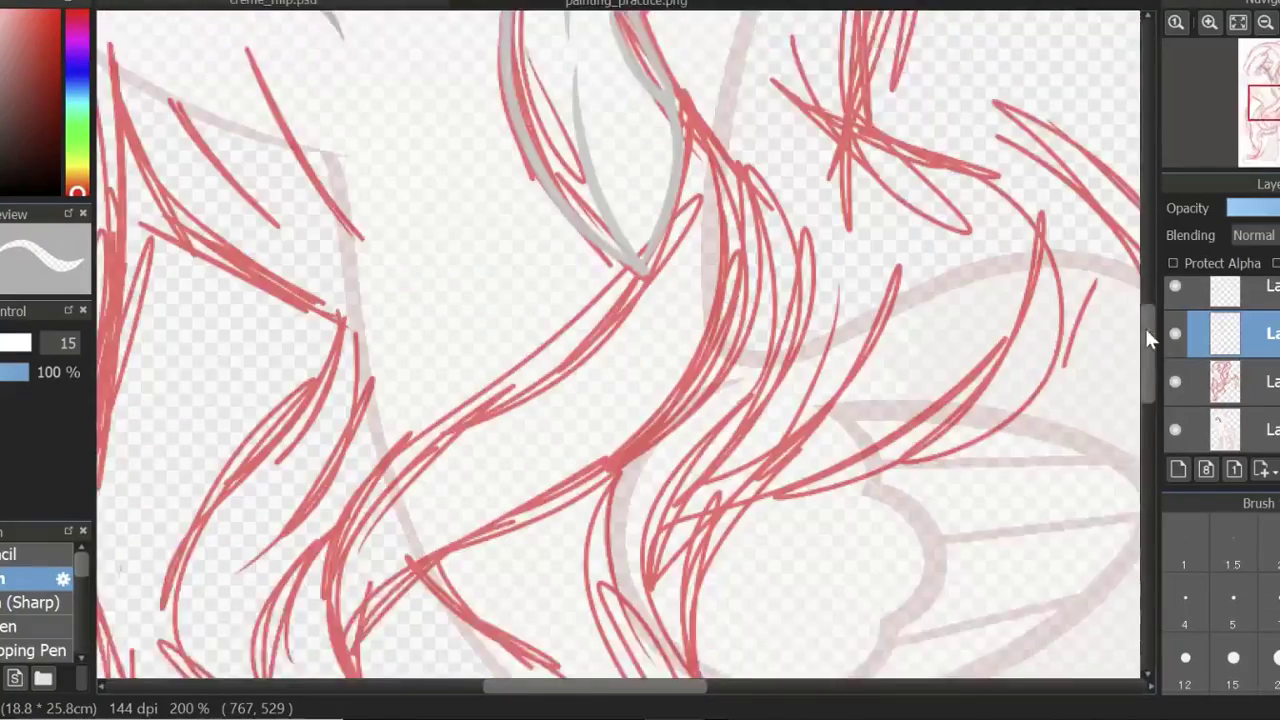
Ink the long hanging hair lock over the red sketch down to its curled lower end with a size 7 pen.
{"action": "left_click_drag", "start_coordinate": [1145, 328], "coordinate": [1150, 385]}
{"action": "key", "text": "p"}
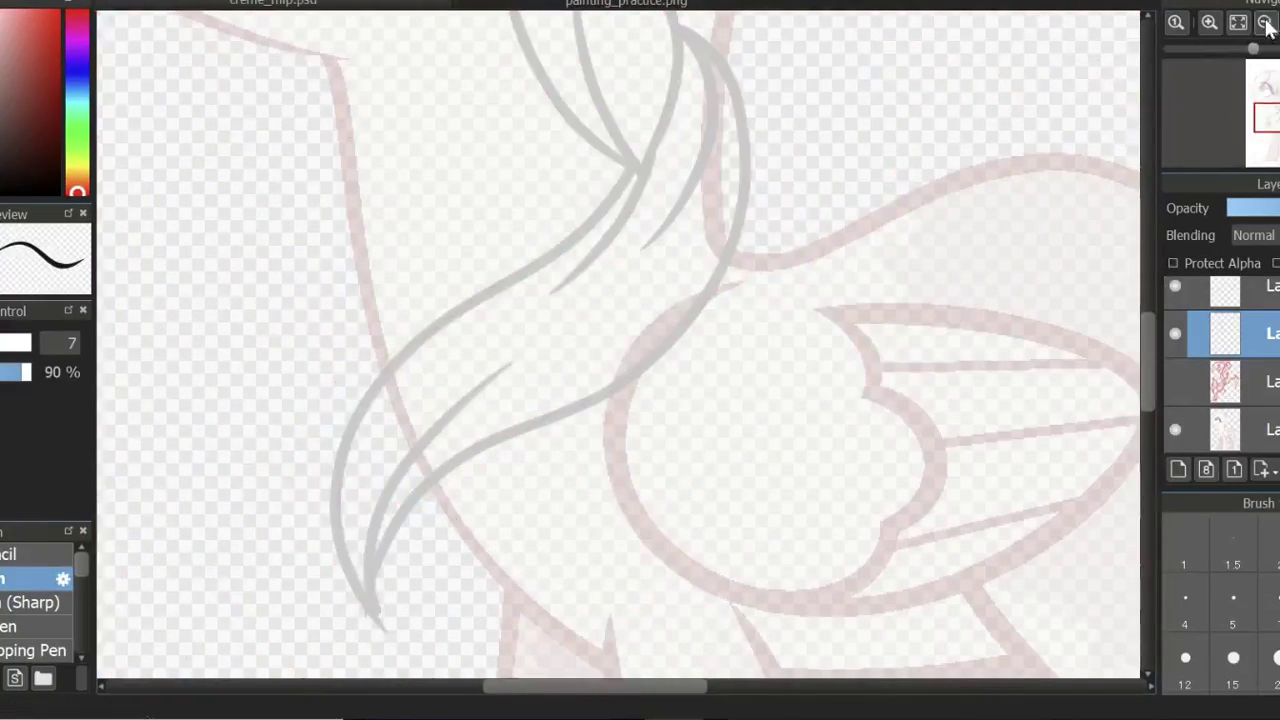
{"action": "left_click", "coordinate": [1209, 22]}
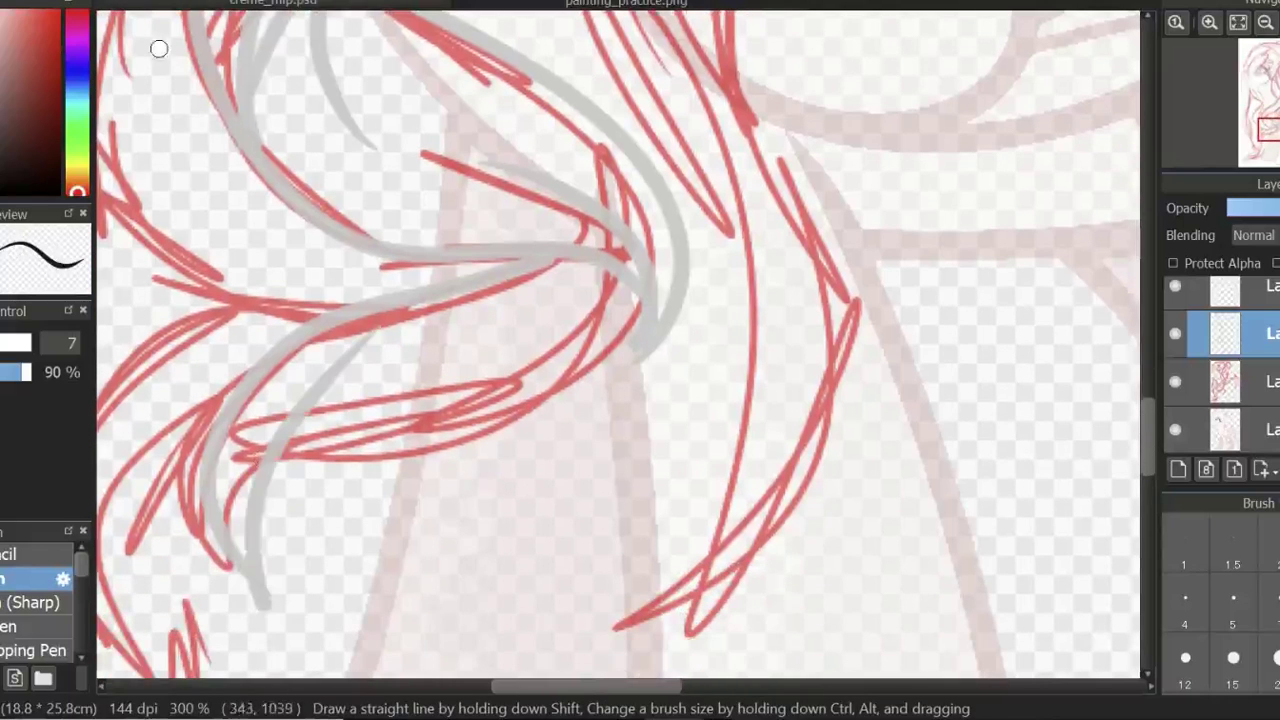
{"action": "left_click_drag", "start_coordinate": [264, 589], "coordinate": [339, 359]}
{"action": "left_click_drag", "start_coordinate": [264, 479], "coordinate": [624, 369]}
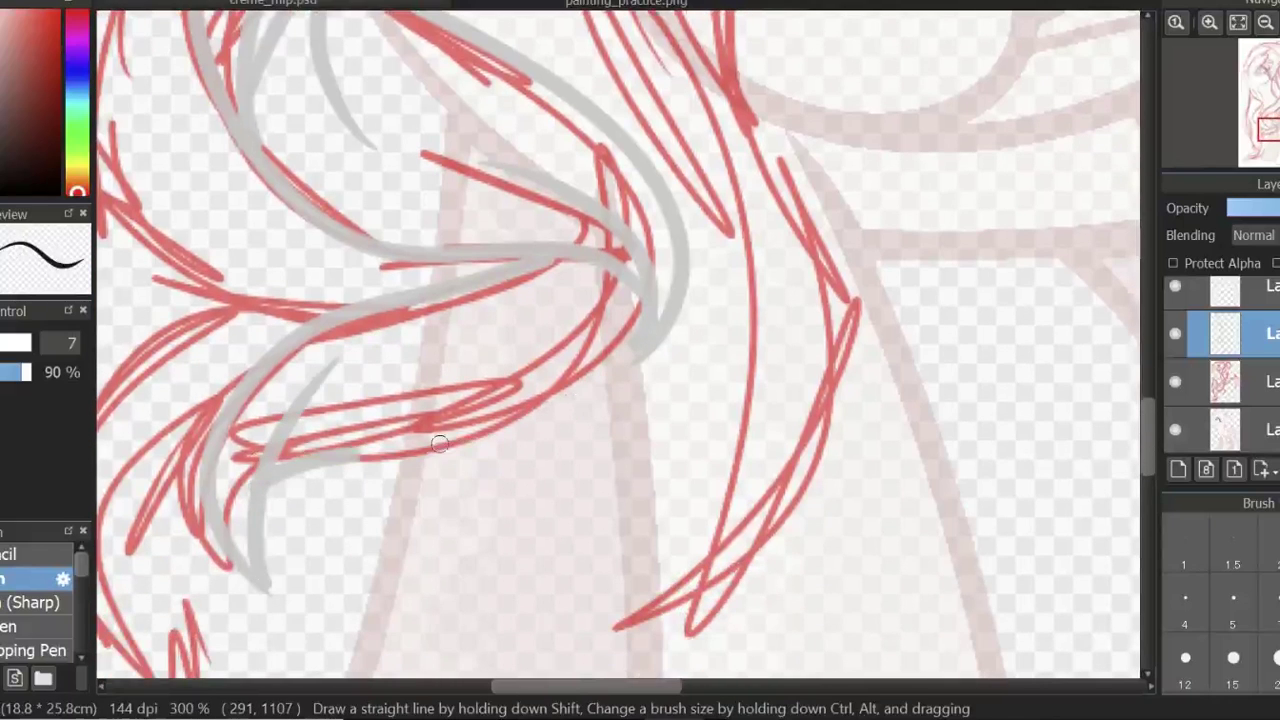
Hide the red sketch layer and add thin strands to the hanging hair lock and the forehead bangs with a size 3 pen.
{"action": "left_click", "coordinate": [1175, 381]}
{"action": "left_click_drag", "start_coordinate": [1149, 425], "coordinate": [1159, 335]}
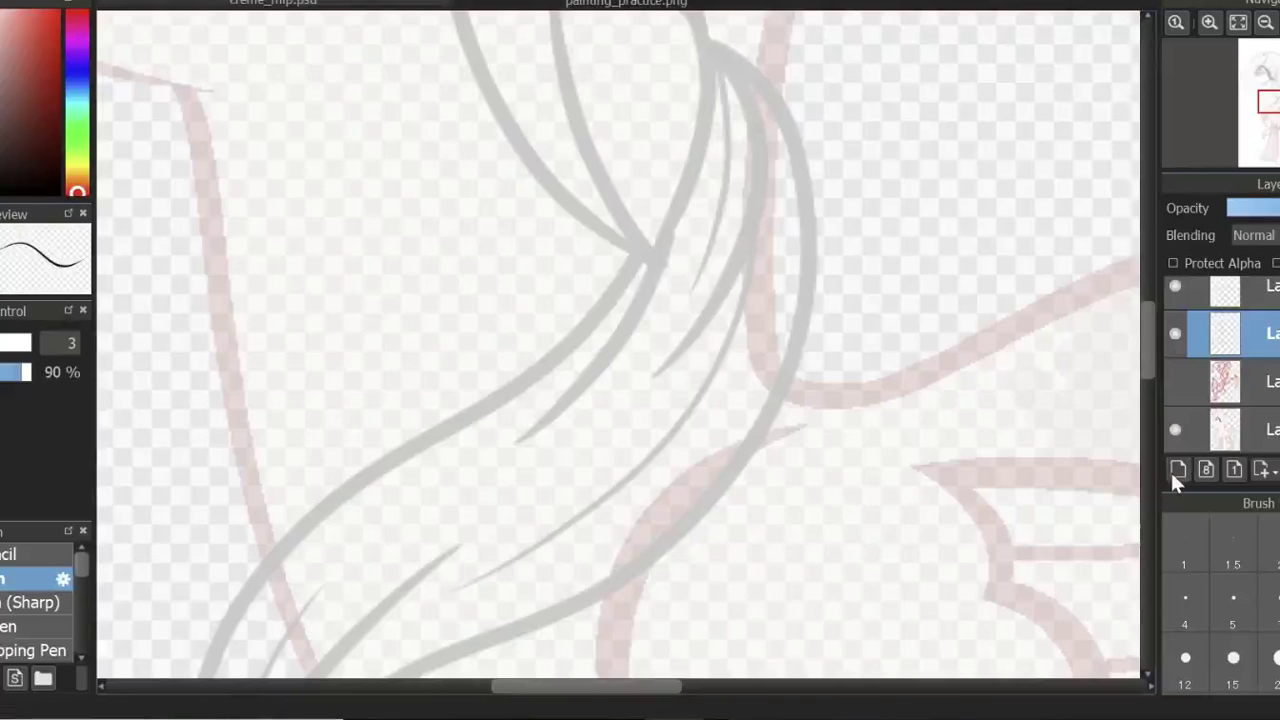
{"action": "scroll", "coordinate": [572, 27], "scroll_direction": "up", "scroll_amount": 5}
{"action": "scroll", "coordinate": [619, 423], "scroll_direction": "up", "scroll_amount": 5}
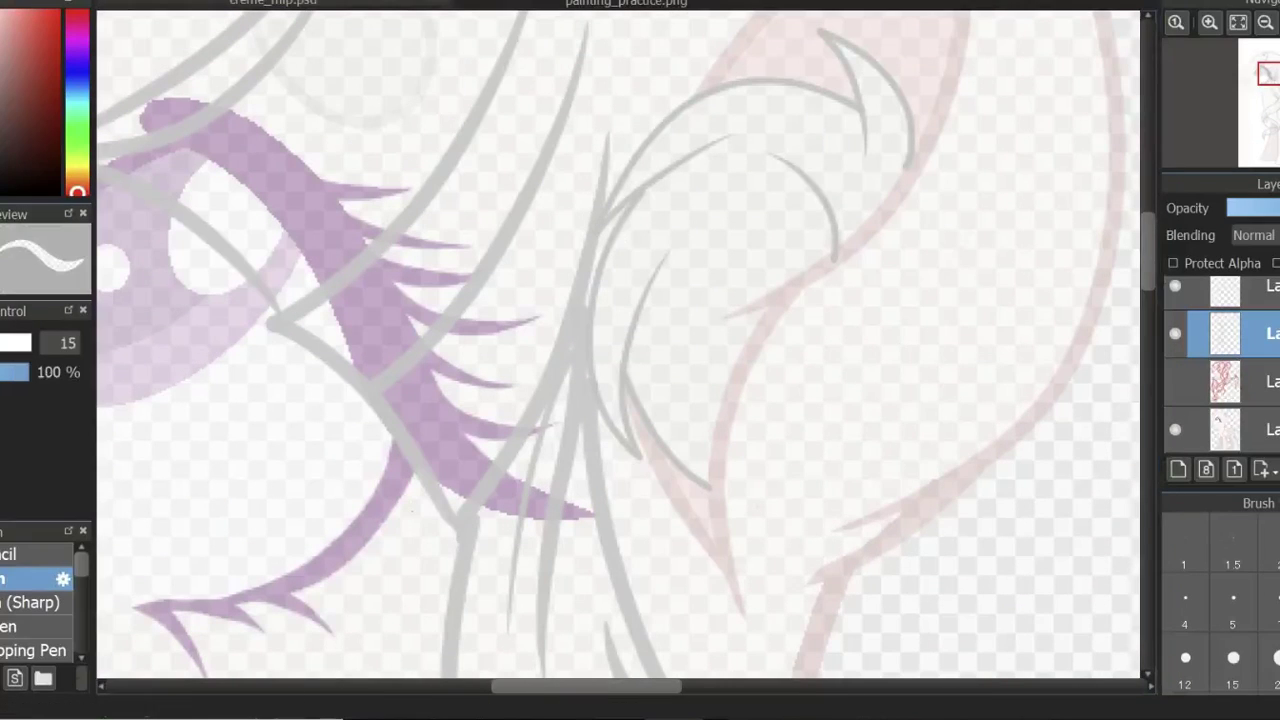
{"action": "scroll", "coordinate": [1150, 215], "scroll_direction": "up", "scroll_amount": 5}
{"action": "scroll", "coordinate": [1157, 220], "scroll_direction": "down", "scroll_amount": 1}
{"action": "key", "text": "e"}
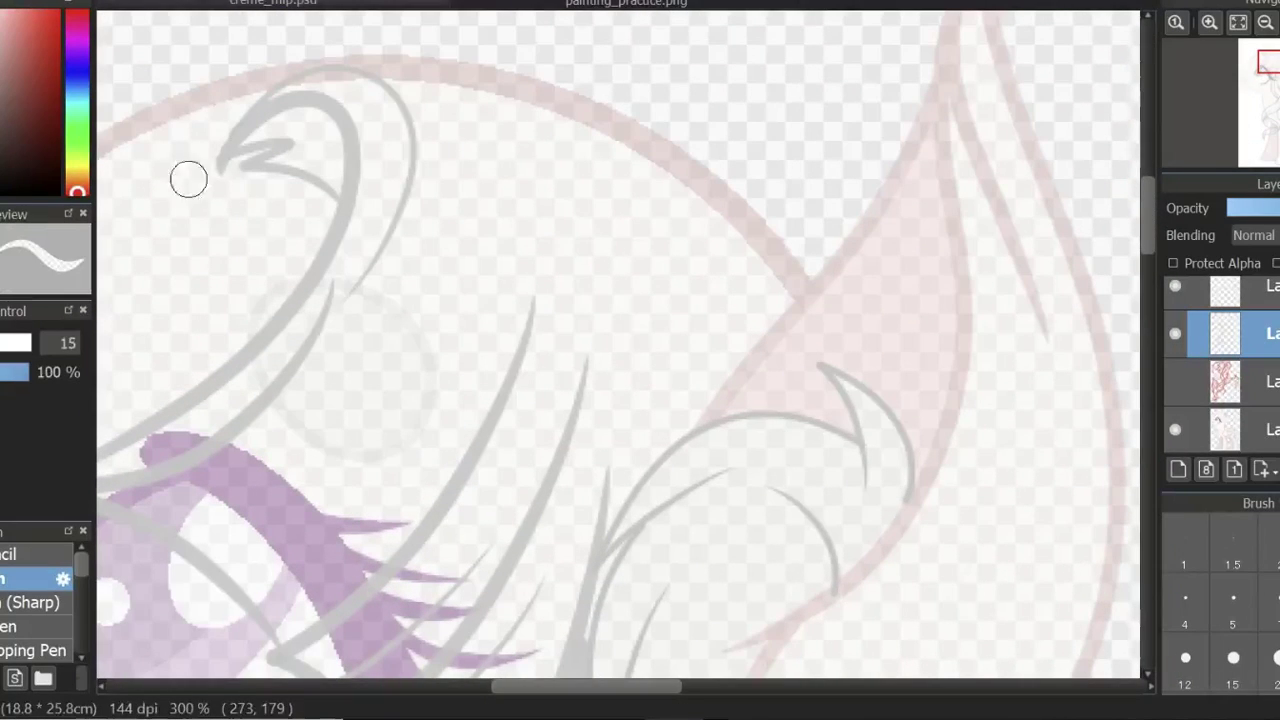
{"action": "key", "text": "b"}
{"action": "scroll", "coordinate": [1203, 143], "scroll_direction": "down", "scroll_amount": 4}
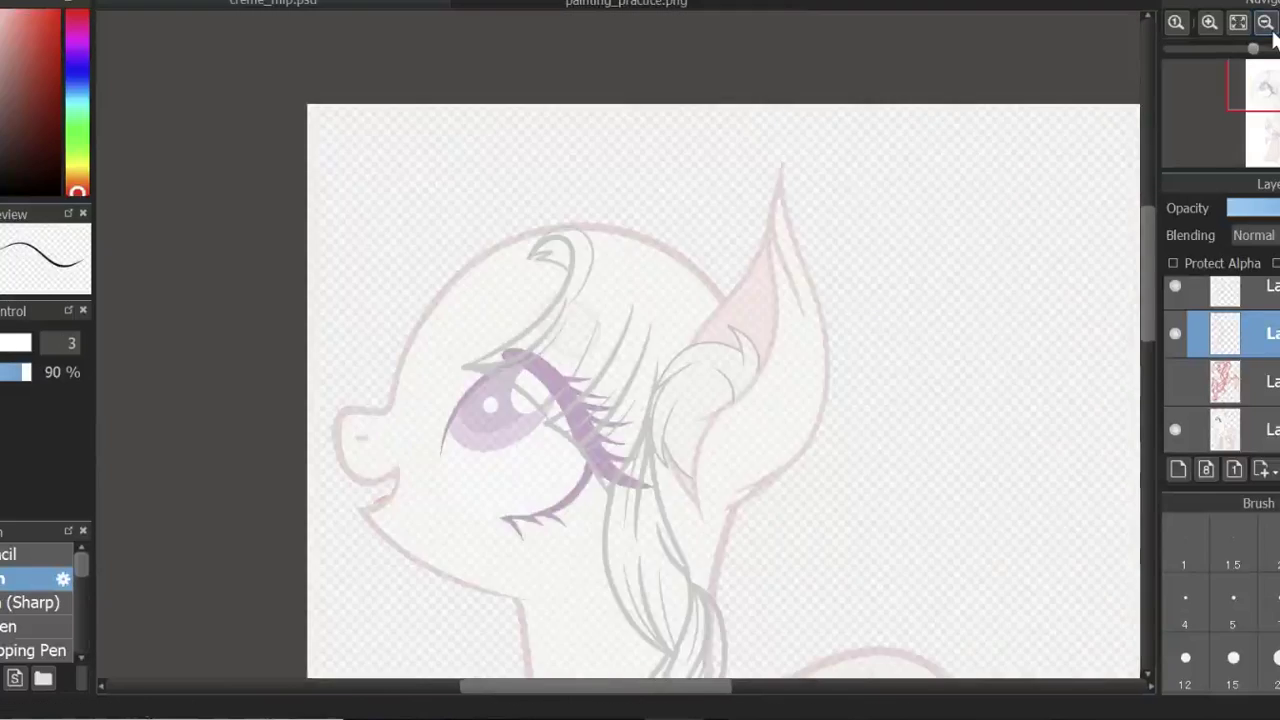
Show the red sketch and ink the outlines of the front bangs and the rounded locks above the head at size 7.
{"action": "scroll", "coordinate": [1203, 143], "scroll_direction": "up", "scroll_amount": 3}
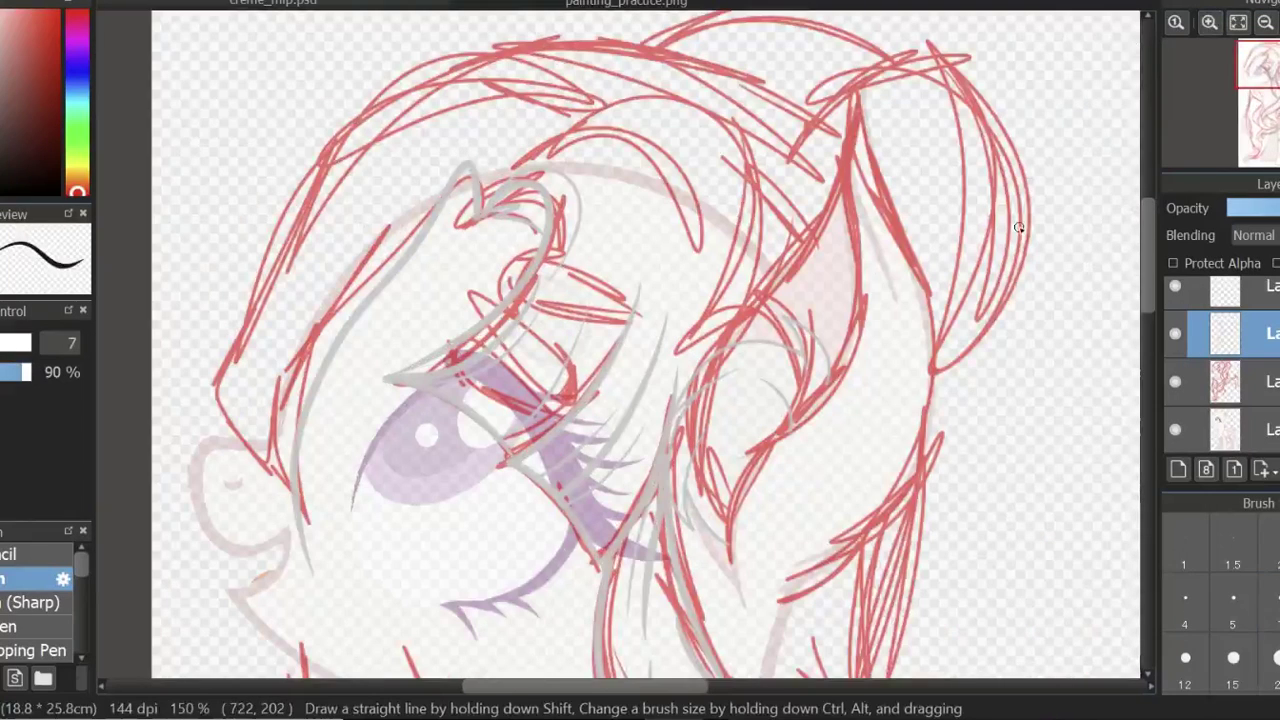
{"action": "key", "text": "ctrl+z"}
{"action": "left_click_drag", "start_coordinate": [328, 216], "coordinate": [300, 572]}
{"action": "left_click_drag", "start_coordinate": [188, 372], "coordinate": [284, 500]}
{"action": "left_click_drag", "start_coordinate": [524, 132], "coordinate": [602, 240]}
{"action": "left_click_drag", "start_coordinate": [644, 98], "coordinate": [726, 368]}
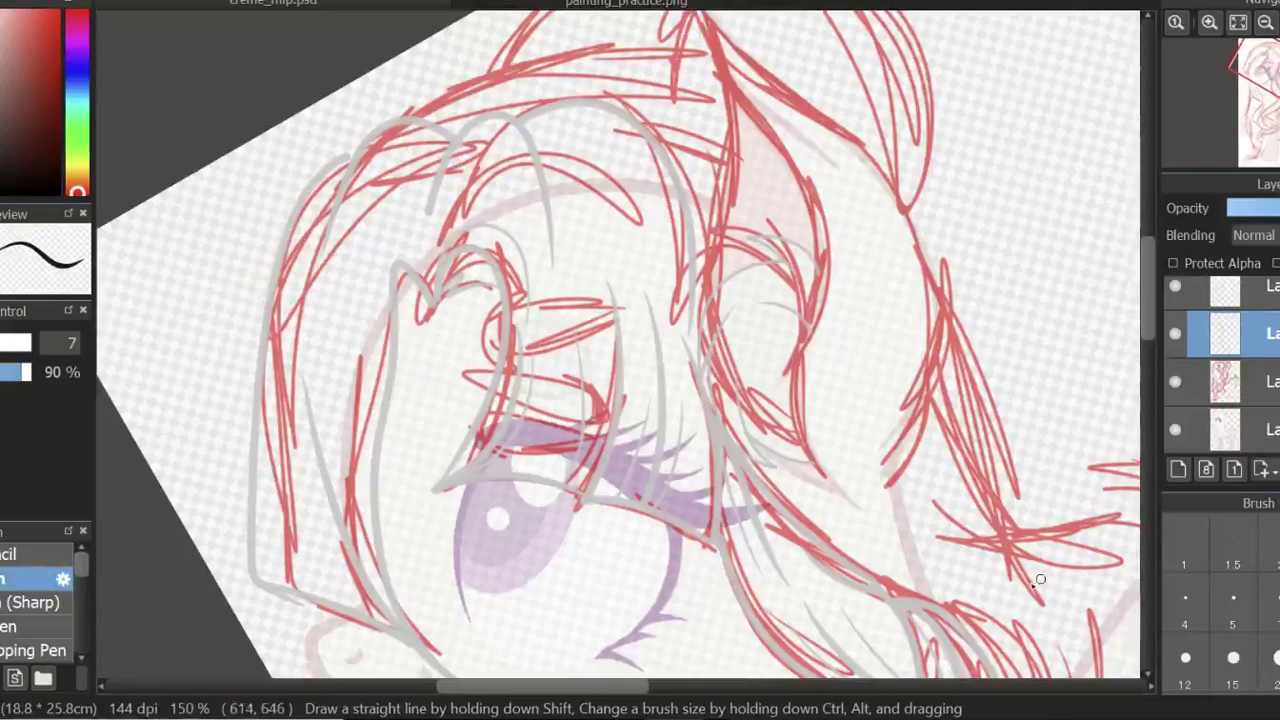
Hide the sketch layer and erase overshooting line ends on the front hair outline, reducing the eraser size to 10.
{"action": "left_click", "coordinate": [1175, 381]}
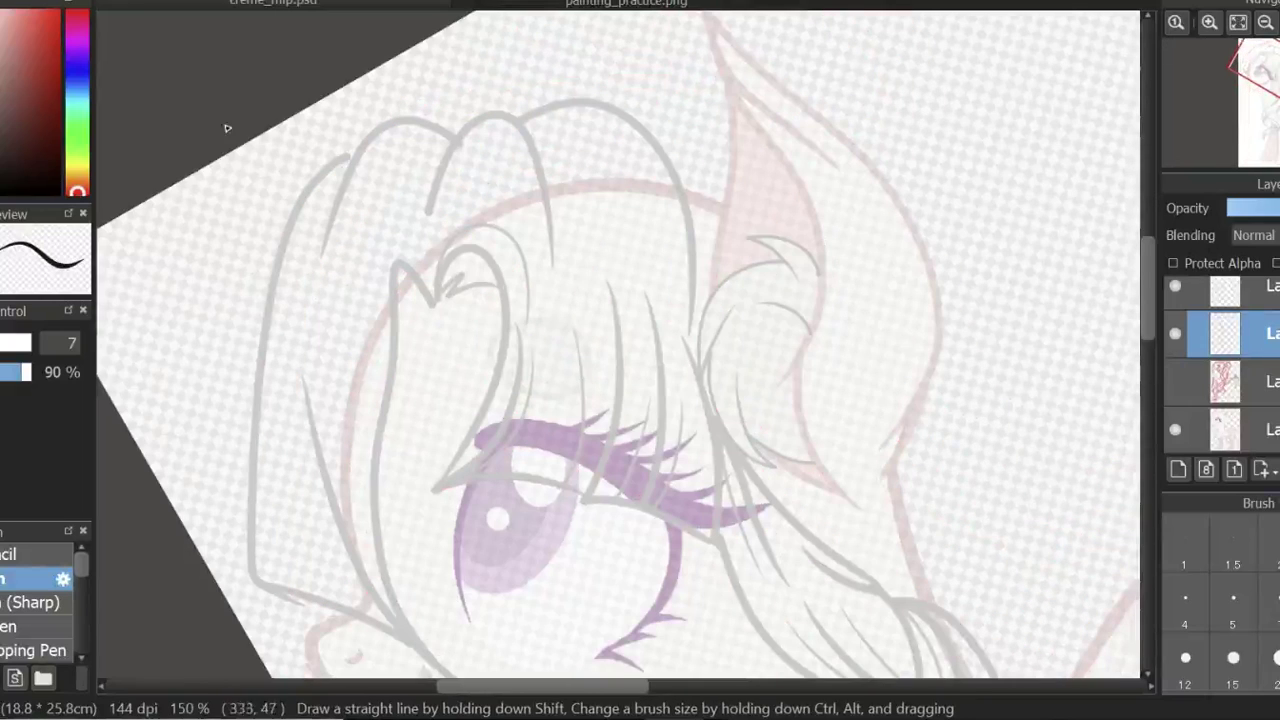
{"action": "key", "text": "e"}
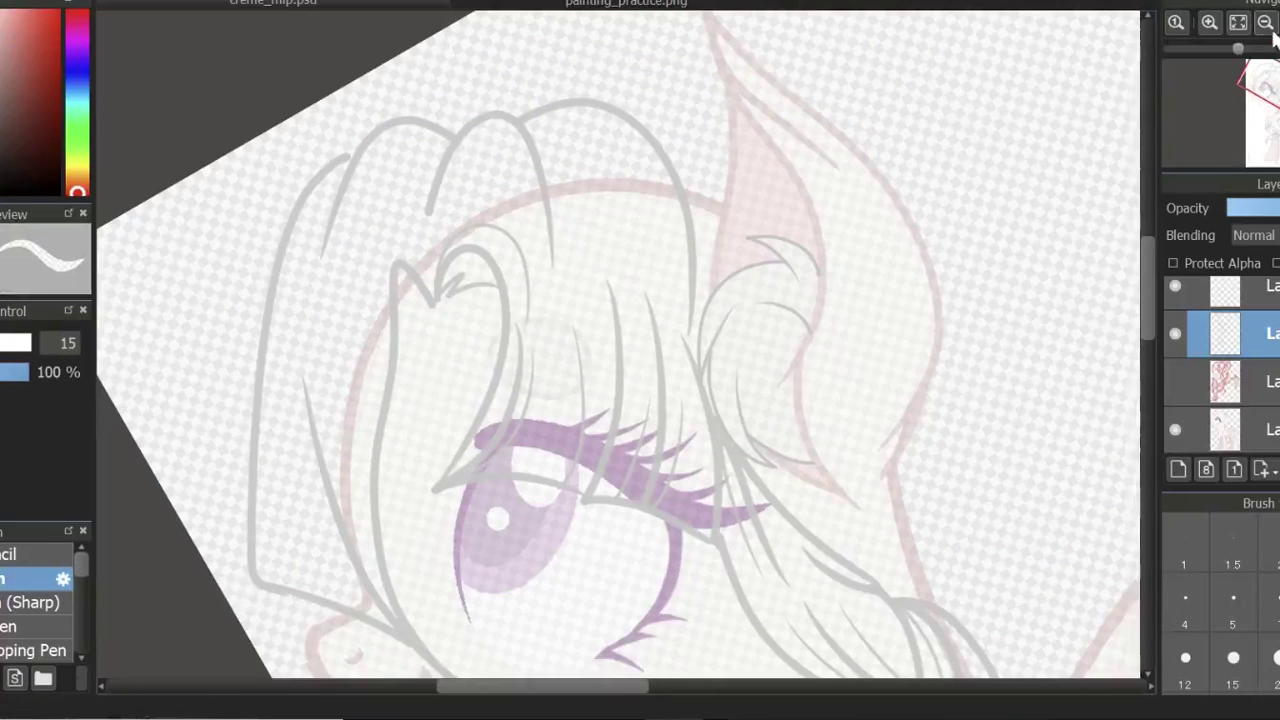
{"action": "left_click", "coordinate": [1265, 24]}
{"action": "scroll", "coordinate": [900, 320], "scroll_direction": "up", "scroll_amount": 2}
{"action": "key", "text": "bracketleft"}
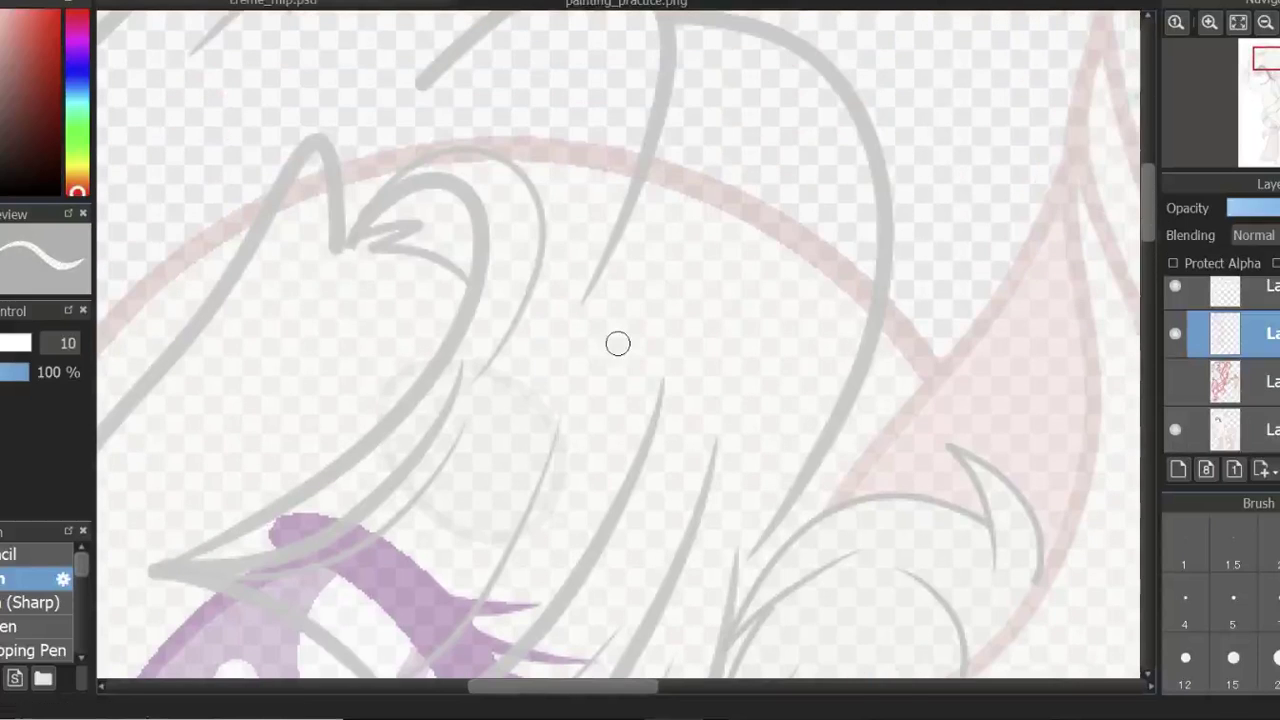
Draw a small pointed tuft beside the forehead curl and thin strands along the front bangs with the size 3 pen.
{"action": "key", "text": "b"}
{"action": "left_click_drag", "start_coordinate": [322, 204], "coordinate": [318, 252]}
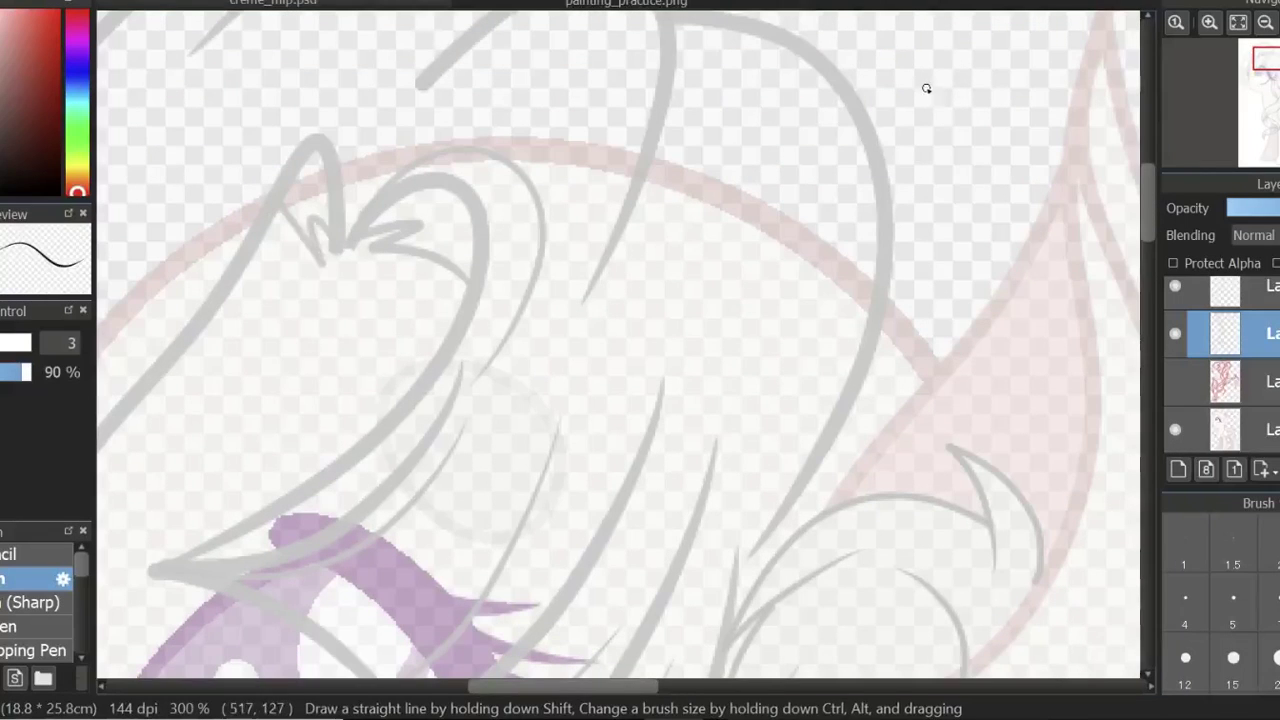
{"action": "scroll", "coordinate": [926, 89], "scroll_direction": "down", "scroll_amount": 1}
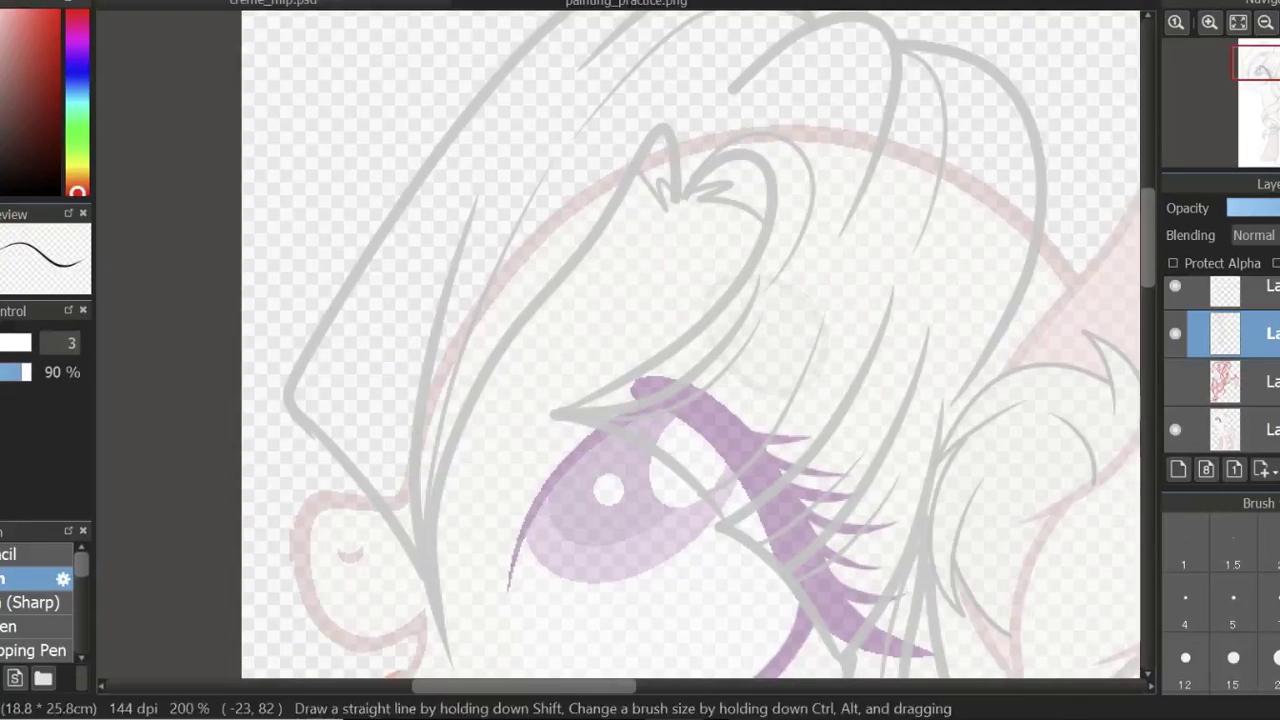
{"action": "scroll", "coordinate": [206, 277], "scroll_direction": "up", "scroll_amount": 2}
{"action": "key", "text": "e"}
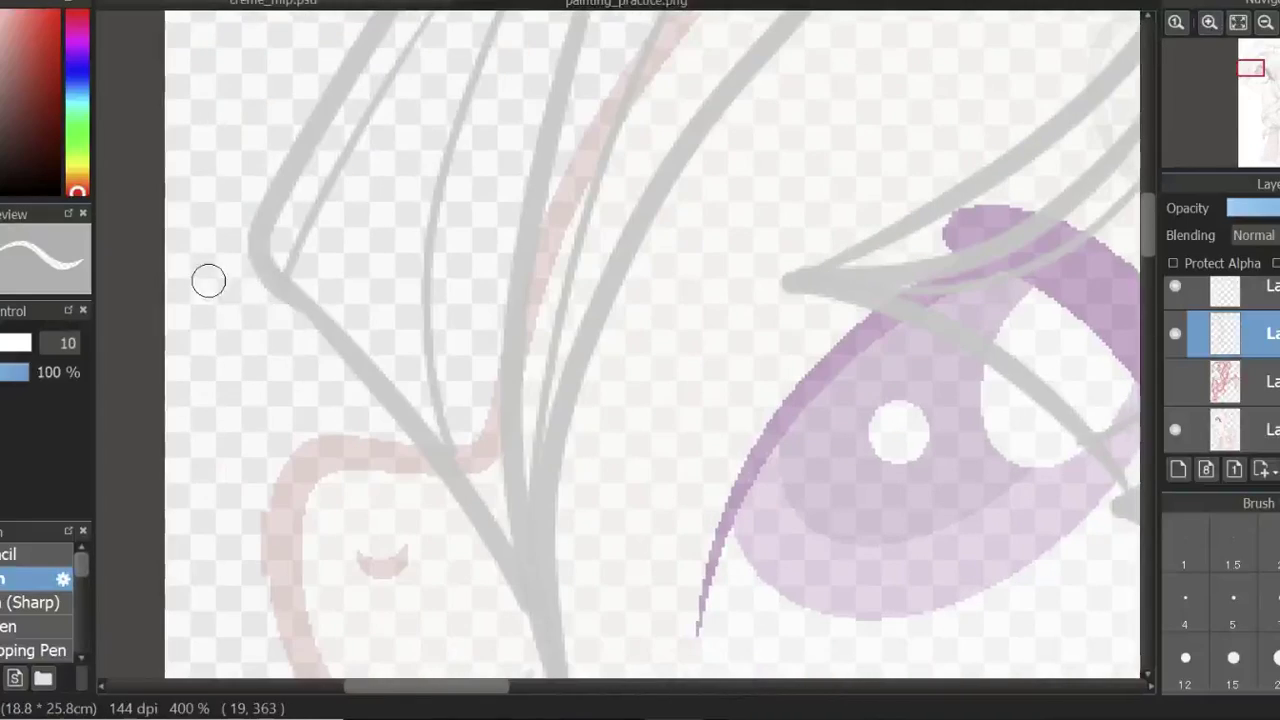
Close the gap between the rounded locks above the head and add thin strands inside them at size 3.
{"action": "left_click", "coordinate": [1265, 22]}
{"action": "left_click", "coordinate": [1265, 22]}
{"action": "key", "text": "b"}
{"action": "left_click", "coordinate": [1209, 22]}
{"action": "left_click", "coordinate": [1209, 22]}
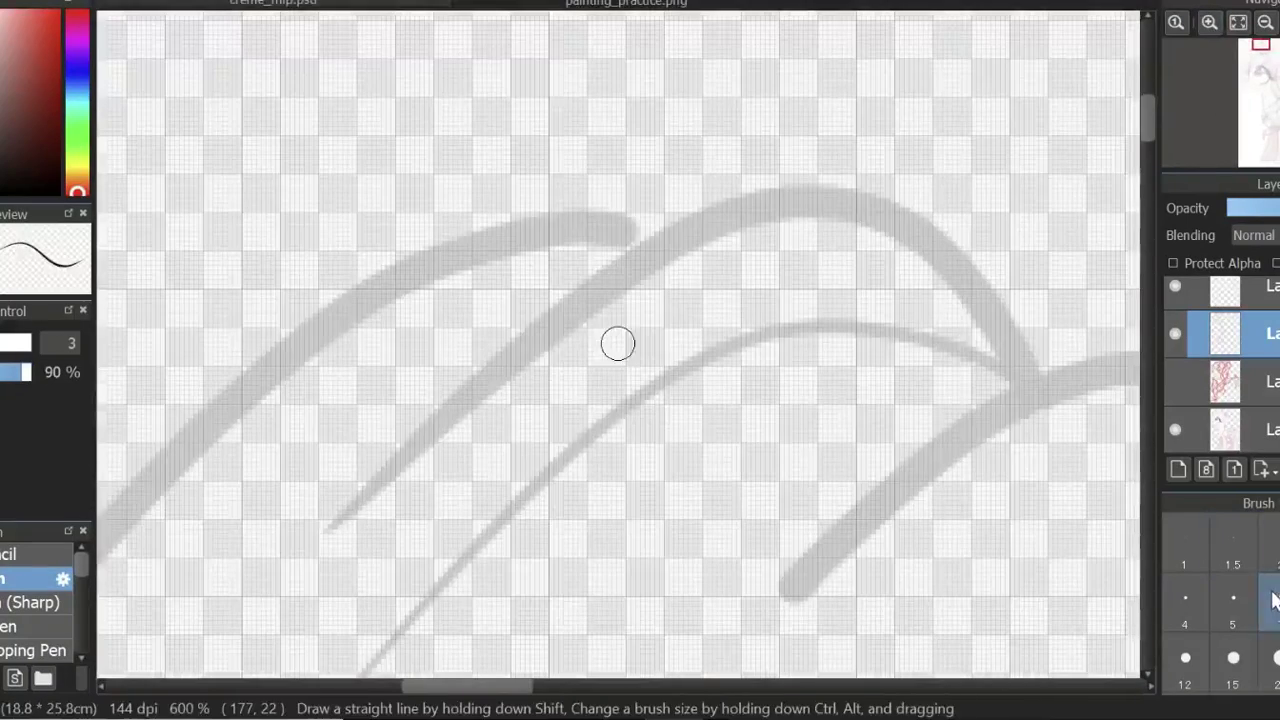
{"action": "scroll", "coordinate": [617, 343], "scroll_direction": "down", "scroll_amount": 4}
{"action": "scroll", "coordinate": [595, 253], "scroll_direction": "up", "scroll_amount": 3}
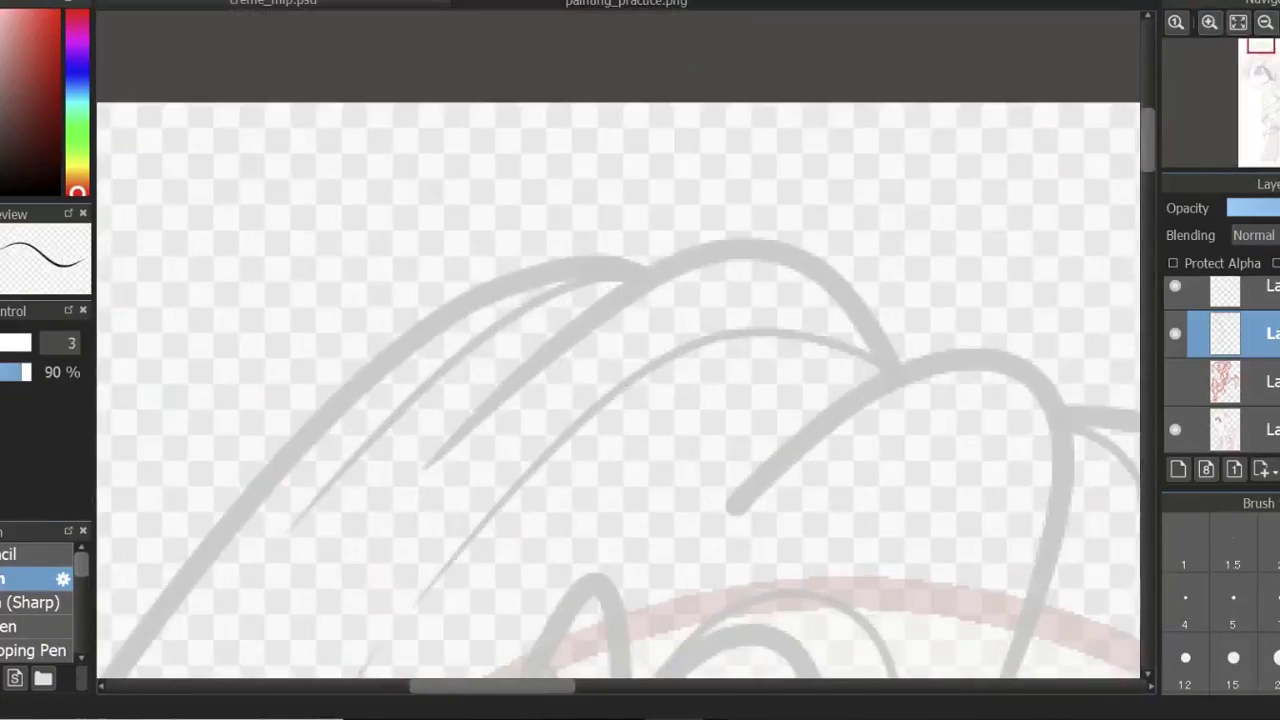
{"action": "key", "text": "e"}
{"action": "scroll", "coordinate": [1147, 277], "scroll_direction": "down", "scroll_amount": 2}
{"action": "scroll", "coordinate": [1147, 277], "scroll_direction": "up", "scroll_amount": 1}
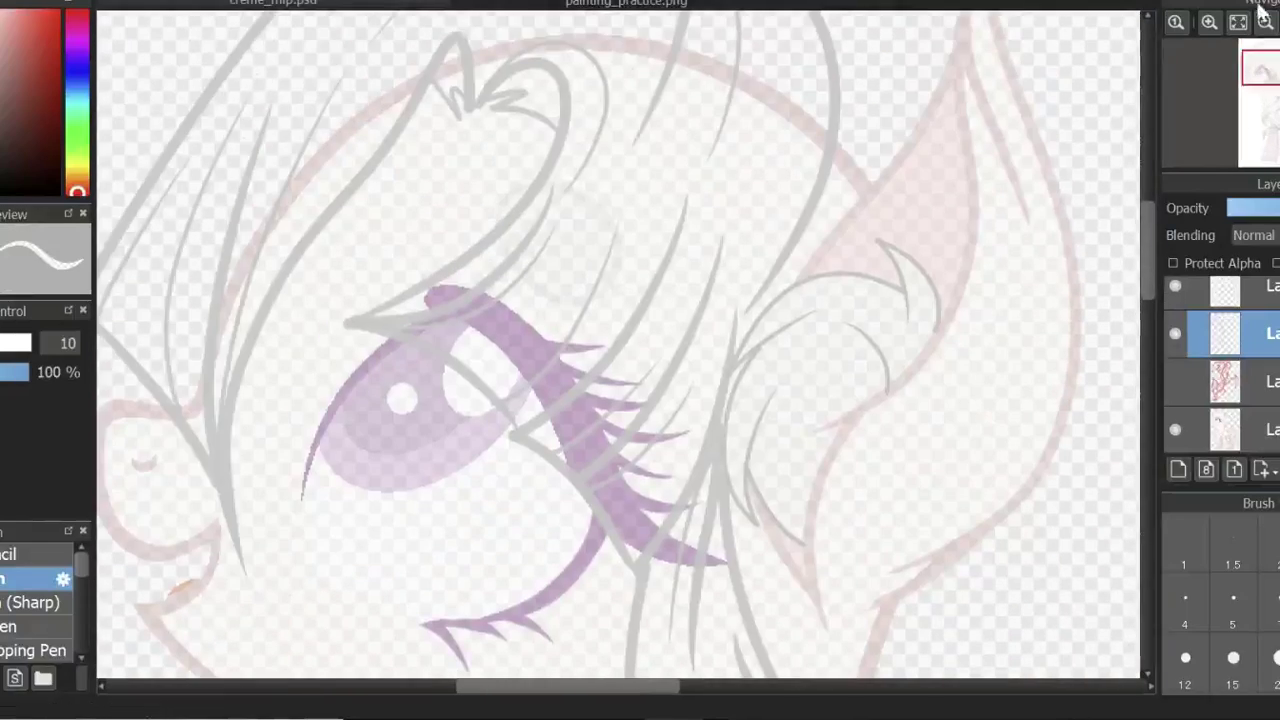
Show the red sketch and ink the crown line from the top locks back to the ear tip with a size 7 pen.
{"action": "scroll", "coordinate": [1151, 306], "scroll_direction": "down", "scroll_amount": 2}
{"action": "left_click_drag", "start_coordinate": [1151, 306], "coordinate": [1144, 263]}
{"action": "left_click", "coordinate": [1209, 22]}
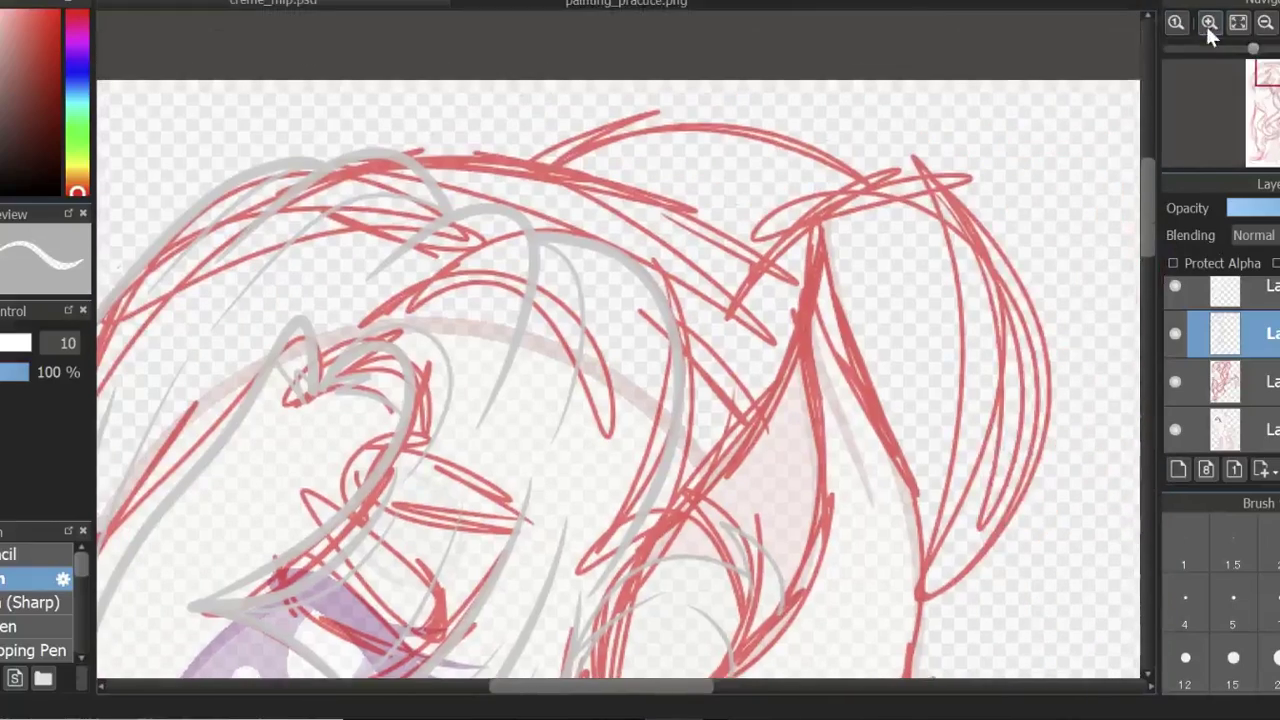
{"action": "key", "text": "b"}
{"action": "key", "text": "bracketright"}
{"action": "scroll", "coordinate": [1149, 248], "scroll_direction": "down", "scroll_amount": 2}
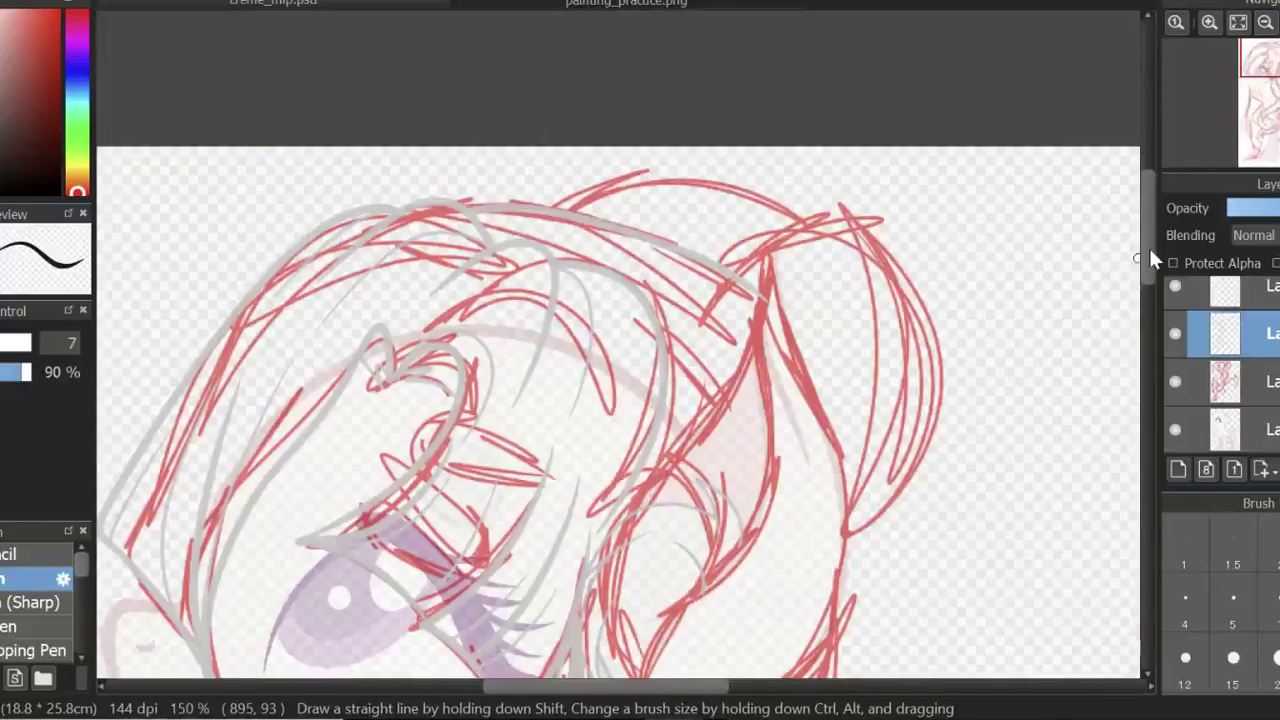
Ink the hair section below the jaw with size 7 outlines and size 3 strands, erasing the parts that overlap the neck.
{"action": "scroll", "coordinate": [620, 345], "scroll_direction": "down", "scroll_amount": 3}
{"action": "scroll", "coordinate": [620, 345], "scroll_direction": "left", "scroll_amount": 2}
{"action": "scroll", "coordinate": [370, 125], "scroll_direction": "up", "scroll_amount": 2}
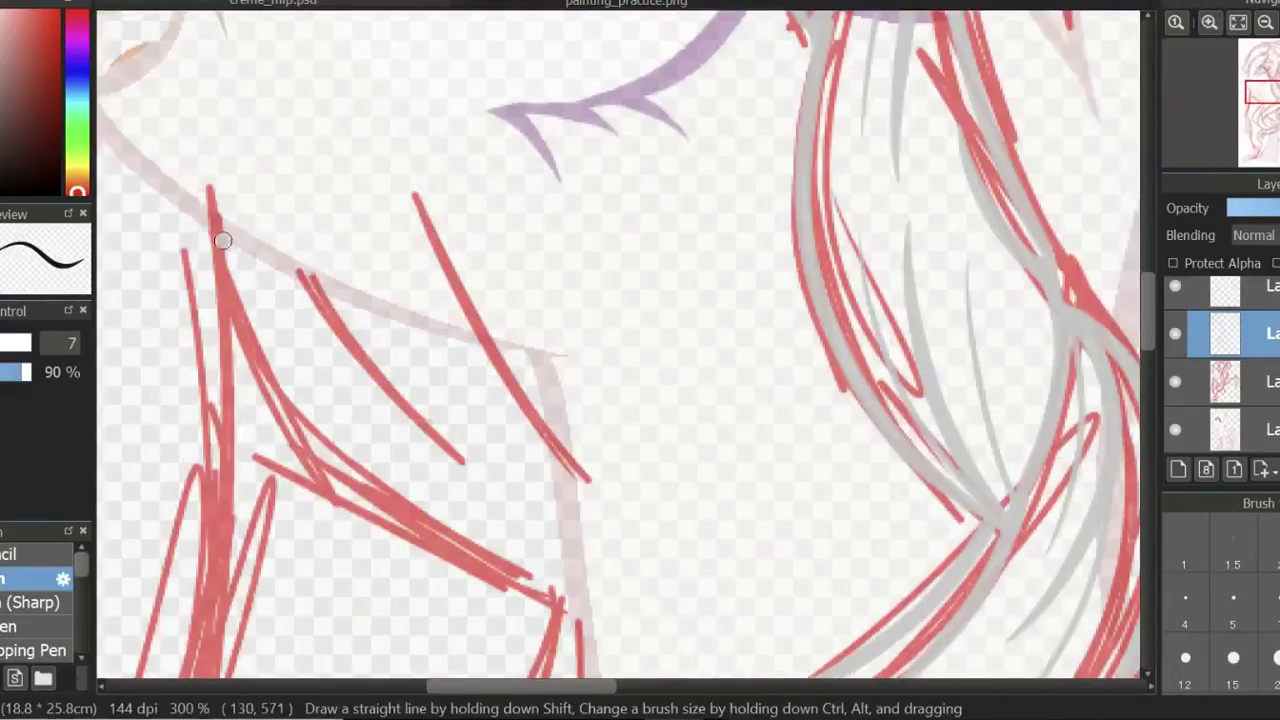
{"action": "left_click", "coordinate": [1175, 381]}
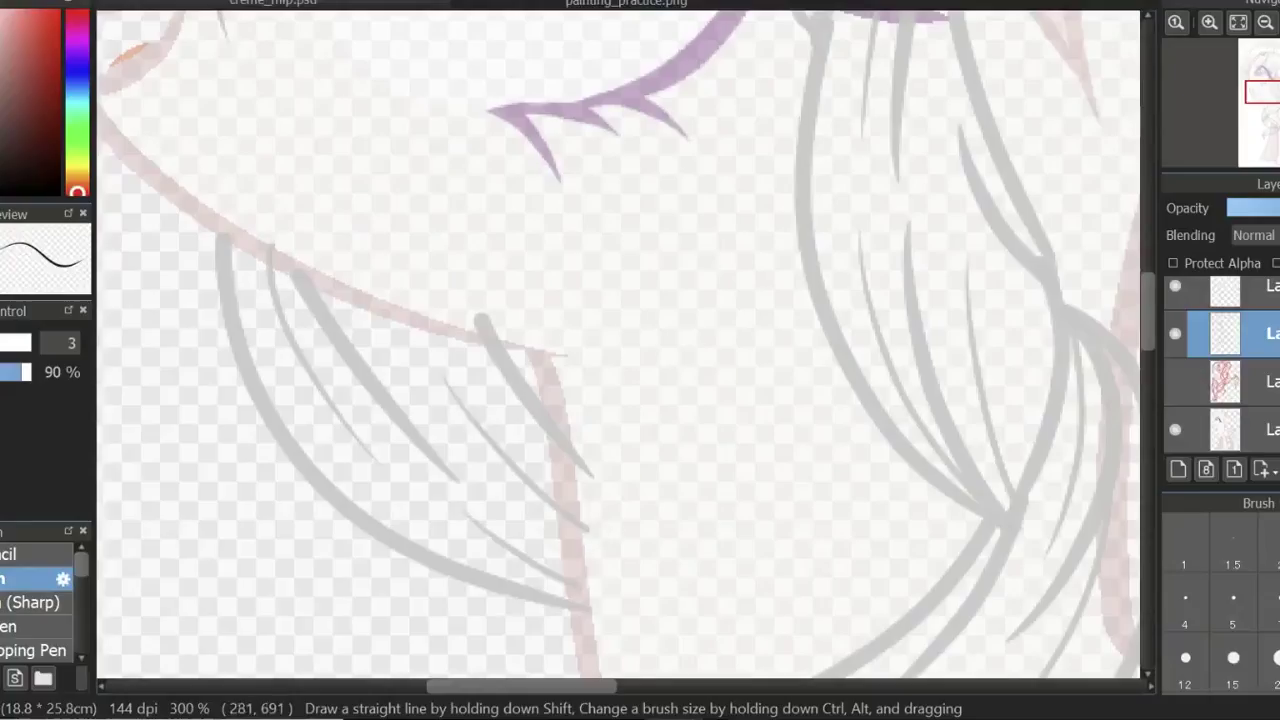
{"action": "key", "text": "e"}
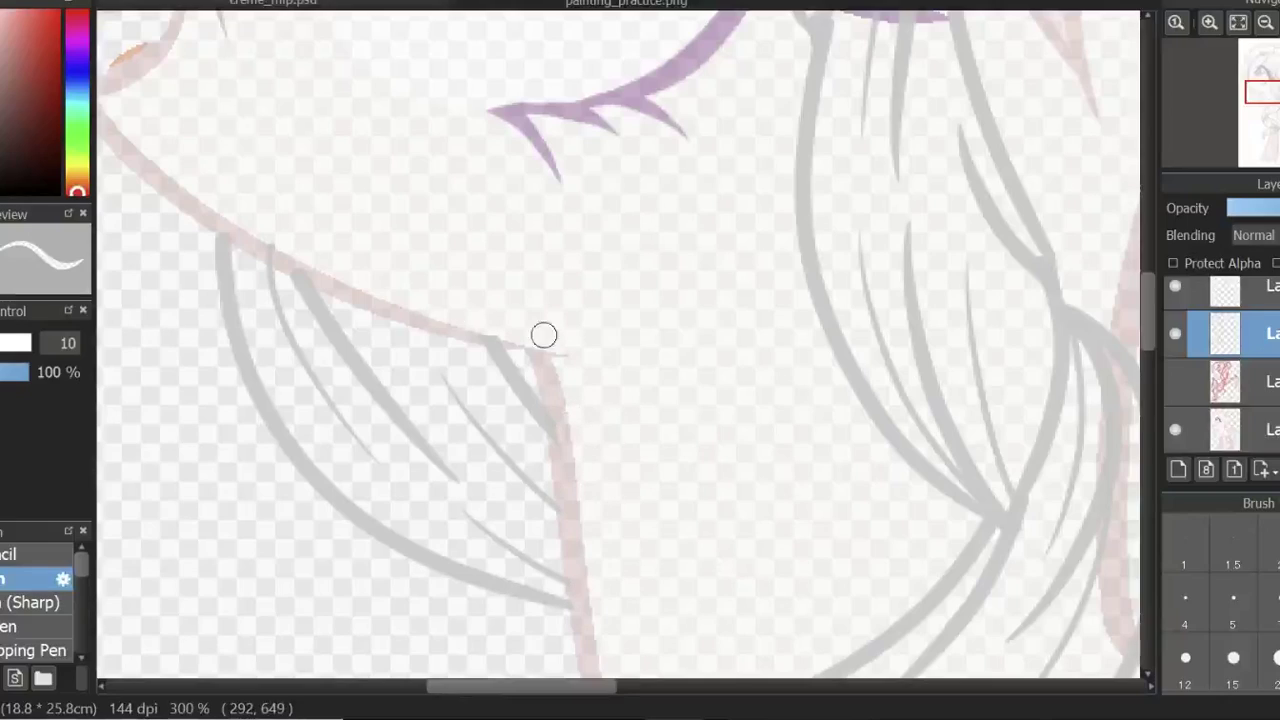
Show the red sketch and ink the outline of the wavy lock in front of the neck at size 7.
{"action": "scroll", "coordinate": [620, 345], "scroll_direction": "down", "scroll_amount": 5}
{"action": "left_click", "coordinate": [1175, 381]}
{"action": "scroll", "coordinate": [620, 345], "scroll_direction": "up", "scroll_amount": 5}
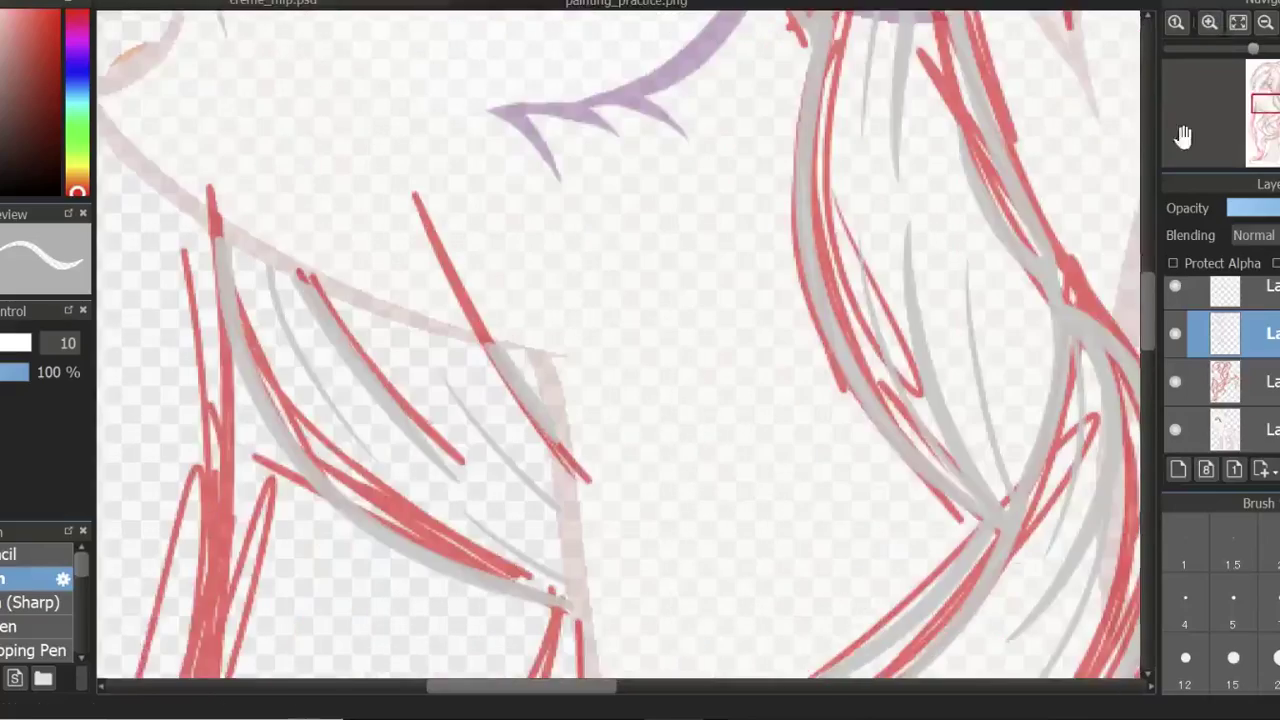
{"action": "key", "text": "b"}
{"action": "left_click", "coordinate": [1262, 24]}
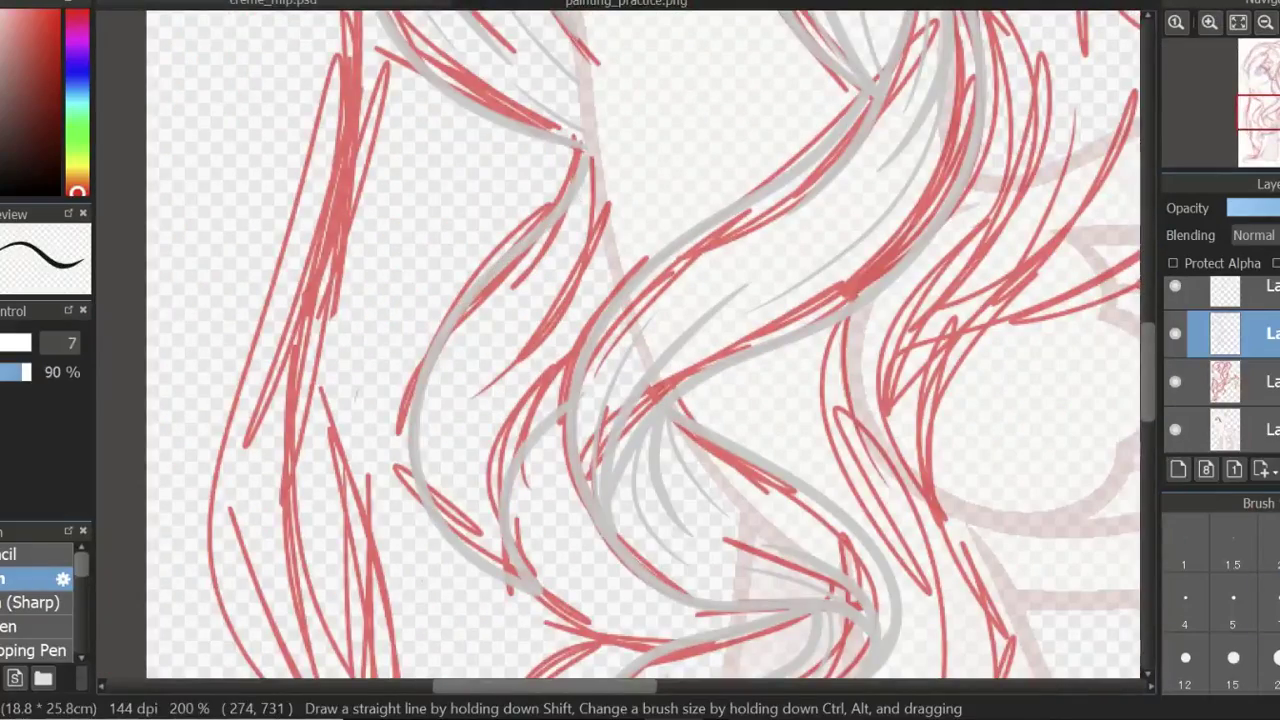
Hide the sketch layer and add thin size 3 strands inside the wavy lock in front of the neck.
{"action": "left_click", "coordinate": [1175, 381]}
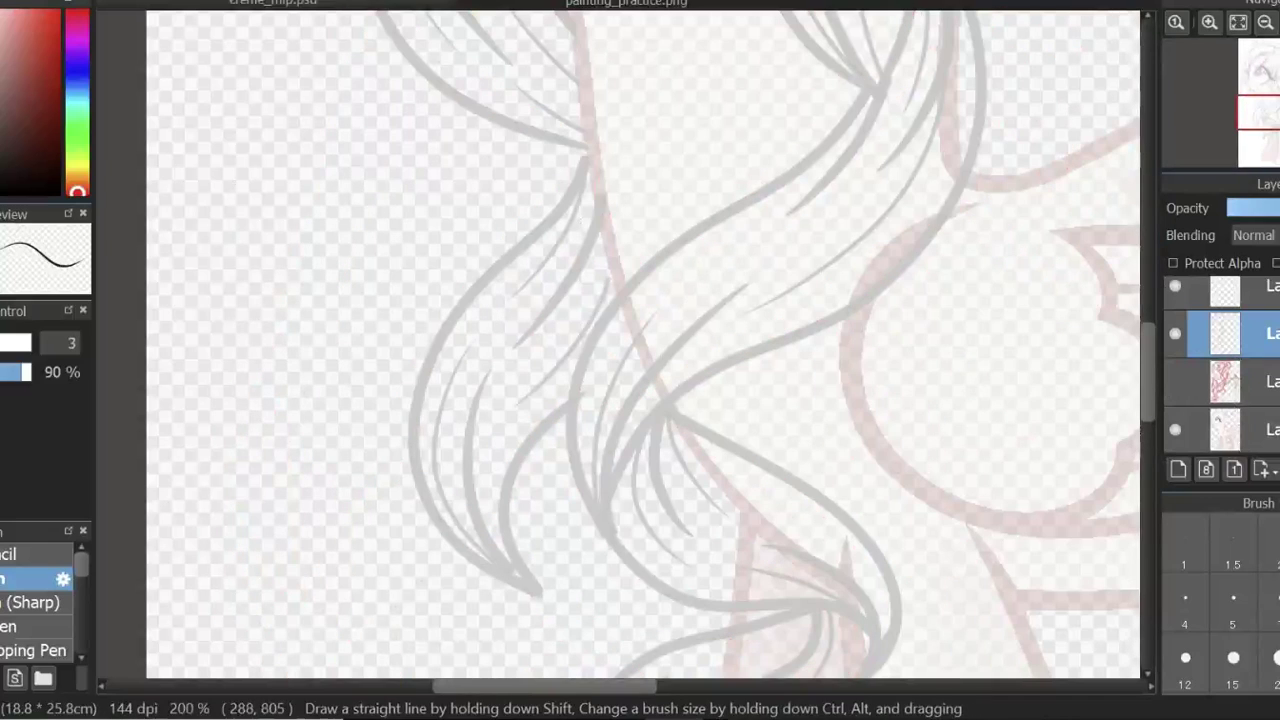
{"action": "left_click_drag", "start_coordinate": [607, 280], "coordinate": [512, 404]}
{"action": "left_click", "coordinate": [1205, 22]}
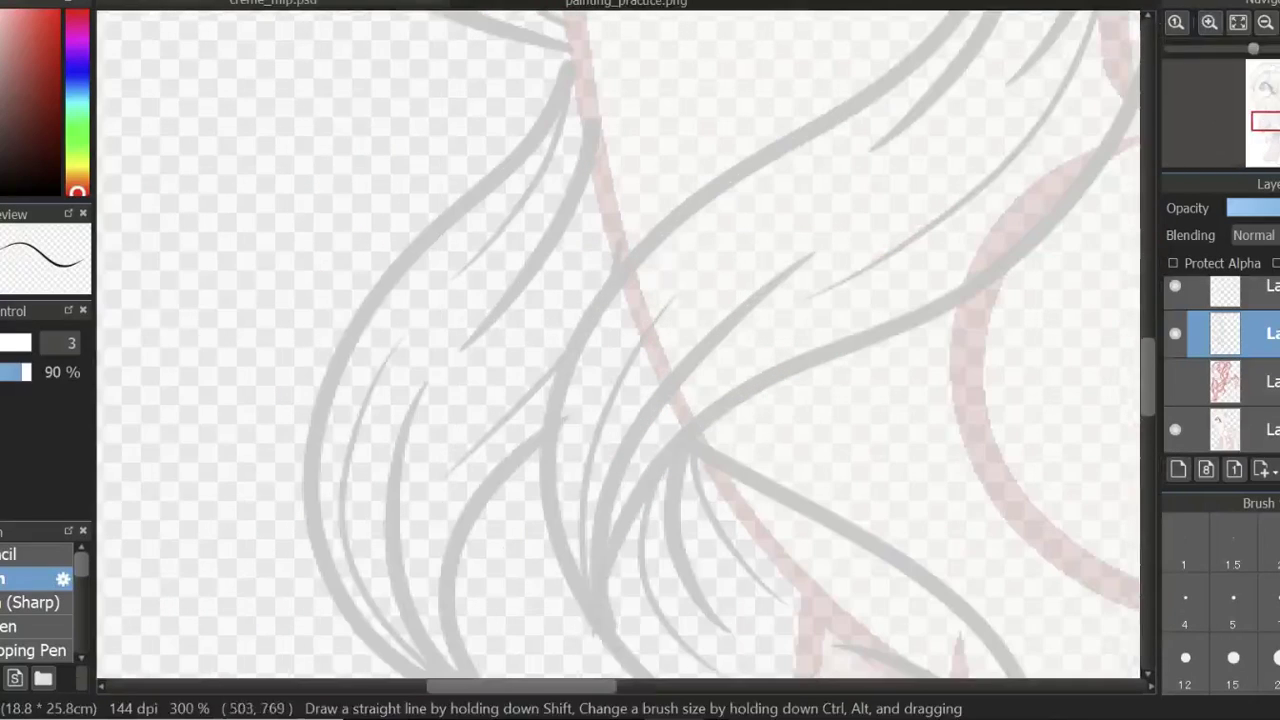
Erase the overlapping line ends where the wavy lock meets the neck and the neighbouring lock with the size 10 eraser.
{"action": "key", "text": "e"}
{"action": "scroll", "coordinate": [512, 560], "scroll_direction": "up", "scroll_amount": 2}
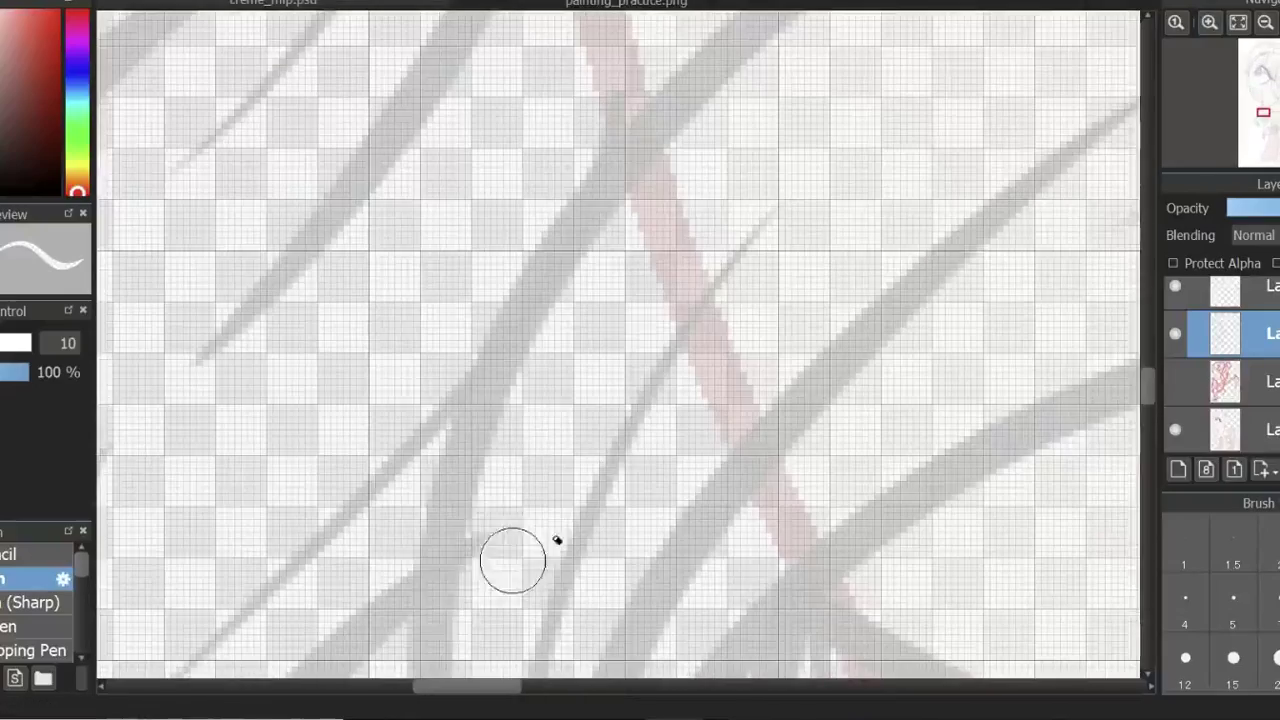
{"action": "scroll", "coordinate": [1159, 370], "scroll_direction": "up", "scroll_amount": 3}
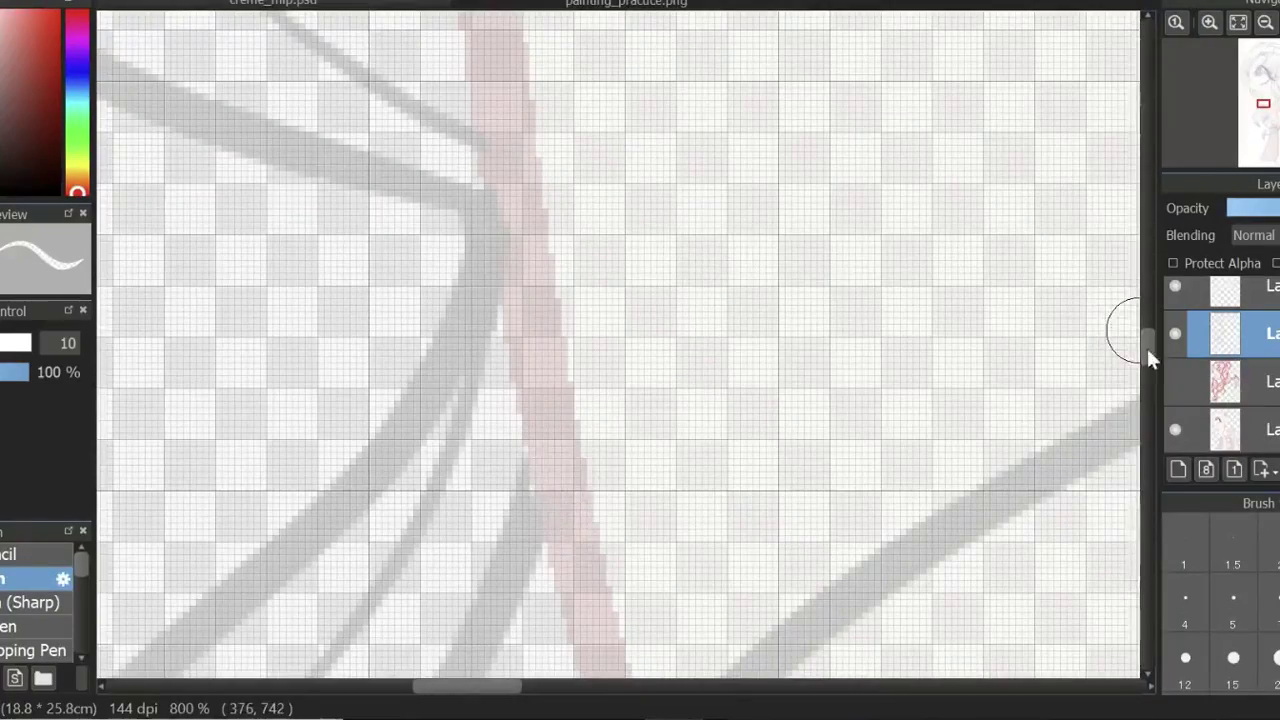
{"action": "scroll", "coordinate": [1148, 358], "scroll_direction": "down", "scroll_amount": 3}
{"action": "scroll", "coordinate": [591, 286], "scroll_direction": "down", "scroll_amount": 5}
Show the red sketch and ink the curve joining the two lower locks at size 7, adding inner strands down to size 3.
{"action": "left_click", "coordinate": [1175, 381]}
{"action": "scroll", "coordinate": [1148, 380], "scroll_direction": "up", "scroll_amount": 5}
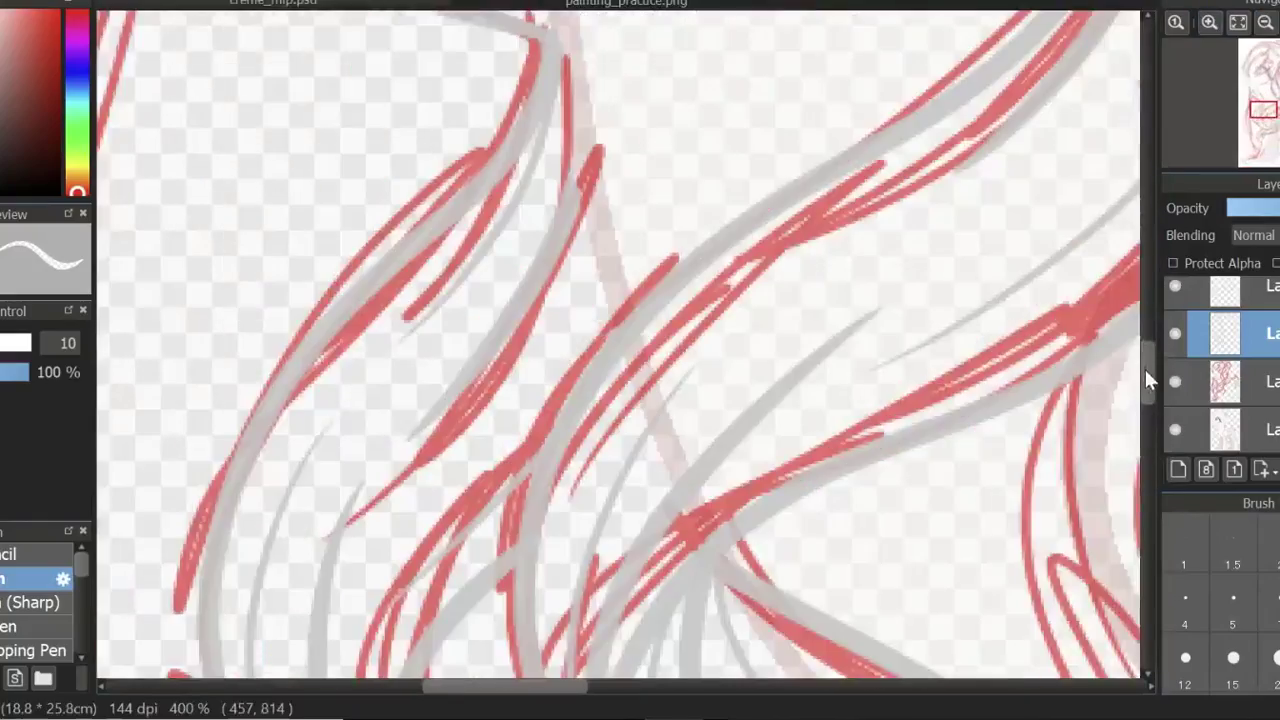
{"action": "scroll", "coordinate": [1148, 380], "scroll_direction": "down", "scroll_amount": 5}
{"action": "left_click", "coordinate": [1276, 608]}
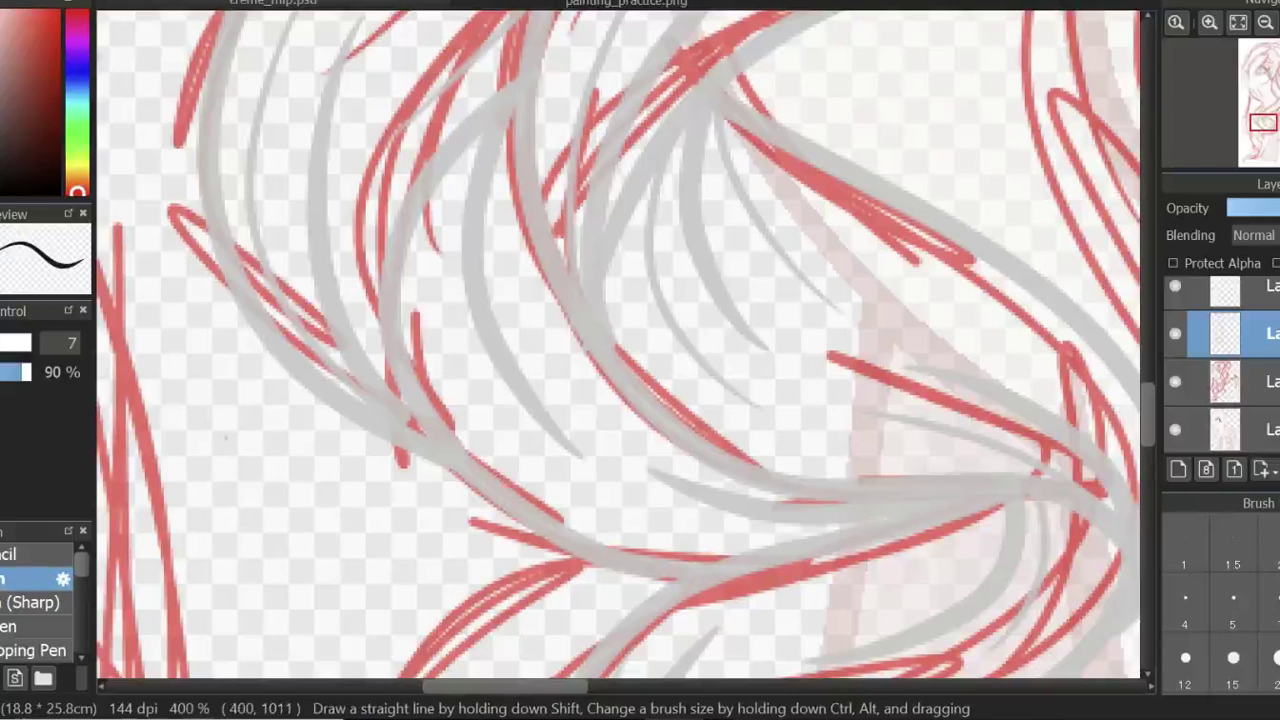
{"action": "left_click", "coordinate": [1276, 565]}
{"action": "left_click_drag", "start_coordinate": [512, 130], "coordinate": [544, 355]}
Ink the outlines and an inner strand of the lowest curled lock over the red sketch with the size 7 pen.
{"action": "scroll", "coordinate": [1148, 400], "scroll_direction": "down", "scroll_amount": 3}
{"action": "left_click", "coordinate": [1276, 606]}
{"action": "left_click_drag", "start_coordinate": [590, 40], "coordinate": [440, 598]}
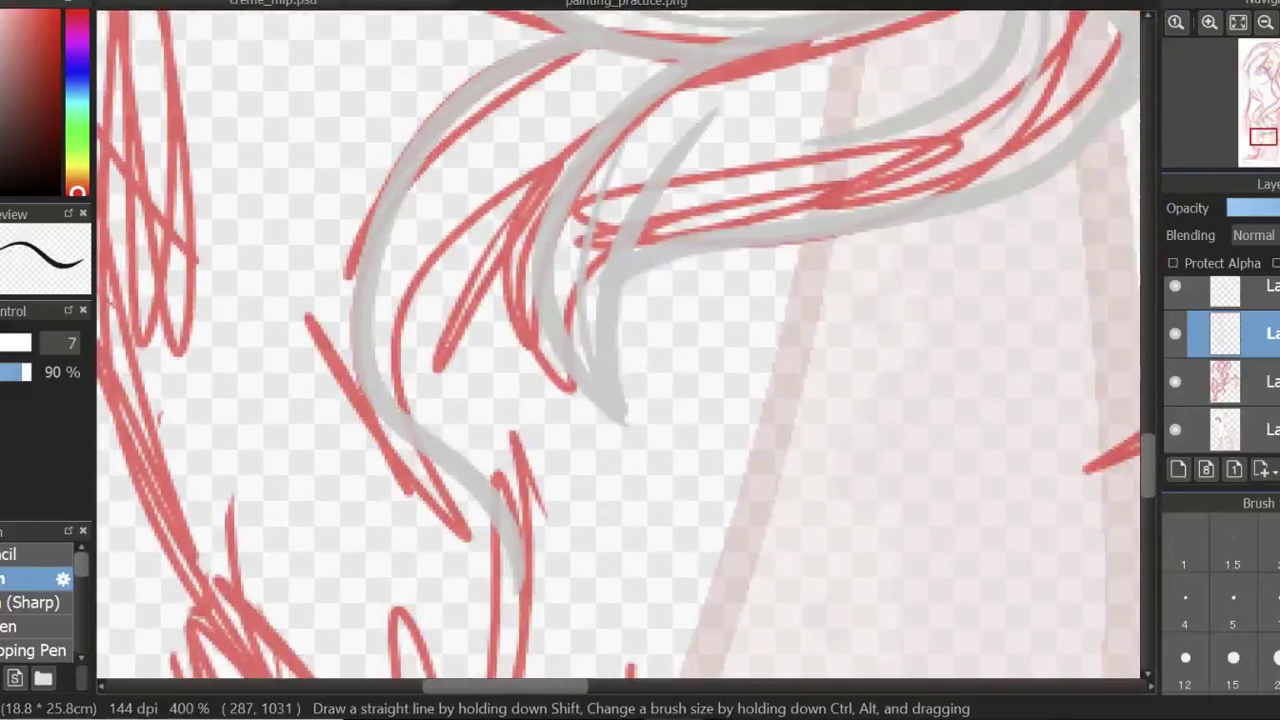
{"action": "mouse_move", "coordinate": [575, 155]}
{"action": "left_mouse_down"}
{"action": "mouse_move", "coordinate": [500, 560]}
{"action": "mouse_move", "coordinate": [480, 570]}
{"action": "left_mouse_up"}
{"action": "left_click_drag", "start_coordinate": [680, 56], "coordinate": [430, 220]}
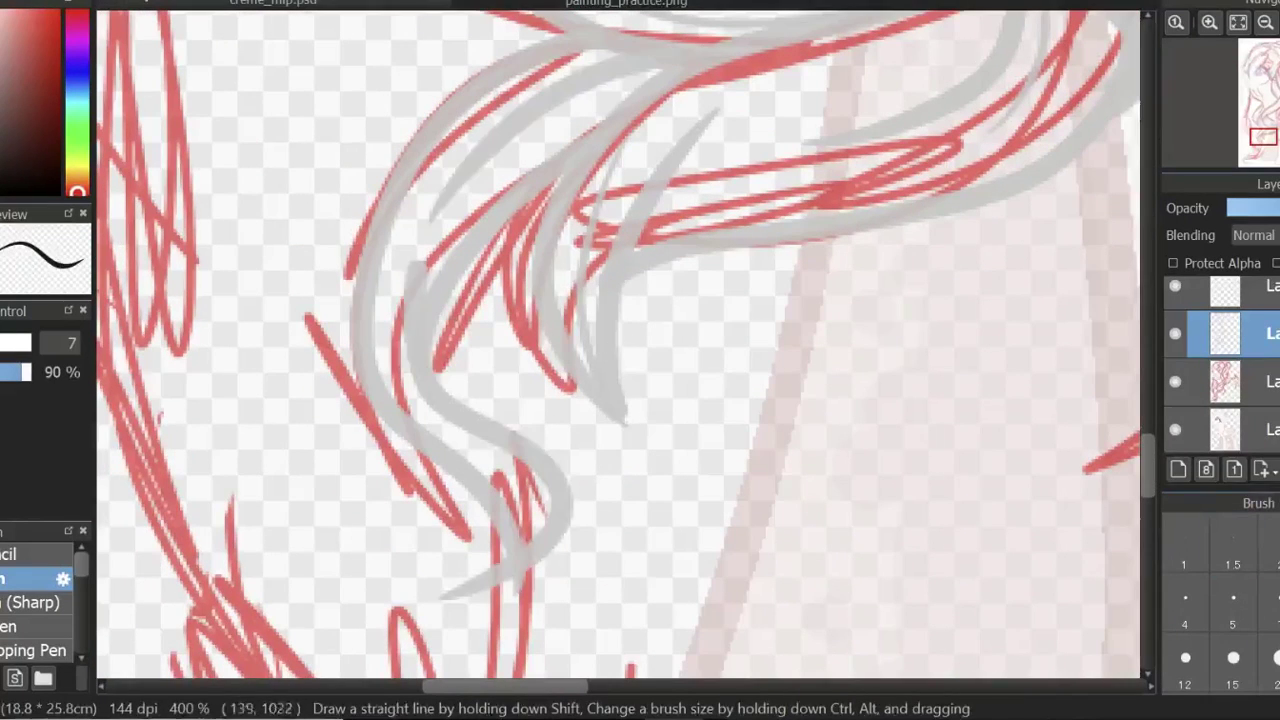
Hide the sketch layer and draw thin size 3 strands in the lowest lock's upper part and curled tip, undoing a misplaced stroke.
{"action": "left_click", "coordinate": [1175, 381]}
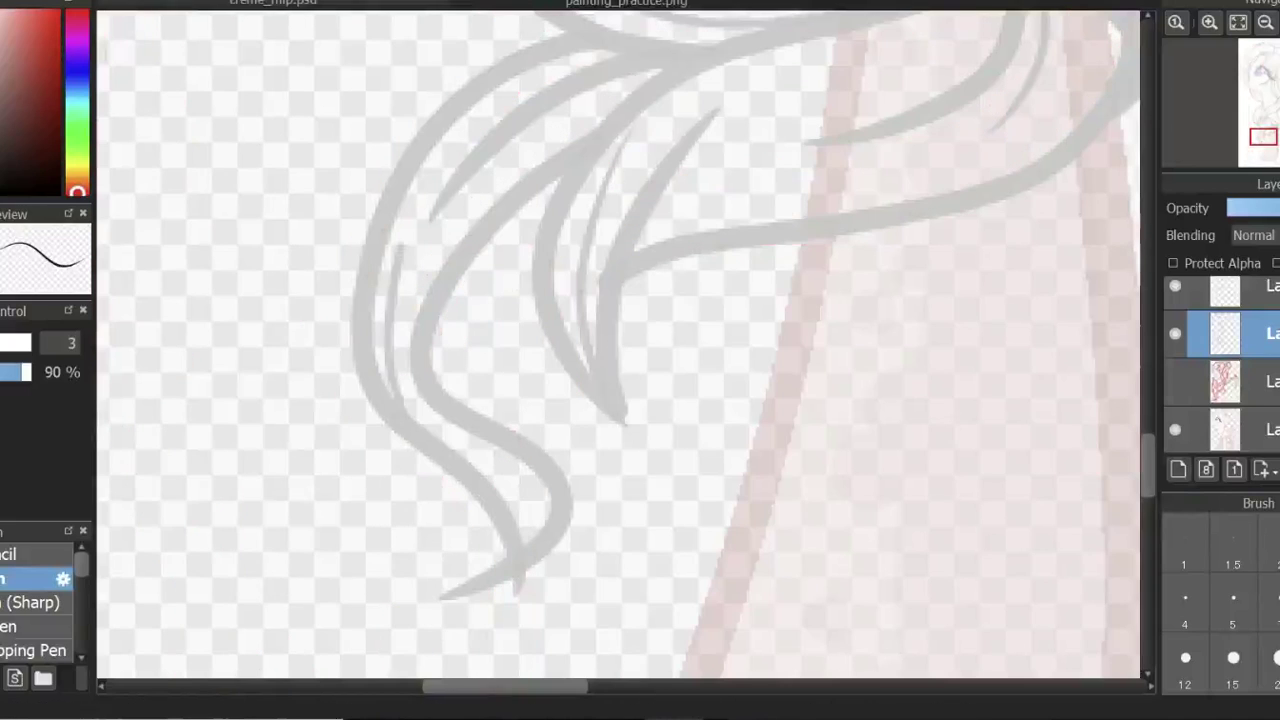
{"action": "key", "text": "ctrl+z"}
{"action": "left_click_drag", "start_coordinate": [660, 70], "coordinate": [500, 188]}
{"action": "left_click_drag", "start_coordinate": [502, 468], "coordinate": [528, 545]}
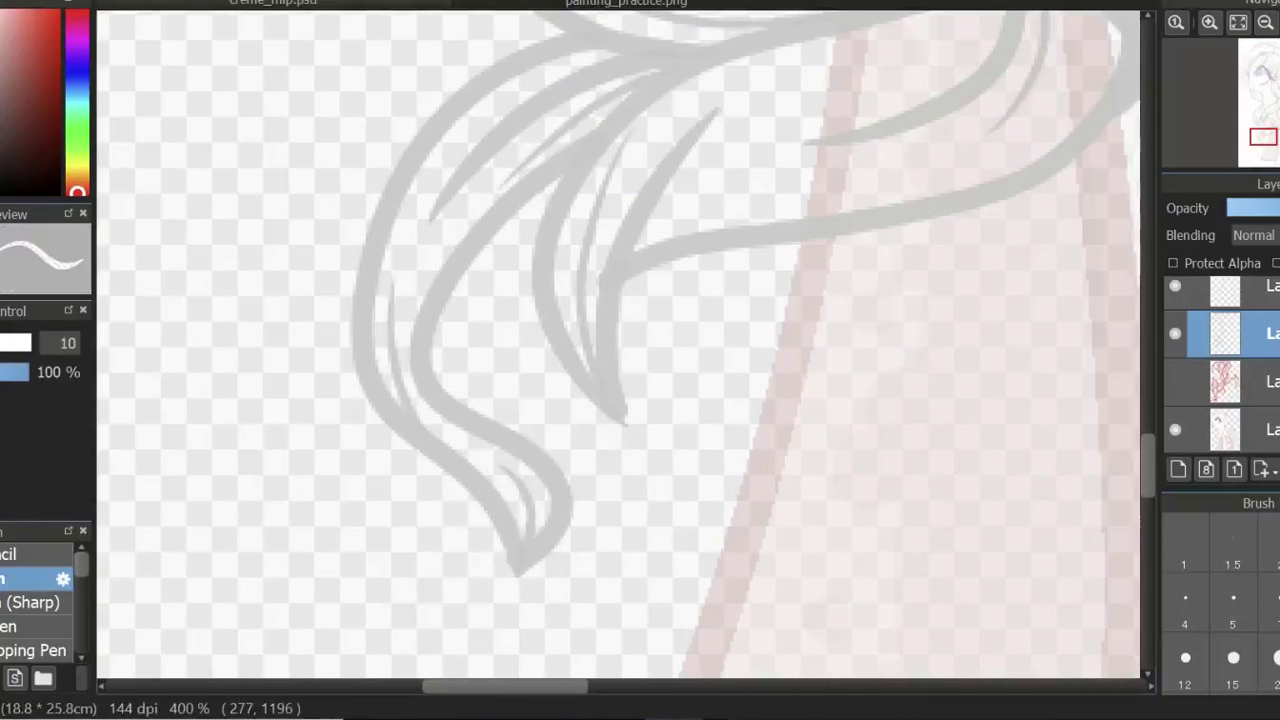
{"action": "key", "text": "b"}
{"action": "left_click_drag", "start_coordinate": [566, 505], "coordinate": [462, 622]}
{"action": "key", "text": "ctrl+z"}
Show the red sketch and ink the outlines of the hair hanging behind the ear, down over the back, with the size 7 pen.
{"action": "left_click", "coordinate": [1245, 28]}
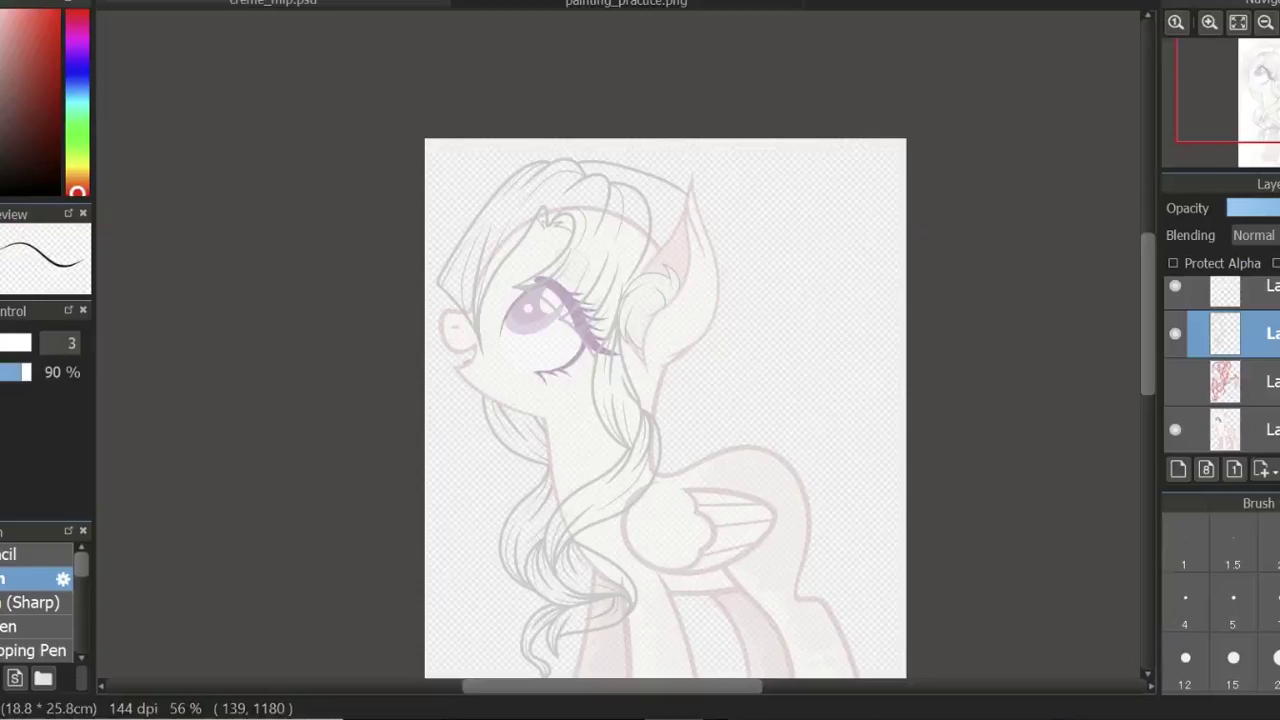
{"action": "scroll", "coordinate": [600, 400], "scroll_direction": "up", "scroll_amount": 6}
{"action": "left_click", "coordinate": [1175, 381]}
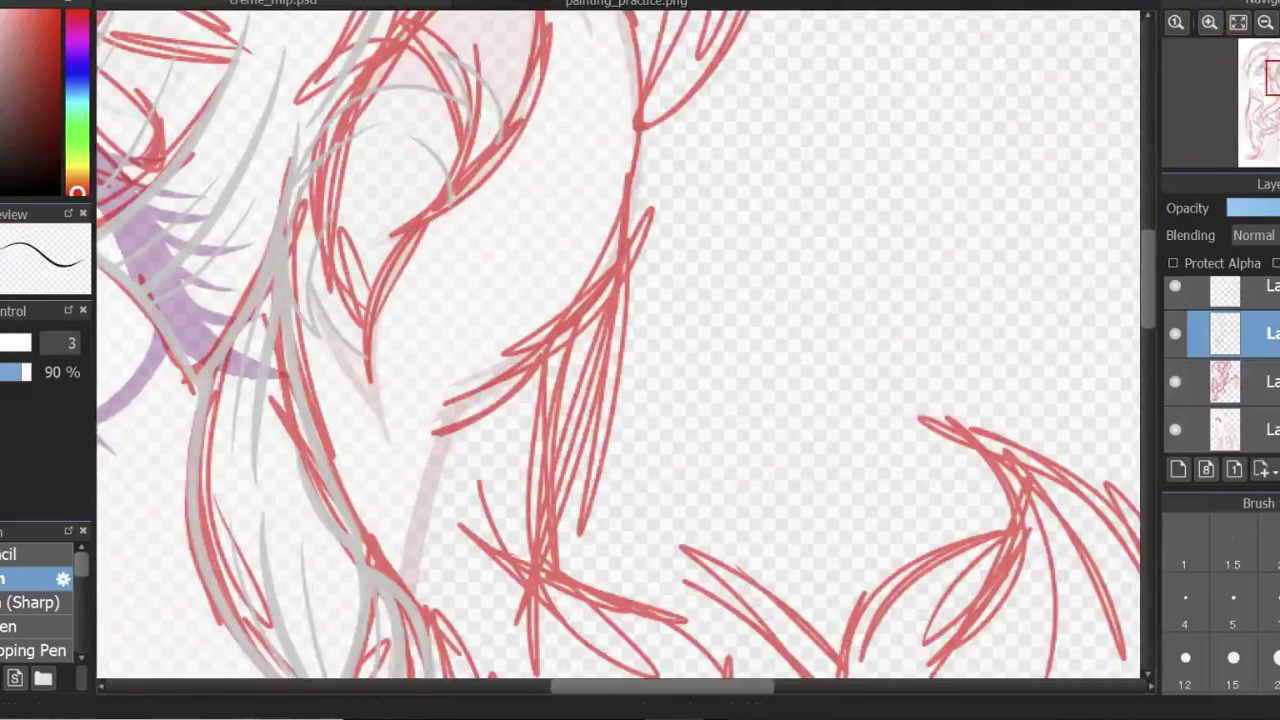
{"action": "scroll", "coordinate": [1145, 360], "scroll_direction": "down", "scroll_amount": 3}
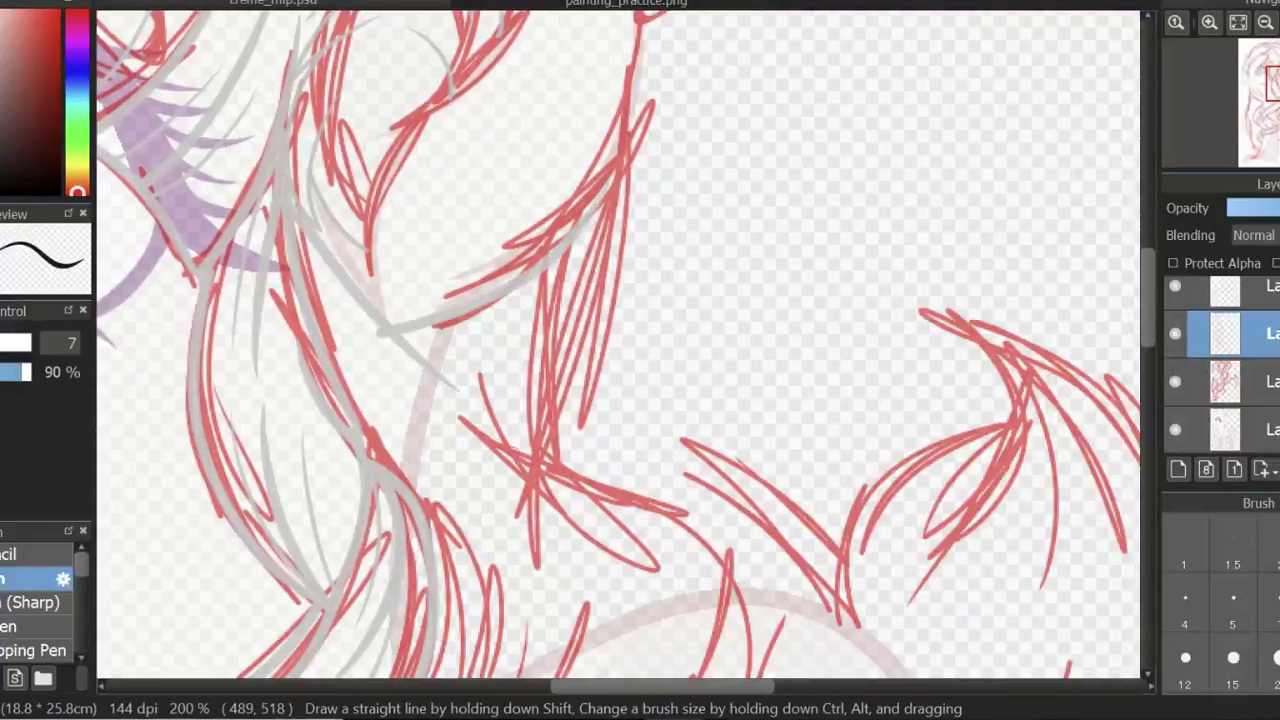
{"action": "left_click", "coordinate": [1175, 381]}
{"action": "left_click", "coordinate": [1209, 22]}
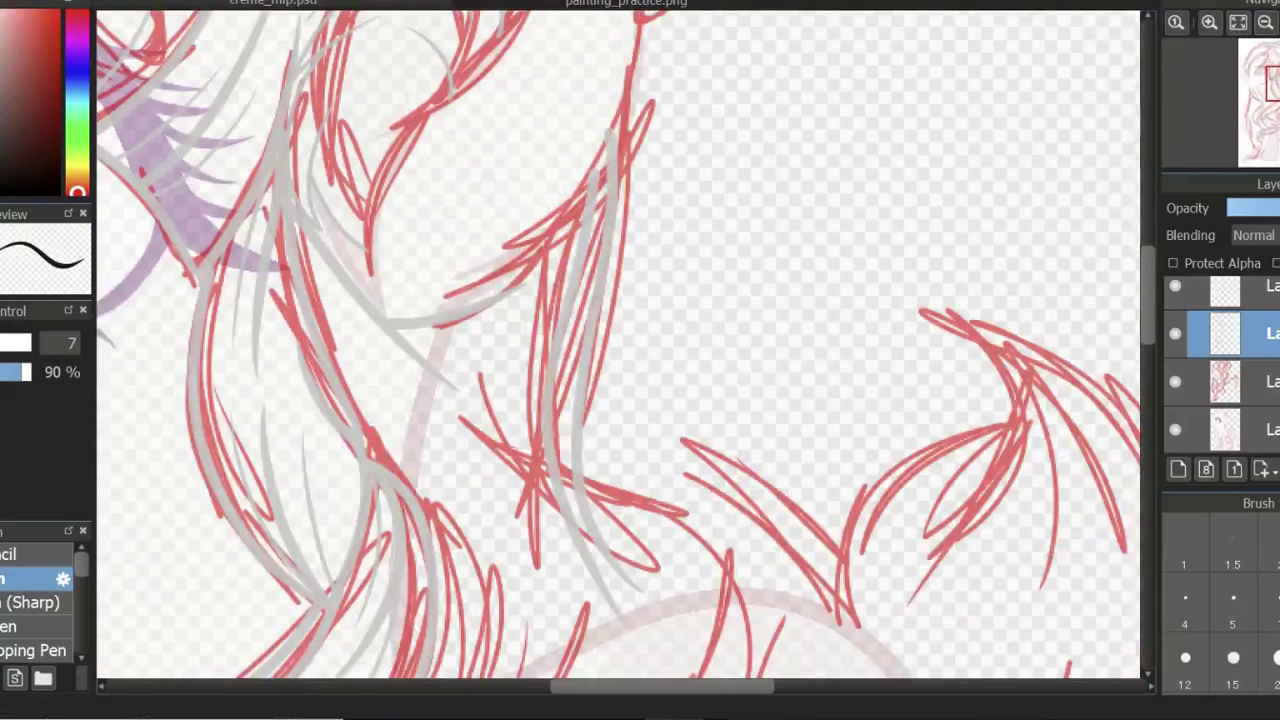
{"action": "left_click_drag", "start_coordinate": [1145, 277], "coordinate": [1142, 372]}
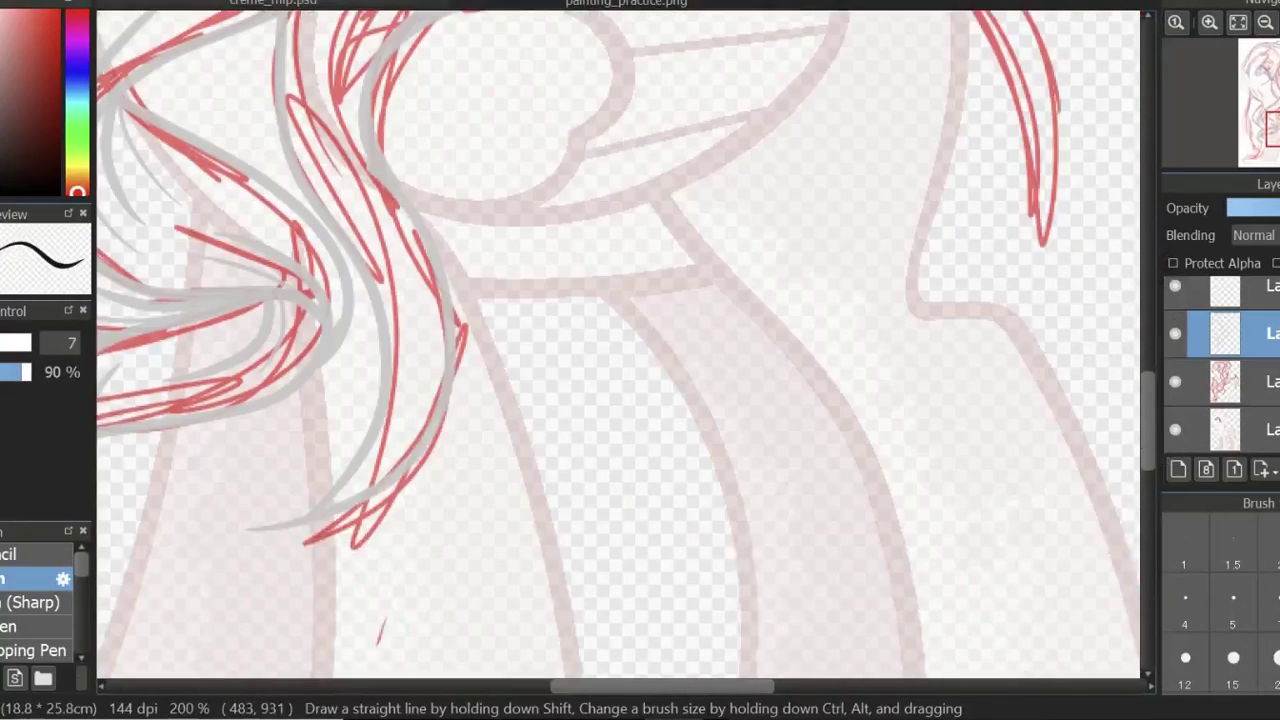
Hide the sketch and refine the hanging lock behind the neck with the size 10 eraser and the size 7 pen, undoing a misplaced stroke.
{"action": "left_click", "coordinate": [1175, 381]}
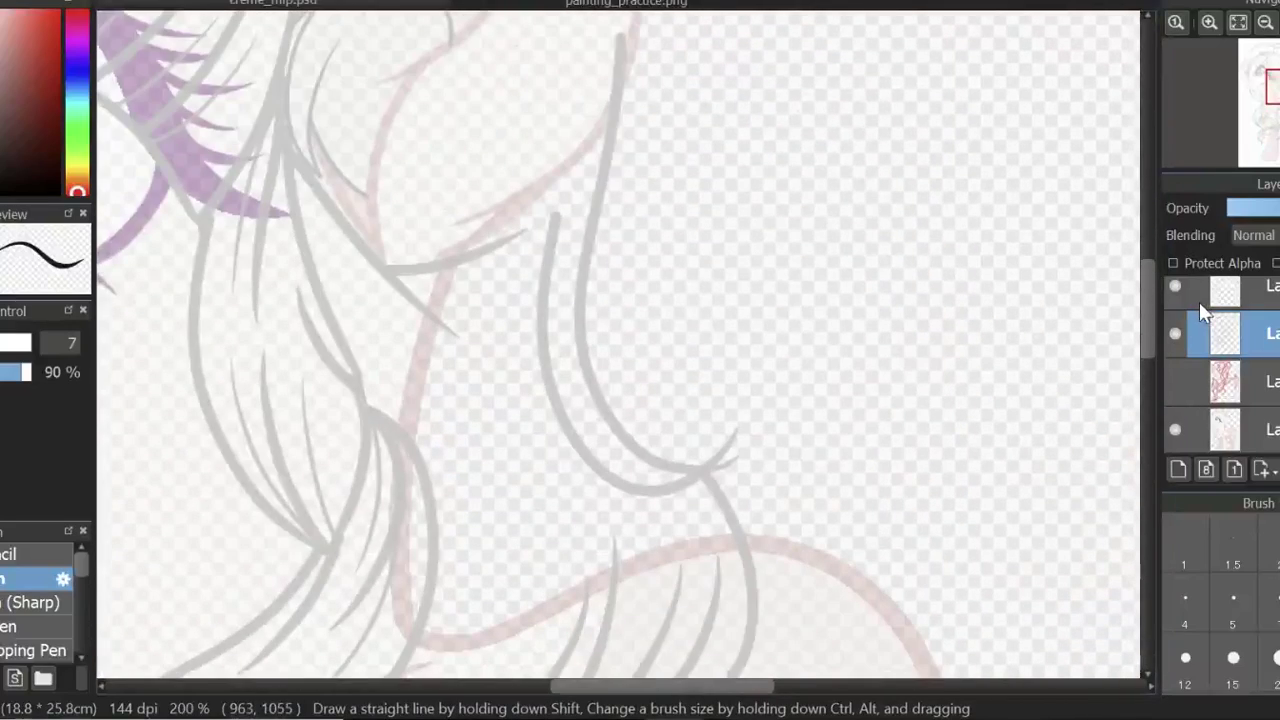
{"action": "left_click_drag", "start_coordinate": [1147, 300], "coordinate": [1140, 414]}
{"action": "left_click", "coordinate": [1238, 22]}
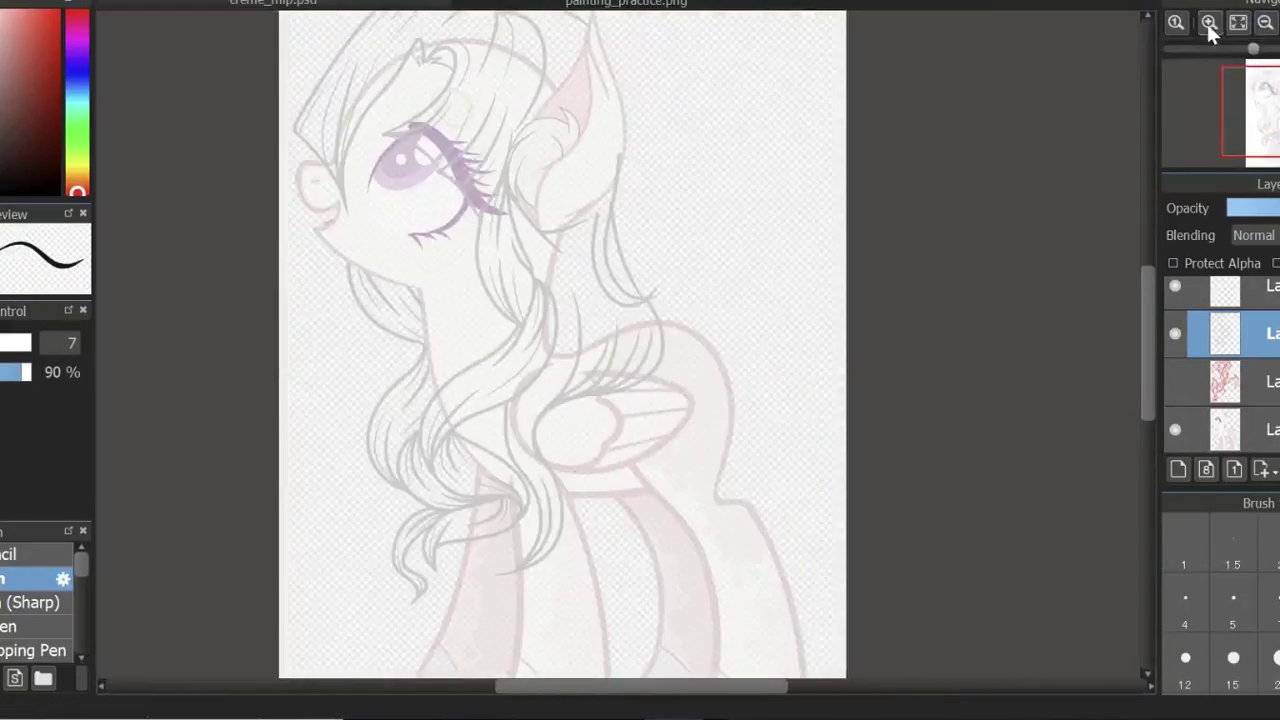
{"action": "left_click", "coordinate": [1209, 22]}
{"action": "key", "text": "e"}
{"action": "scroll", "coordinate": [625, 112], "scroll_direction": "up", "scroll_amount": 2}
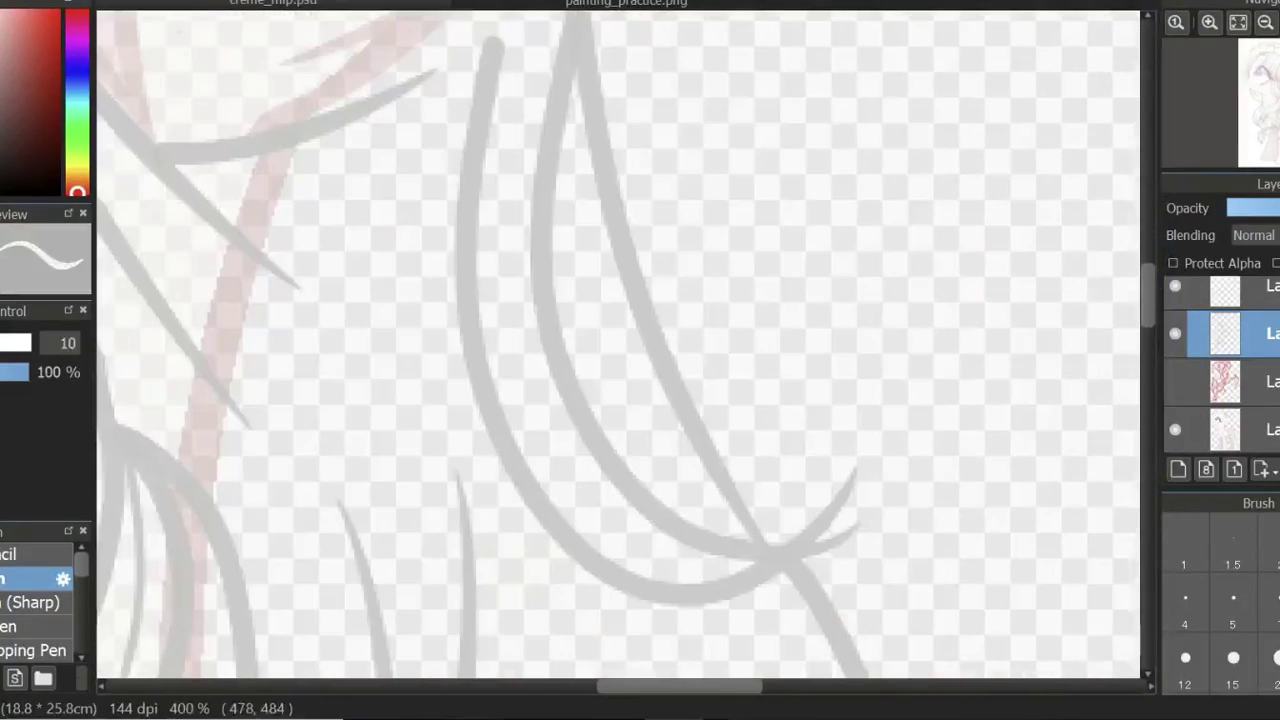
{"action": "key", "text": "ctrl+z"}
{"action": "key", "text": "b"}
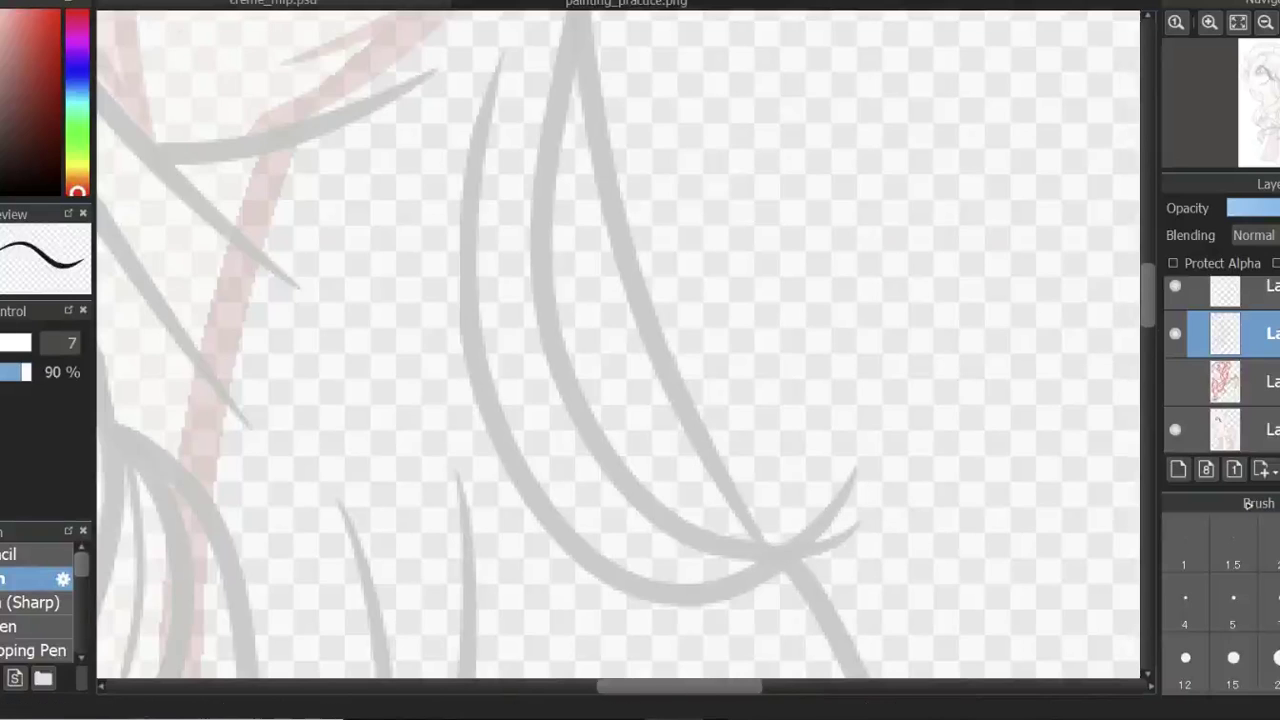
Draw thin size 3 detail strands in the back hair fanning out above the wing.
{"action": "left_click_drag", "start_coordinate": [1147, 295], "coordinate": [1150, 258]}
{"action": "key", "text": "e"}
{"action": "left_click_drag", "start_coordinate": [600, 270], "coordinate": [641, 125]}
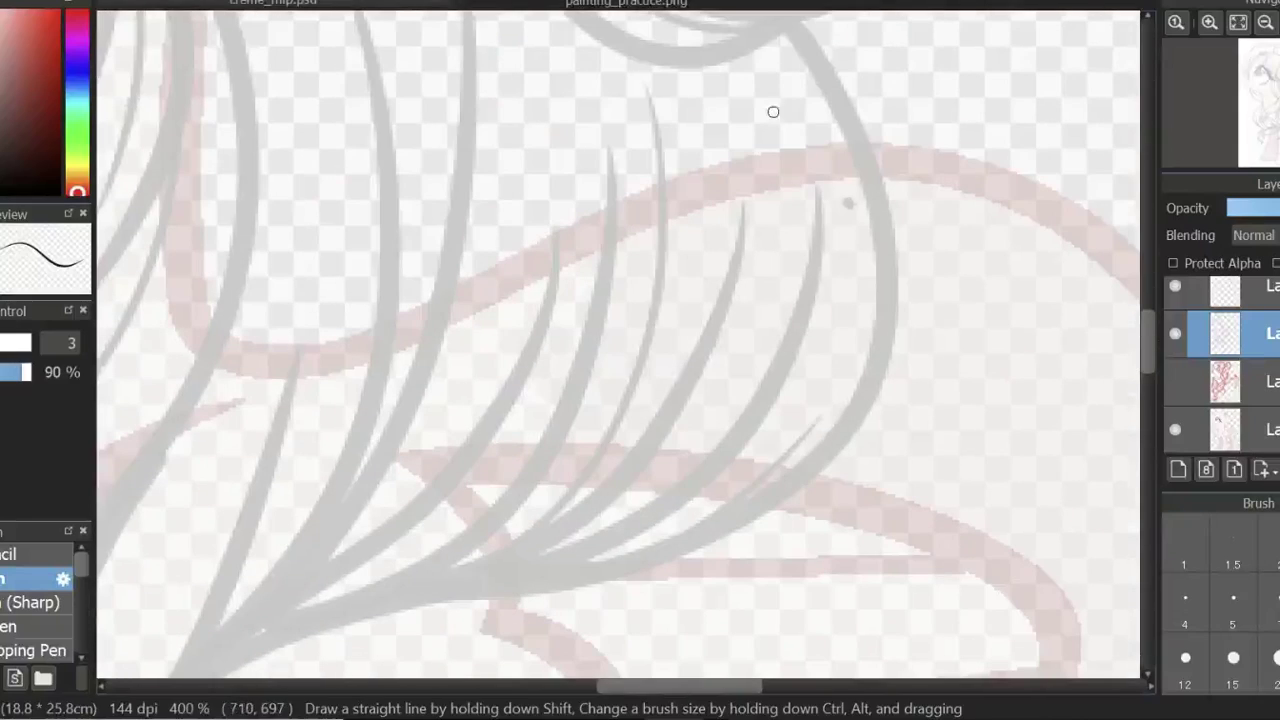
{"action": "left_click", "coordinate": [1262, 24]}
{"action": "left_click", "coordinate": [1262, 24]}
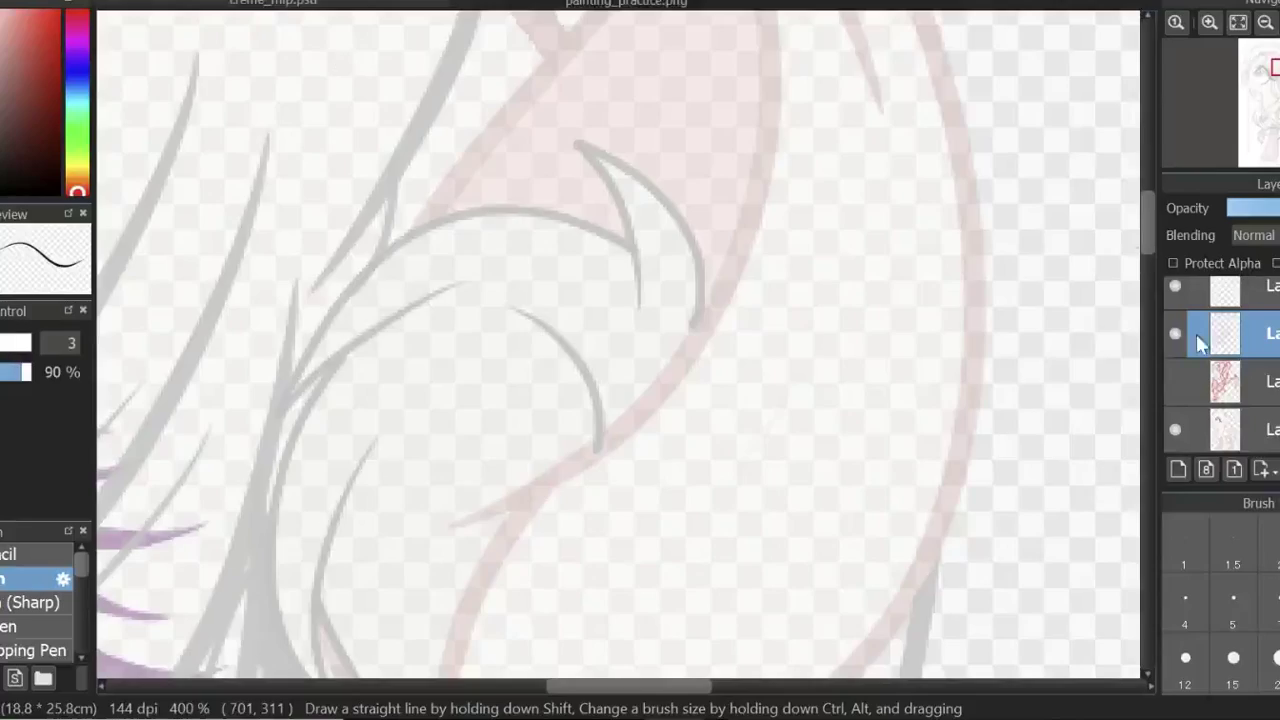
Trace the ear's front edge above the fluff with the size 3 pen, undoing a misplaced stroke.
{"action": "left_click", "coordinate": [1209, 22]}
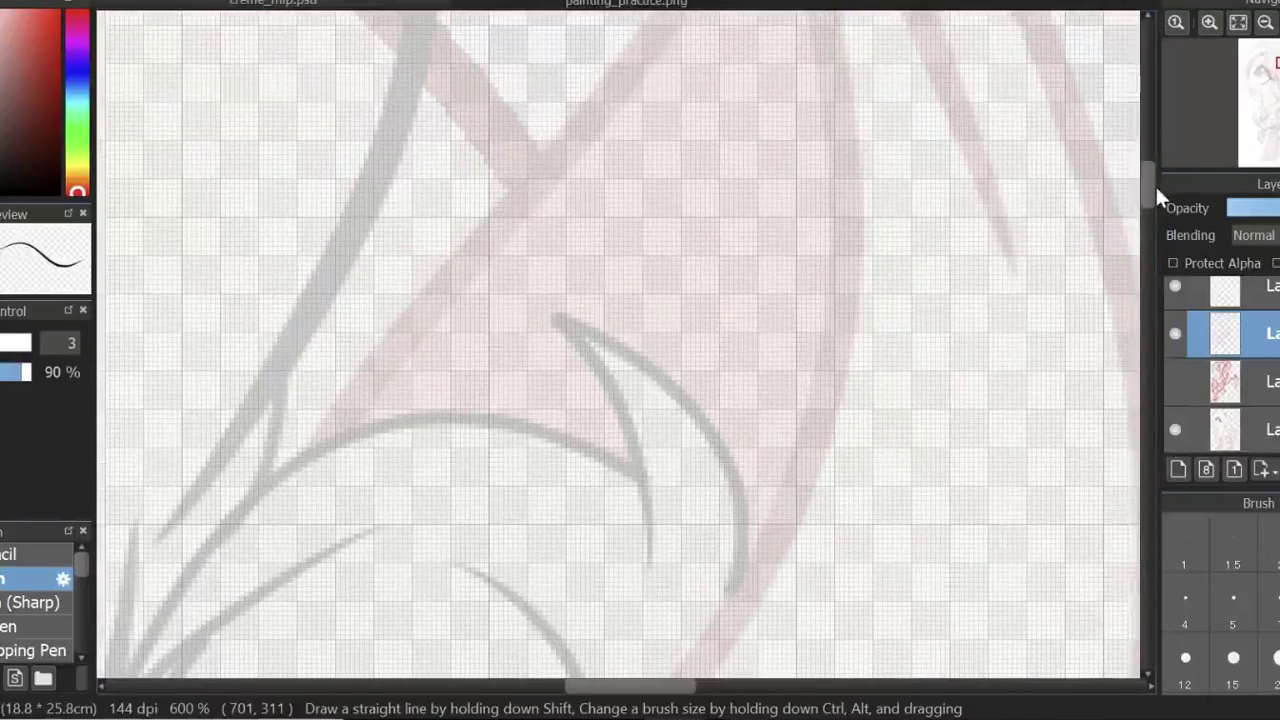
{"action": "key", "text": "ctrl+z"}
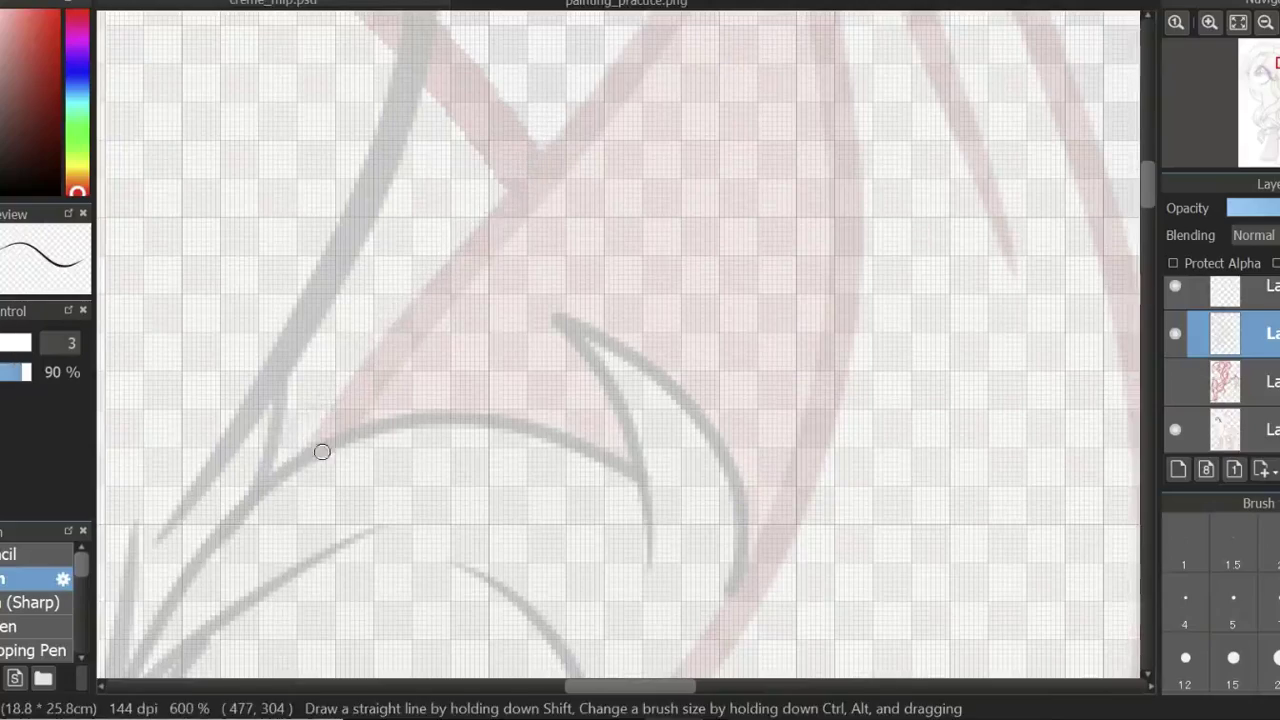
{"action": "left_click", "coordinate": [1265, 22]}
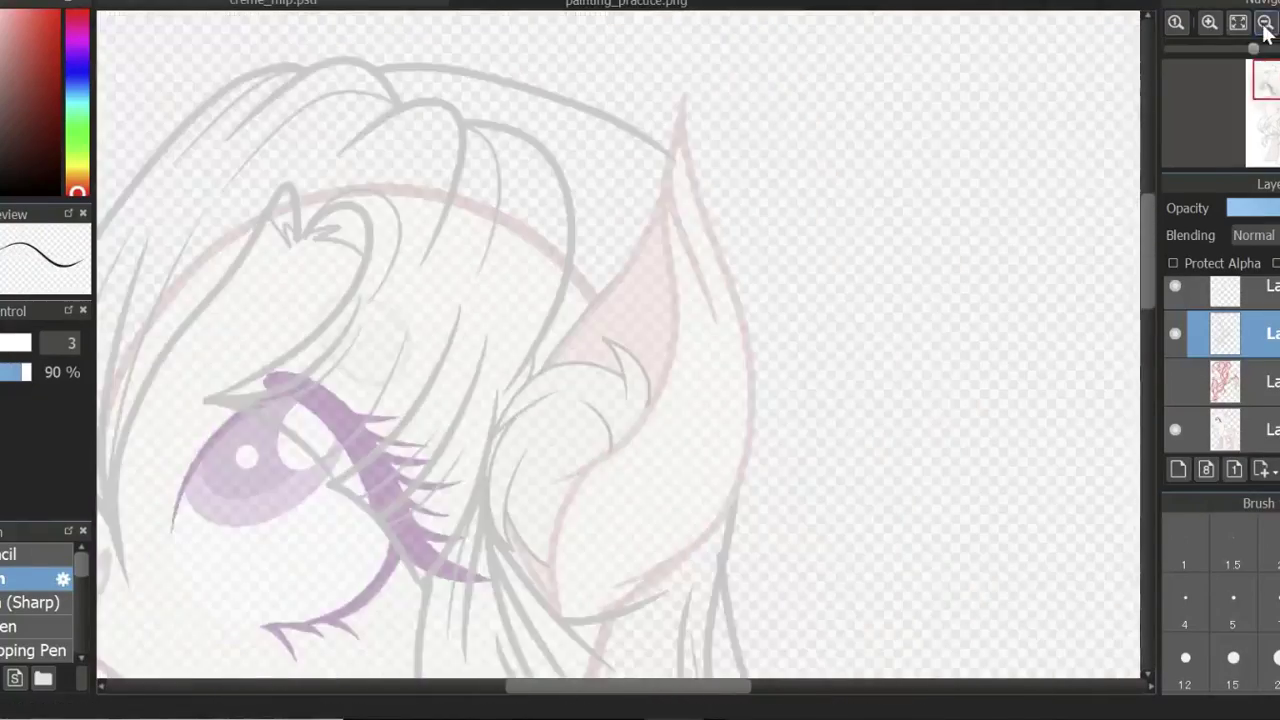
Draw thin size 3 strands in the hair in front of the ear tip and tidy the ends with the size 3 eraser.
{"action": "left_click", "coordinate": [1211, 22]}
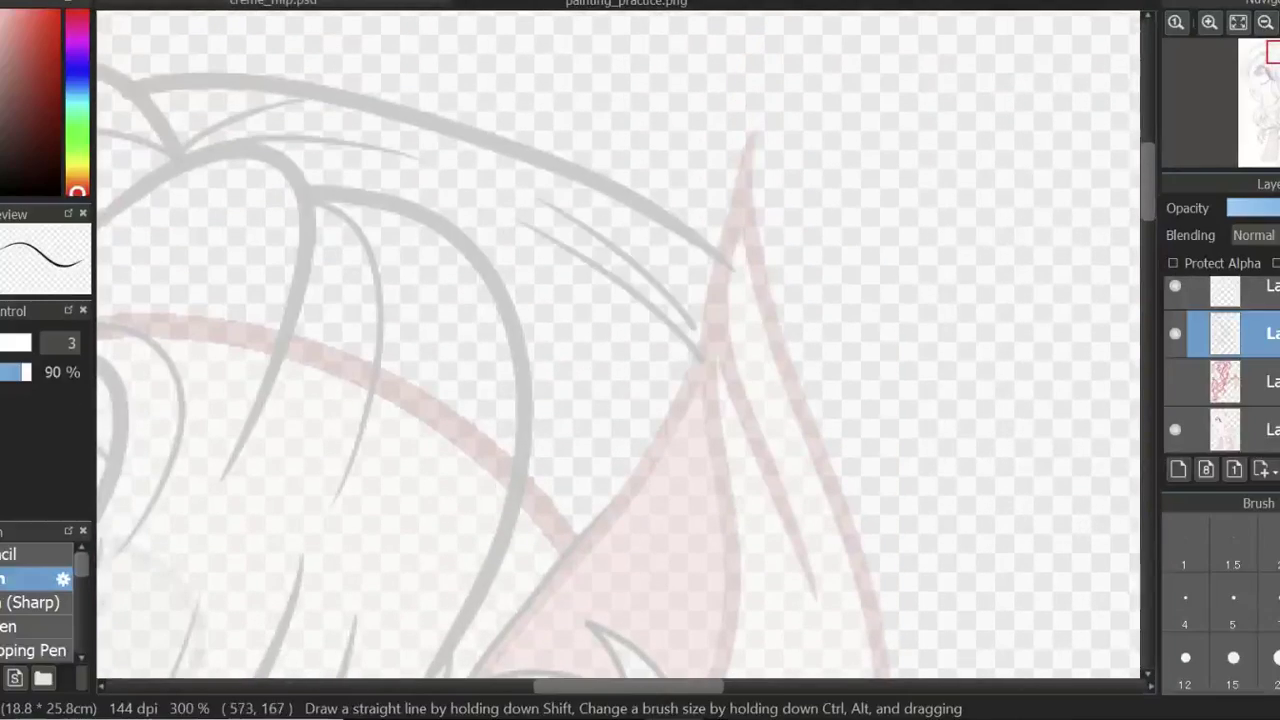
{"action": "left_click", "coordinate": [727, 268], "text": "ctrl"}
{"action": "left_click", "coordinate": [1262, 22]}
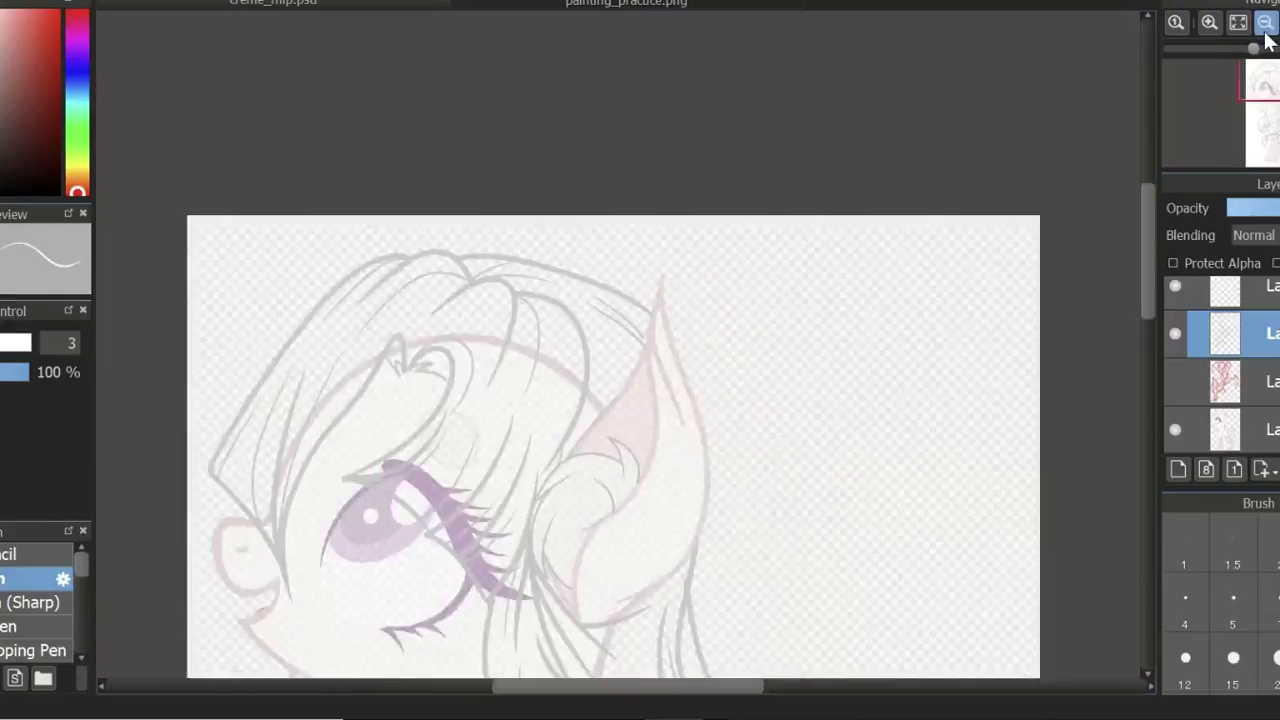
Show the red sketch and ink the curled outlines of the hair bun behind the ear with the size 7 pen.
{"action": "left_click", "coordinate": [1236, 22]}
{"action": "left_click", "coordinate": [673, 717]}
{"action": "left_click", "coordinate": [673, 640]}
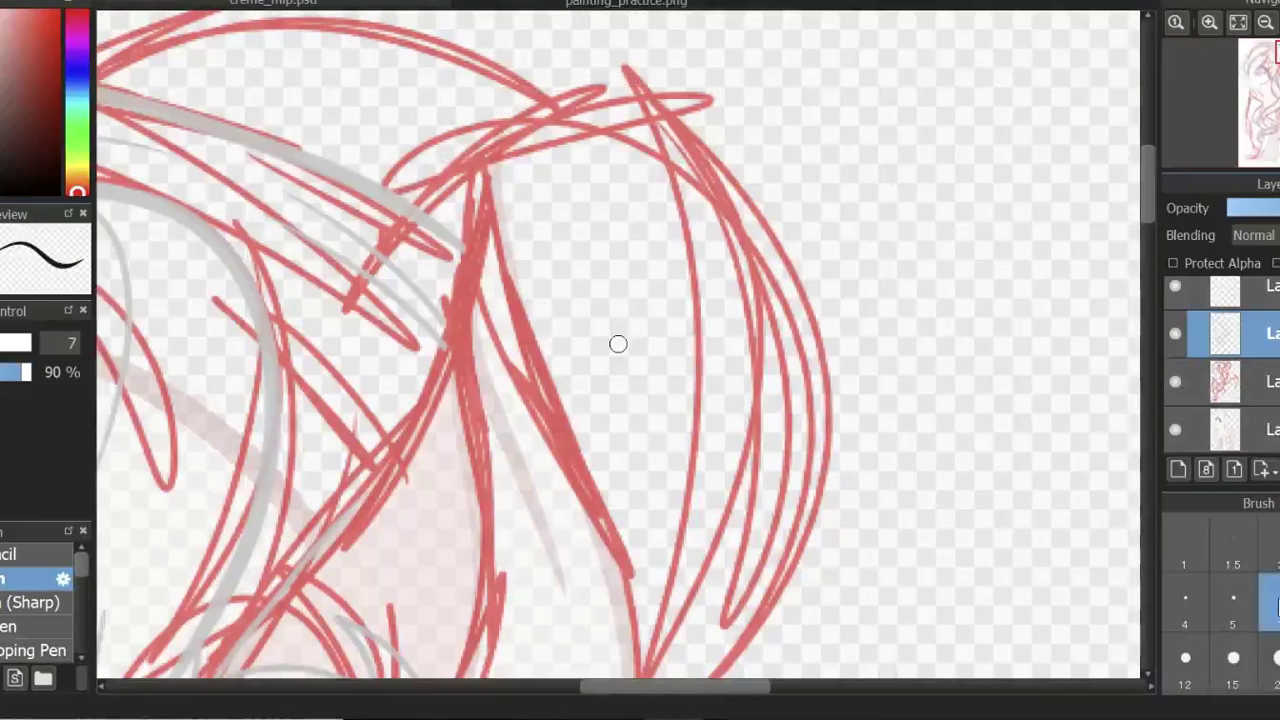
{"action": "mouse_move", "coordinate": [410, 210]}
{"action": "left_mouse_down"}
{"action": "mouse_move", "coordinate": [625, 572]}
{"action": "mouse_move", "coordinate": [618, 330]}
{"action": "left_mouse_up"}
{"action": "scroll", "coordinate": [1146, 243], "scroll_direction": "down", "scroll_amount": 5}
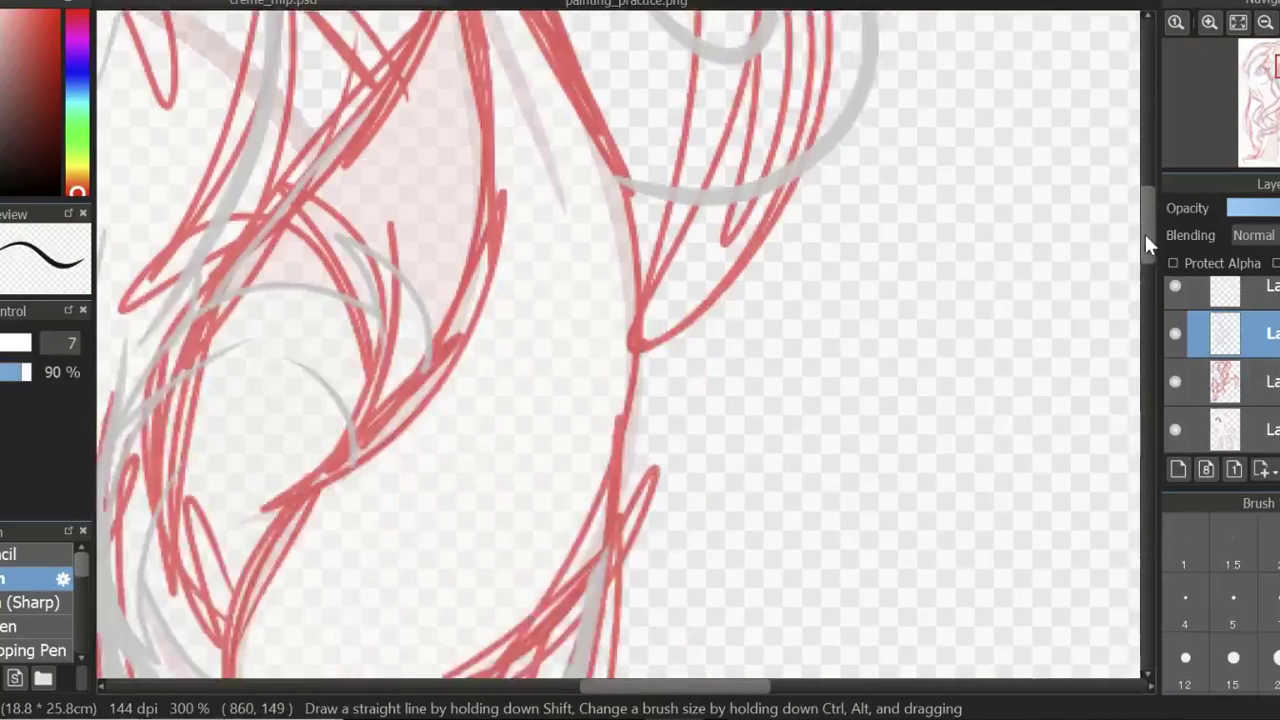
Hide the sketch and draw thin size 3 strands following the curls inside the bun.
{"action": "left_click", "coordinate": [1175, 381]}
{"action": "scroll", "coordinate": [714, 223], "scroll_direction": "up", "scroll_amount": 3}
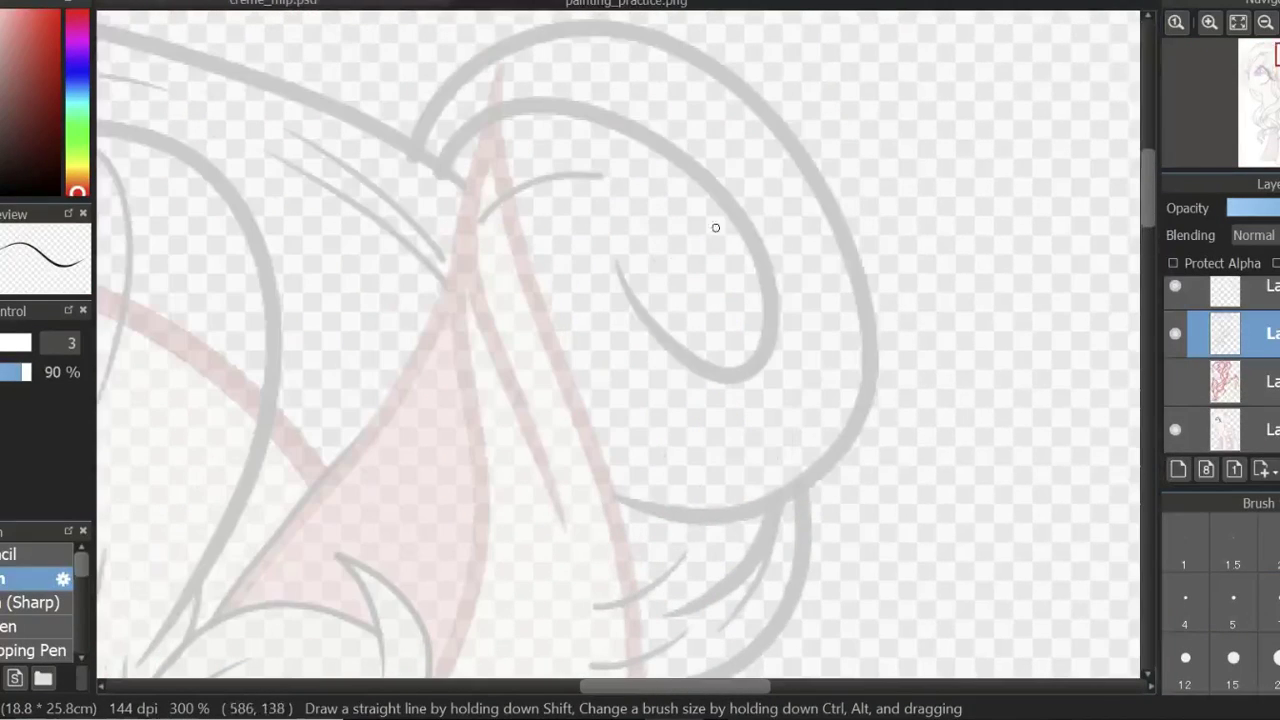
{"action": "left_click_drag", "start_coordinate": [714, 223], "coordinate": [650, 265]}
{"action": "mouse_move", "coordinate": [480, 215]}
{"action": "left_mouse_down"}
{"action": "mouse_move", "coordinate": [700, 440]}
{"action": "mouse_move", "coordinate": [540, 430]}
{"action": "left_mouse_up"}
Erase the overlapping line ends where the bun meets the top hair outline with the size 7 eraser.
{"action": "left_click", "coordinate": [5, 372]}
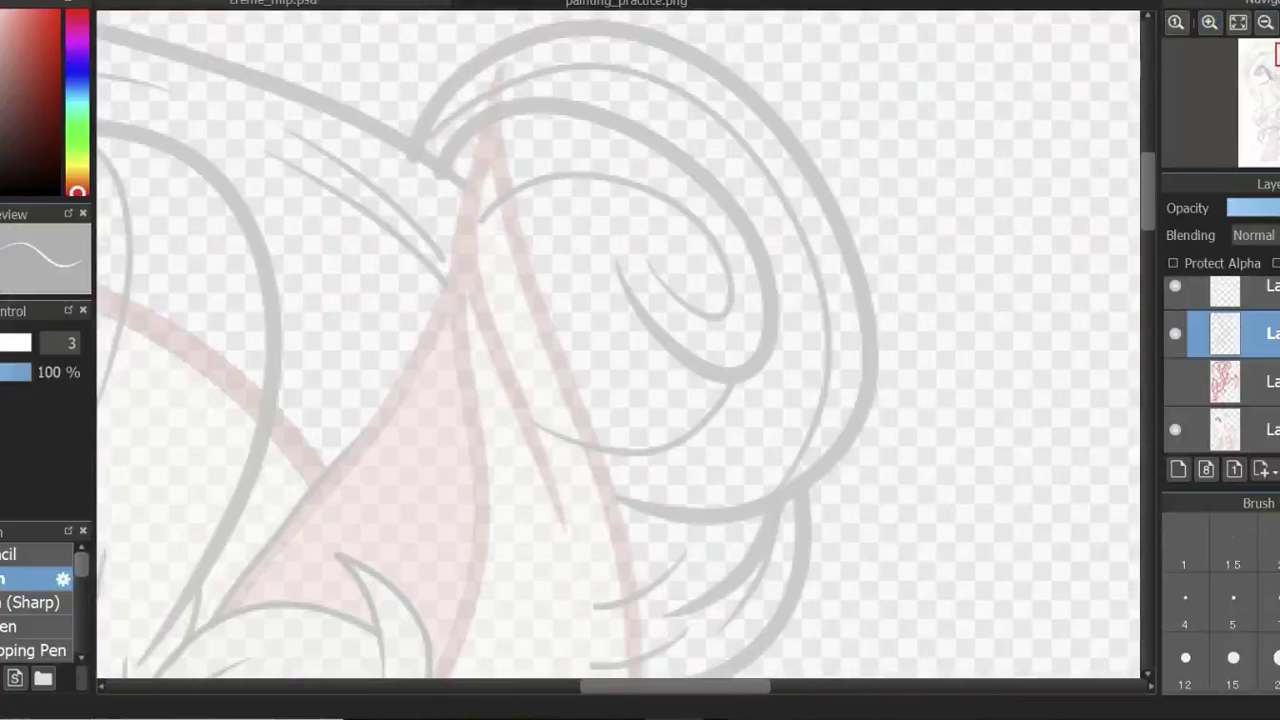
{"action": "scroll", "coordinate": [618, 345], "scroll_direction": "up", "scroll_amount": 5}
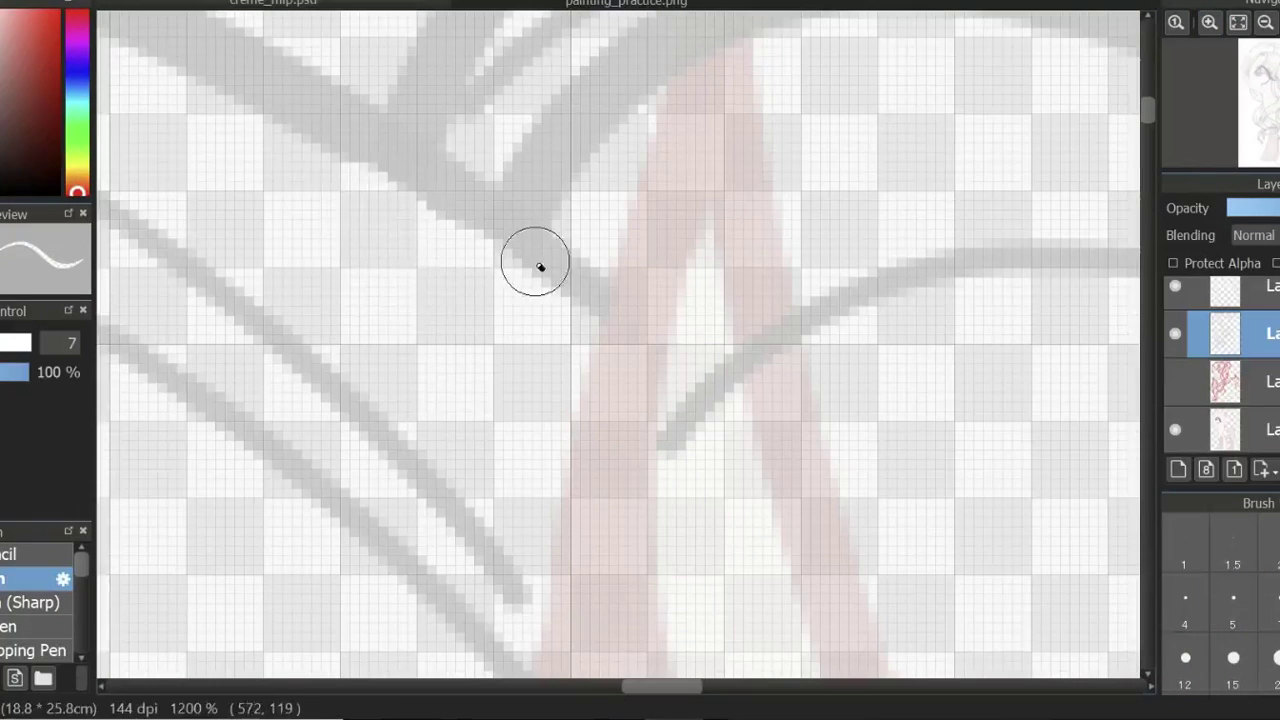
{"action": "left_click", "coordinate": [1266, 22]}
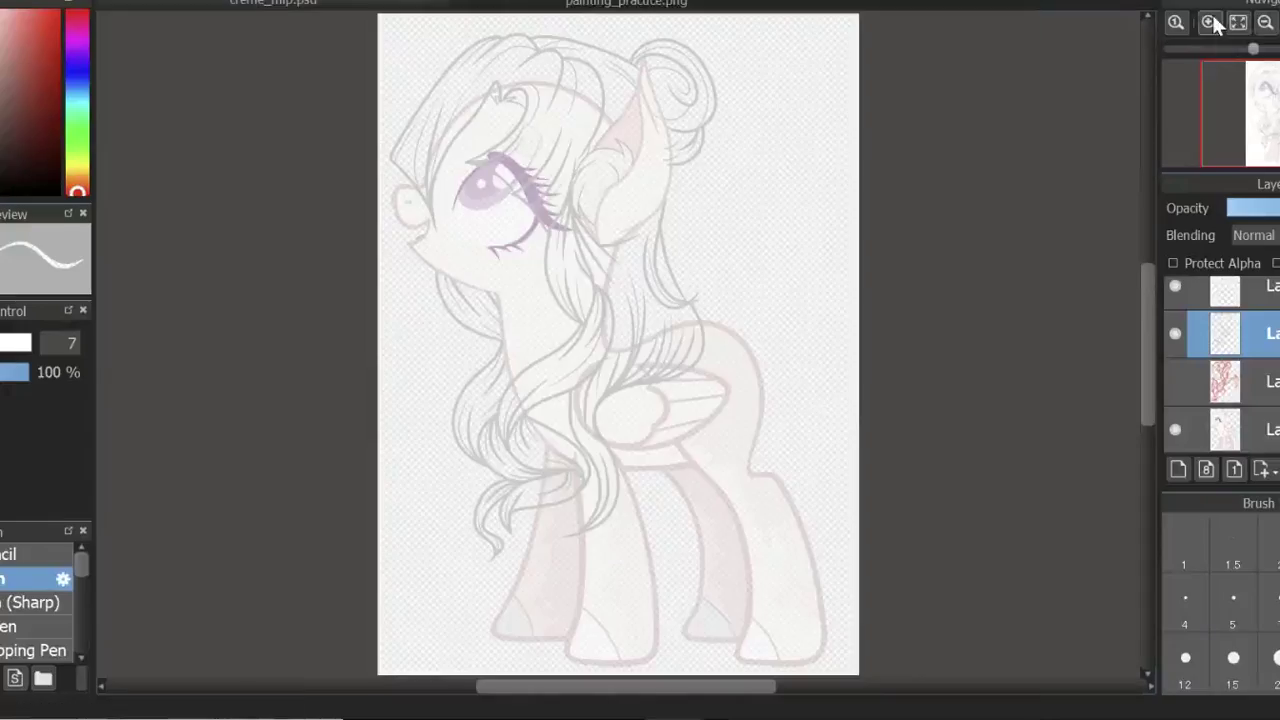
Ink a larger outer loop around the bun at size 7, undoing misplaced attempts, and add a thin size 3 strand inside it.
{"action": "left_click", "coordinate": [1209, 22]}
{"action": "left_click", "coordinate": [1209, 22]}
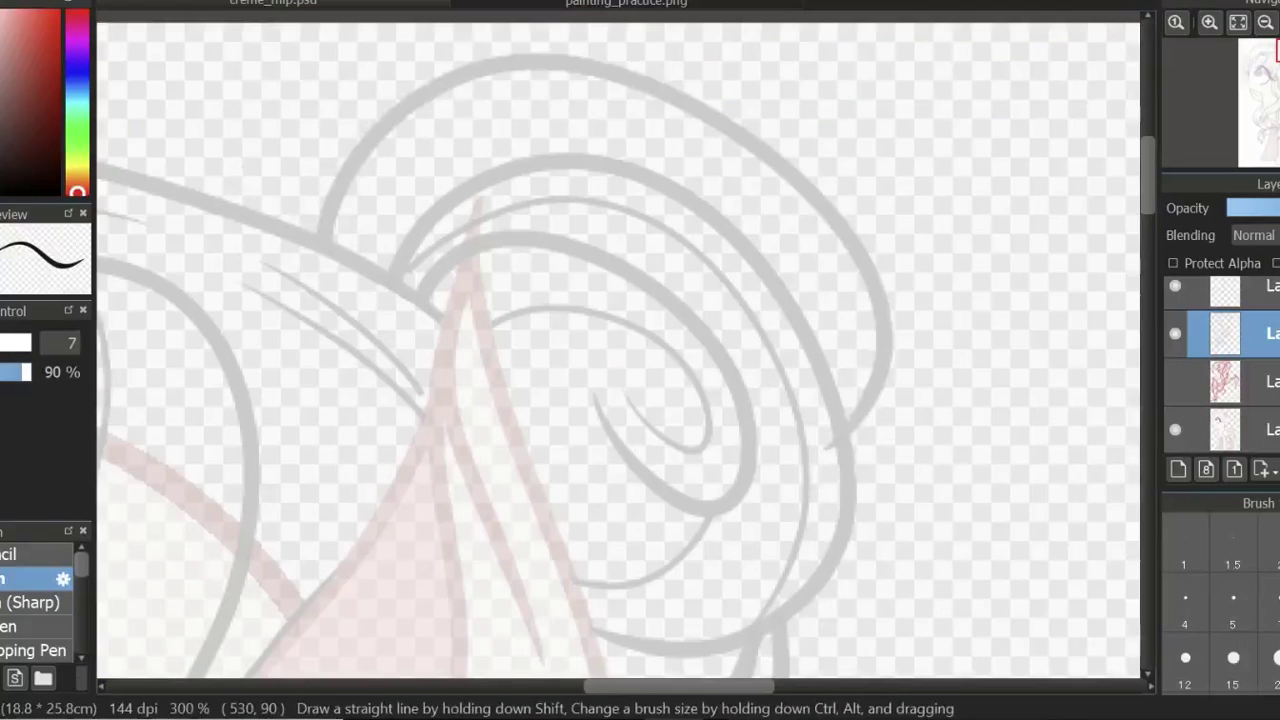
{"action": "key", "text": "ctrl+z"}
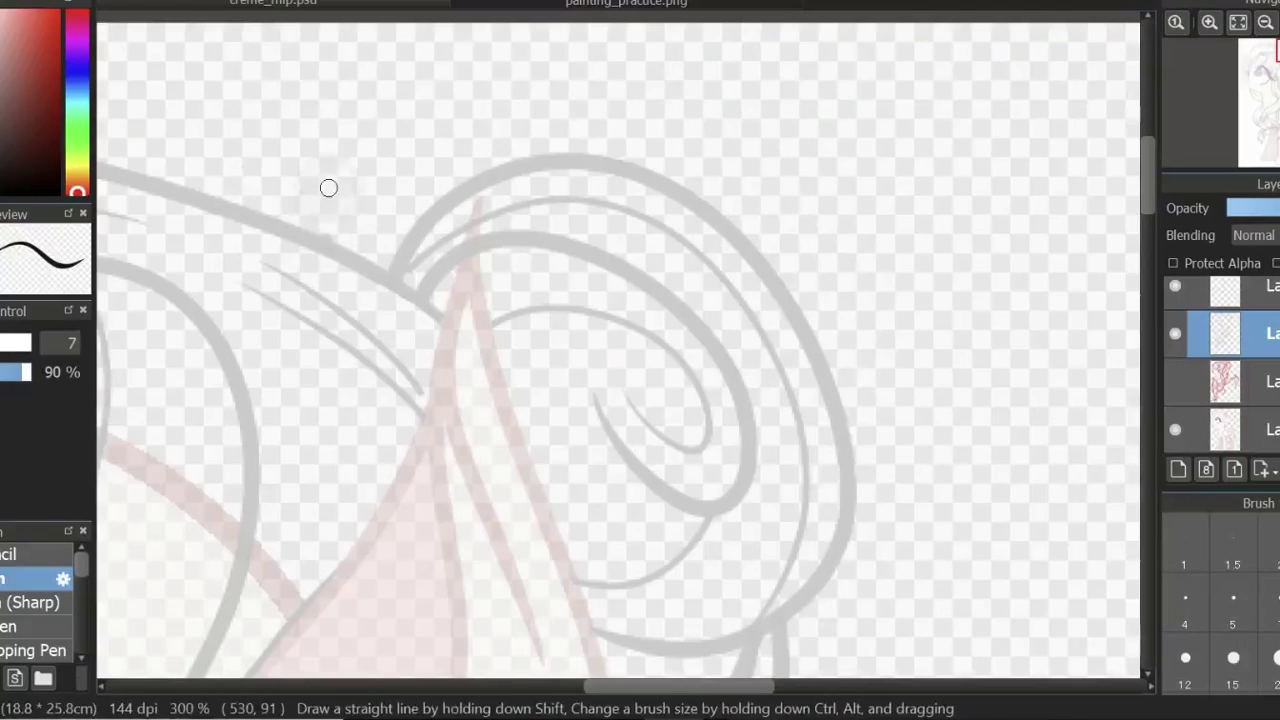
{"action": "key", "text": "ctrl+z"}
{"action": "mouse_move", "coordinate": [338, 262]}
{"action": "left_mouse_down"}
{"action": "mouse_move", "coordinate": [845, 540]}
{"action": "mouse_move", "coordinate": [838, 562]}
{"action": "left_mouse_up"}
{"action": "key", "text": "ctrl+z"}
{"action": "left_click_drag", "start_coordinate": [1146, 172], "coordinate": [1146, 232]}
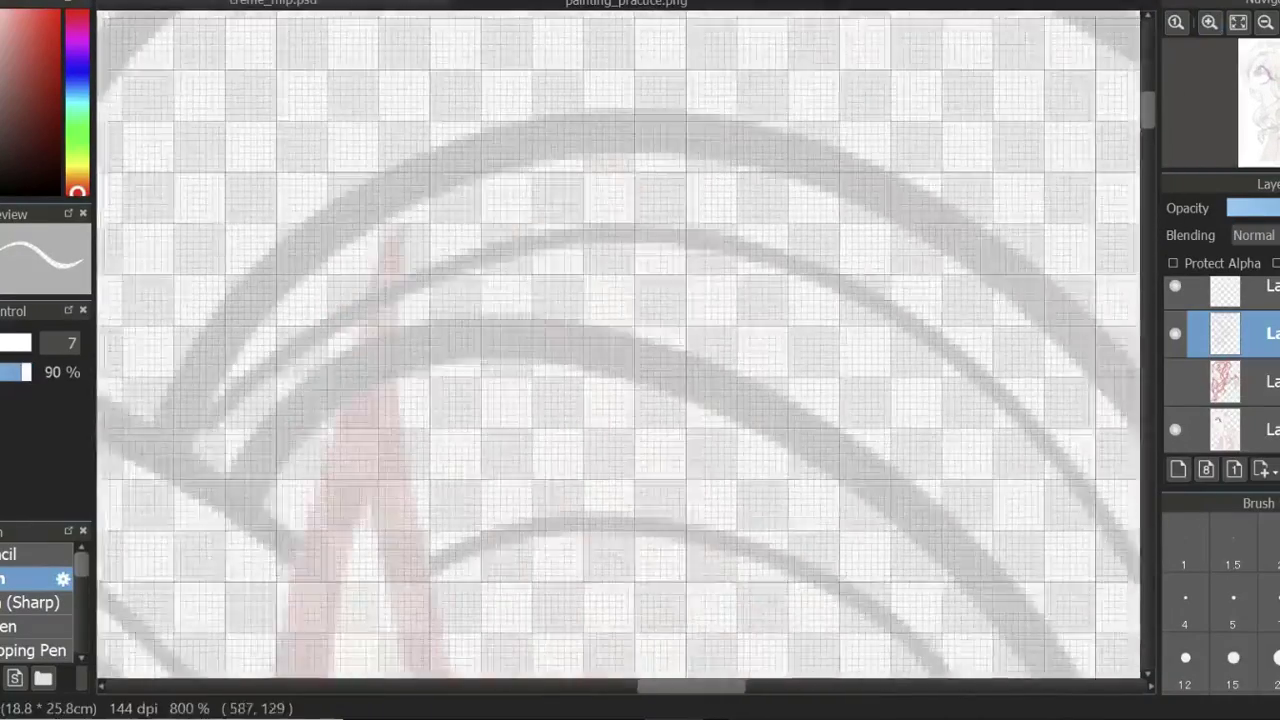
{"action": "scroll", "coordinate": [169, 223], "scroll_direction": "up", "scroll_amount": 2}
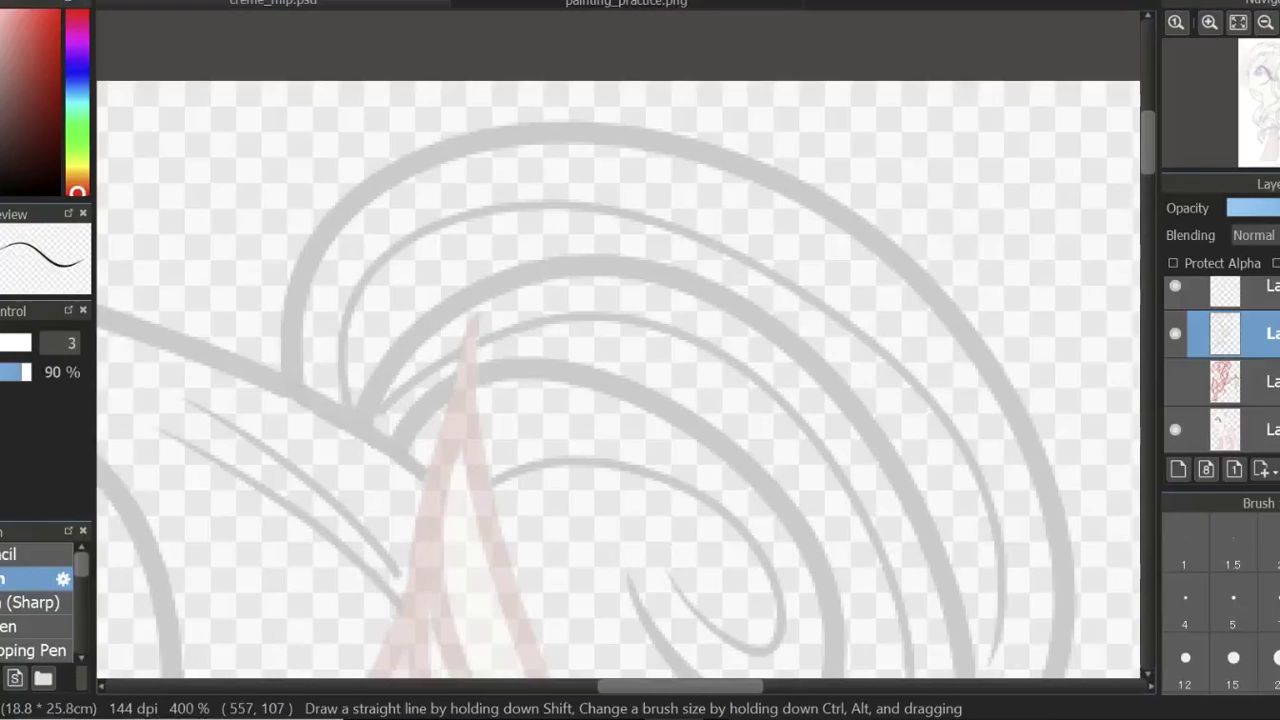
Add a new layer, show the red sketch and ink the long front lock's outlines down to its curled end with the size 7 pen.
{"action": "scroll", "coordinate": [1141, 168], "scroll_direction": "down", "scroll_amount": 5}
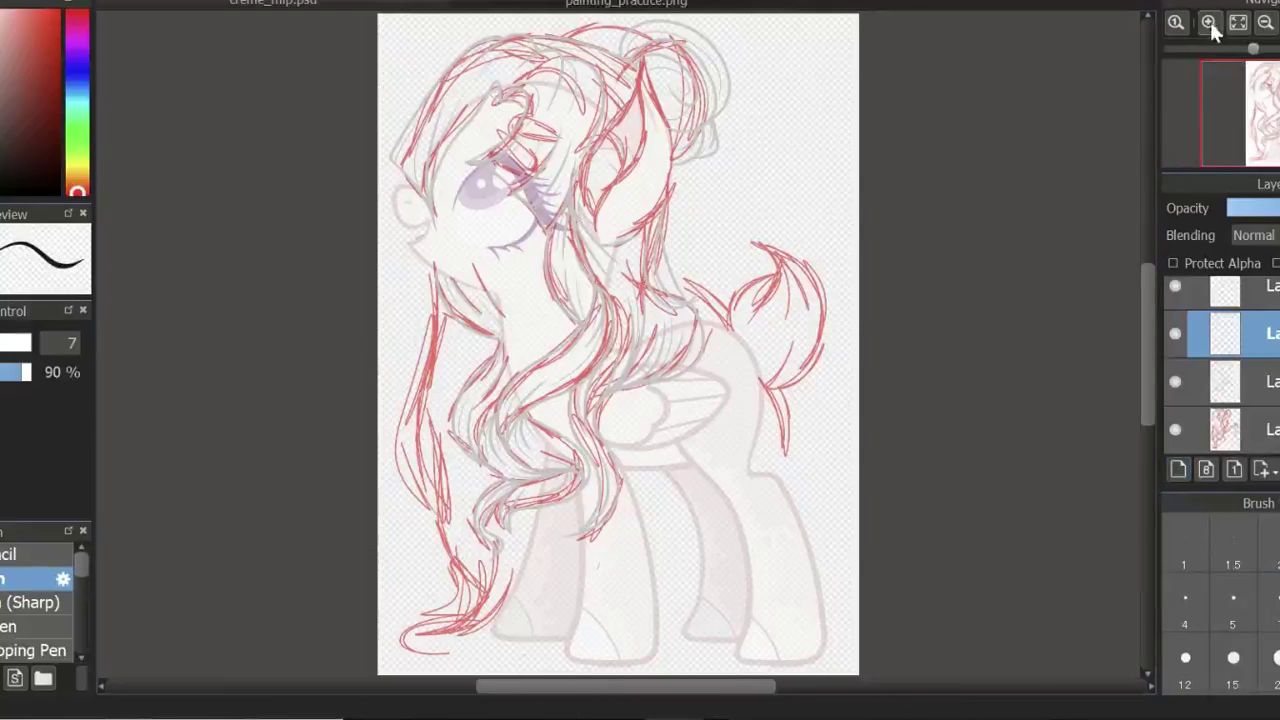
{"action": "left_click", "coordinate": [1209, 22]}
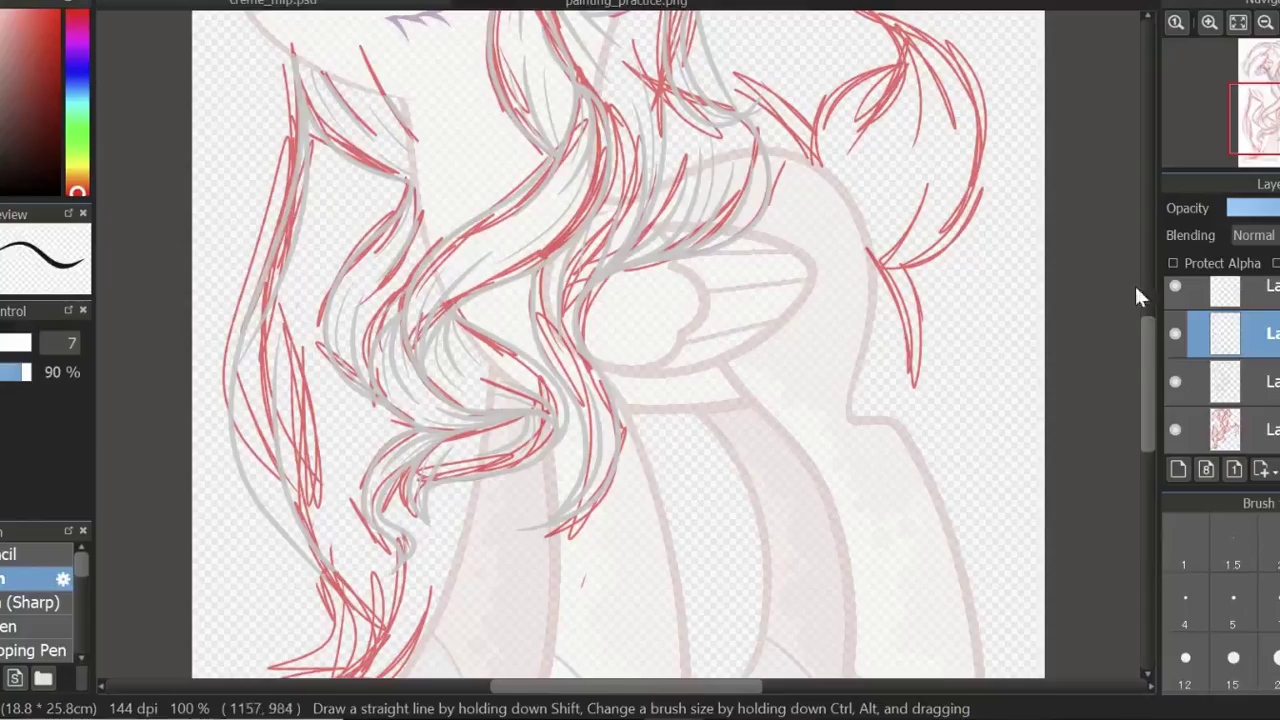
{"action": "scroll", "coordinate": [1136, 295], "scroll_direction": "down", "scroll_amount": 3}
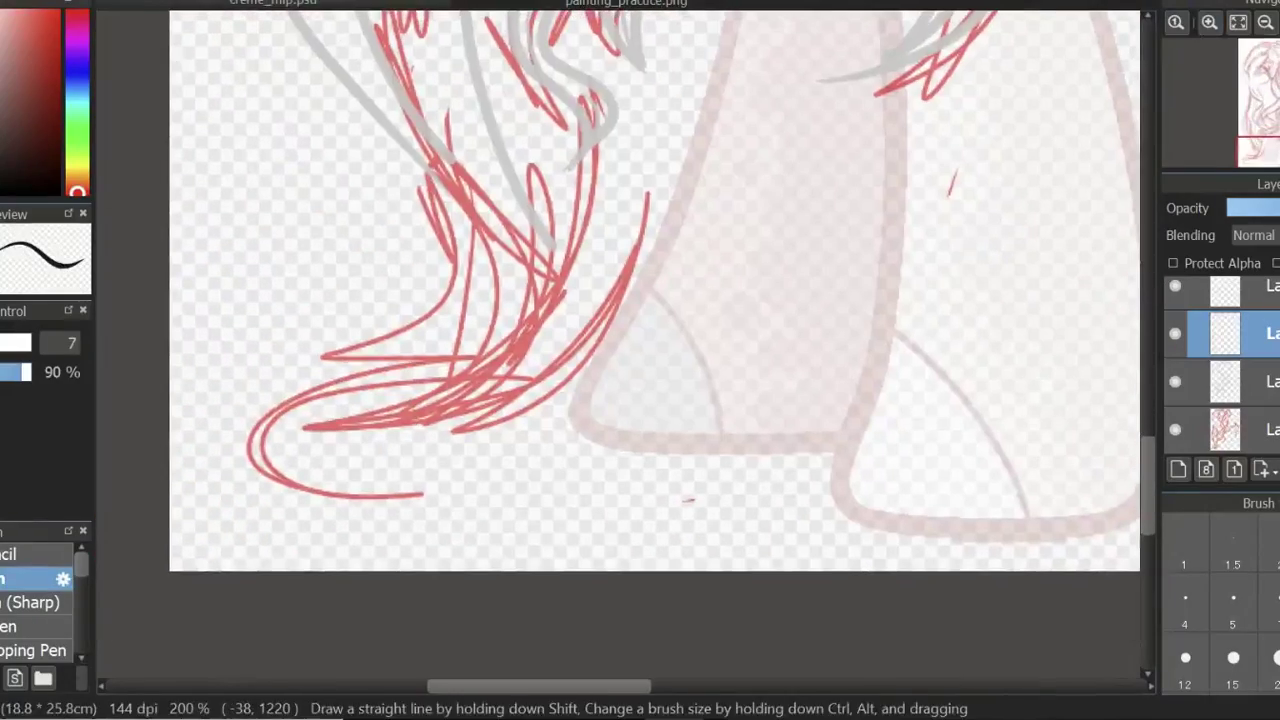
{"action": "left_click_drag", "start_coordinate": [442, 190], "coordinate": [503, 548]}
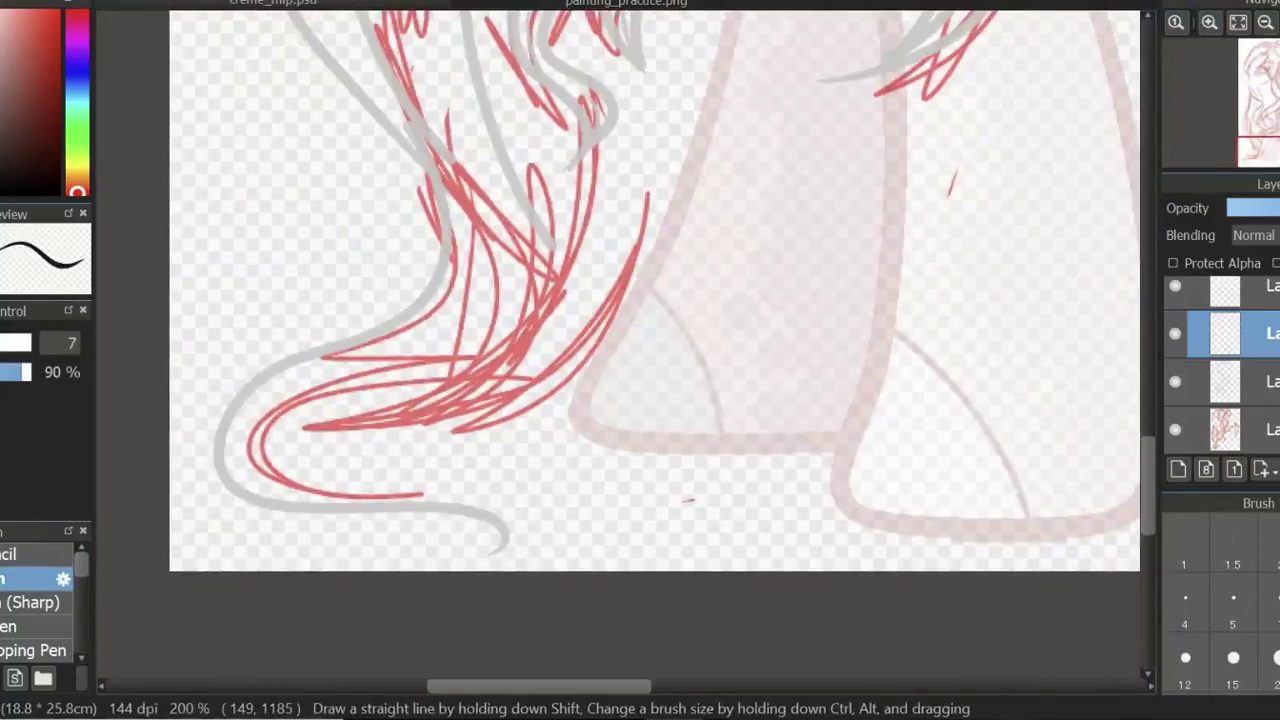
Hide the sketch and ink the curled tip and converging outlines at the long front lock's lower end with the size 7 pen.
{"action": "left_click", "coordinate": [1175, 429]}
{"action": "left_click", "coordinate": [1238, 22]}
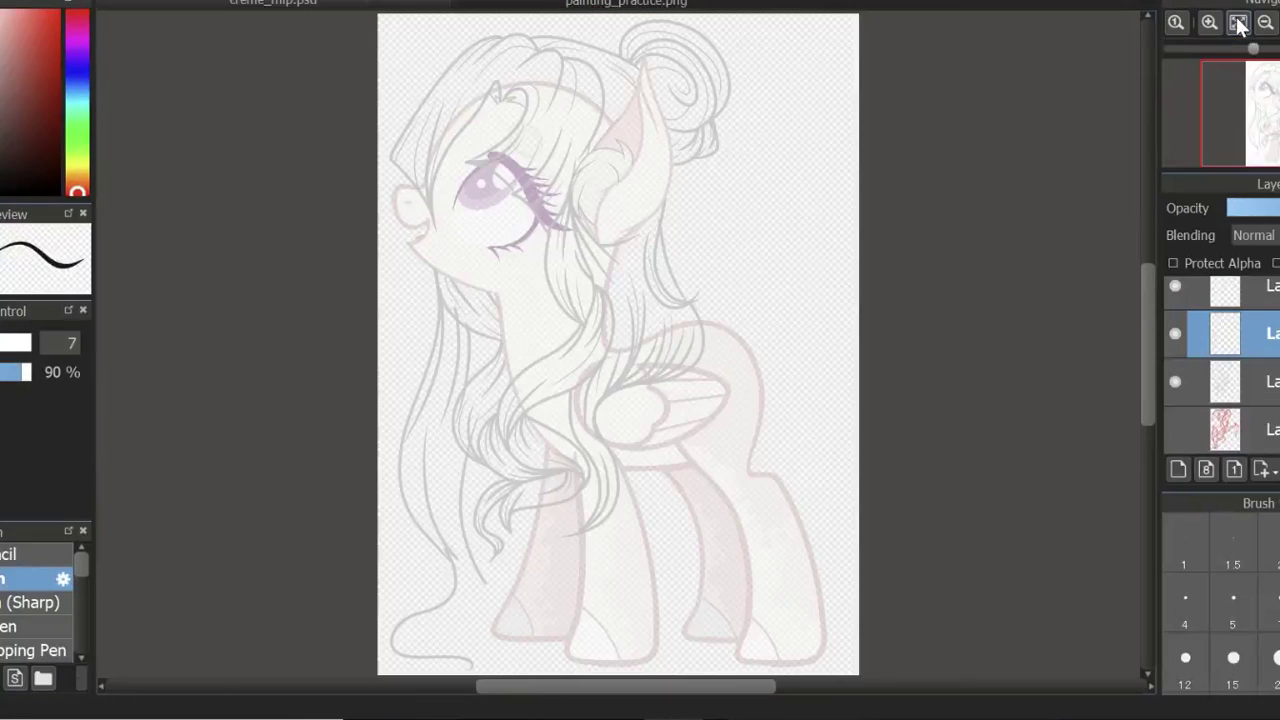
{"action": "left_click", "coordinate": [1209, 22]}
{"action": "left_click", "coordinate": [1209, 22]}
{"action": "left_click", "coordinate": [1209, 22]}
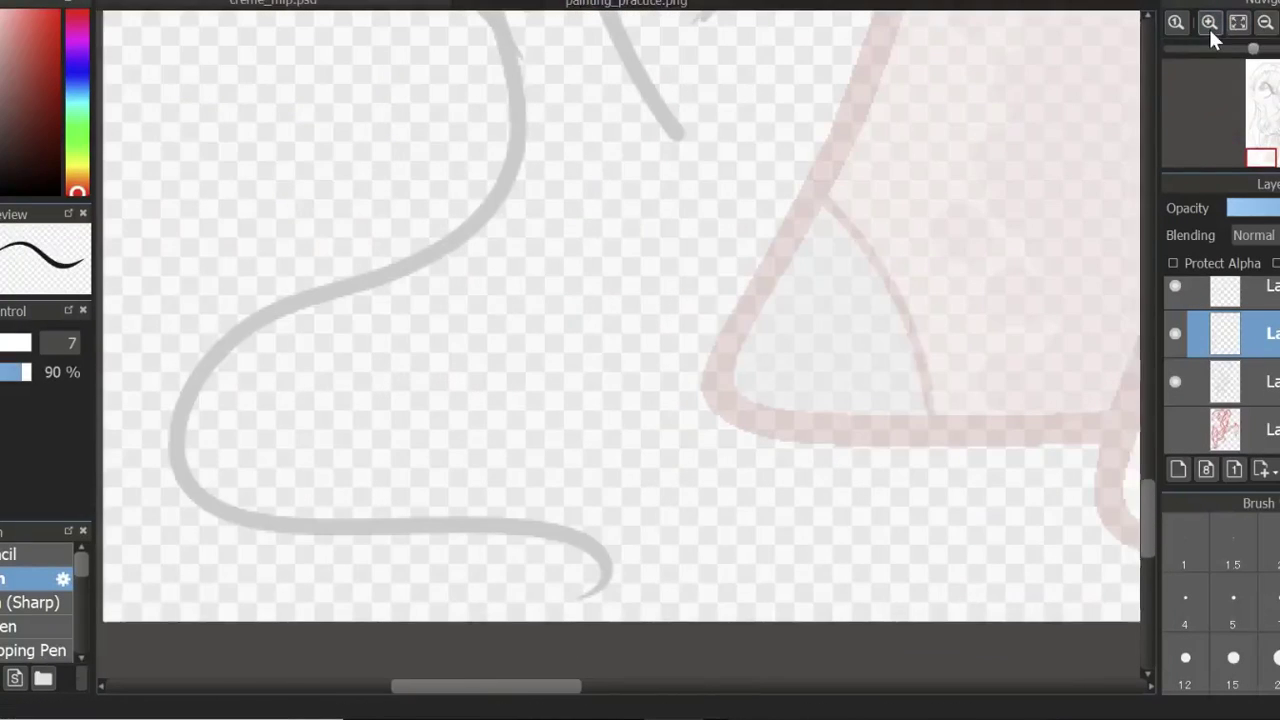
{"action": "left_click_drag", "start_coordinate": [378, 380], "coordinate": [520, 602]}
{"action": "left_click_drag", "start_coordinate": [300, 465], "coordinate": [615, 565]}
{"action": "left_click_drag", "start_coordinate": [605, 105], "coordinate": [394, 380]}
{"action": "key", "text": "ctrl+z"}
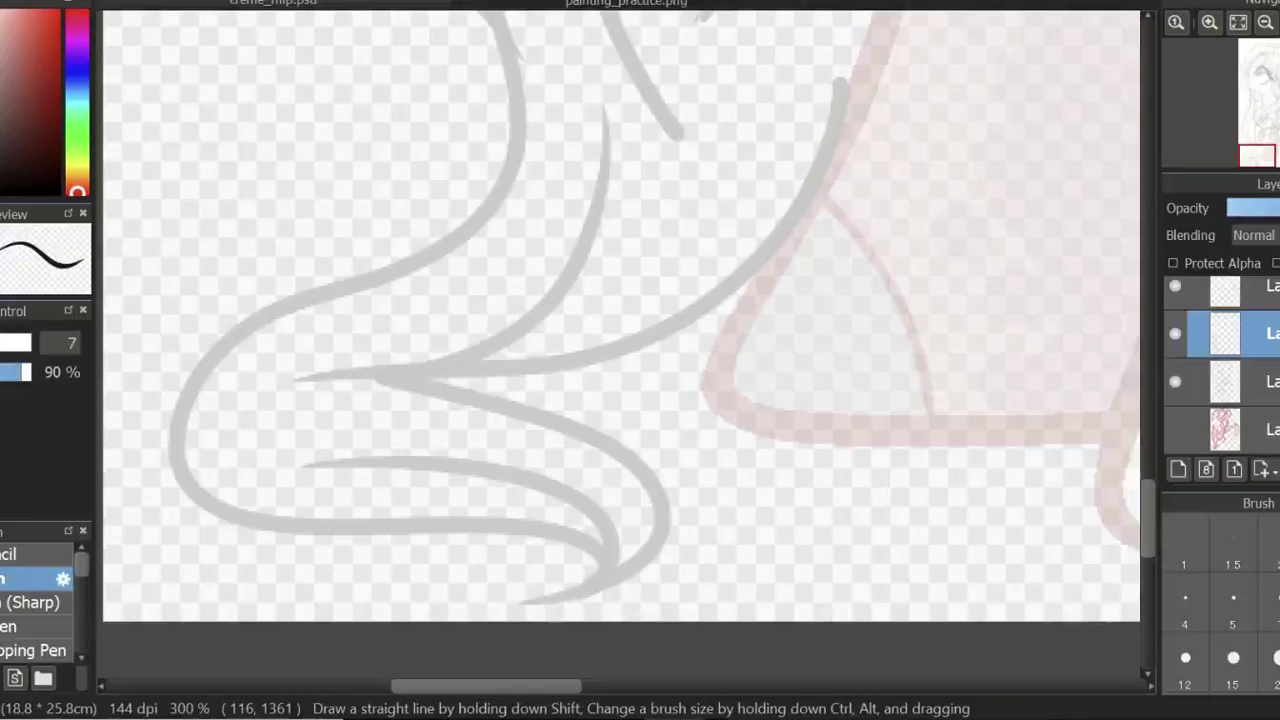
Redraw the inner hook of the long lock's curled end at size 7 and add thin size 3 strands above it.
{"action": "left_click_drag", "start_coordinate": [270, 490], "coordinate": [378, 372]}
{"action": "key", "text": "ctrl+z"}
{"action": "key", "text": "bracketright"}
{"action": "left_click_drag", "start_coordinate": [280, 497], "coordinate": [410, 375]}
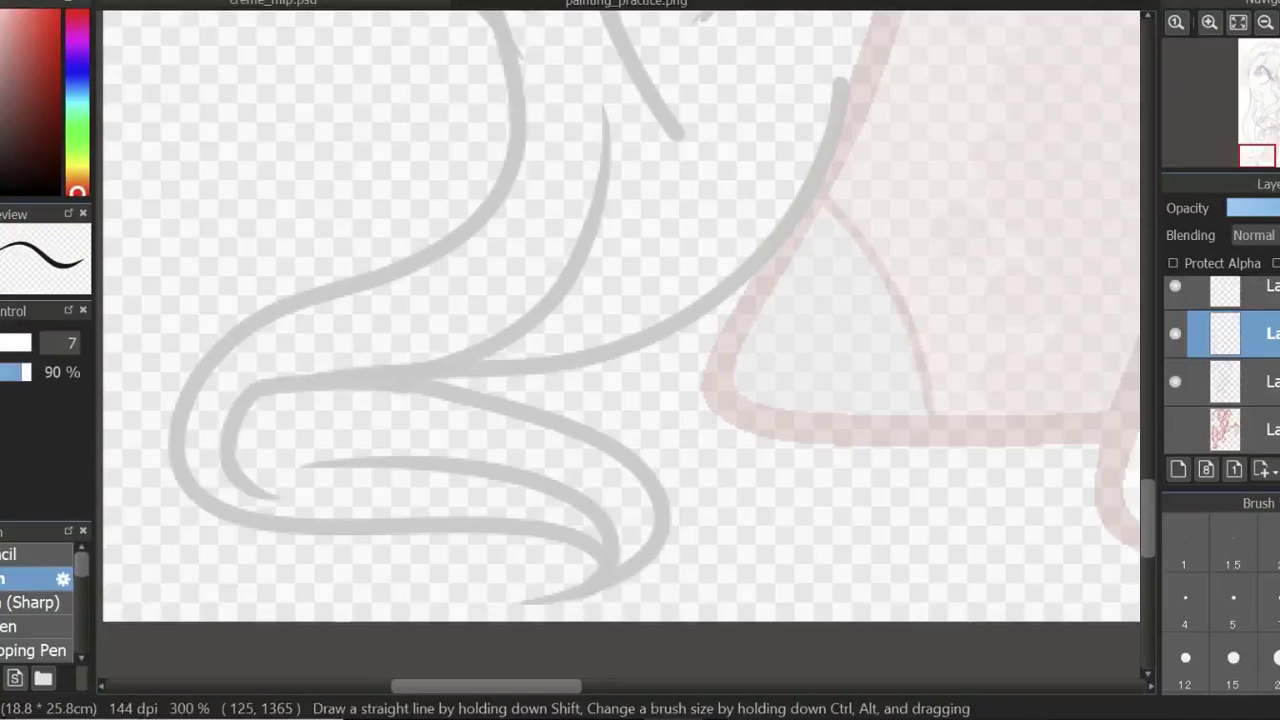
{"action": "scroll", "coordinate": [1006, 370], "scroll_direction": "up", "scroll_amount": 8}
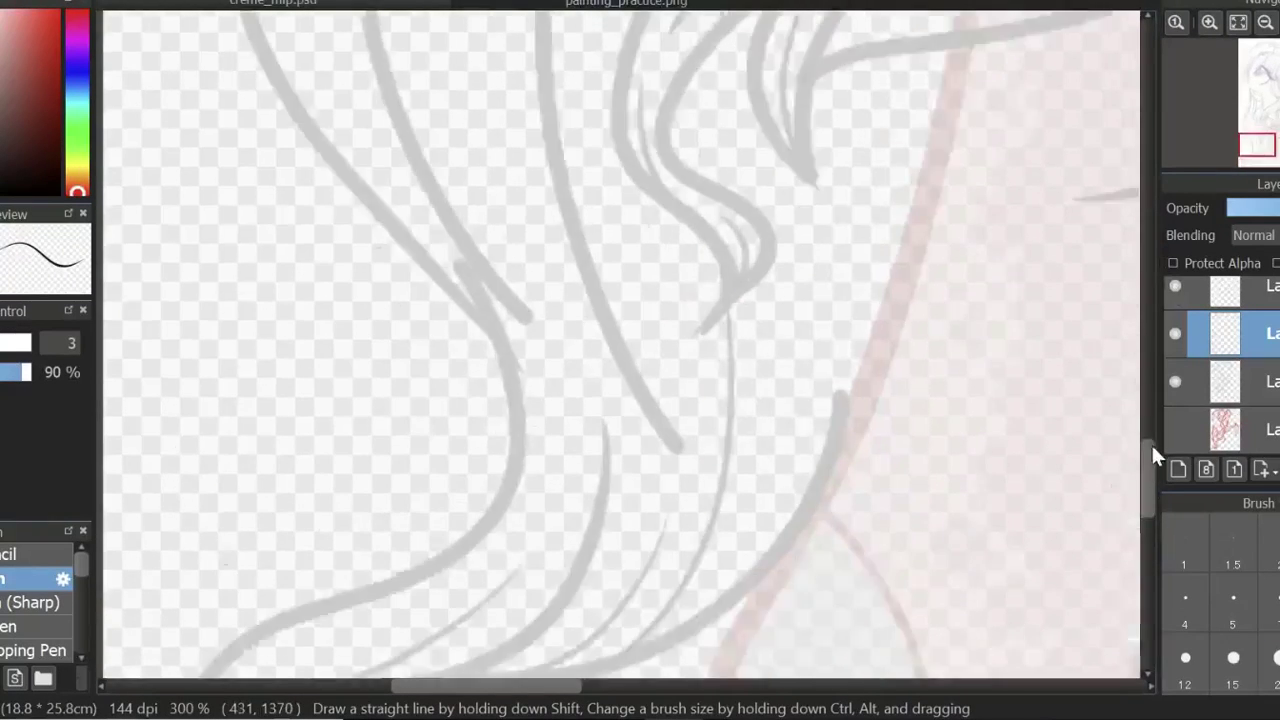
Redraw the long lock's converging left outlines at size 7 and add thin size 3 strands through its lower half.
{"action": "scroll", "coordinate": [1152, 417], "scroll_direction": "up", "scroll_amount": 3}
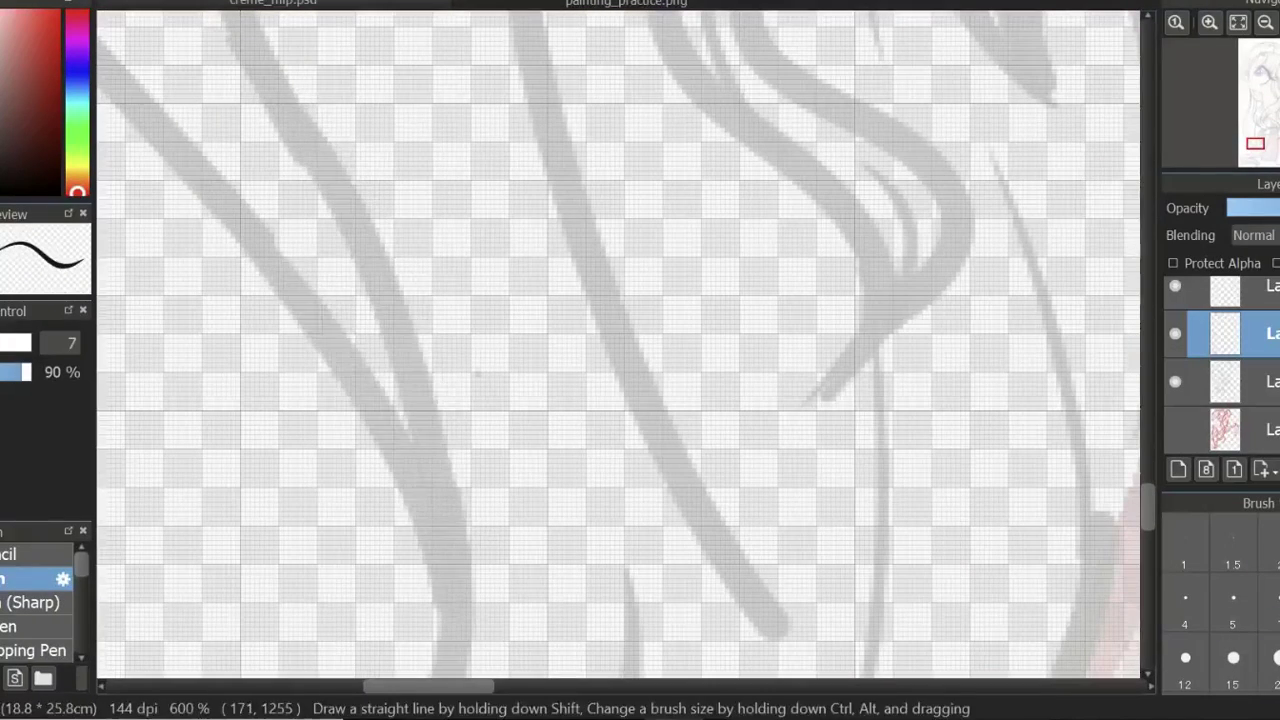
{"action": "key", "text": "ctrl+z"}
{"action": "left_click_drag", "start_coordinate": [250, 250], "coordinate": [475, 590]}
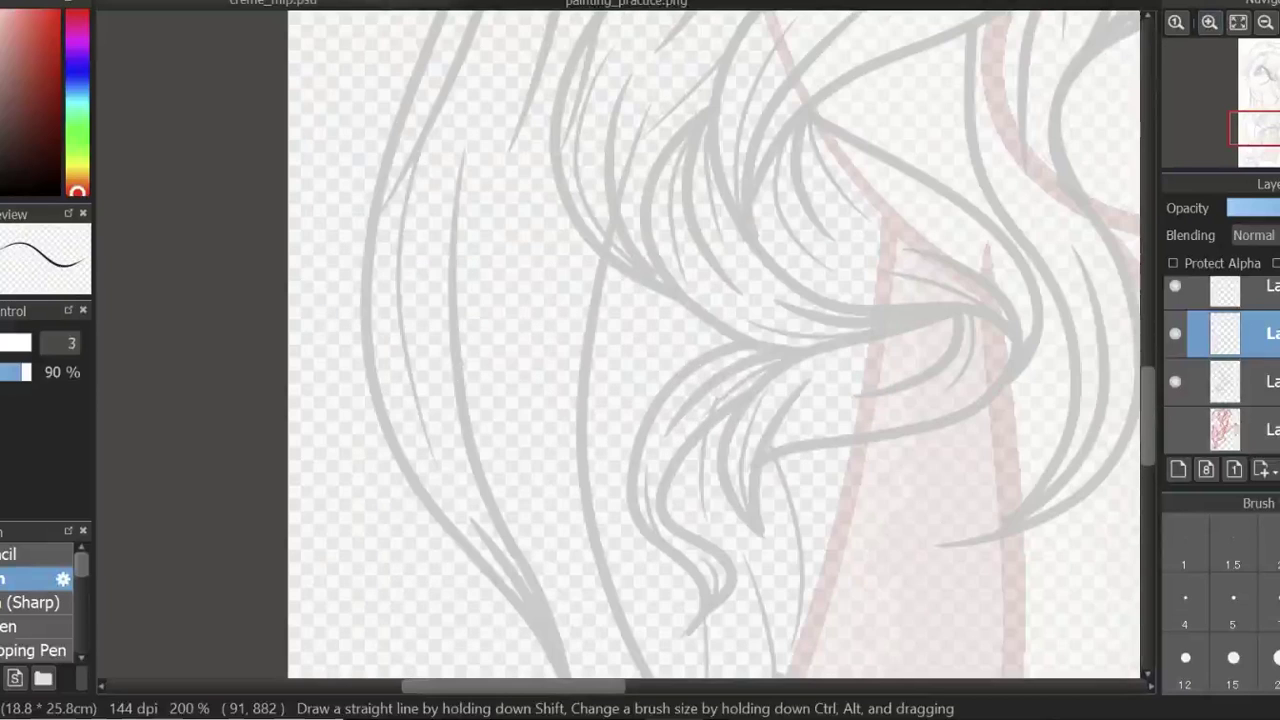
{"action": "scroll", "coordinate": [714, 345], "scroll_direction": "down", "scroll_amount": 3}
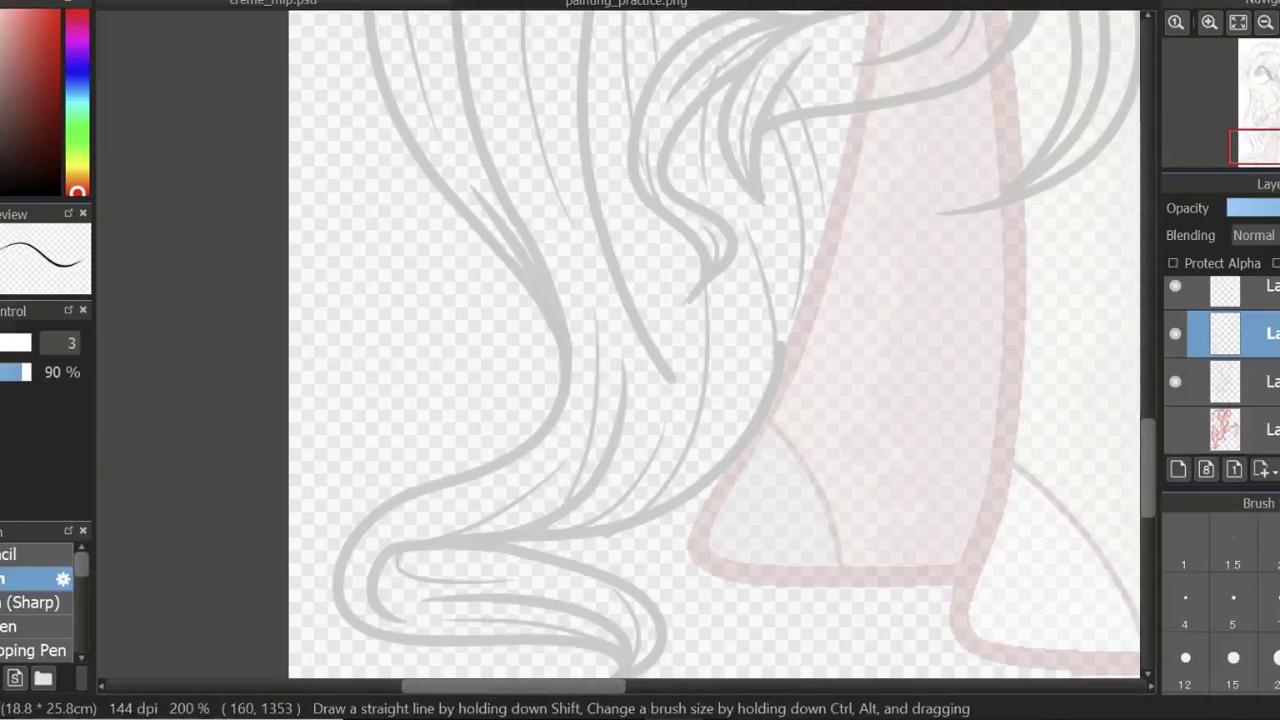
{"action": "left_click_drag", "start_coordinate": [1150, 450], "coordinate": [1152, 340]}
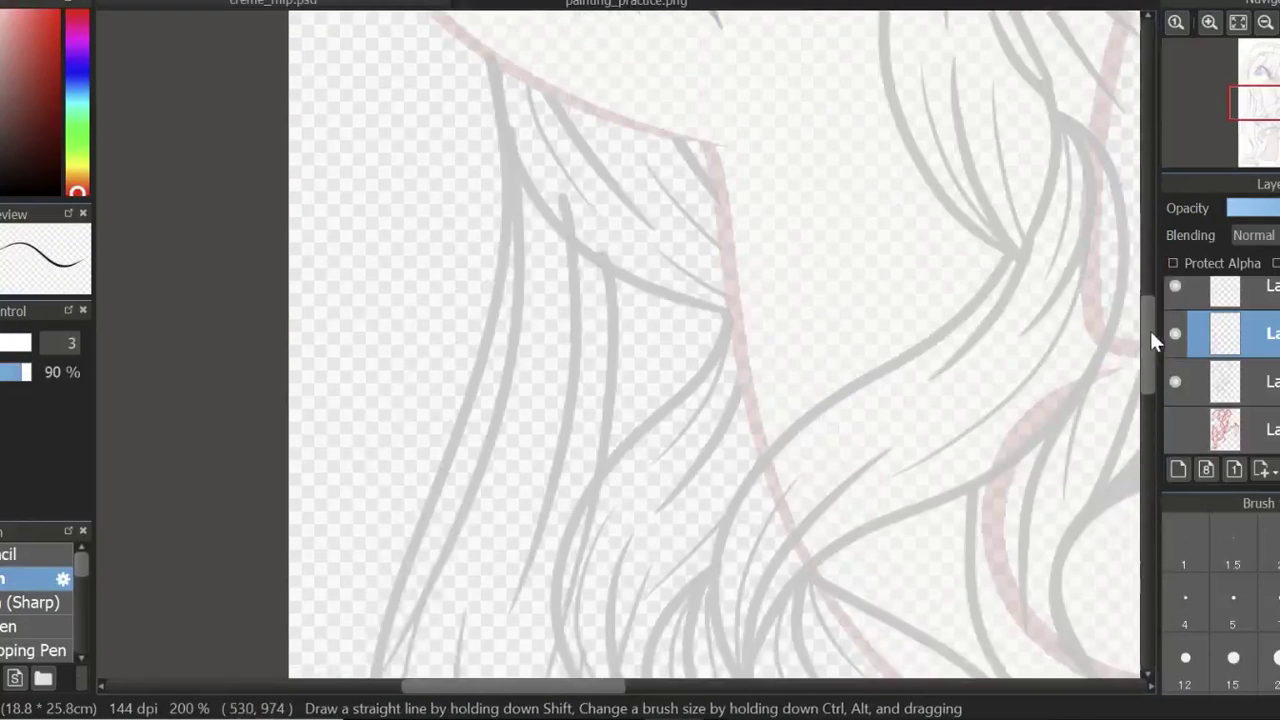
Erase the long lock's outline where it overlaps the foreleg with the size 20 eraser and add thin size 3 strands beside it.
{"action": "key", "text": "e"}
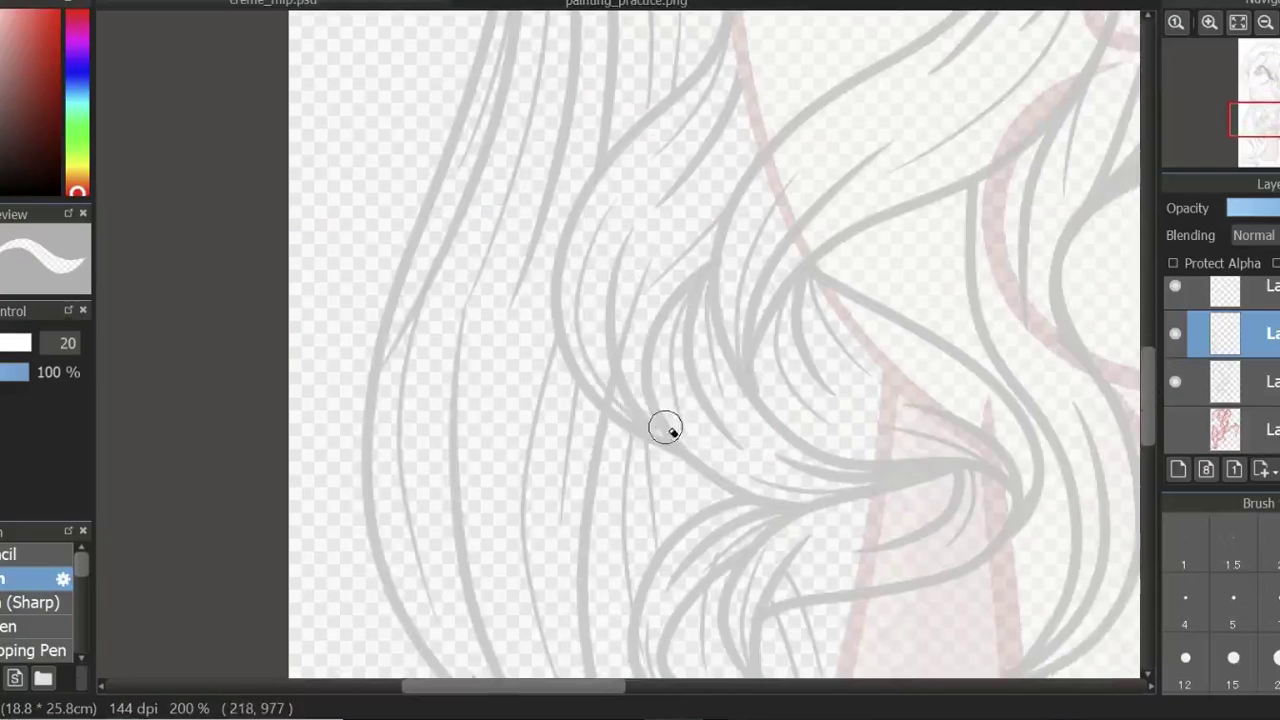
{"action": "scroll", "coordinate": [840, 238], "scroll_direction": "down", "scroll_amount": 5}
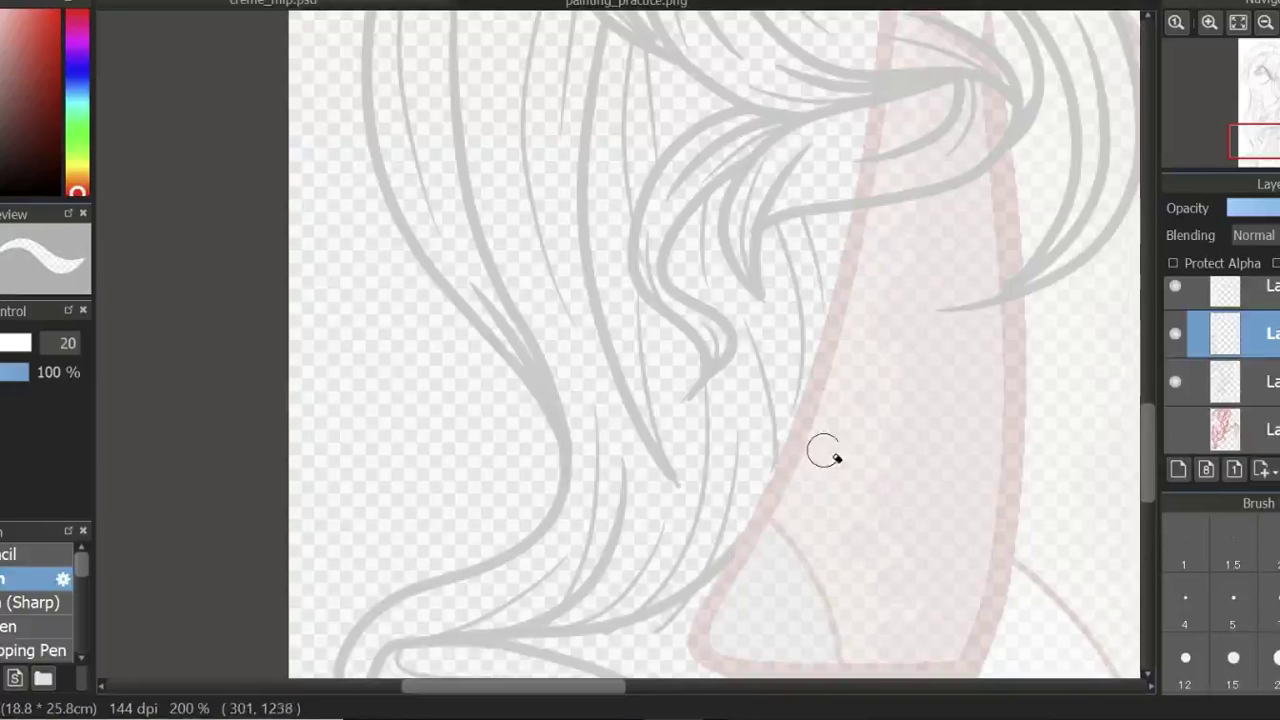
{"action": "scroll", "coordinate": [162, 147], "scroll_direction": "up", "scroll_amount": 3}
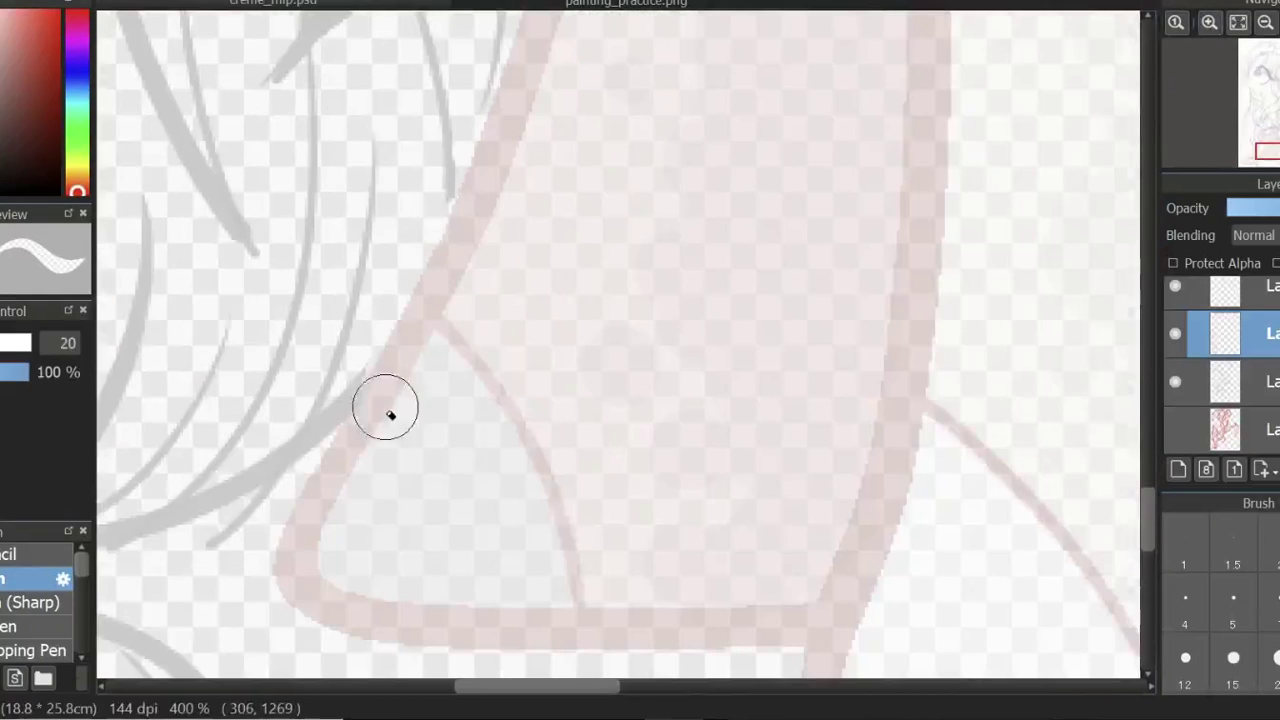
{"action": "scroll", "coordinate": [390, 415], "scroll_direction": "up", "scroll_amount": 2}
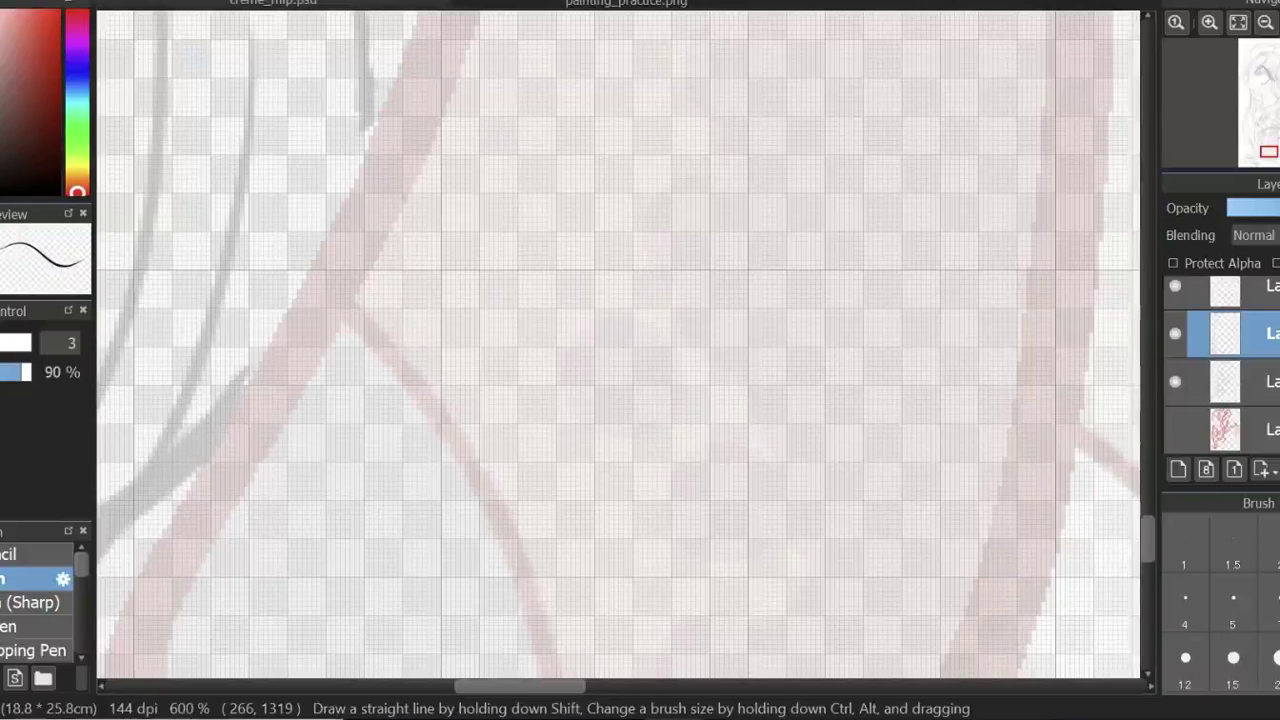
{"action": "left_click", "coordinate": [1238, 22]}
{"action": "left_click", "coordinate": [1196, 50]}
{"action": "scroll", "coordinate": [620, 350], "scroll_direction": "up", "scroll_amount": 3}
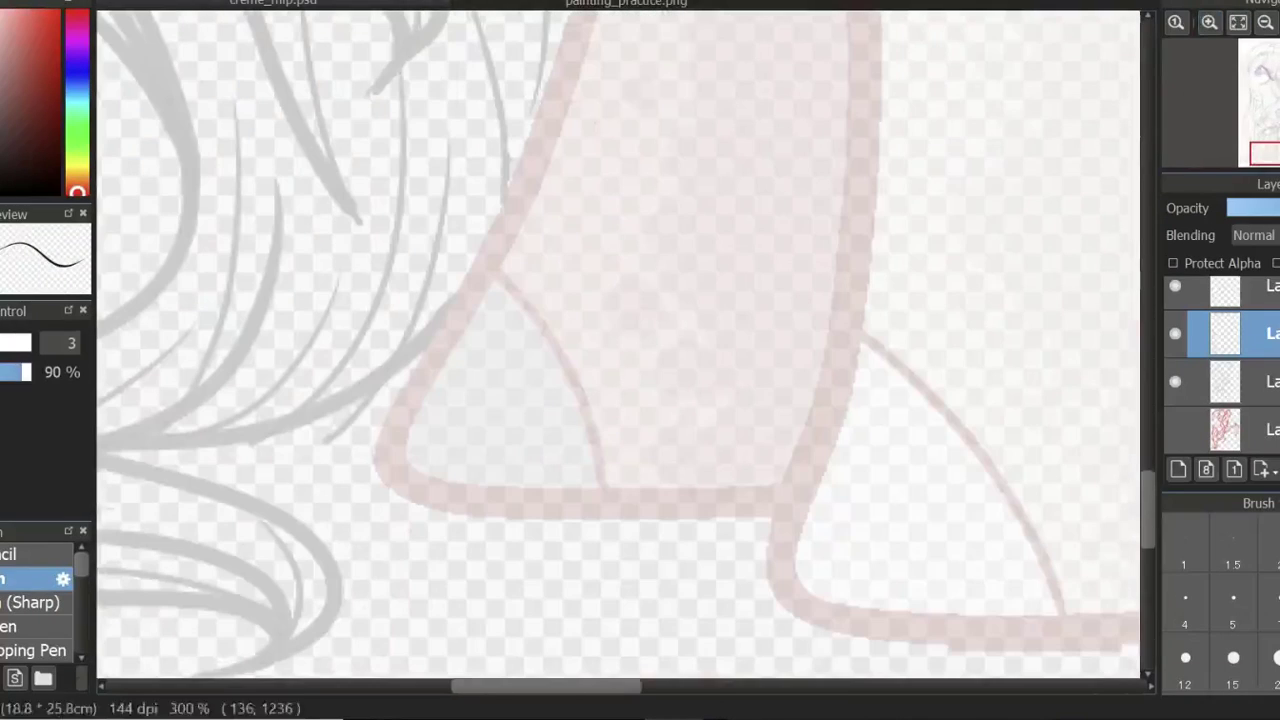
{"action": "key", "text": "e"}
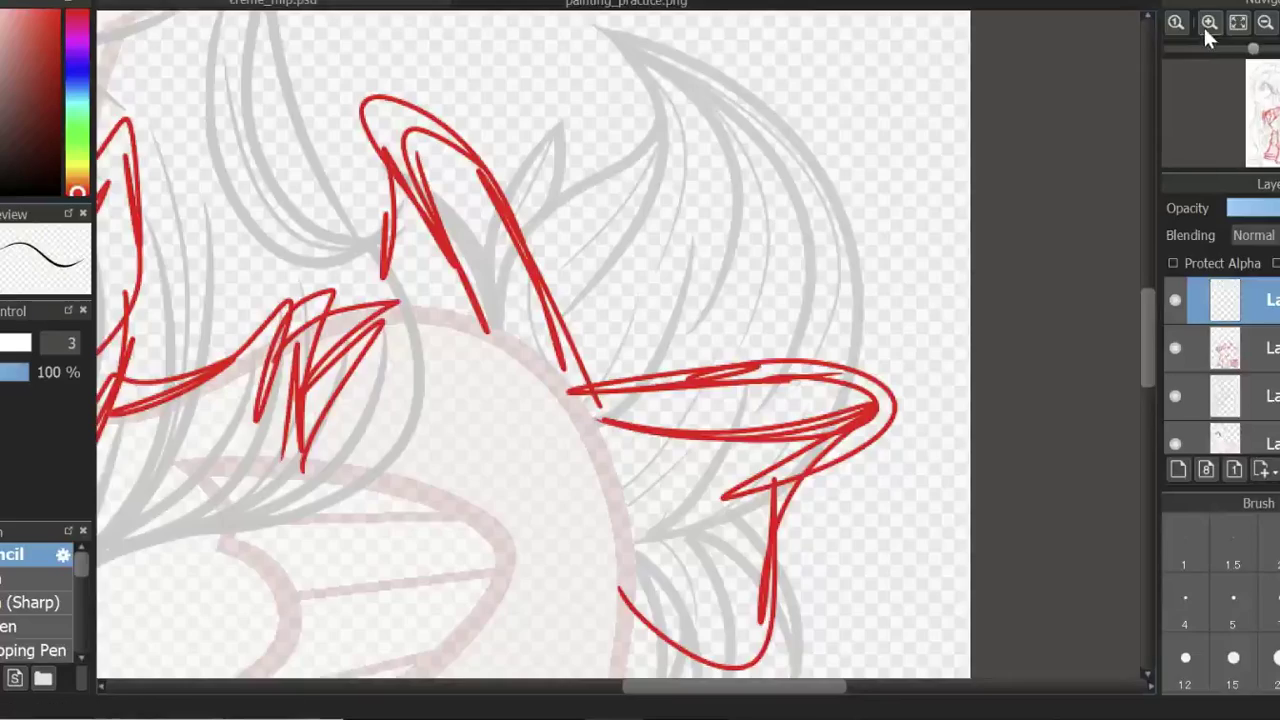
Check the outfit reference in the browser, pick light pink and ink the clothing's two loops over the rump at size 7 with thin size 3 folds.
{"action": "left_click", "coordinate": [1207, 23]}
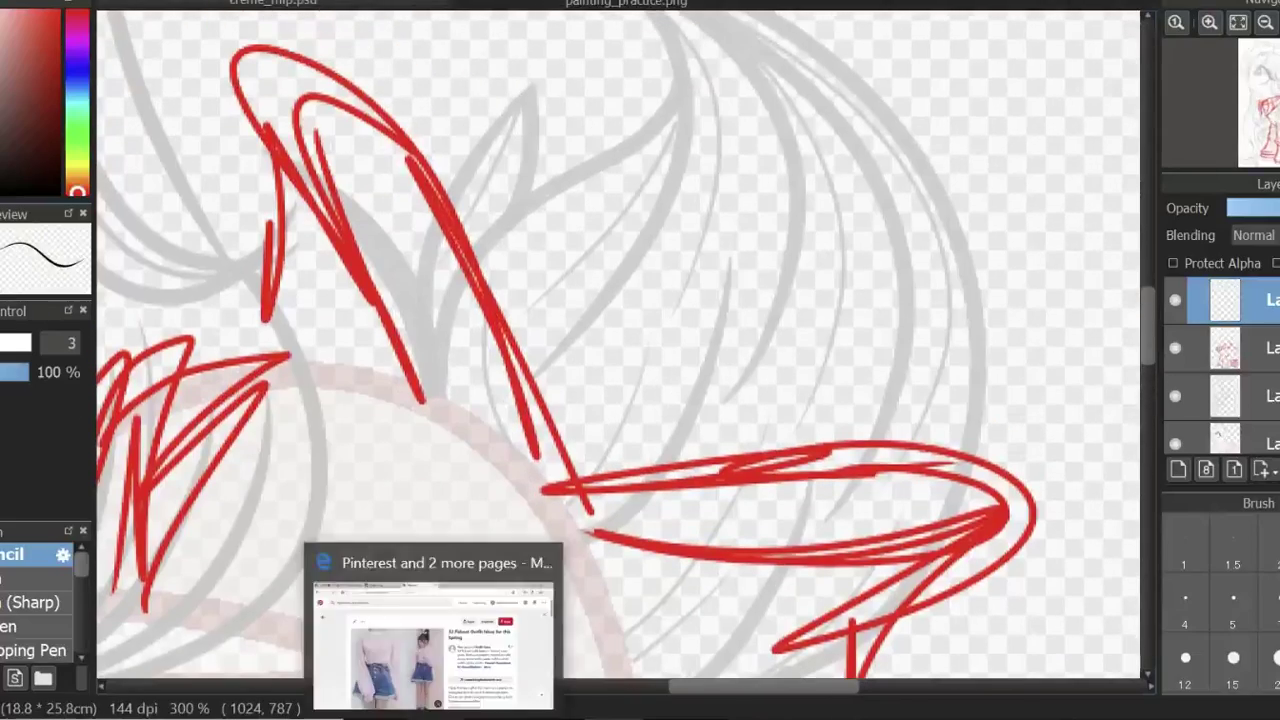
{"action": "left_click", "coordinate": [437, 614]}
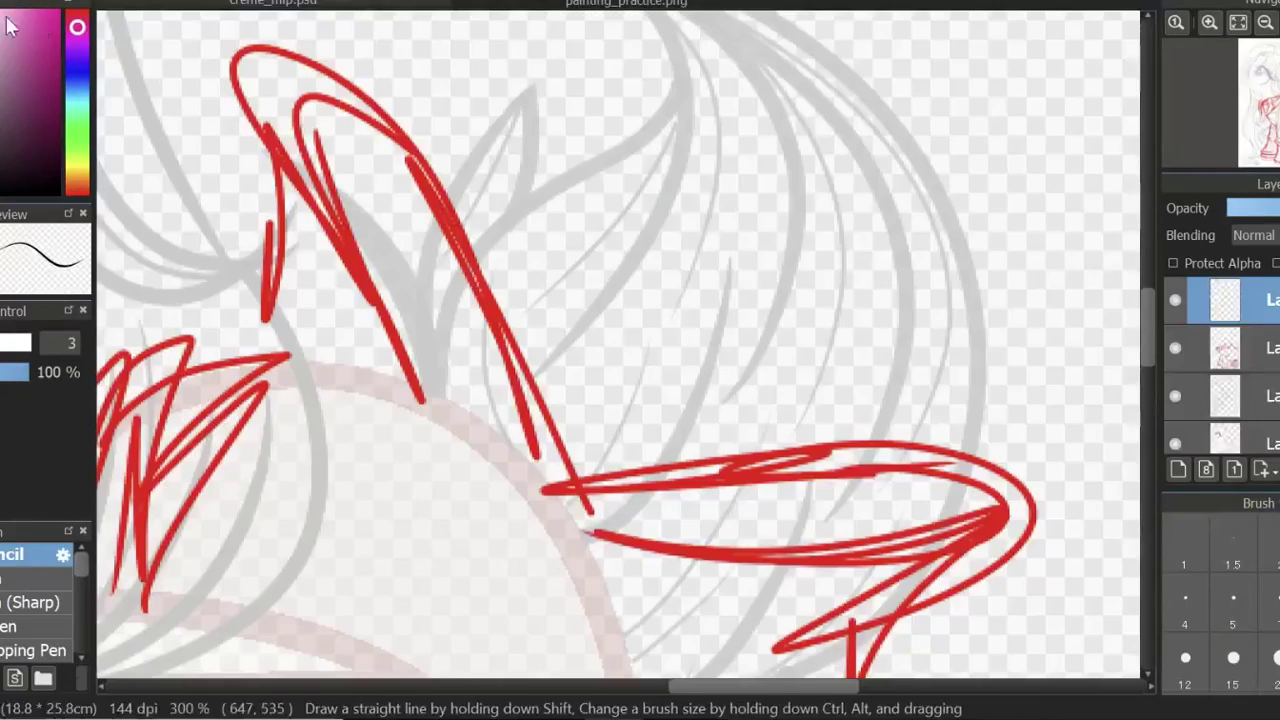
{"action": "left_click", "coordinate": [1175, 347]}
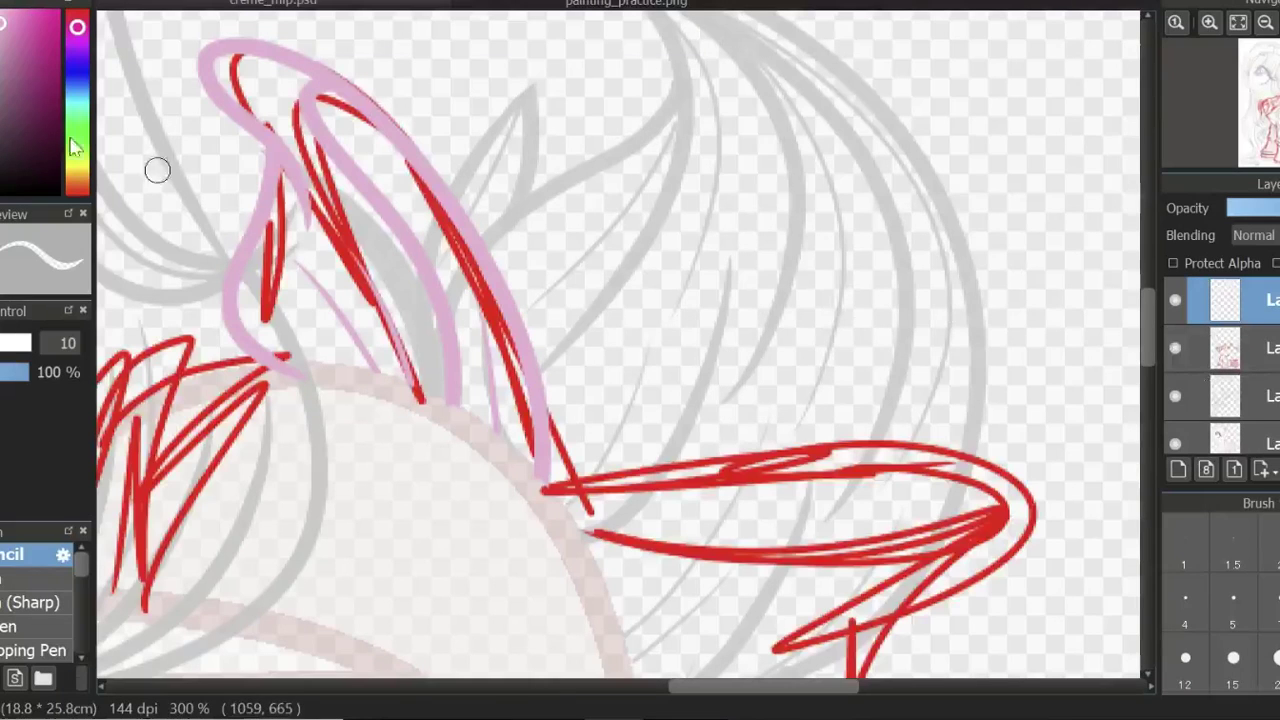
{"action": "scroll", "coordinate": [1152, 331], "scroll_direction": "down", "scroll_amount": 5}
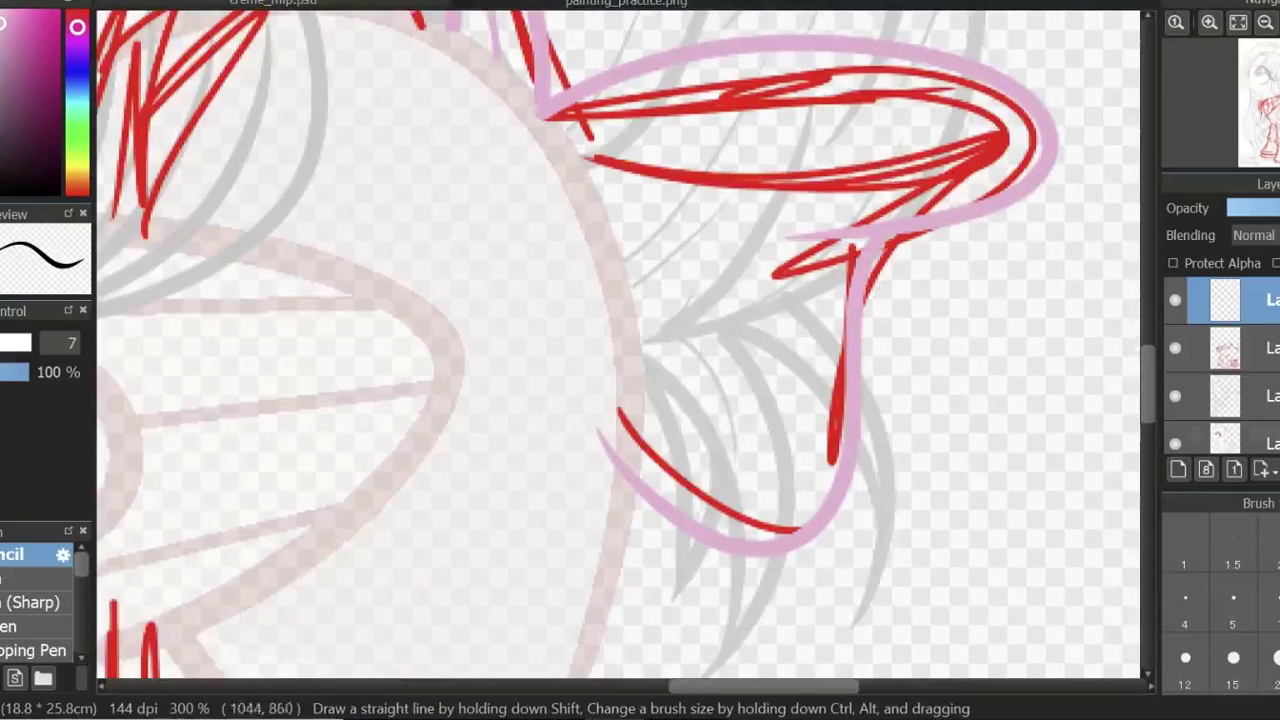
{"action": "left_click", "coordinate": [1175, 347]}
{"action": "left_click_drag", "start_coordinate": [1040, 158], "coordinate": [482, 203]}
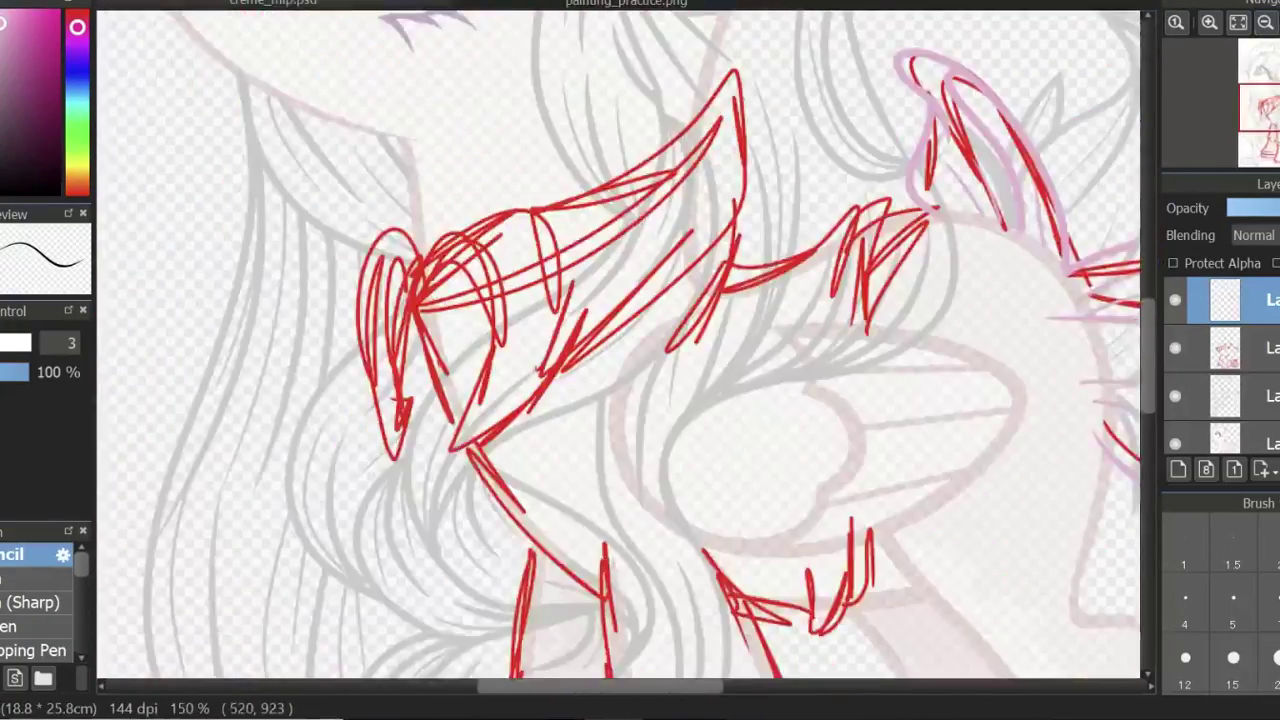
Ink the garment's chest edge and the near foreleg sleeve's sides and elbow folds in light pink at size 7.
{"action": "left_click", "coordinate": [1209, 24]}
{"action": "left_click", "coordinate": [1209, 24]}
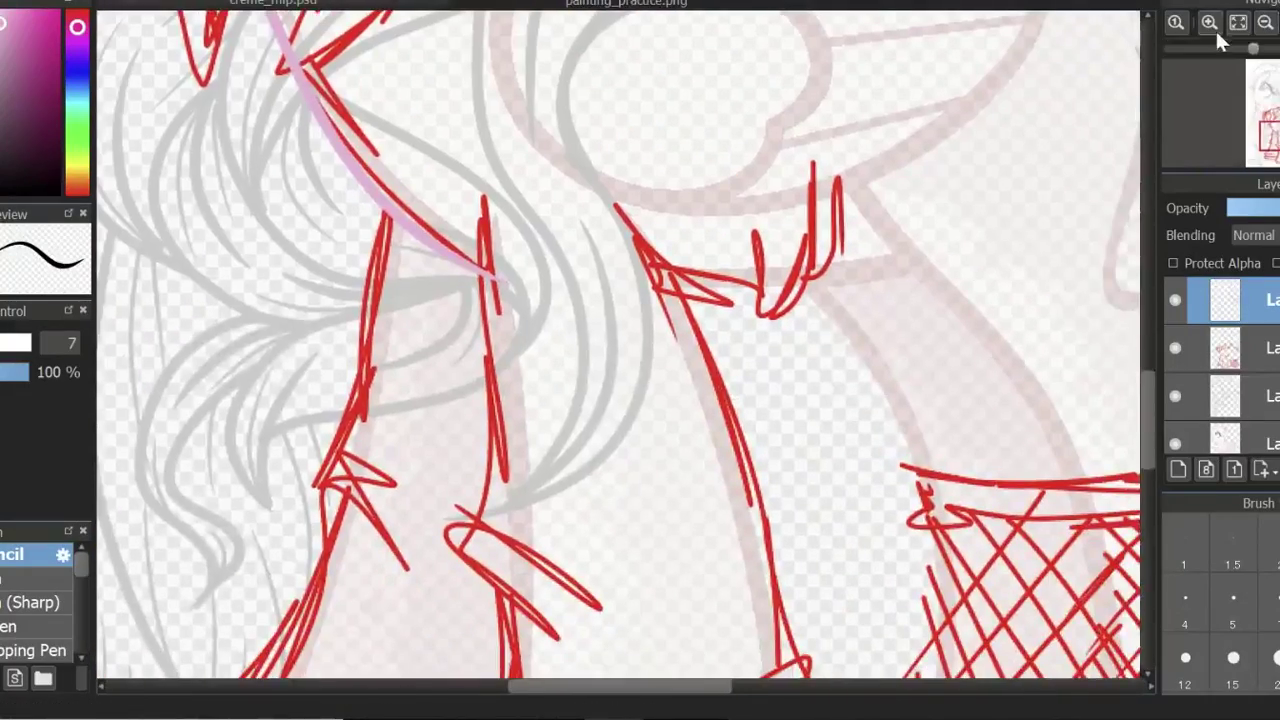
{"action": "left_click", "coordinate": [1213, 24]}
{"action": "scroll", "coordinate": [434, 472], "scroll_direction": "down", "scroll_amount": 5}
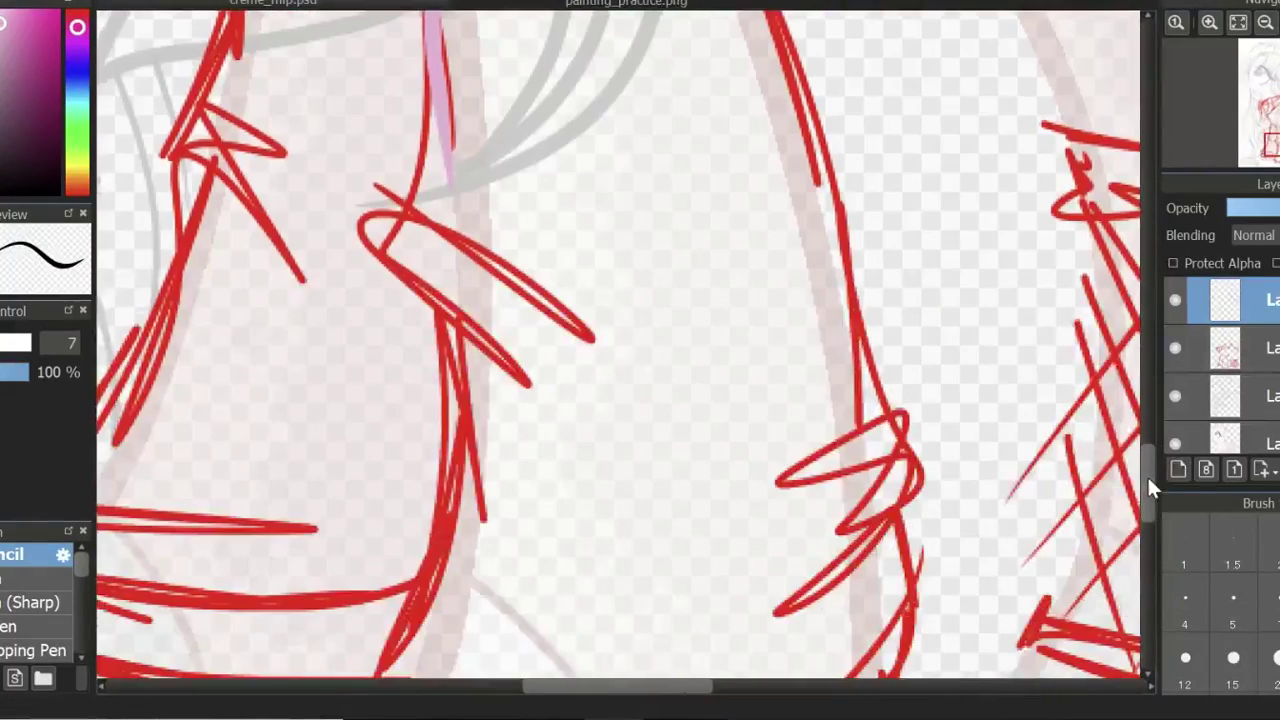
{"action": "left_click_drag", "start_coordinate": [371, 214], "coordinate": [571, 314]}
{"action": "scroll", "coordinate": [600, 350], "scroll_direction": "down", "scroll_amount": 2}
{"action": "left_click_drag", "start_coordinate": [440, 150], "coordinate": [550, 630]}
{"action": "left_click_drag", "start_coordinate": [862, 110], "coordinate": [915, 470]}
{"action": "left_click_drag", "start_coordinate": [858, 300], "coordinate": [714, 358]}
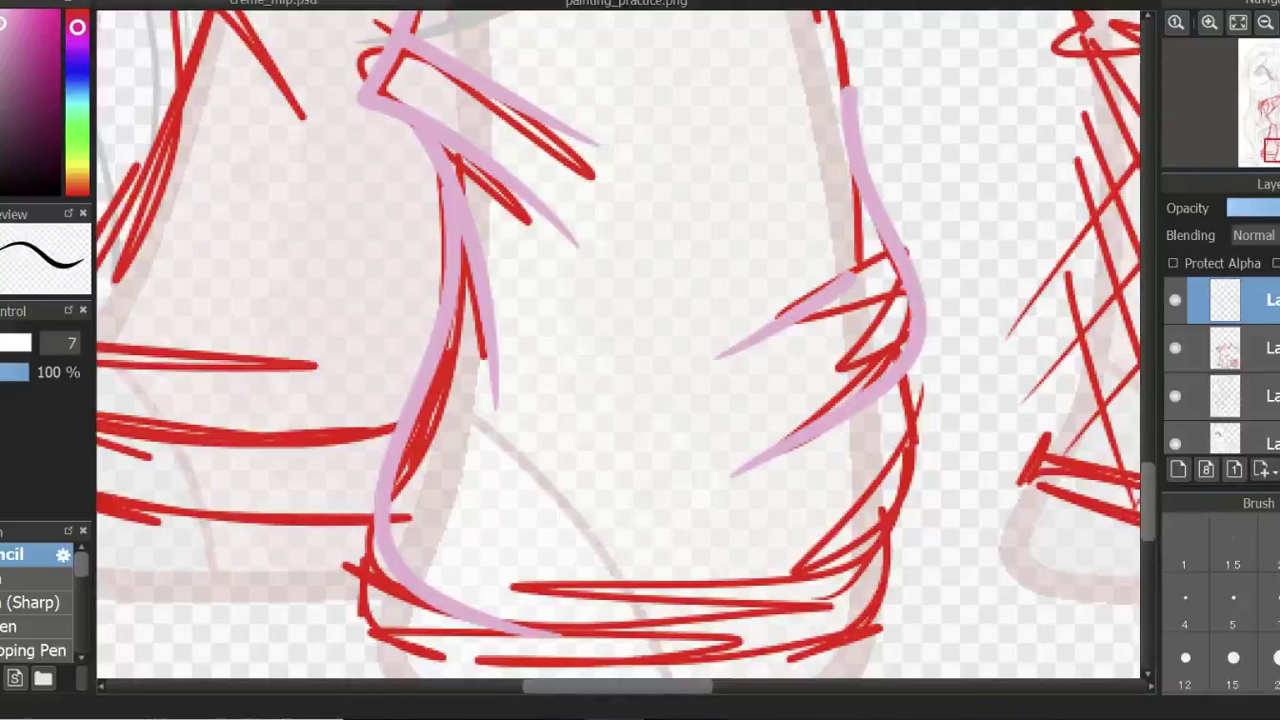
{"action": "left_click_drag", "start_coordinate": [856, 275], "coordinate": [716, 345]}
Ink the lower fold and cuff of the near foreleg's sleeve in light pink at size 7.
{"action": "left_click_drag", "start_coordinate": [905, 420], "coordinate": [604, 563]}
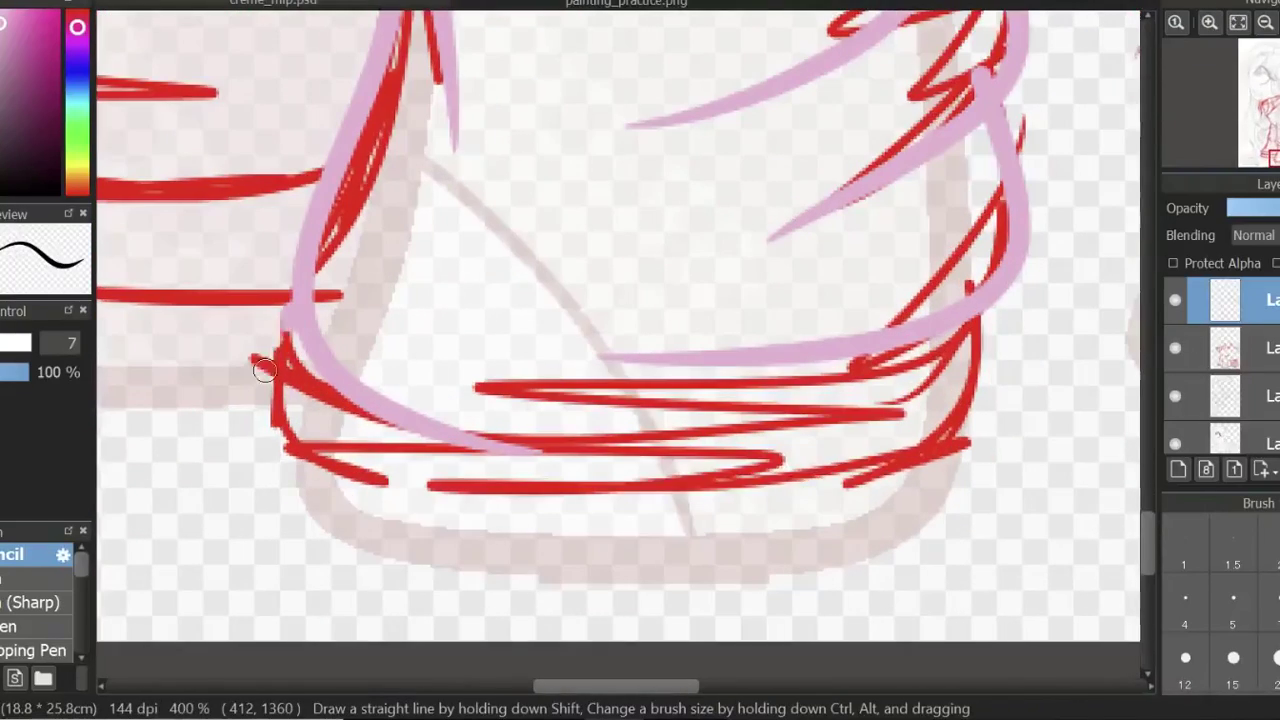
{"action": "left_click_drag", "start_coordinate": [263, 370], "coordinate": [880, 460]}
{"action": "left_click_drag", "start_coordinate": [1025, 310], "coordinate": [878, 480]}
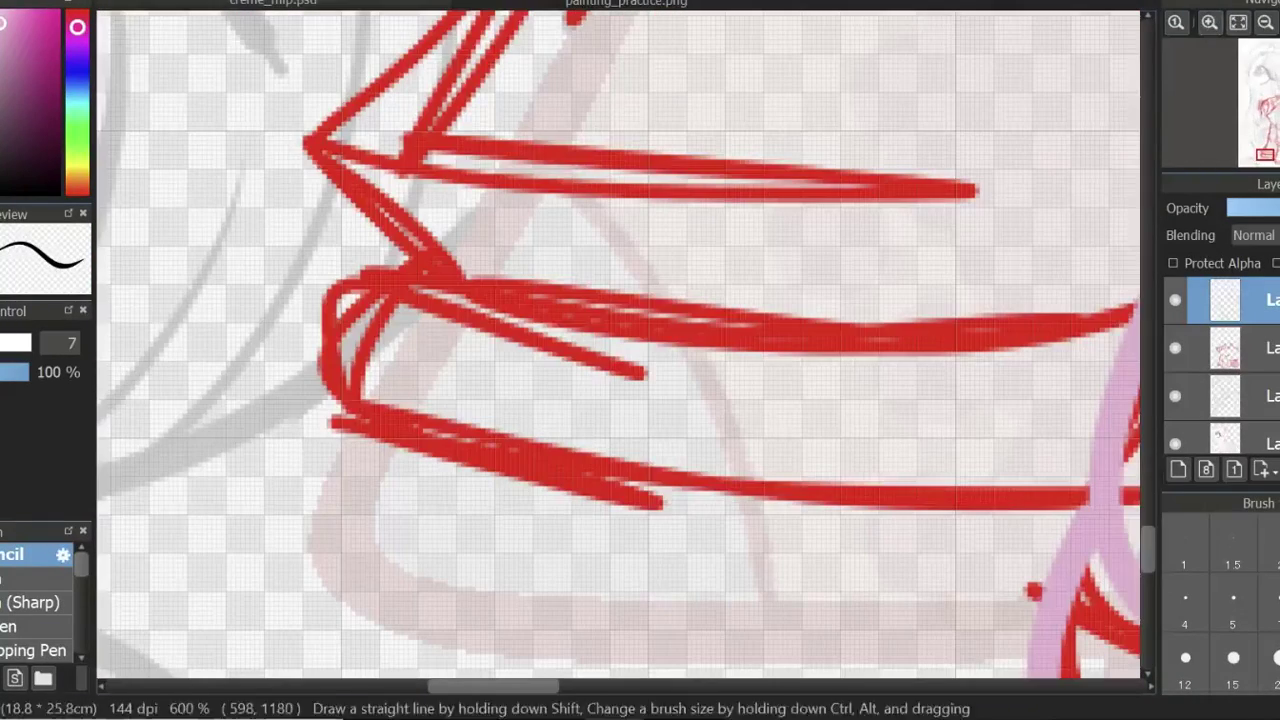
Ink the far foreleg sleeve's rounded cuff and the folds above it in light pink at size 7.
{"action": "left_click_drag", "start_coordinate": [443, 271], "coordinate": [1086, 471]}
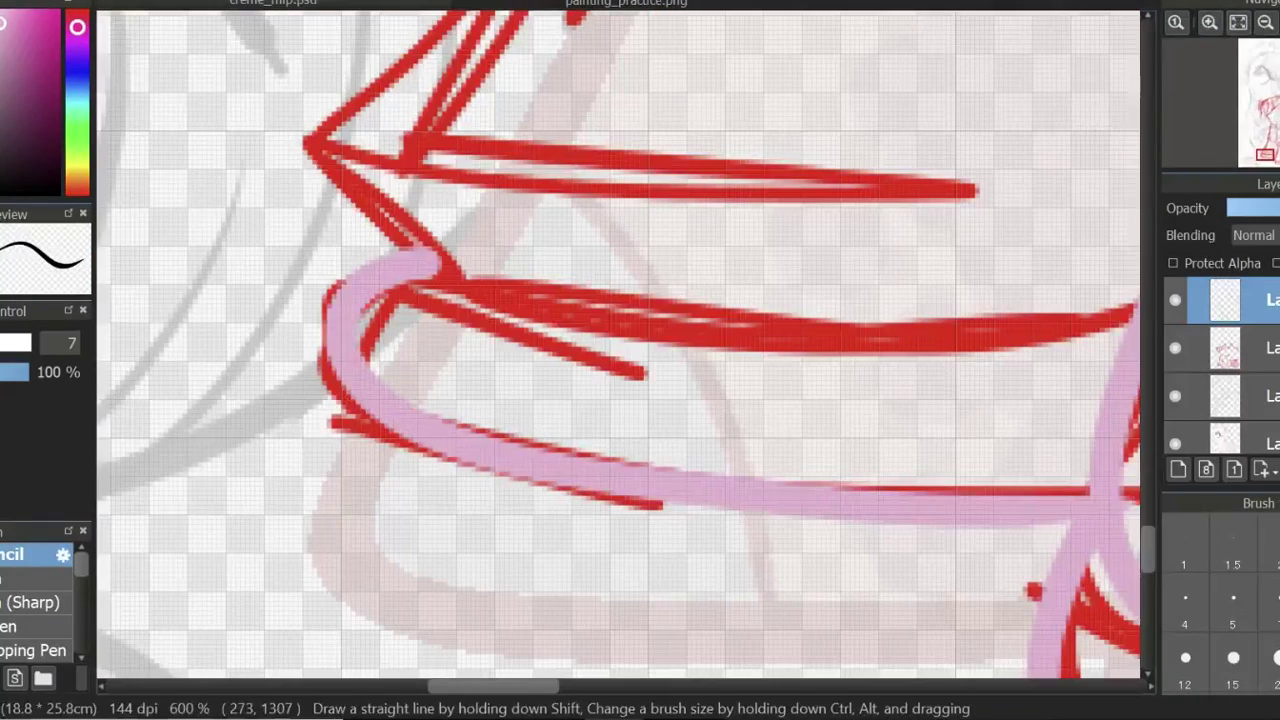
{"action": "scroll", "coordinate": [620, 350], "scroll_direction": "right", "scroll_amount": 1}
{"action": "left_click_drag", "start_coordinate": [243, 271], "coordinate": [952, 200]}
{"action": "scroll", "coordinate": [620, 350], "scroll_direction": "down", "scroll_amount": 2}
{"action": "left_click_drag", "start_coordinate": [1148, 520], "coordinate": [1154, 449]}
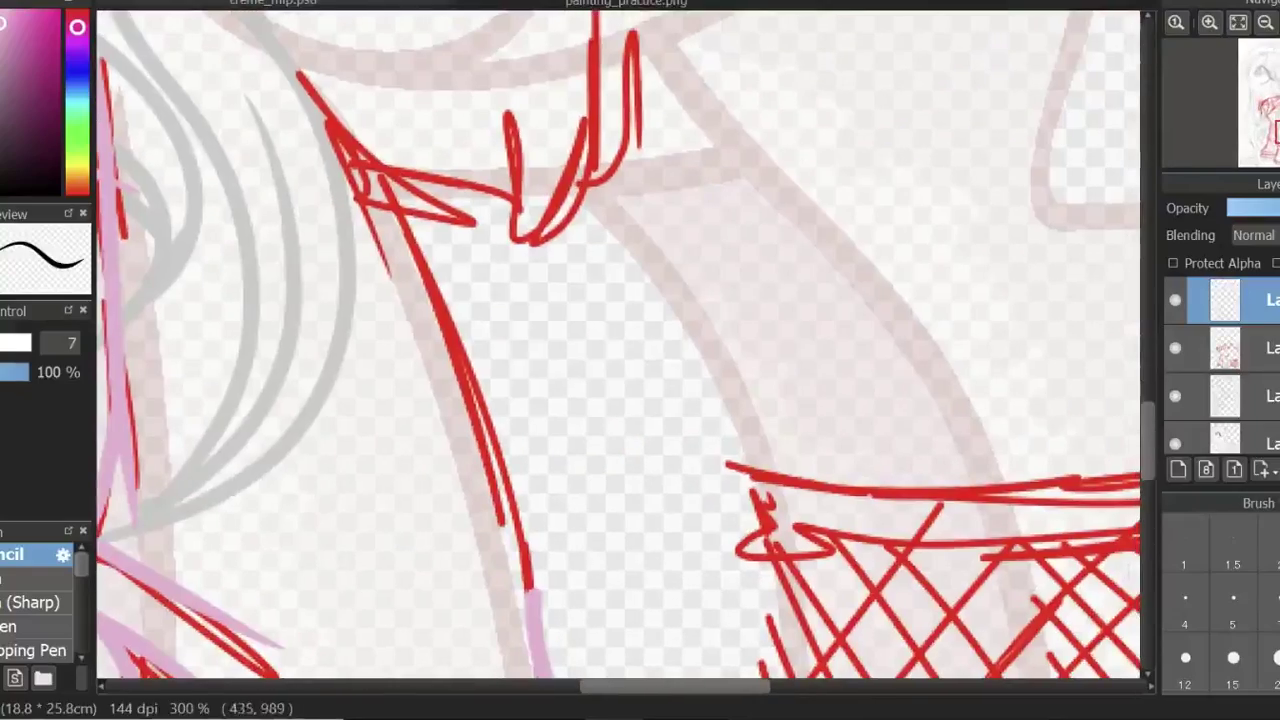
Switch to grey-green and ink the scarf's front loops and upper edge at size 7, checking the lines with the red sketch hidden.
{"action": "scroll", "coordinate": [535, 440], "scroll_direction": "up", "scroll_amount": 3}
{"action": "mouse_move", "coordinate": [1155, 420]}
{"action": "left_mouse_down"}
{"action": "mouse_move", "coordinate": [1155, 331]}
{"action": "mouse_move", "coordinate": [1155, 350]}
{"action": "left_mouse_up"}
{"action": "left_click", "coordinate": [1175, 347]}
{"action": "left_click", "coordinate": [1176, 22]}
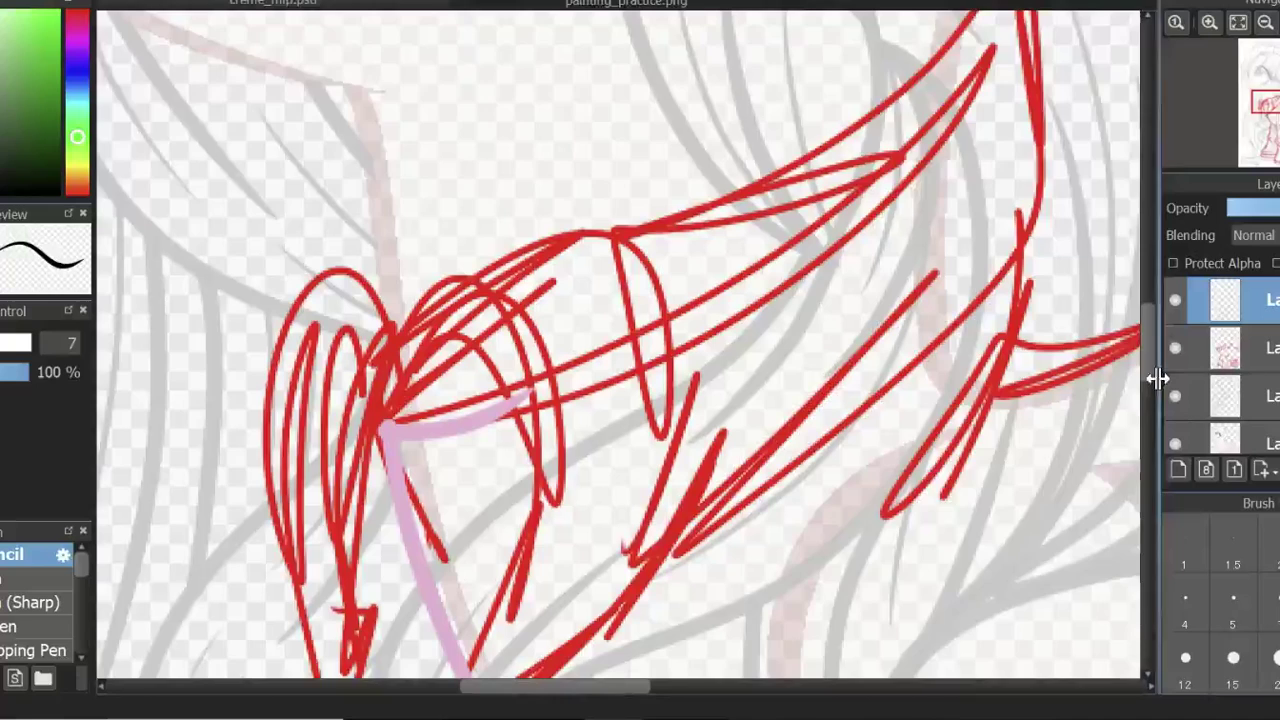
{"action": "left_click_drag", "start_coordinate": [1155, 378], "coordinate": [1155, 398]}
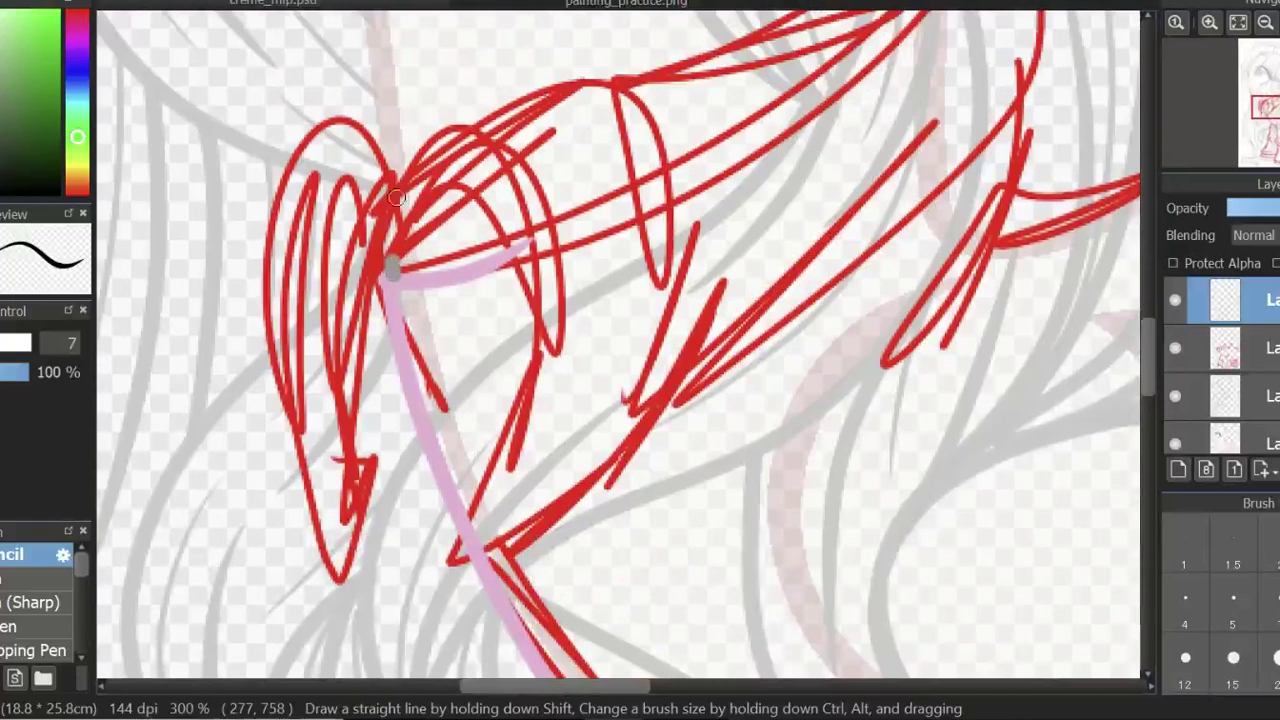
{"action": "mouse_move", "coordinate": [393, 285]}
{"action": "left_mouse_down"}
{"action": "mouse_move", "coordinate": [471, 528]}
{"action": "mouse_move", "coordinate": [745, 196]}
{"action": "mouse_move", "coordinate": [733, 108]}
{"action": "left_mouse_up"}
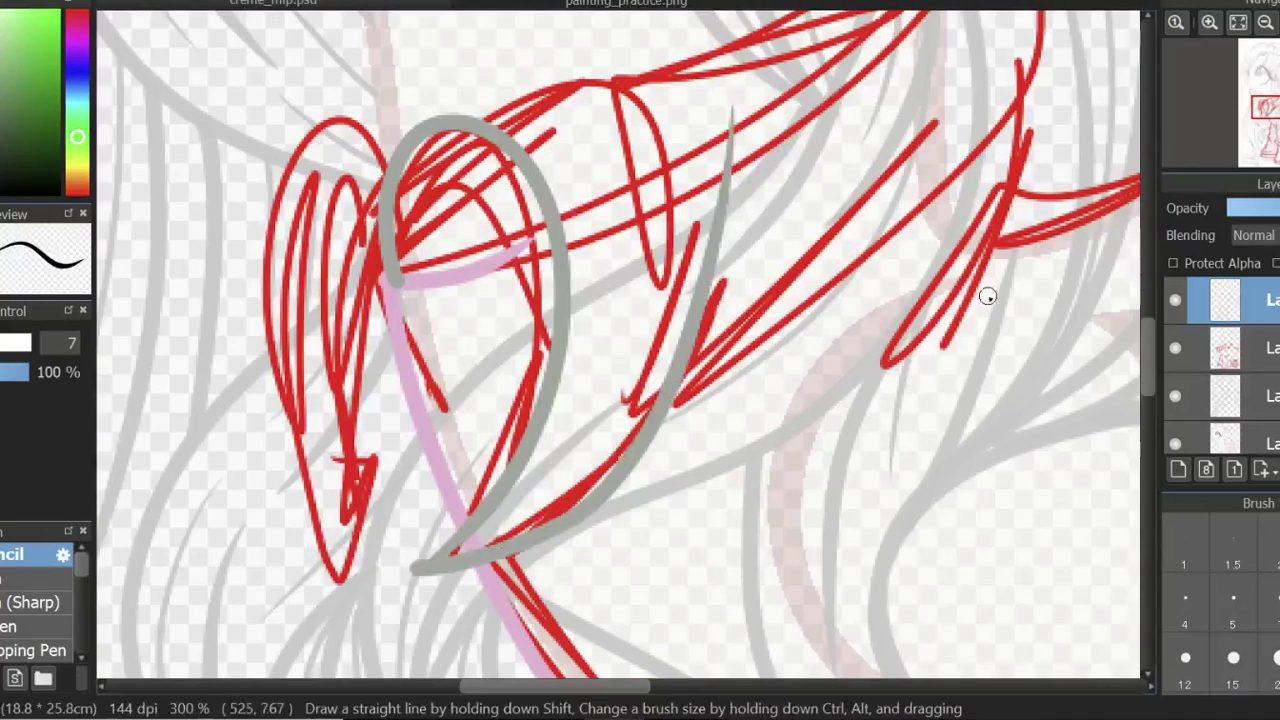
{"action": "left_click_drag", "start_coordinate": [393, 280], "coordinate": [399, 277]}
{"action": "left_click", "coordinate": [1175, 347]}
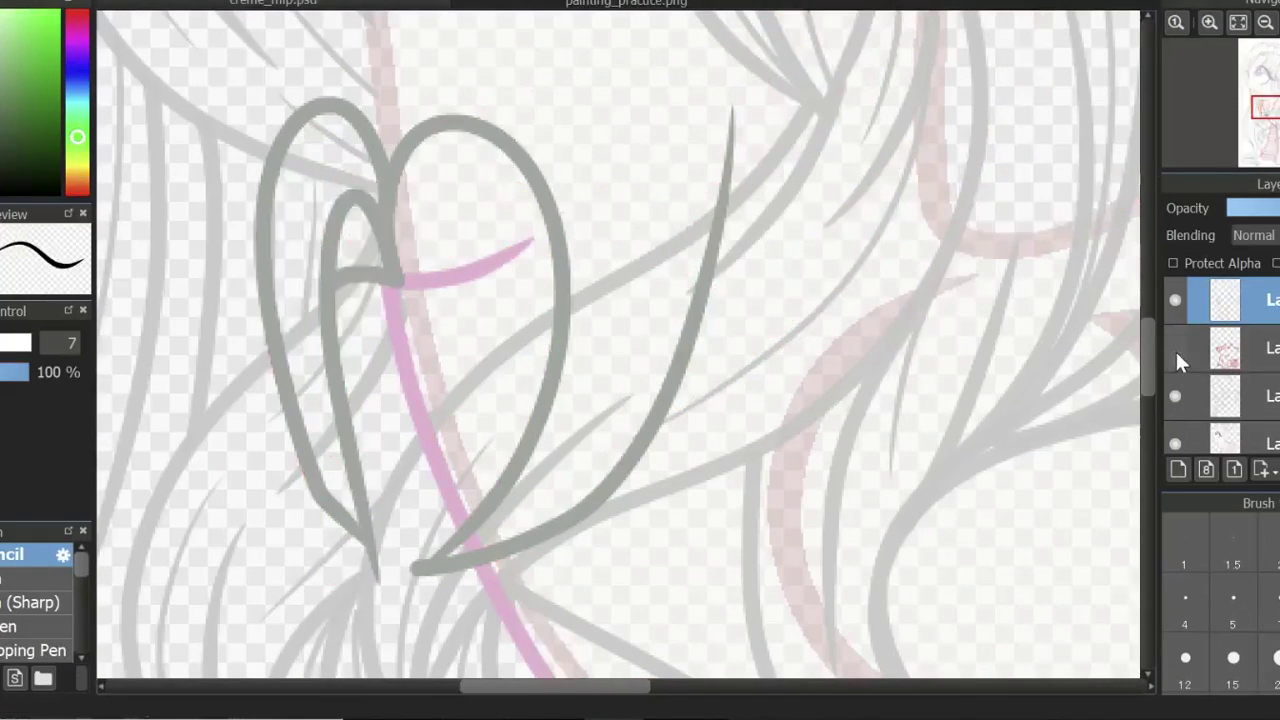
{"action": "left_click", "coordinate": [1175, 347]}
{"action": "left_click_drag", "start_coordinate": [1147, 362], "coordinate": [1147, 332]}
{"action": "scroll", "coordinate": [620, 350], "scroll_direction": "right", "scroll_amount": 3}
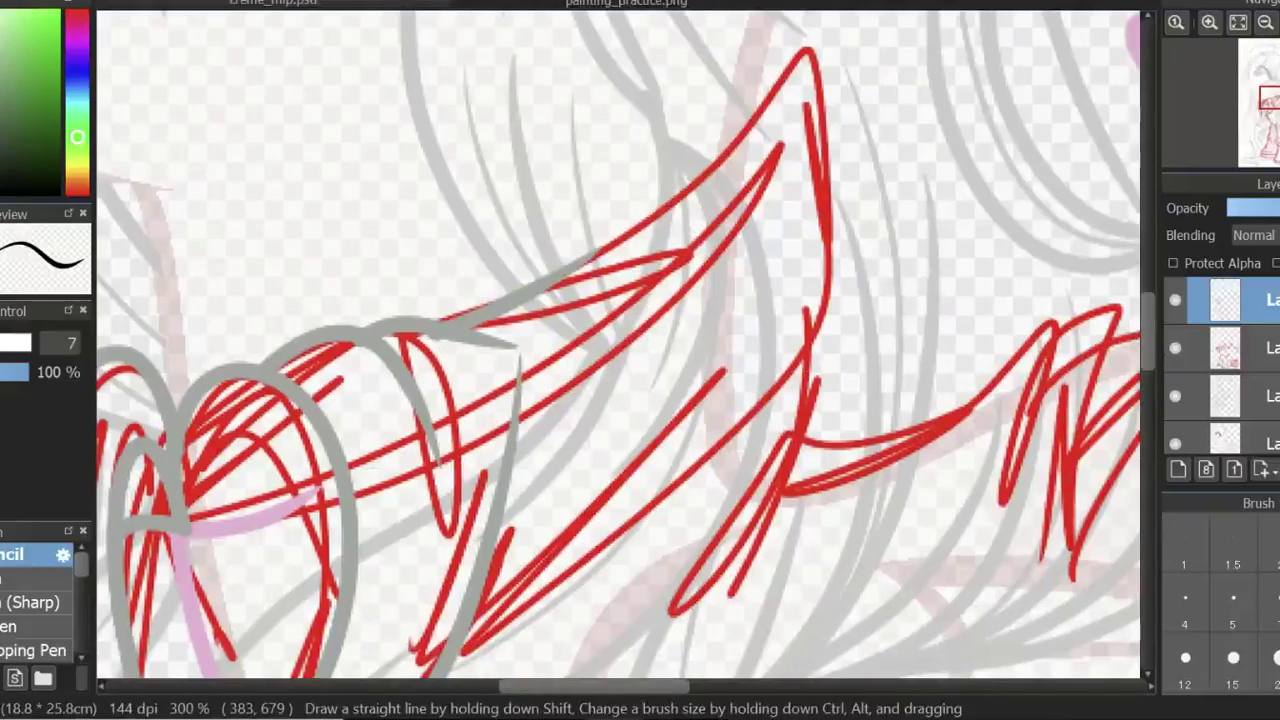
Outline the lower stocking band on the near hind leg in black at size 7.
{"action": "left_click_drag", "start_coordinate": [1147, 340], "coordinate": [1147, 470]}
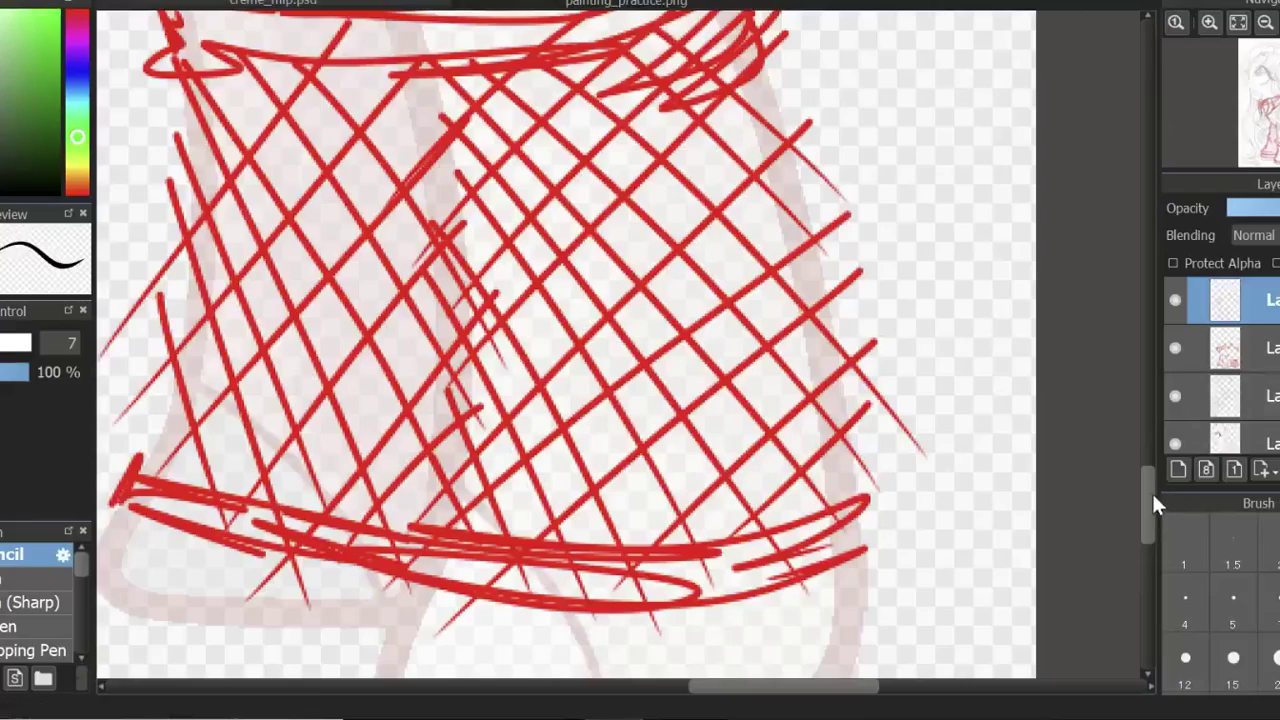
{"action": "left_click_drag", "start_coordinate": [1151, 500], "coordinate": [1150, 525]}
{"action": "left_click", "coordinate": [1209, 23]}
{"action": "left_click_drag", "start_coordinate": [357, 391], "coordinate": [777, 400]}
{"action": "left_click_drag", "start_coordinate": [986, 334], "coordinate": [988, 402]}
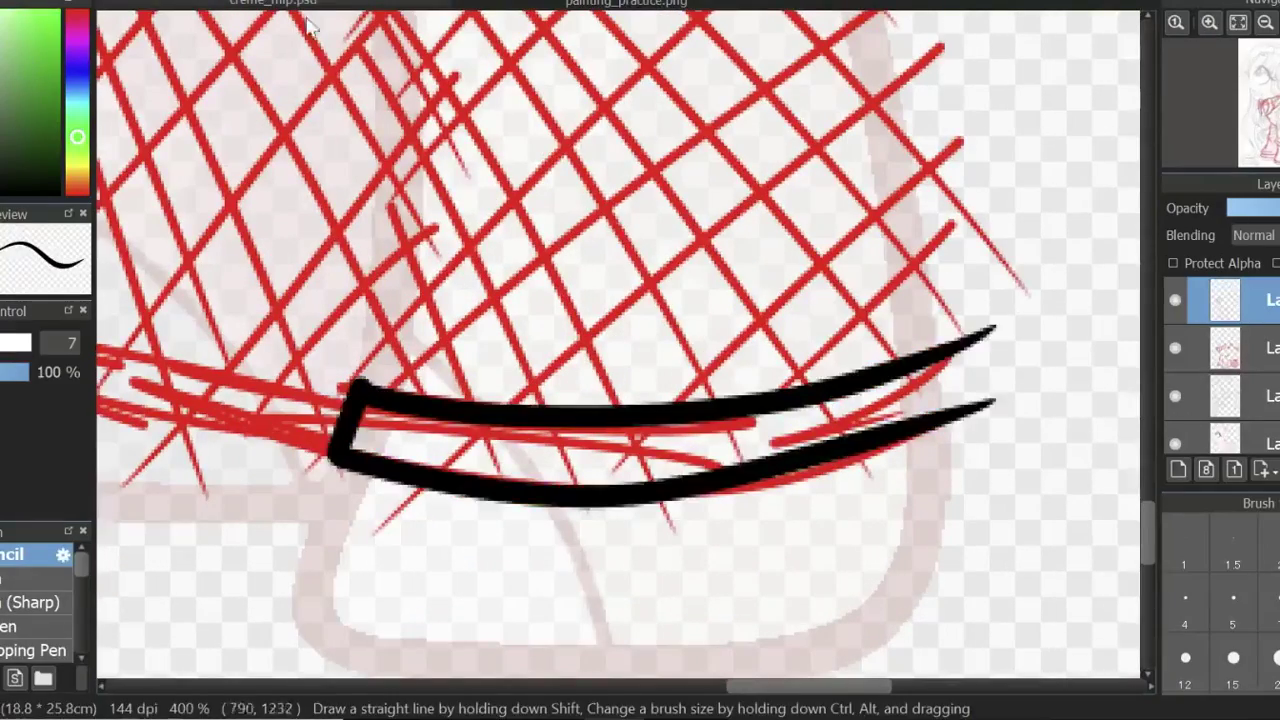
Fill the near hind leg's lower stocking band with black at size 15, undoing the larger brush attempt.
{"action": "left_click", "coordinate": [1186, 657]}
{"action": "left_click", "coordinate": [1275, 657]}
{"action": "mouse_move", "coordinate": [337, 432]}
{"action": "left_mouse_down"}
{"action": "mouse_move", "coordinate": [1063, 329]}
{"action": "mouse_move", "coordinate": [345, 400]}
{"action": "left_mouse_up"}
{"action": "scroll", "coordinate": [1140, 537], "scroll_direction": "down", "scroll_amount": 1}
{"action": "key", "text": "ctrl+z"}
{"action": "left_click", "coordinate": [1233, 657]}
{"action": "left_click_drag", "start_coordinate": [457, 423], "coordinate": [1020, 345]}
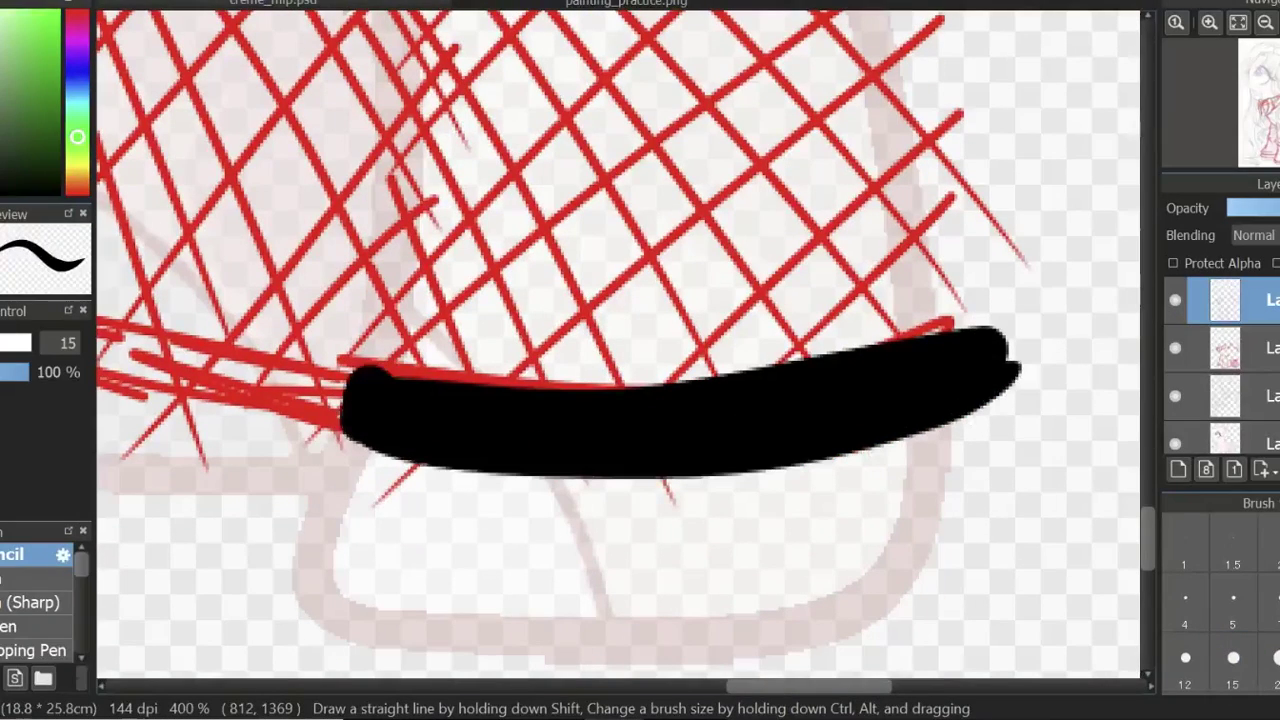
{"action": "left_click_drag", "start_coordinate": [345, 410], "coordinate": [1058, 328]}
Ink the upper stocking band across both hind legs in solid black and separate the legs with a thin size 3 white line.
{"action": "left_click_drag", "start_coordinate": [1148, 540], "coordinate": [1148, 469]}
{"action": "mouse_move", "coordinate": [320, 285]}
{"action": "left_mouse_down"}
{"action": "mouse_move", "coordinate": [714, 308]}
{"action": "mouse_move", "coordinate": [329, 274]}
{"action": "mouse_move", "coordinate": [830, 172]}
{"action": "mouse_move", "coordinate": [310, 250]}
{"action": "mouse_move", "coordinate": [515, 185]}
{"action": "mouse_move", "coordinate": [110, 190]}
{"action": "mouse_move", "coordinate": [290, 215]}
{"action": "left_mouse_up"}
{"action": "key", "text": "ctrl+z"}
{"action": "left_click", "coordinate": [617, 343], "text": "alt"}
{"action": "left_click_drag", "start_coordinate": [532, 205], "coordinate": [560, 255]}
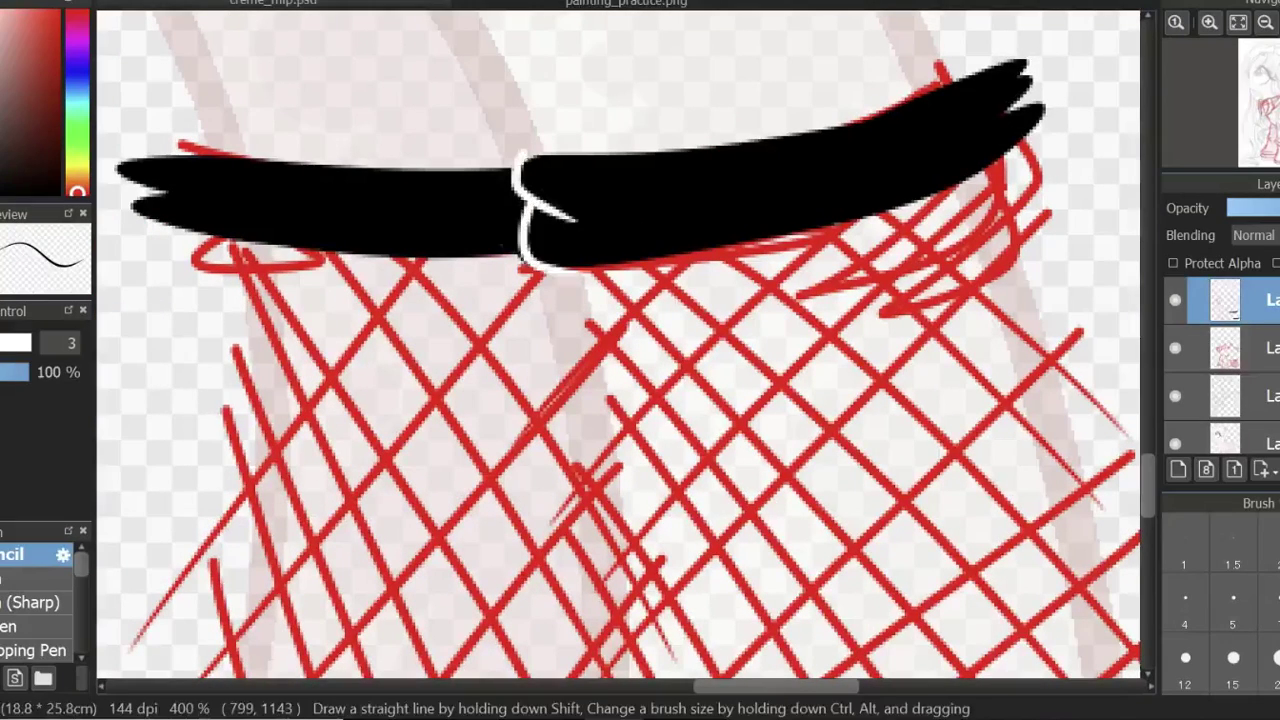
Extend the lower black band across the far hind leg with a thin white divider, and add a new layer beneath the bands.
{"action": "mouse_move", "coordinate": [1148, 480]}
{"action": "left_mouse_down"}
{"action": "mouse_move", "coordinate": [1150, 516]}
{"action": "mouse_move", "coordinate": [597, 340]}
{"action": "left_mouse_up"}
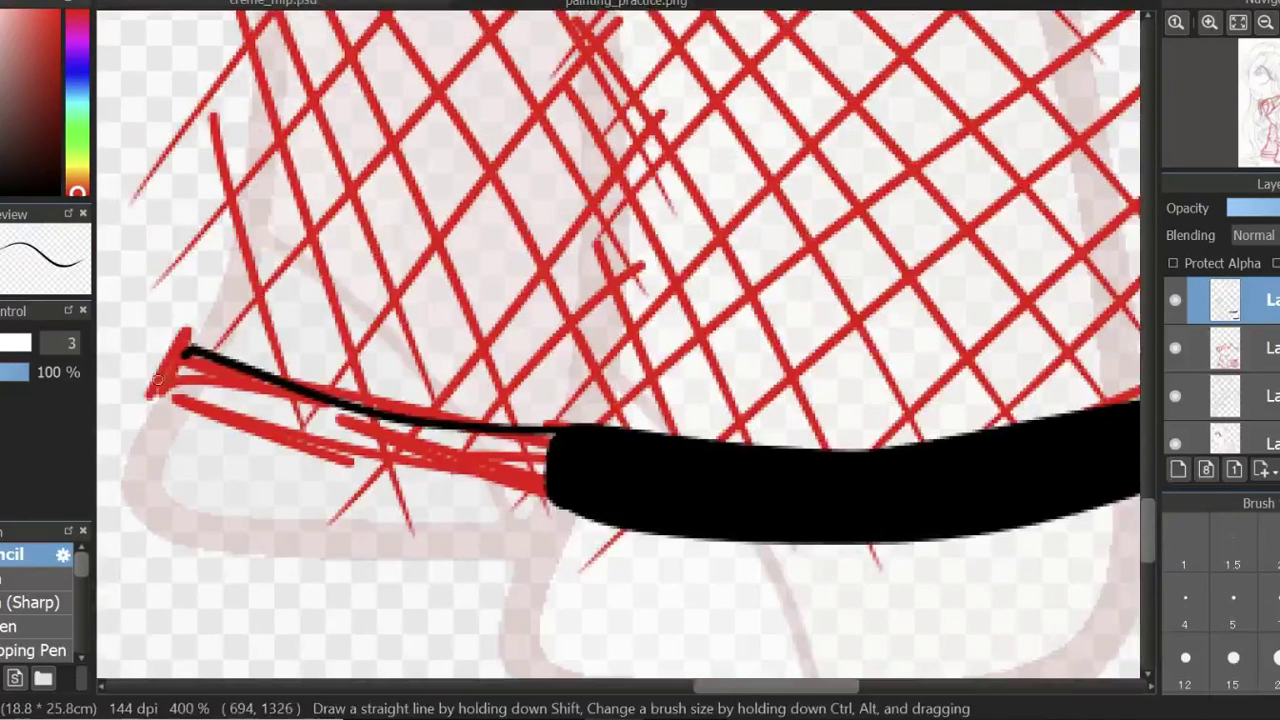
{"action": "mouse_move", "coordinate": [157, 378]}
{"action": "left_mouse_down"}
{"action": "mouse_move", "coordinate": [522, 453]}
{"action": "mouse_move", "coordinate": [163, 364]}
{"action": "mouse_move", "coordinate": [298, 420]}
{"action": "mouse_move", "coordinate": [136, 360]}
{"action": "left_mouse_up"}
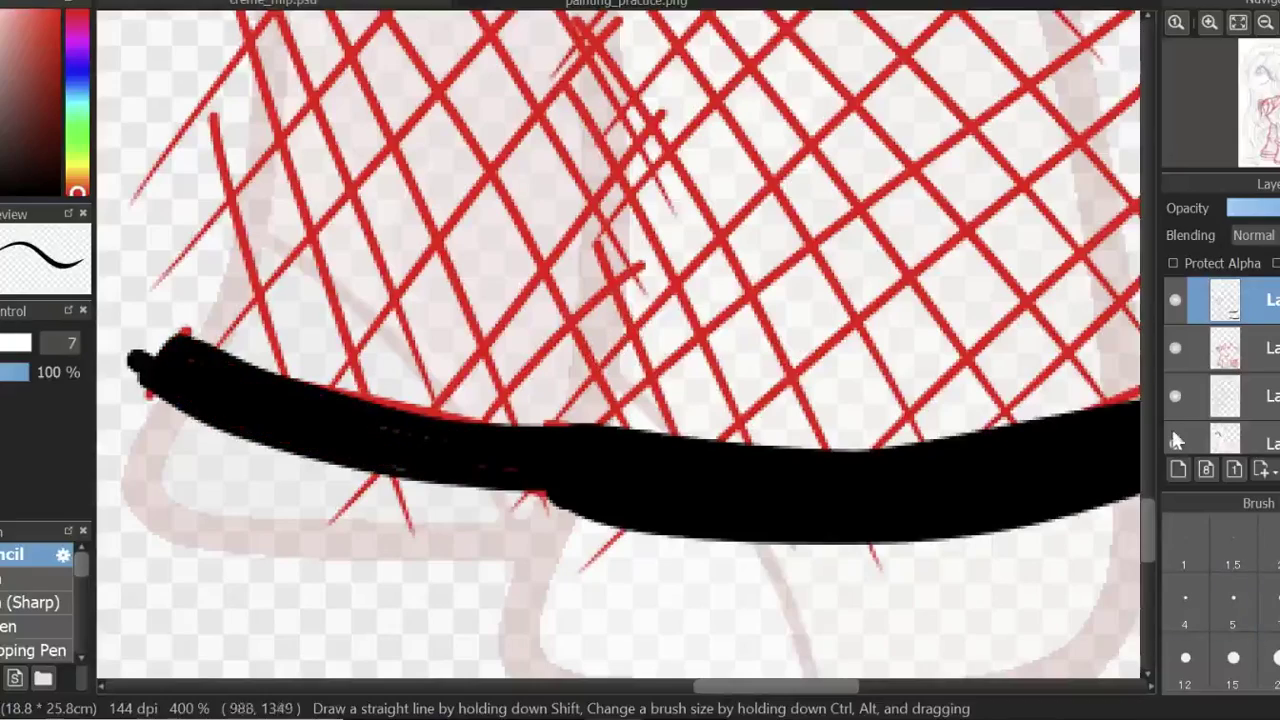
{"action": "scroll", "coordinate": [1146, 569], "scroll_direction": "down", "scroll_amount": 2}
{"action": "key", "text": "ctrl+z"}
{"action": "scroll", "coordinate": [1146, 504], "scroll_direction": "down", "scroll_amount": 3}
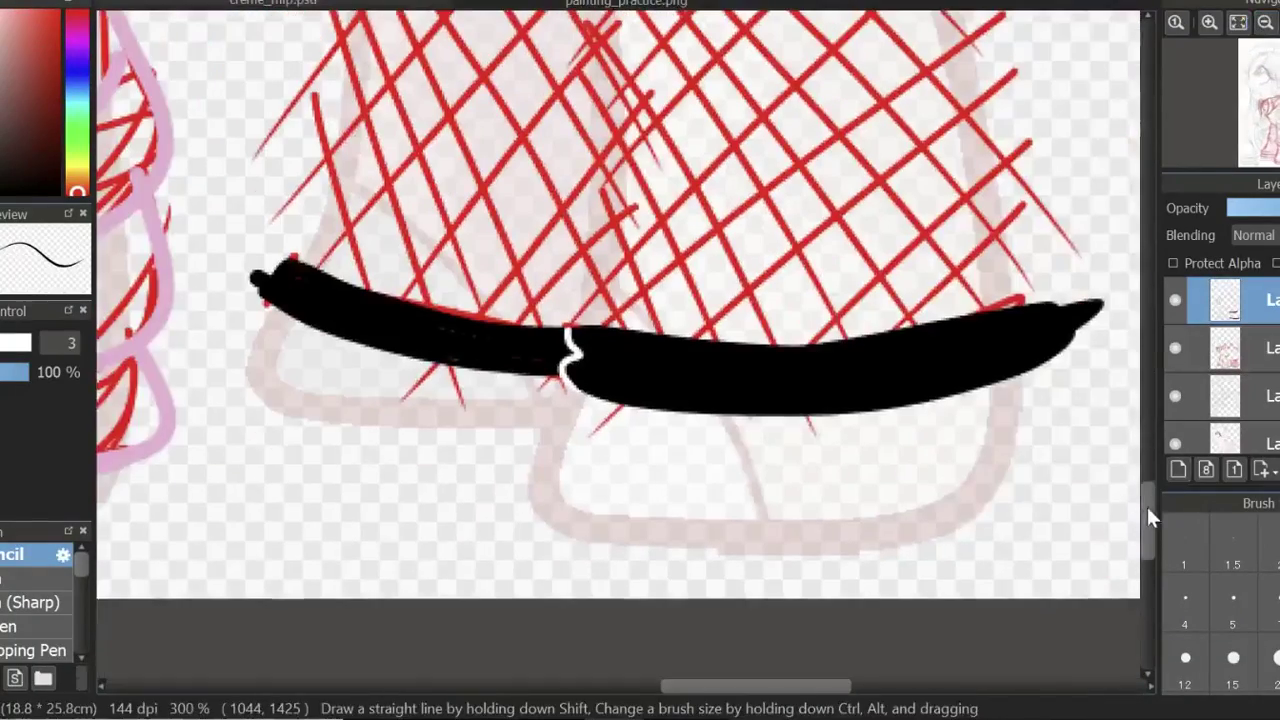
{"action": "left_click_drag", "start_coordinate": [1146, 504], "coordinate": [1150, 473]}
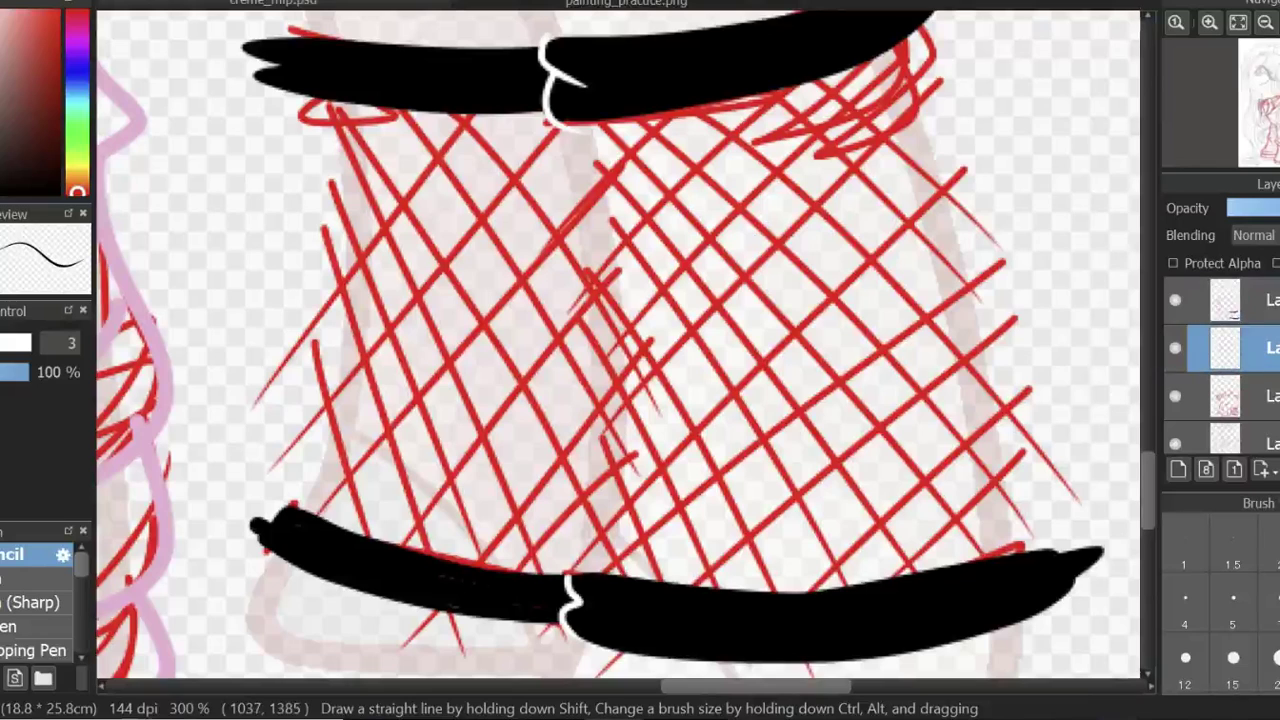
{"action": "left_click", "coordinate": [1233, 657]}
{"action": "left_click_drag", "start_coordinate": [568, 110], "coordinate": [604, 458]}
{"action": "left_click_drag", "start_coordinate": [604, 524], "coordinate": [600, 575]}
{"action": "key", "text": "ctrl+z"}
{"action": "left_click", "coordinate": [1225, 347]}
{"action": "left_click_drag", "start_coordinate": [585, 118], "coordinate": [590, 575]}
{"action": "key", "text": "ctrl+z"}
{"action": "left_click_drag", "start_coordinate": [340, 100], "coordinate": [282, 575]}
{"action": "key", "text": "ctrl+z"}
{"action": "key", "text": "ctrl+z"}
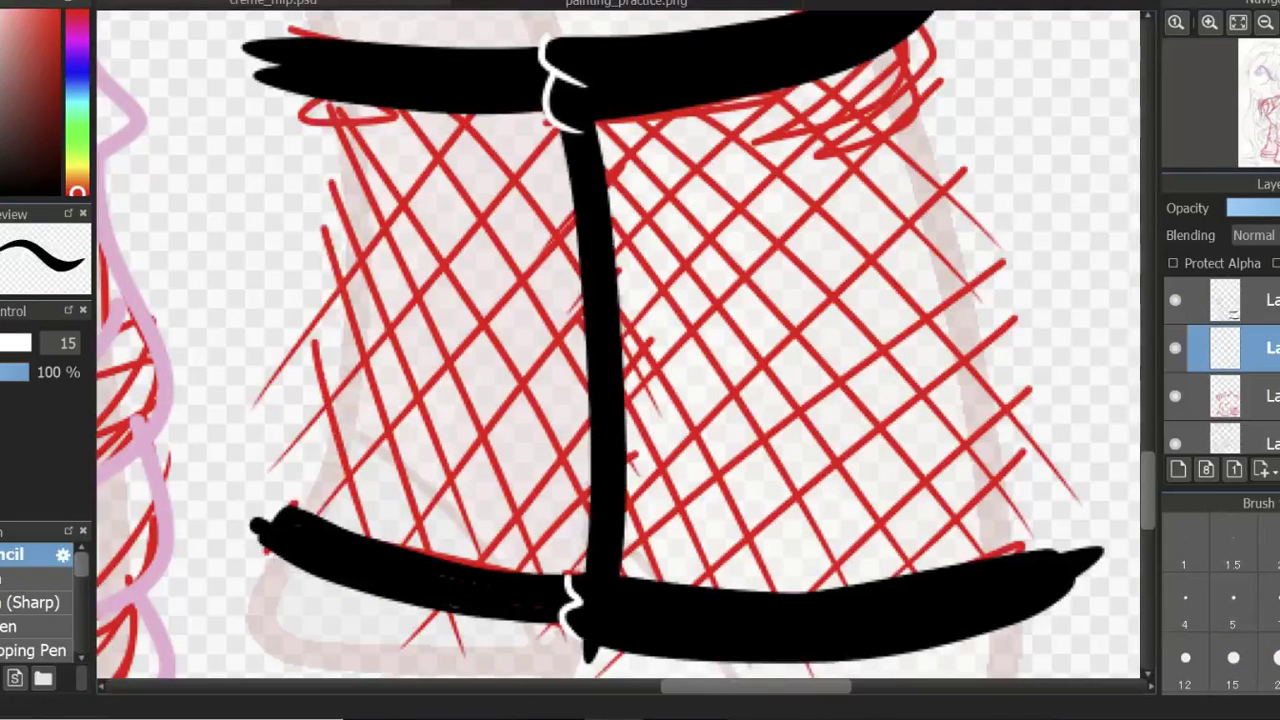
Ink the three vertical stocking edges between the upper and lower bands in black at size 20.
{"action": "left_click", "coordinate": [1275, 657]}
{"action": "left_click_drag", "start_coordinate": [575, 112], "coordinate": [600, 578]}
{"action": "left_click_drag", "start_coordinate": [345, 100], "coordinate": [280, 560]}
{"action": "left_click_drag", "start_coordinate": [883, 30], "coordinate": [1000, 555]}
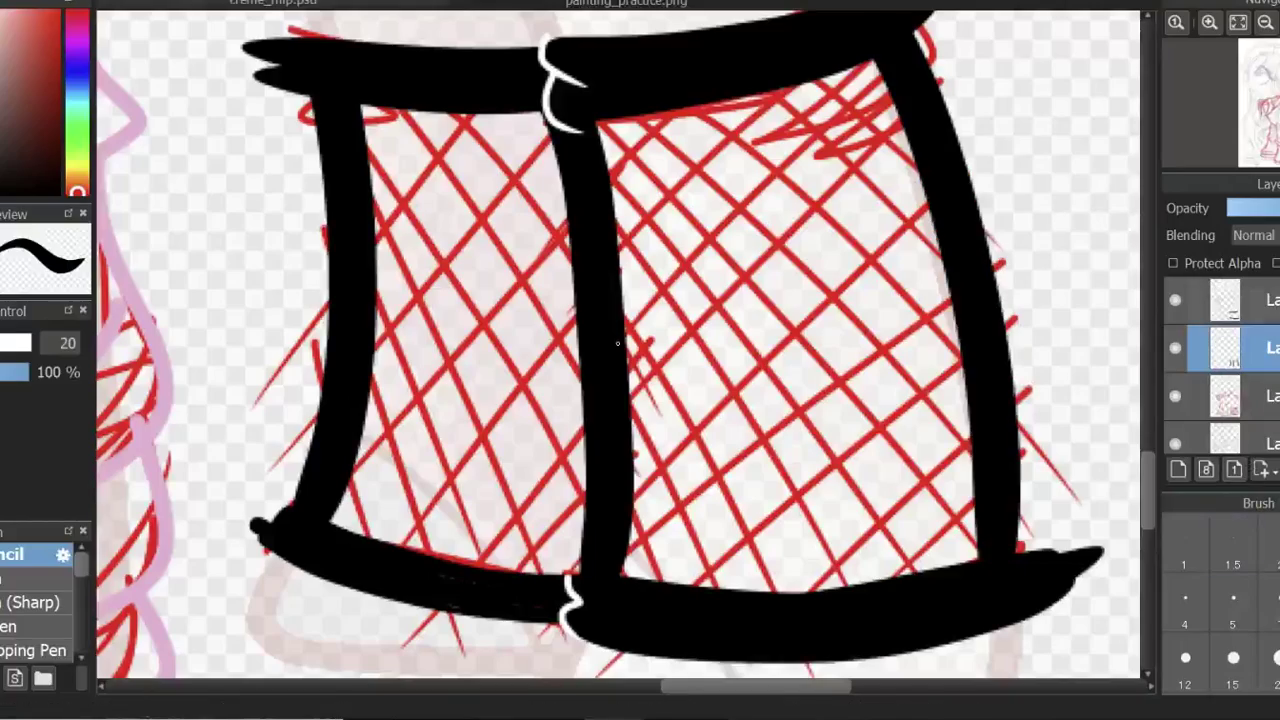
On the bands layer, separate the lower band from the vertical edges with thin white lines at size 3.
{"action": "left_click", "coordinate": [1225, 300]}
{"action": "left_click_drag", "start_coordinate": [1049, 290], "coordinate": [1049, 83]}
{"action": "scroll", "coordinate": [568, 418], "scroll_direction": "up", "scroll_amount": 3}
{"action": "key", "text": "["}
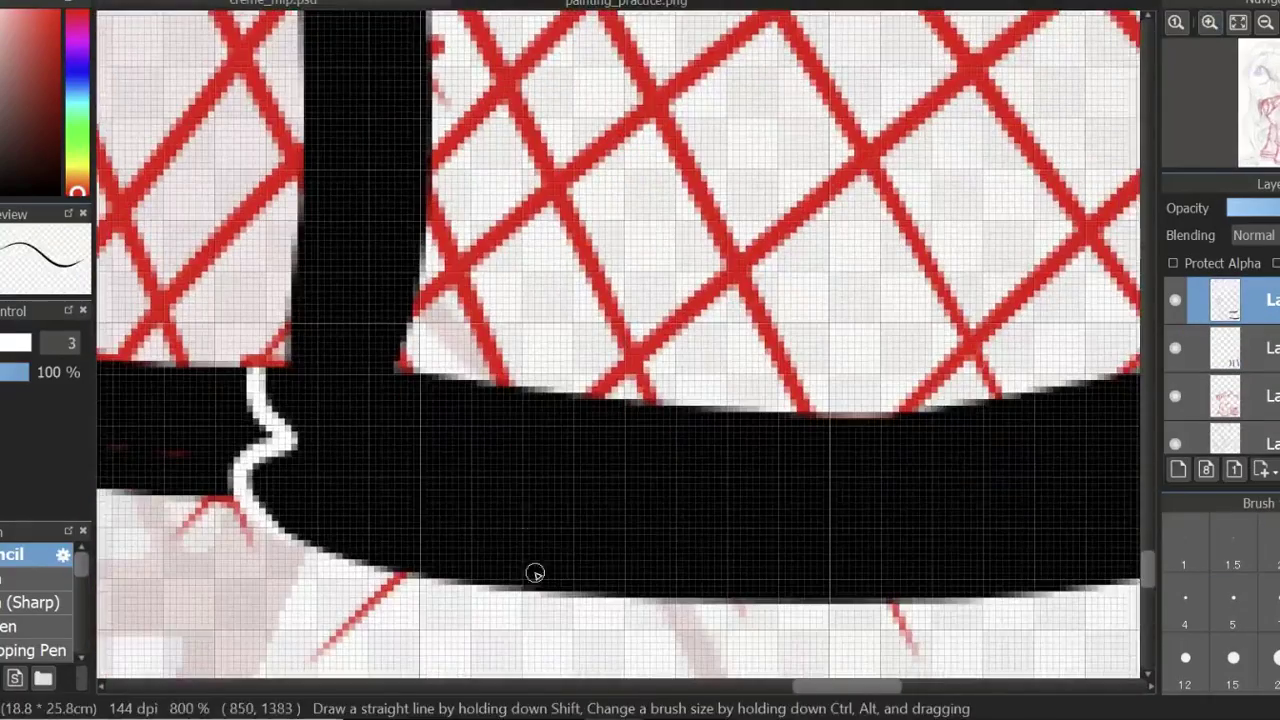
{"action": "left_click_drag", "start_coordinate": [255, 372], "coordinate": [270, 430]}
{"action": "left_click", "coordinate": [126, 420], "text": "shift"}
{"action": "scroll", "coordinate": [620, 350], "scroll_direction": "left", "scroll_amount": 5}
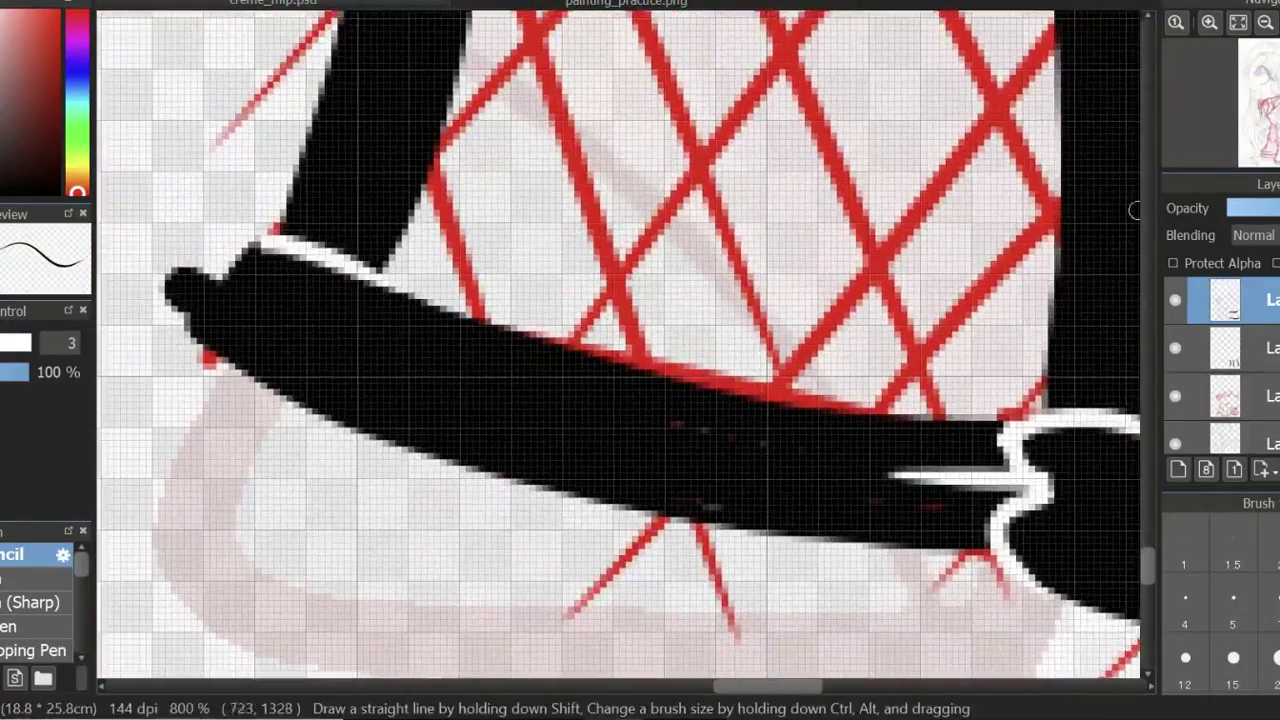
{"action": "scroll", "coordinate": [620, 350], "scroll_direction": "down", "scroll_amount": 1}
{"action": "scroll", "coordinate": [620, 350], "scroll_direction": "up", "scroll_amount": 2}
{"action": "scroll", "coordinate": [620, 350], "scroll_direction": "down", "scroll_amount": 5}
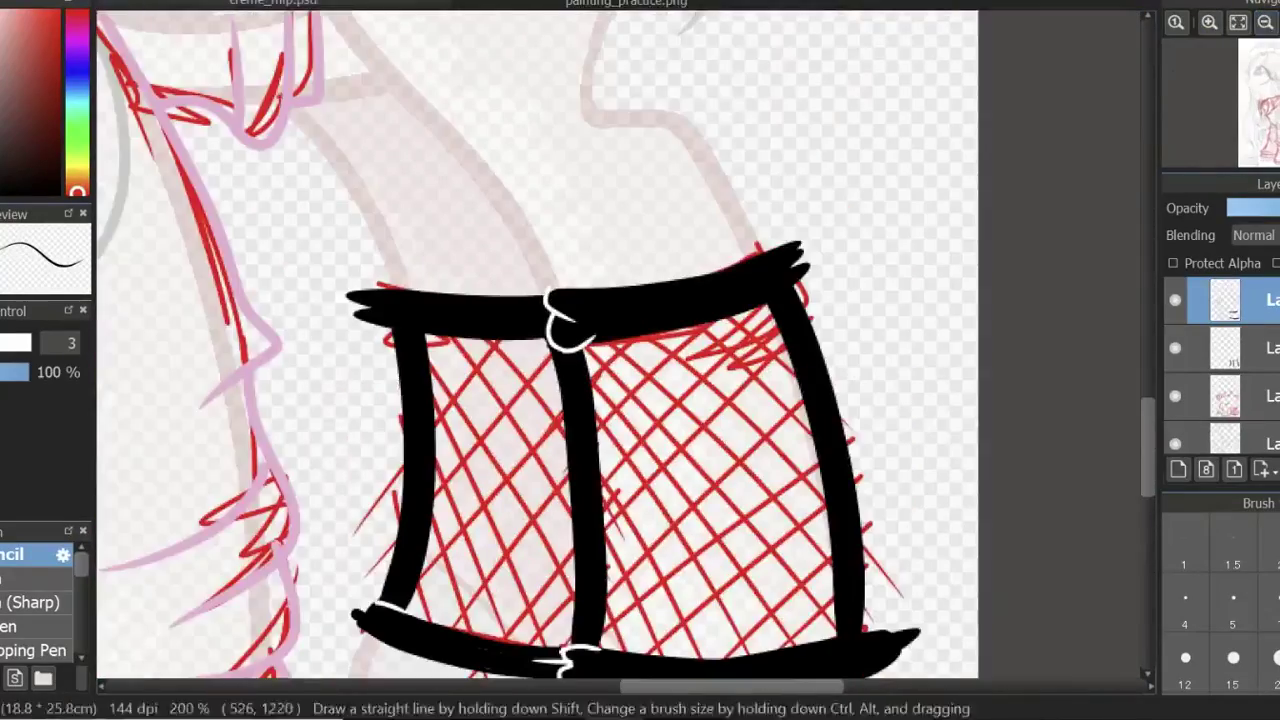
Add thin size 3 white divider lines where the vertical edges meet the upper stocking band.
{"action": "left_click", "coordinate": [1209, 22]}
{"action": "scroll", "coordinate": [430, 360], "scroll_direction": "up", "scroll_amount": 1}
{"action": "left_click_drag", "start_coordinate": [423, 397], "coordinate": [529, 357]}
{"action": "scroll", "coordinate": [600, 350], "scroll_direction": "down", "scroll_amount": 3}
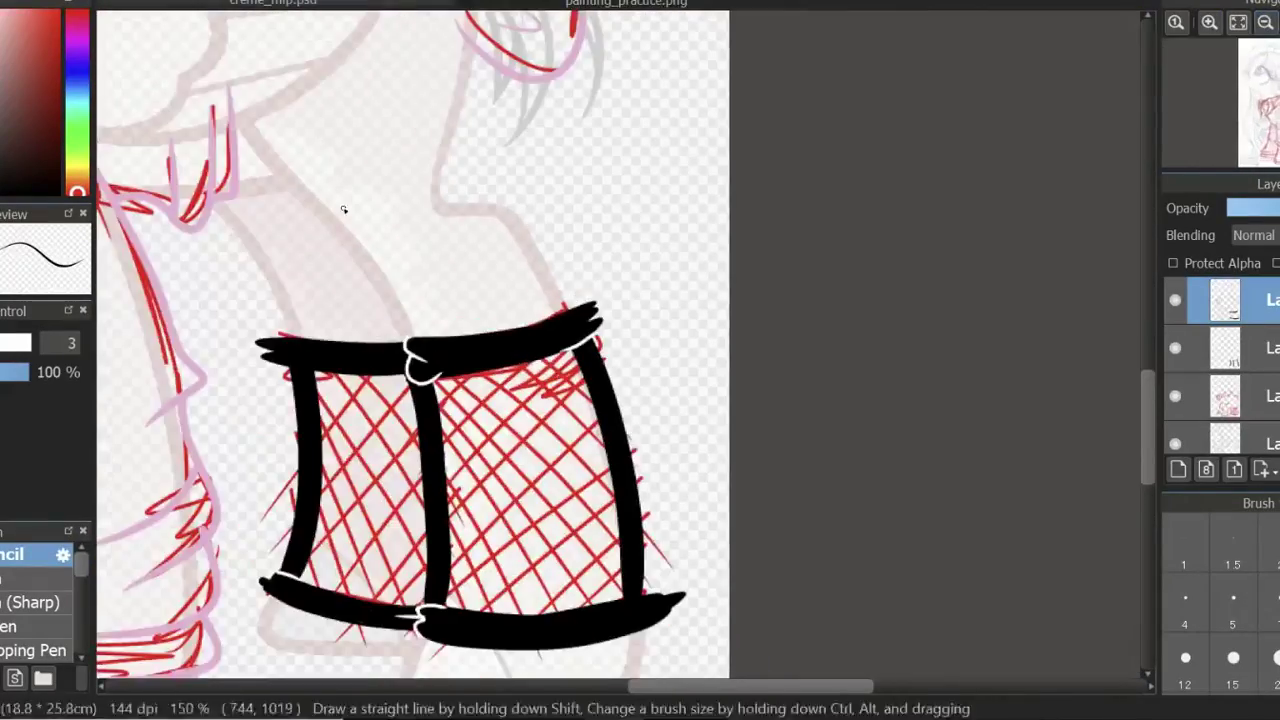
{"action": "left_click", "coordinate": [1209, 22]}
{"action": "scroll", "coordinate": [134, 91], "scroll_direction": "up", "scroll_amount": 4}
{"action": "left_click_drag", "start_coordinate": [214, 270], "coordinate": [543, 320]}
{"action": "scroll", "coordinate": [620, 350], "scroll_direction": "down", "scroll_amount": 8}
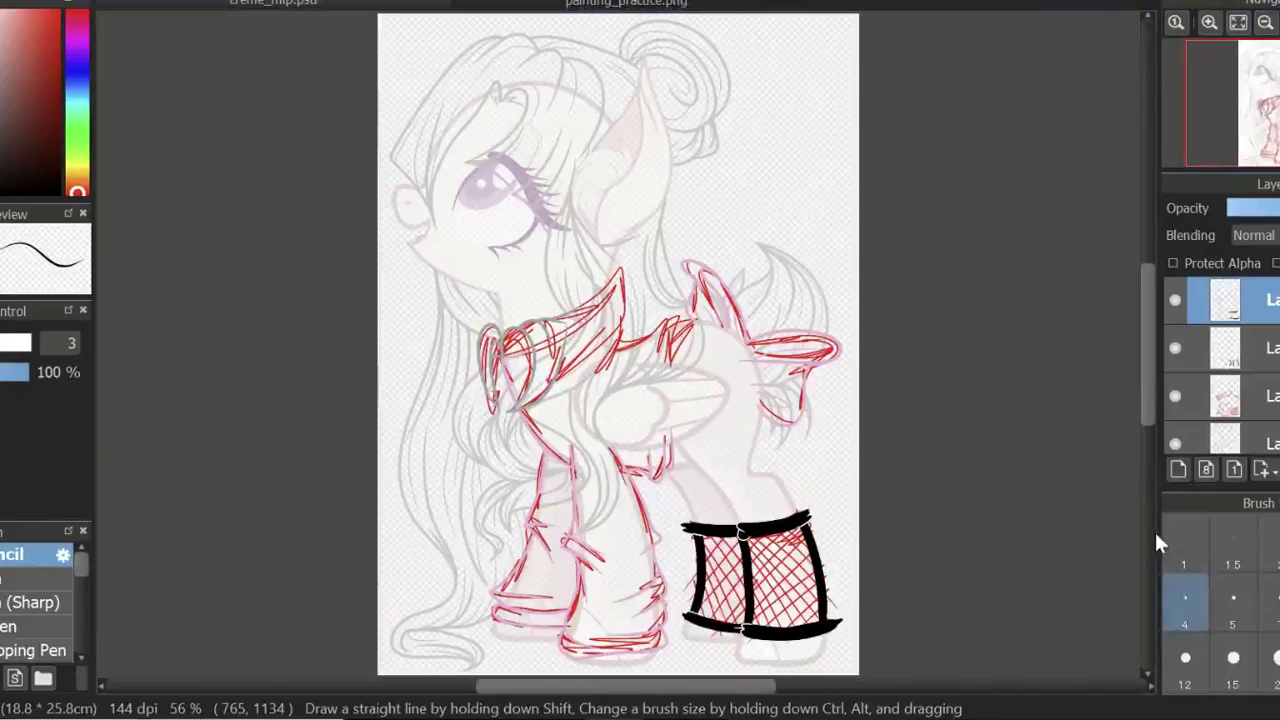
Erase the overhanging ends of the upper and lower stocking bands at size 10 so they align with the side edges.
{"action": "scroll", "coordinate": [760, 575], "scroll_direction": "up", "scroll_amount": 4}
{"action": "key", "text": "bracketright"}
{"action": "key", "text": "bracketright"}
{"action": "key", "text": "bracketright"}
{"action": "key", "text": "bracketright"}
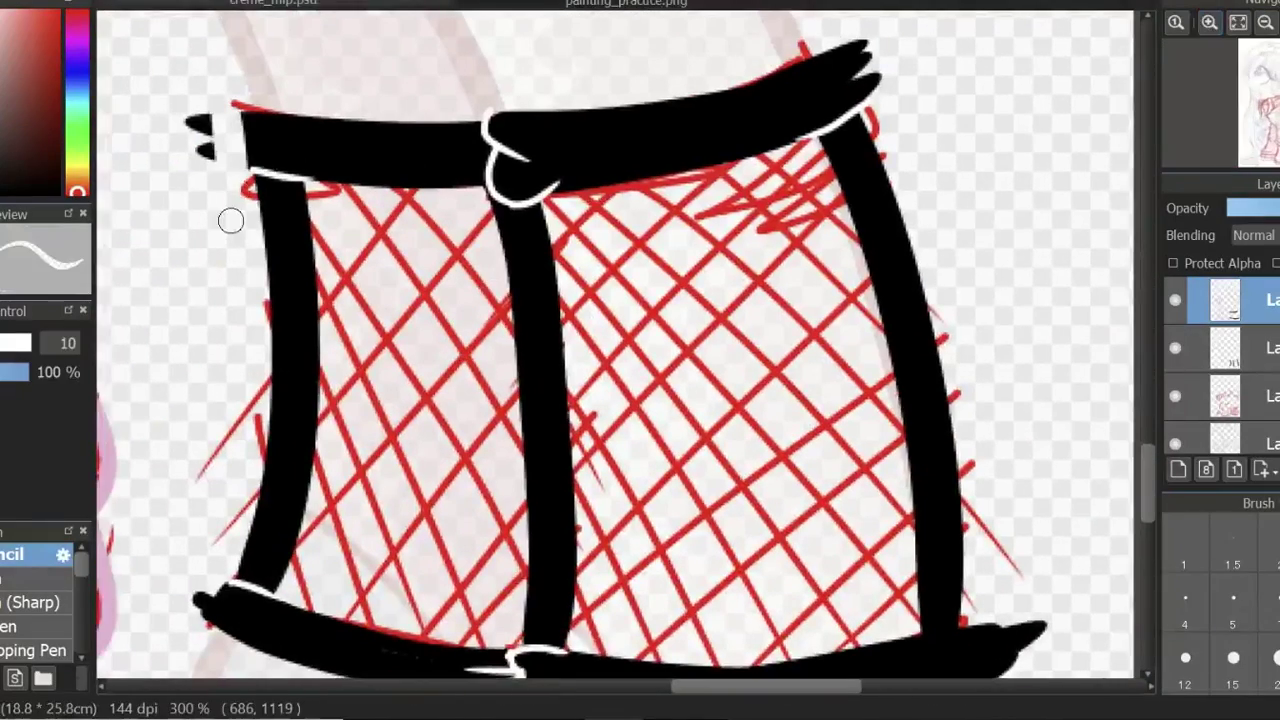
{"action": "mouse_move", "coordinate": [1147, 492]}
{"action": "left_mouse_down"}
{"action": "mouse_move", "coordinate": [1145, 524]}
{"action": "mouse_move", "coordinate": [1145, 490]}
{"action": "left_mouse_up"}
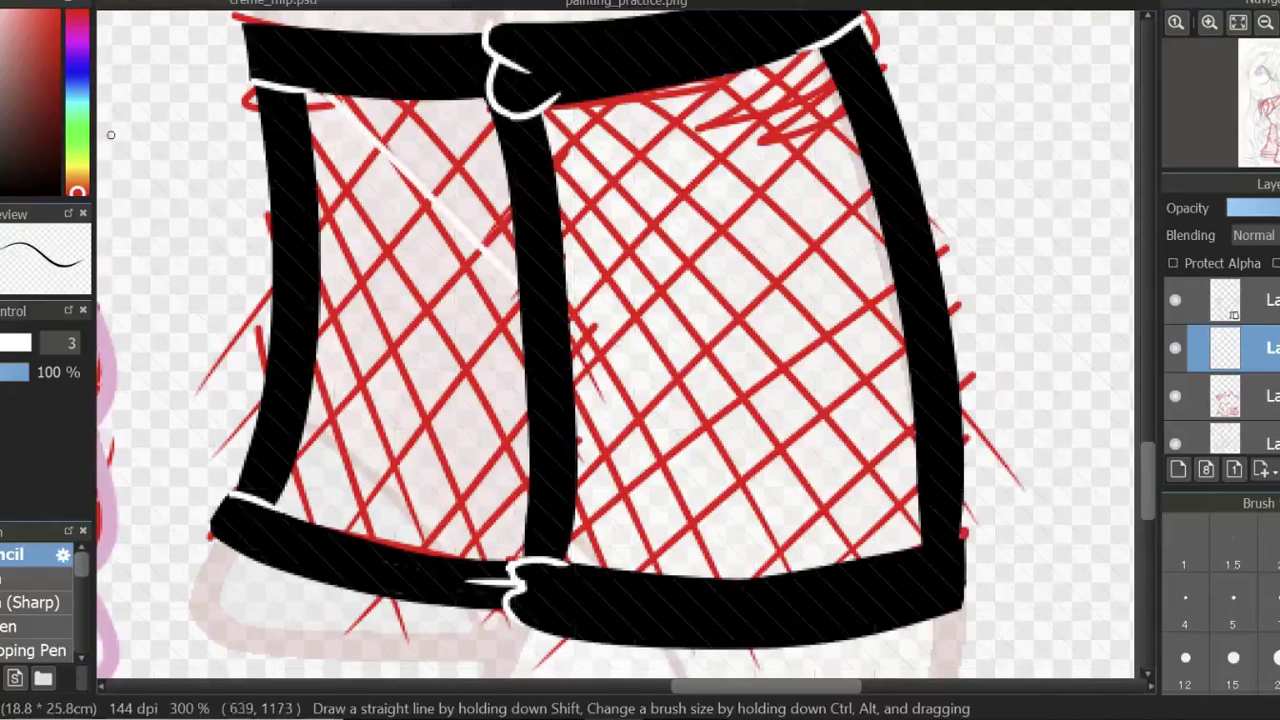
Undo the stray white mesh stroke and ink the far hind leg's fishnet mesh with crossing black lines at size 3.
{"action": "key", "text": "ctrl+z"}
{"action": "key", "text": "ctrl+z"}
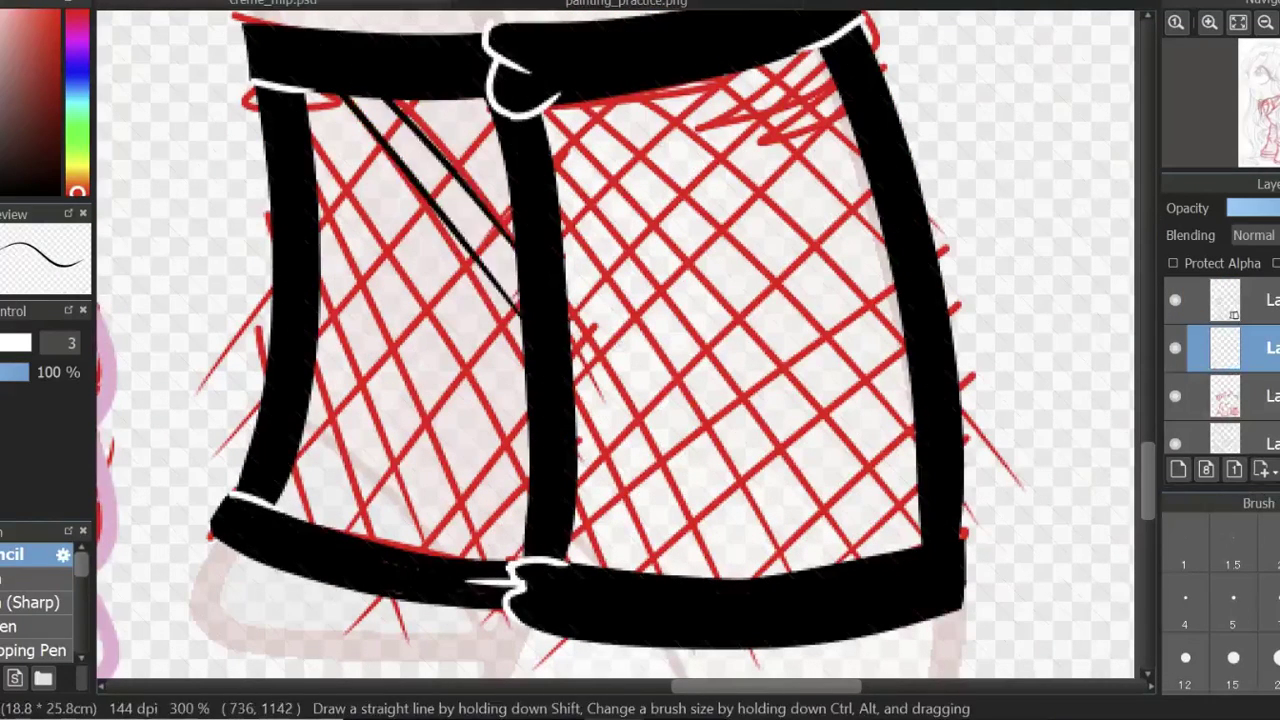
{"action": "left_click_drag", "start_coordinate": [420, 98], "coordinate": [512, 198]}
{"action": "left_click_drag", "start_coordinate": [304, 94], "coordinate": [528, 380]}
{"action": "left_click_drag", "start_coordinate": [310, 136], "coordinate": [530, 460]}
{"action": "left_click_drag", "start_coordinate": [318, 206], "coordinate": [528, 518]}
{"action": "left_click_drag", "start_coordinate": [318, 264], "coordinate": [502, 560]}
{"action": "left_click_drag", "start_coordinate": [316, 324], "coordinate": [438, 558]}
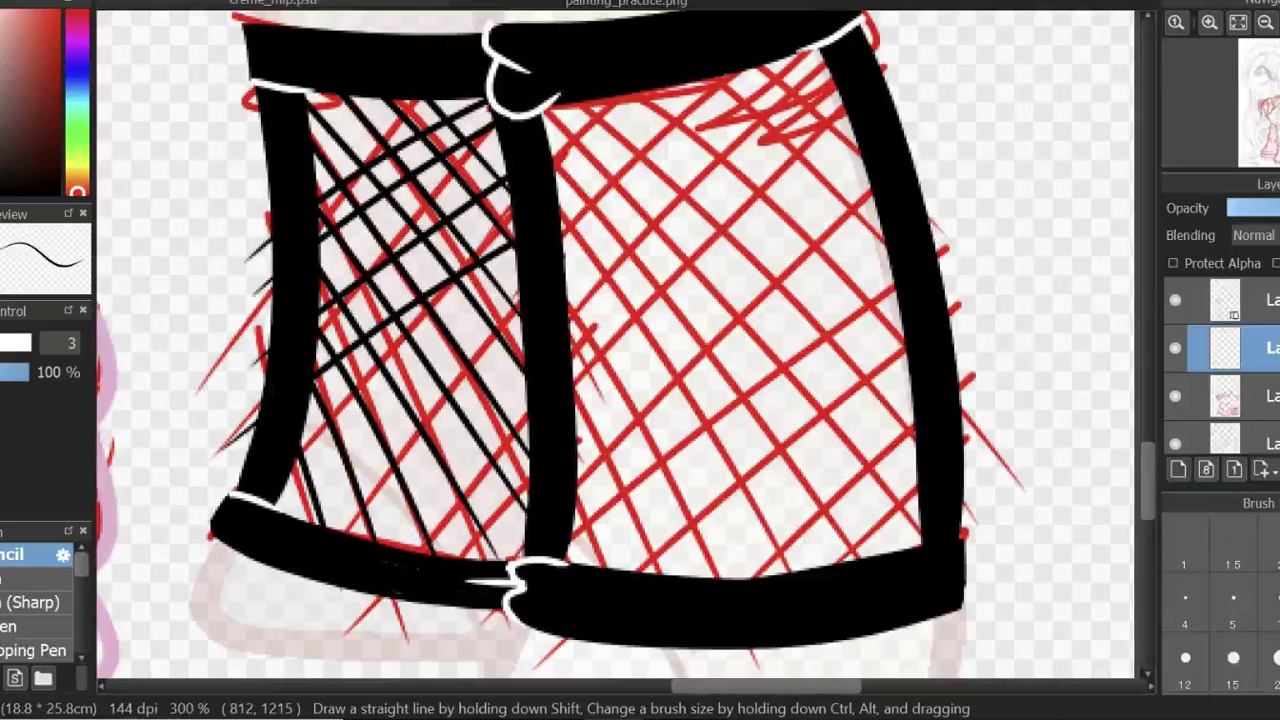
{"action": "left_click_drag", "start_coordinate": [524, 330], "coordinate": [468, 368]}
{"action": "left_click_drag", "start_coordinate": [460, 490], "coordinate": [366, 542]}
{"action": "left_click_drag", "start_coordinate": [530, 504], "coordinate": [332, 628]}
Ink the near hind leg's fishnet mesh with crossing diagonal black lines at size 3.
{"action": "mouse_move", "coordinate": [660, 100]}
{"action": "left_mouse_down"}
{"action": "mouse_move", "coordinate": [910, 520]}
{"action": "mouse_move", "coordinate": [914, 410]}
{"action": "left_mouse_up"}
{"action": "left_click_drag", "start_coordinate": [754, 64], "coordinate": [886, 238]}
{"action": "left_click_drag", "start_coordinate": [550, 120], "coordinate": [776, 578]}
{"action": "left_click_drag", "start_coordinate": [648, 256], "coordinate": [868, 560]}
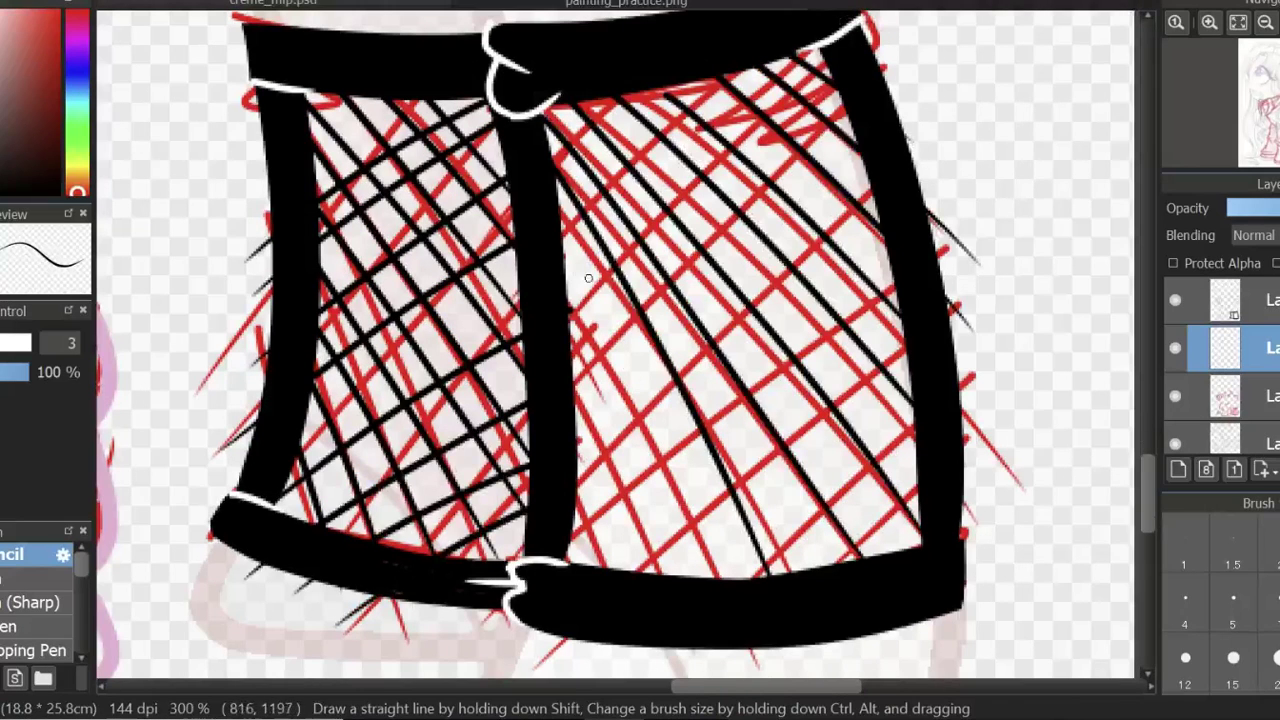
{"action": "left_click_drag", "start_coordinate": [565, 235], "coordinate": [715, 575]}
{"action": "left_click_drag", "start_coordinate": [576, 405], "coordinate": [610, 568]}
{"action": "left_click_drag", "start_coordinate": [752, 104], "coordinate": [642, 188]}
{"action": "left_click_drag", "start_coordinate": [788, 86], "coordinate": [596, 238]}
{"action": "left_click_drag", "start_coordinate": [778, 124], "coordinate": [674, 222]}
{"action": "left_click_drag", "start_coordinate": [870, 112], "coordinate": [642, 320]}
{"action": "left_click_drag", "start_coordinate": [894, 262], "coordinate": [732, 376]}
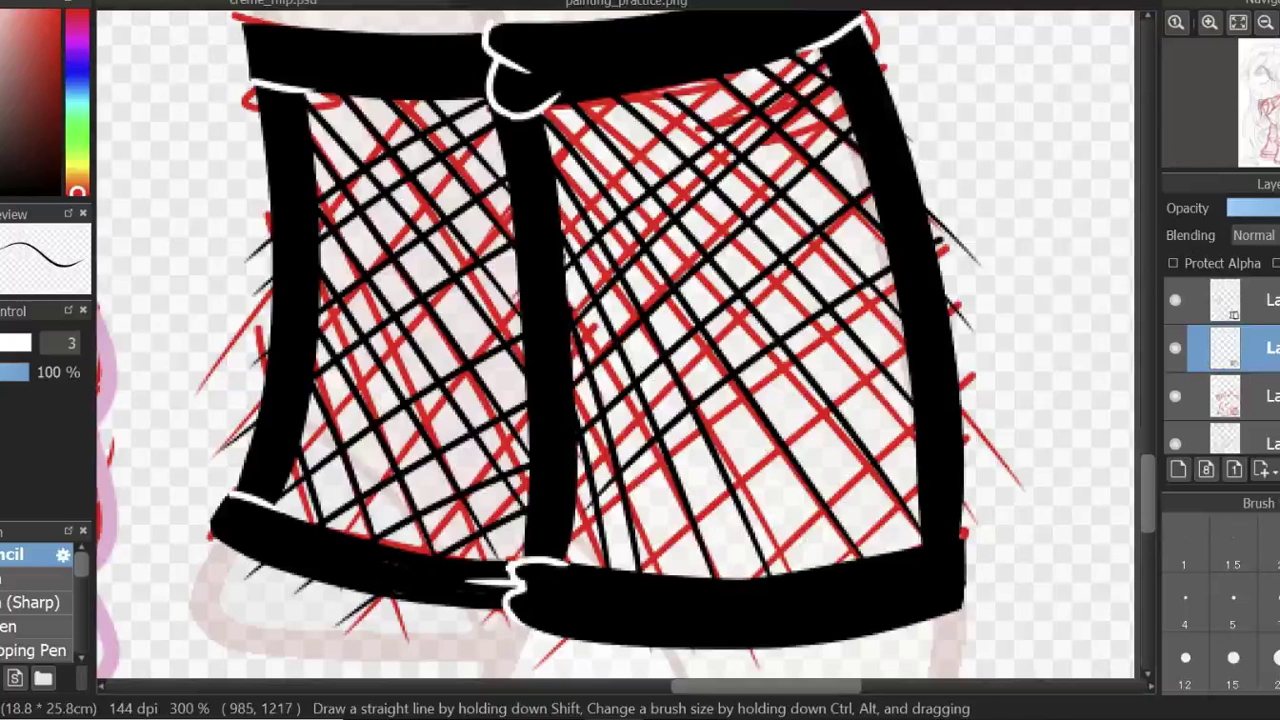
Erase the mesh lines overhanging the stocking edges at size 10 and hide the red sketch layer.
{"action": "left_click_drag", "start_coordinate": [660, 62], "coordinate": [583, 76]}
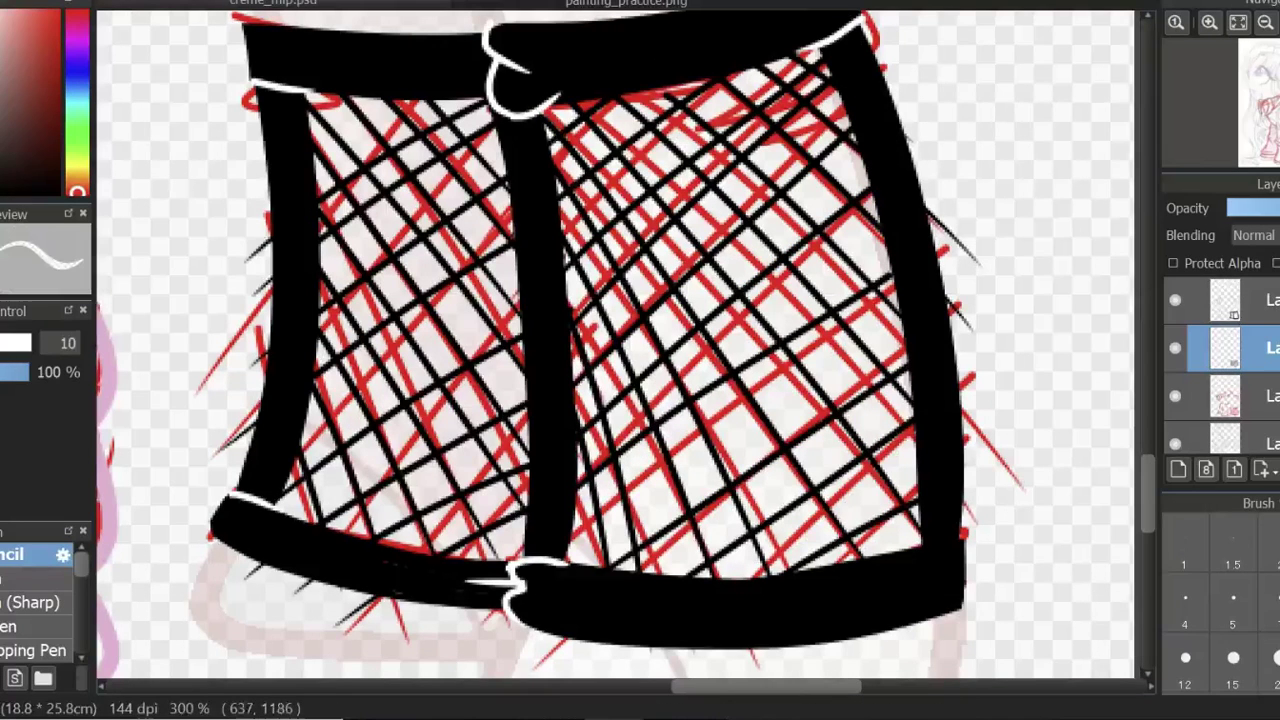
{"action": "left_click", "coordinate": [1238, 22]}
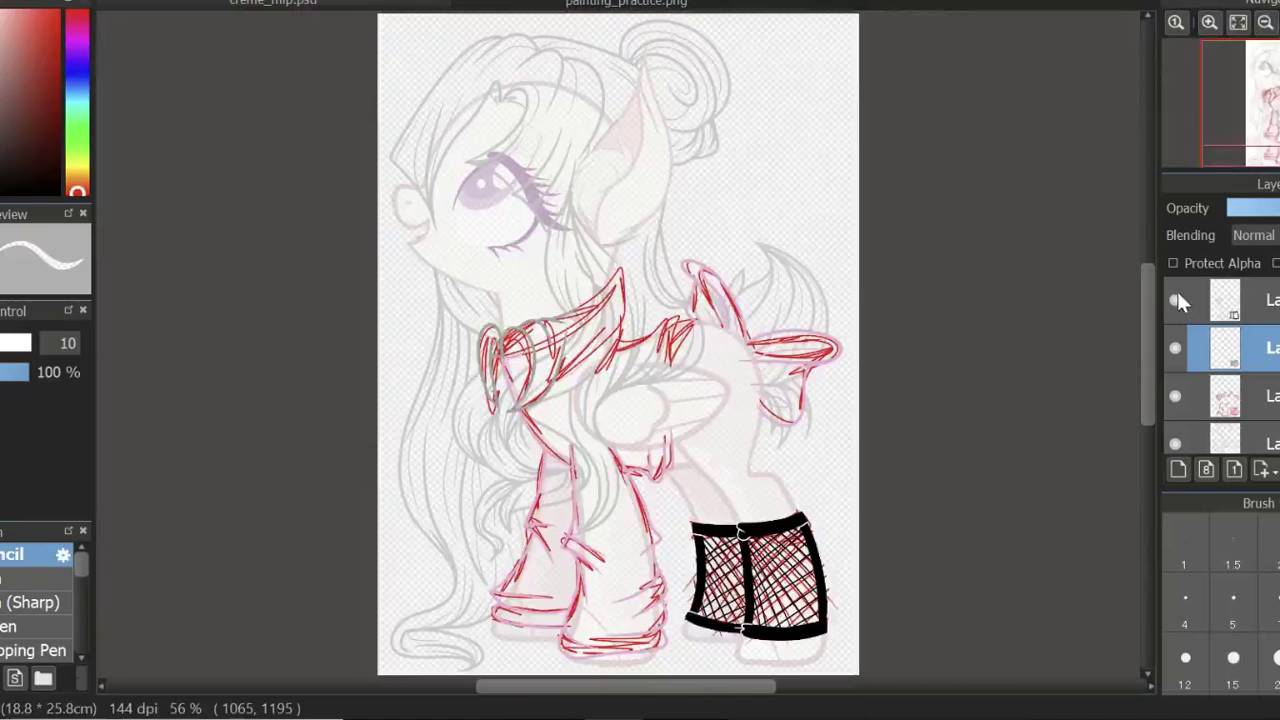
{"action": "left_click", "coordinate": [1175, 396]}
Extend the pink neckline to the scarf loop's outline and add a dark green inner arc above it at size 7.
{"action": "left_click", "coordinate": [1209, 22]}
{"action": "scroll", "coordinate": [640, 350], "scroll_direction": "up", "scroll_amount": 2}
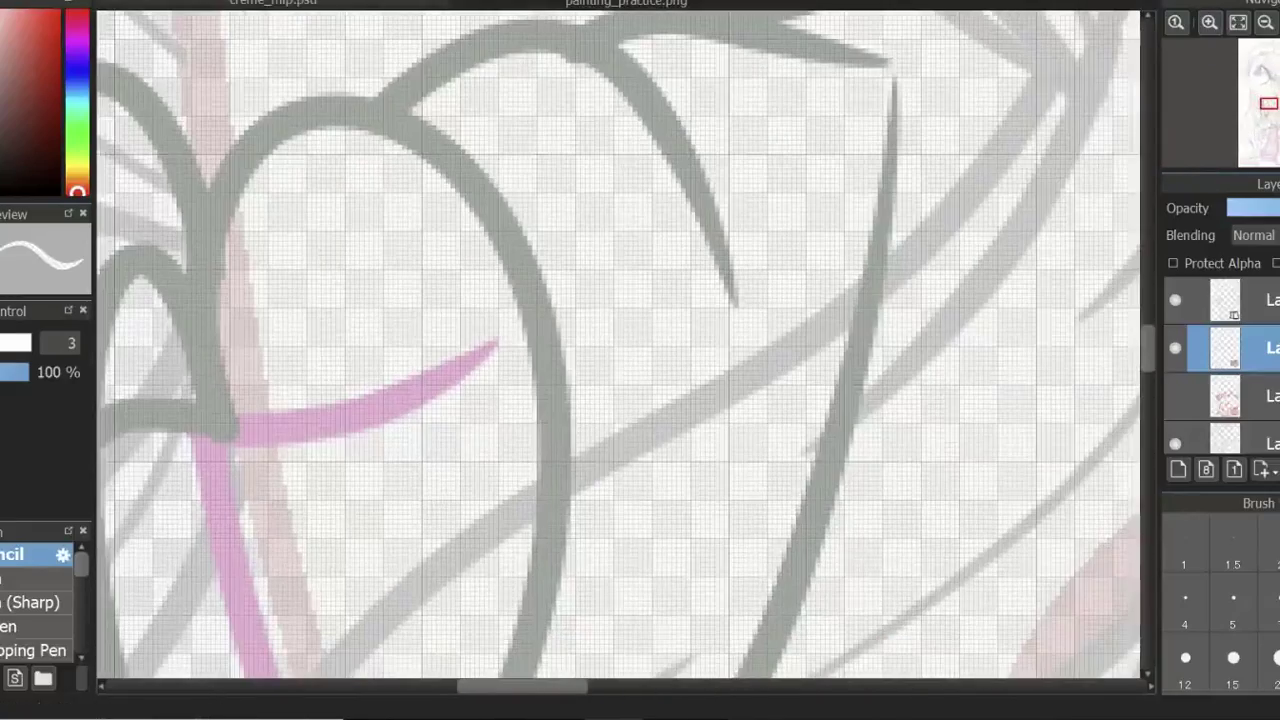
{"action": "key", "text": "bracketright"}
{"action": "scroll", "coordinate": [617, 343], "scroll_direction": "up", "scroll_amount": 1}
{"action": "scroll", "coordinate": [617, 343], "scroll_direction": "up", "scroll_amount": 1}
{"action": "left_click", "coordinate": [1265, 22]}
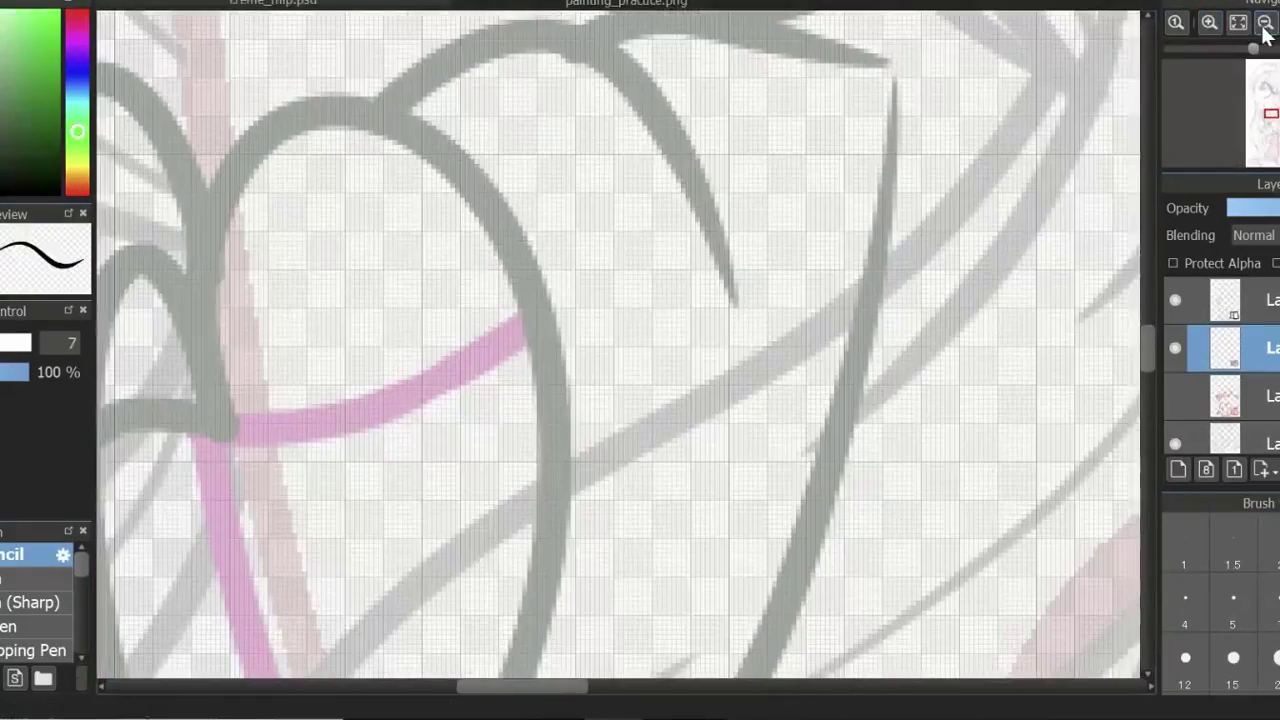
{"action": "left_click", "coordinate": [1265, 22]}
{"action": "key", "text": "bracketright"}
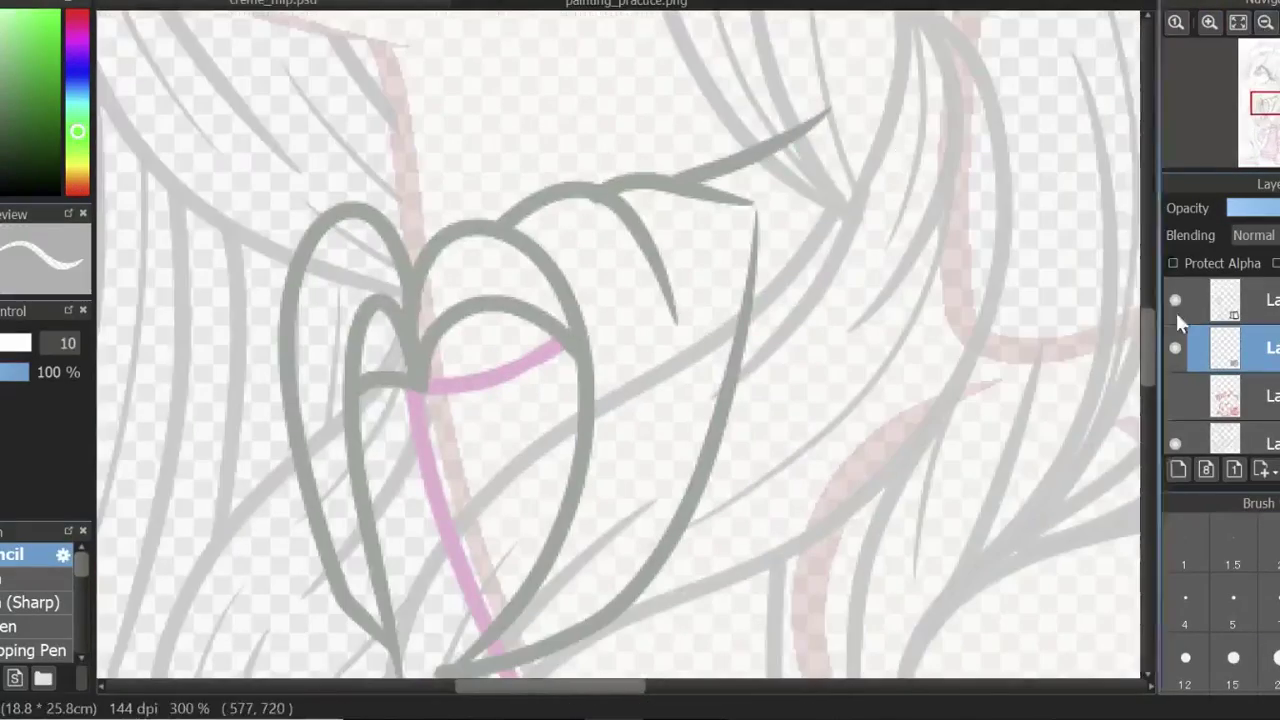
Merge the fishnet layer into the layer above and erase the scarf and neckline lines crossing the hair at size 20.
{"action": "left_click", "coordinate": [1209, 22]}
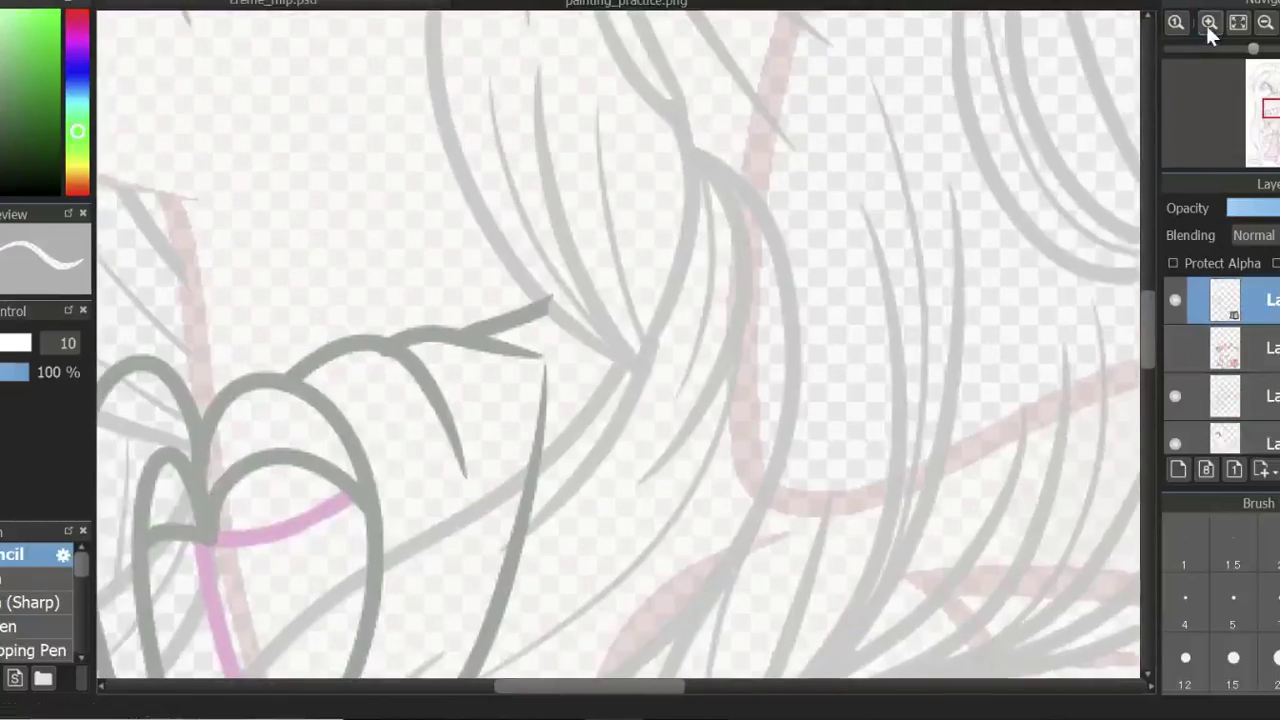
{"action": "left_click", "coordinate": [1209, 22]}
{"action": "key", "text": "bracketleft"}
{"action": "scroll", "coordinate": [545, 329], "scroll_direction": "down", "scroll_amount": 5}
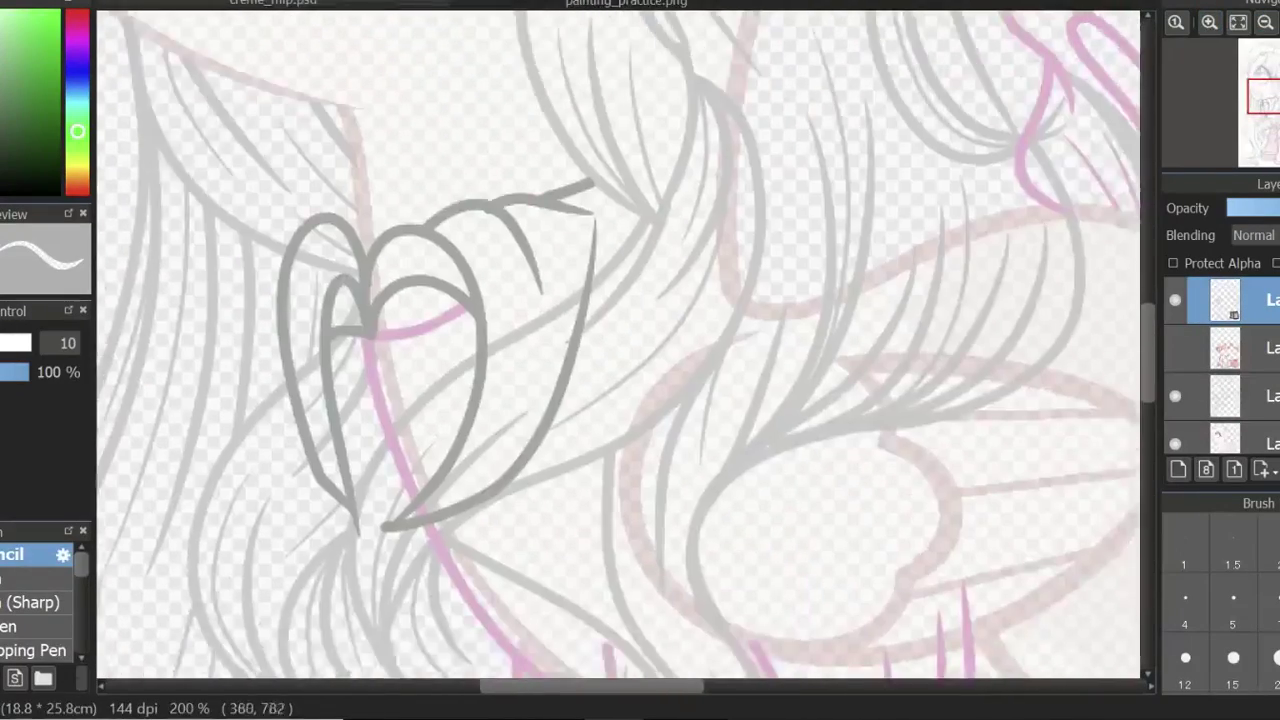
{"action": "scroll", "coordinate": [545, 329], "scroll_direction": "up", "scroll_amount": 1}
{"action": "key", "text": "bracketleft"}
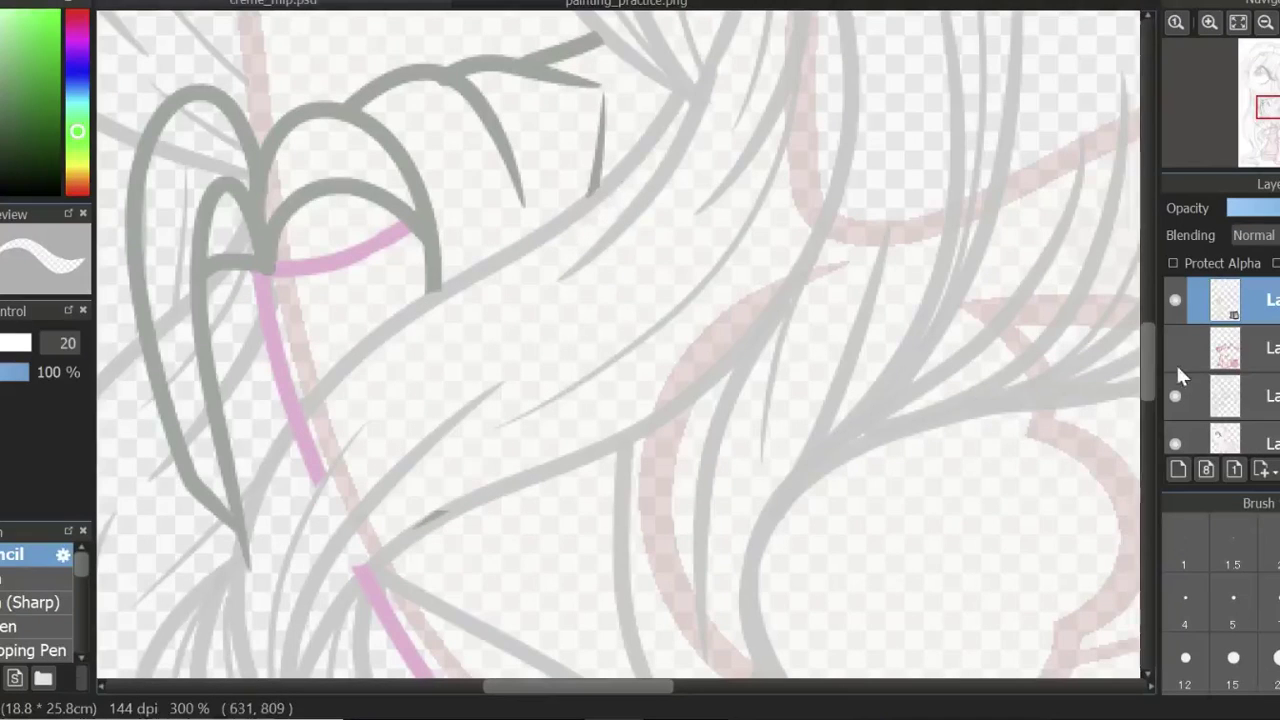
Erase the leftover scarf line and the pink garment lines that overlap the front hair and wing at size 20.
{"action": "scroll", "coordinate": [347, 197], "scroll_direction": "down", "scroll_amount": 3}
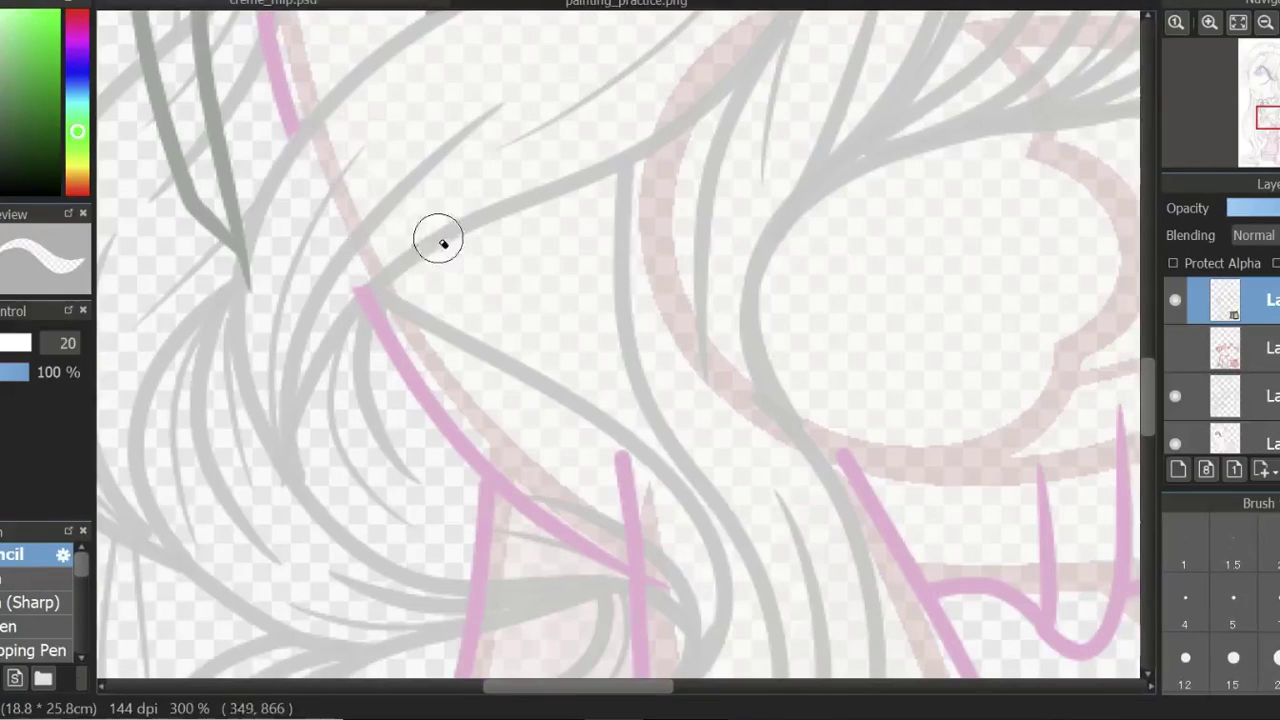
{"action": "scroll", "coordinate": [1136, 483], "scroll_direction": "down", "scroll_amount": 3}
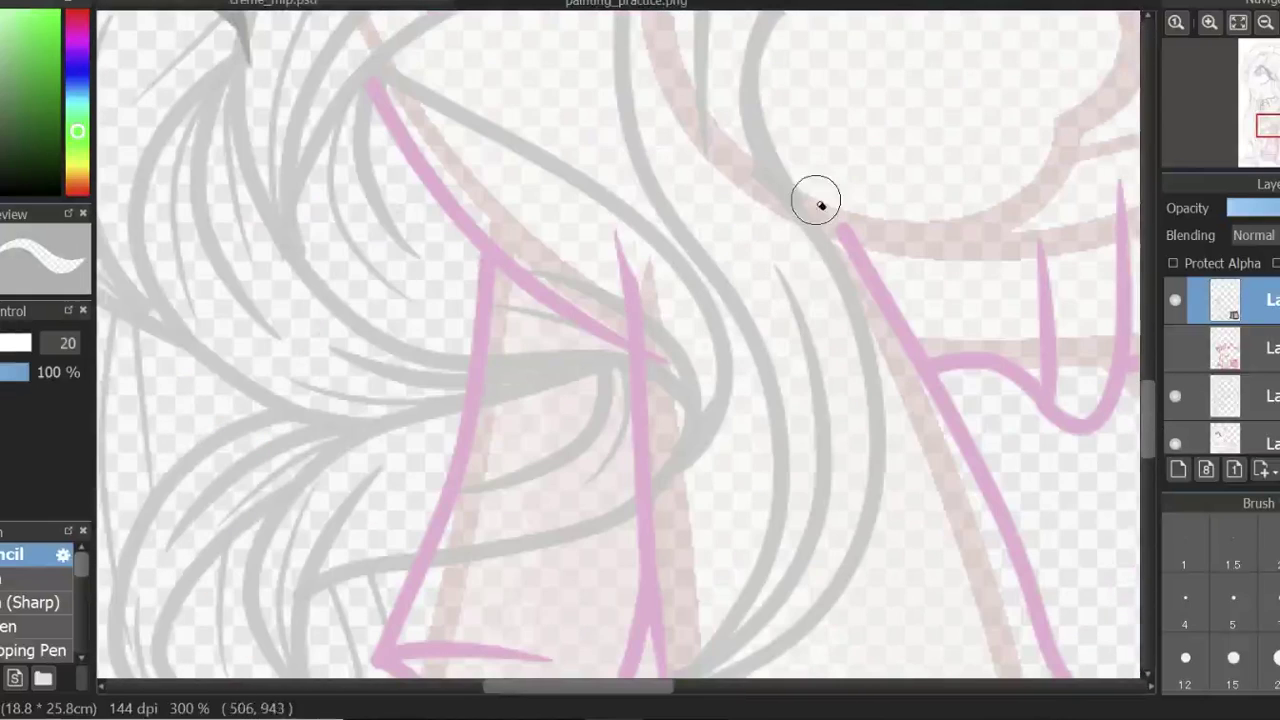
{"action": "left_click_drag", "start_coordinate": [820, 205], "coordinate": [576, 353]}
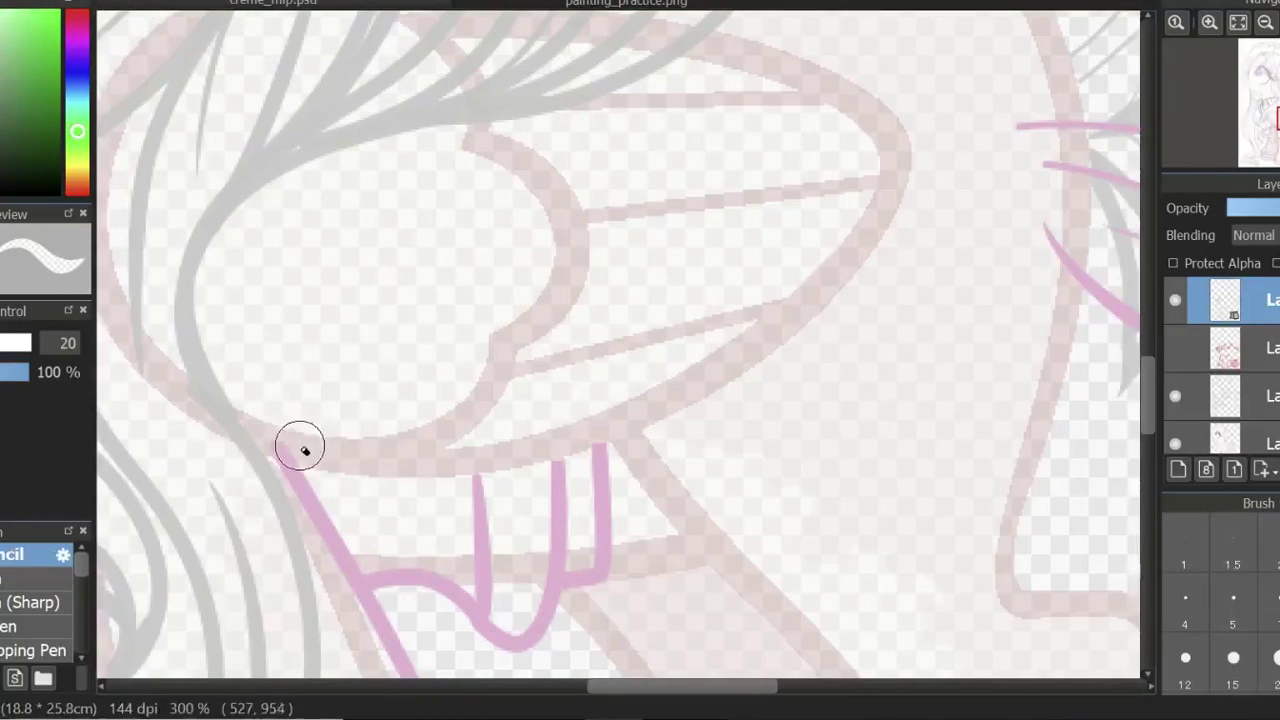
{"action": "scroll", "coordinate": [620, 350], "scroll_direction": "down", "scroll_amount": 5}
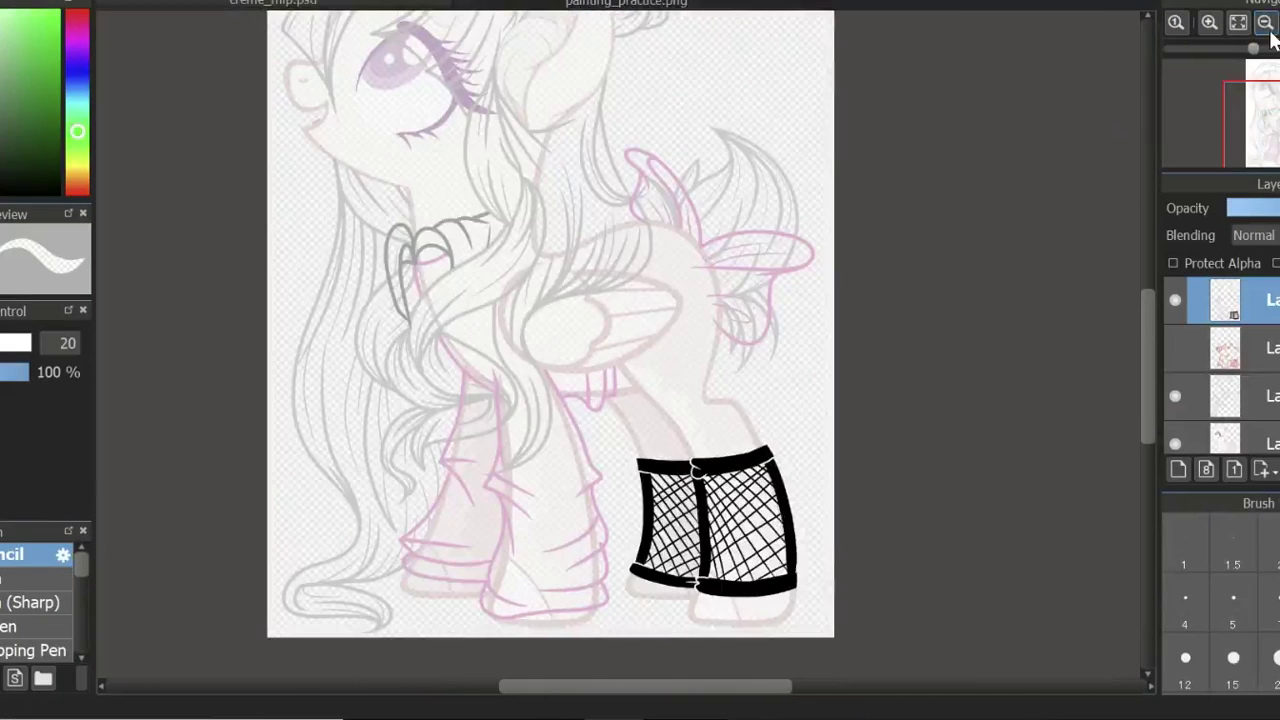
Erase the pink bow lines that overlap the pony's rump at size 20.
{"action": "scroll", "coordinate": [620, 350], "scroll_direction": "up", "scroll_amount": 5}
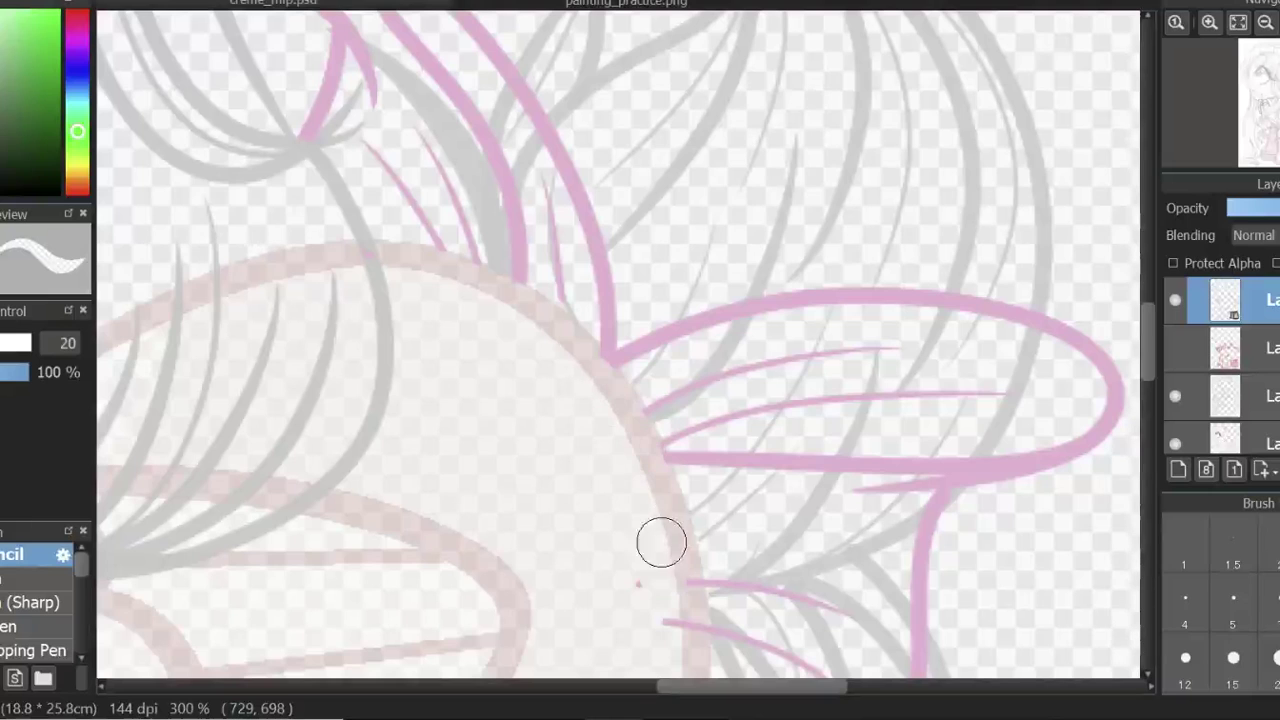
{"action": "scroll", "coordinate": [1152, 400], "scroll_direction": "down", "scroll_amount": 8}
{"action": "left_click", "coordinate": [1237, 24]}
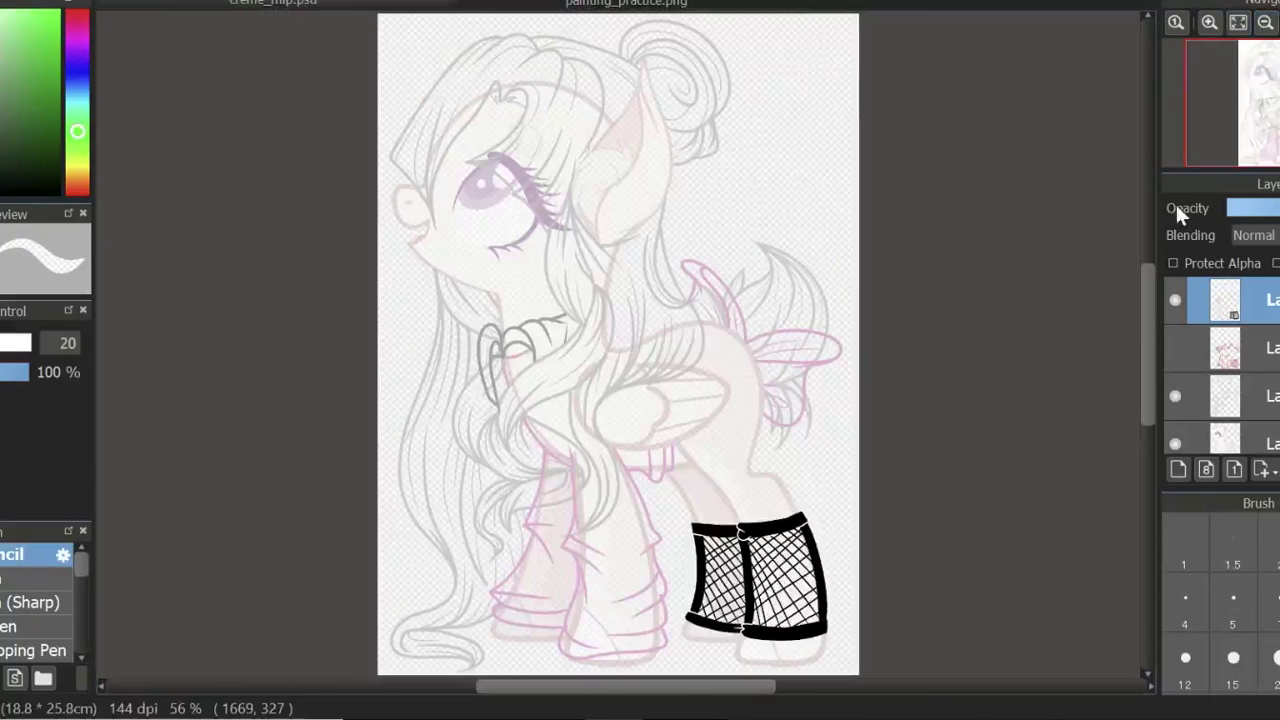
Hide the clothing line art layer and add a new layer between the hair lines and the base pony.
{"action": "left_click", "coordinate": [1240, 347]}
{"action": "left_click", "coordinate": [1175, 300]}
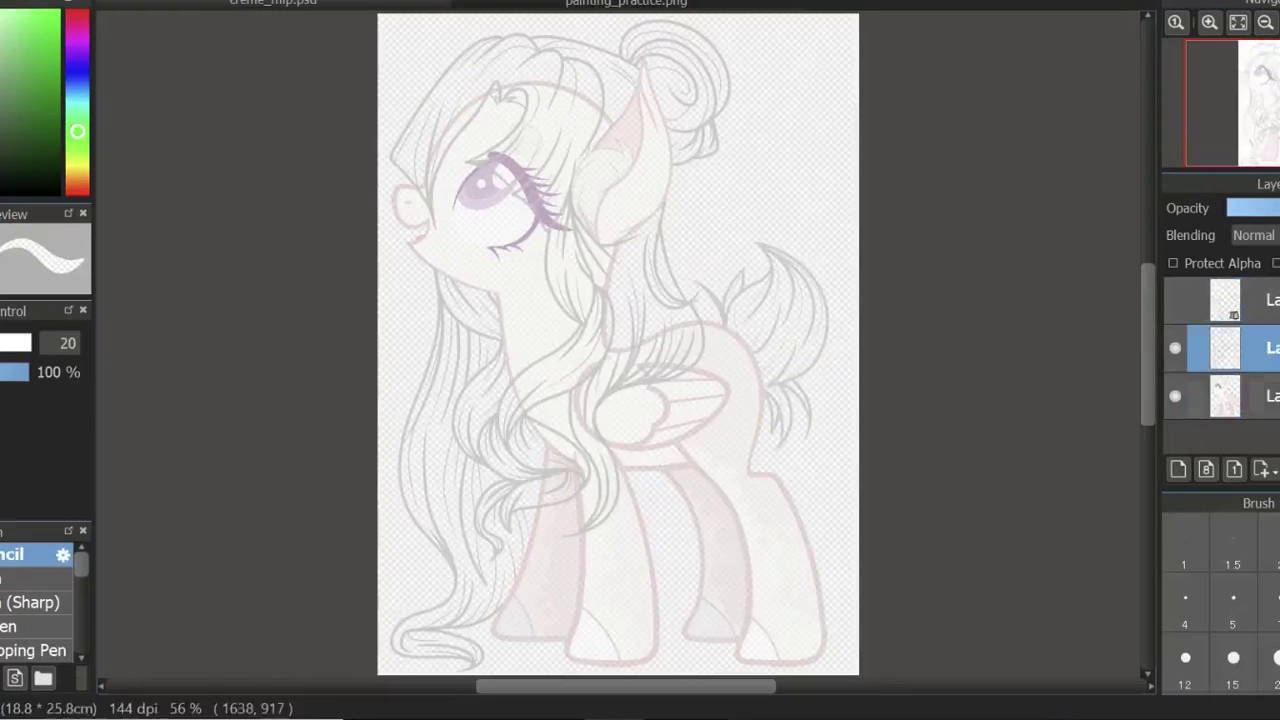
{"action": "left_click", "coordinate": [1225, 395]}
Fill the front fringe sections with off-white beneath the hair lines, hiding and reshowing the base pony layer.
{"action": "scroll", "coordinate": [526, 86], "scroll_direction": "up", "scroll_amount": 5}
{"action": "left_click", "coordinate": [626, 3]}
{"action": "left_click", "coordinate": [423, 3]}
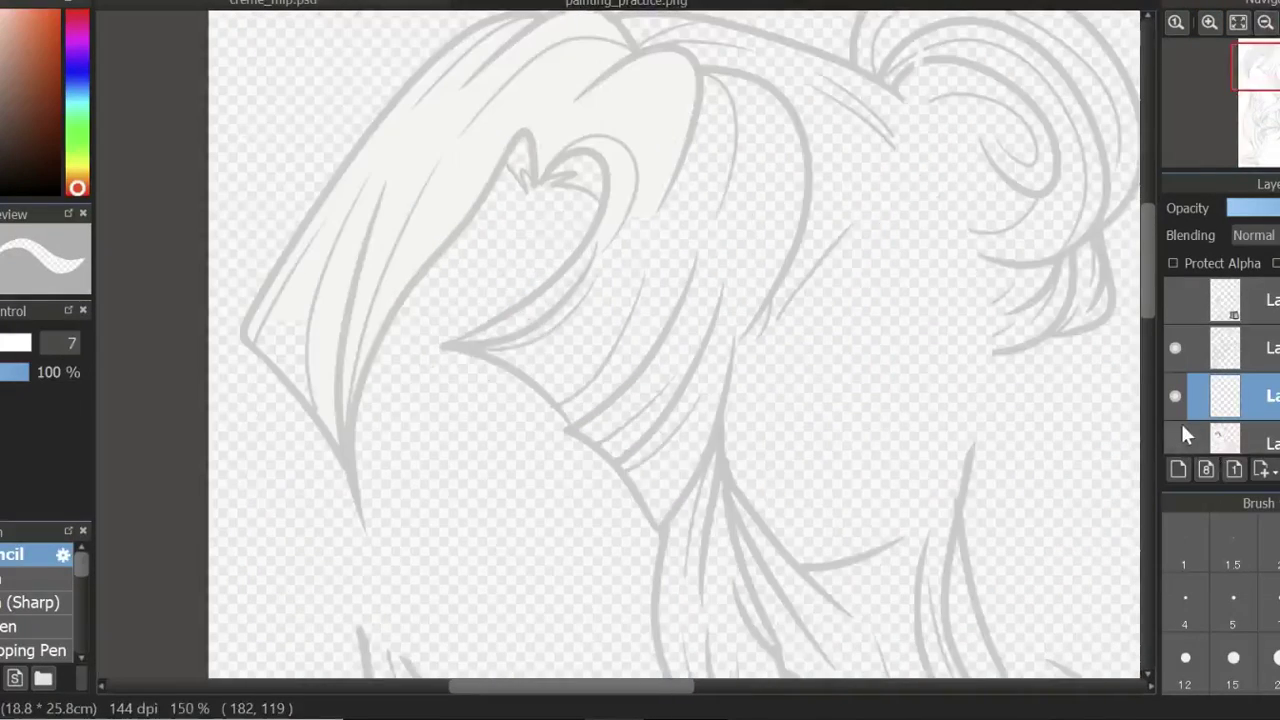
{"action": "left_click", "coordinate": [1177, 440]}
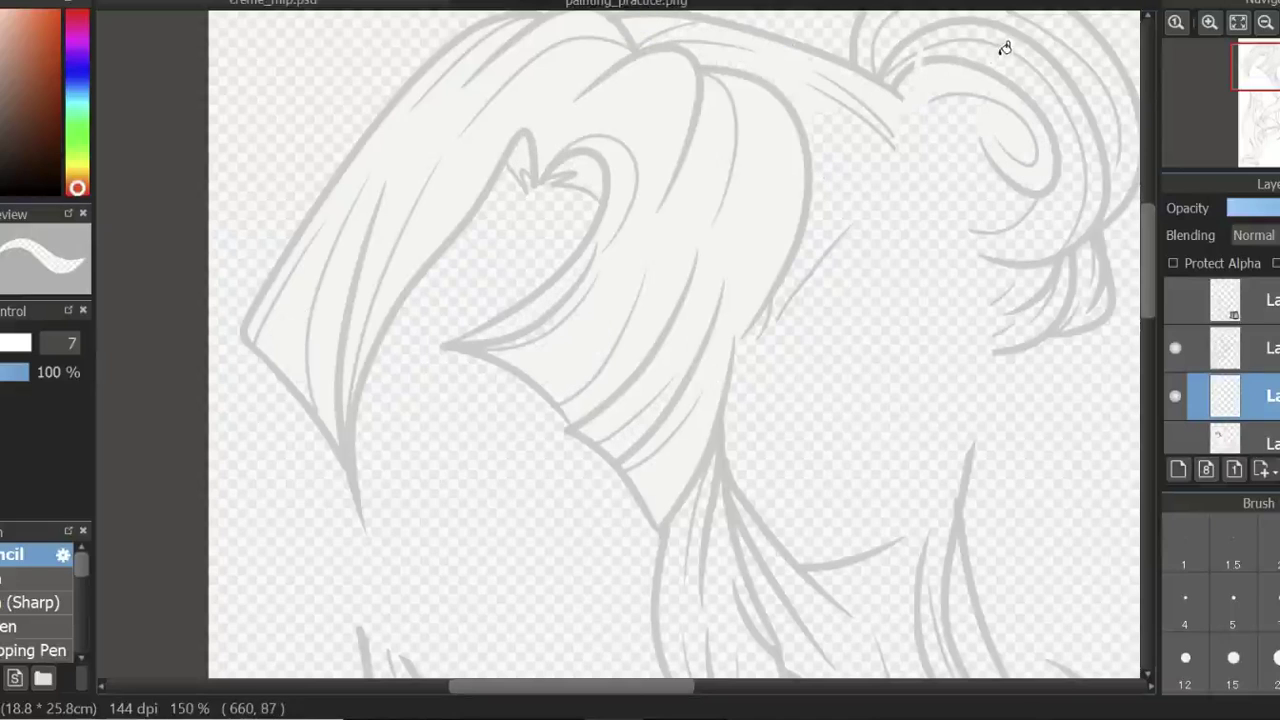
{"action": "left_click", "coordinate": [1176, 443]}
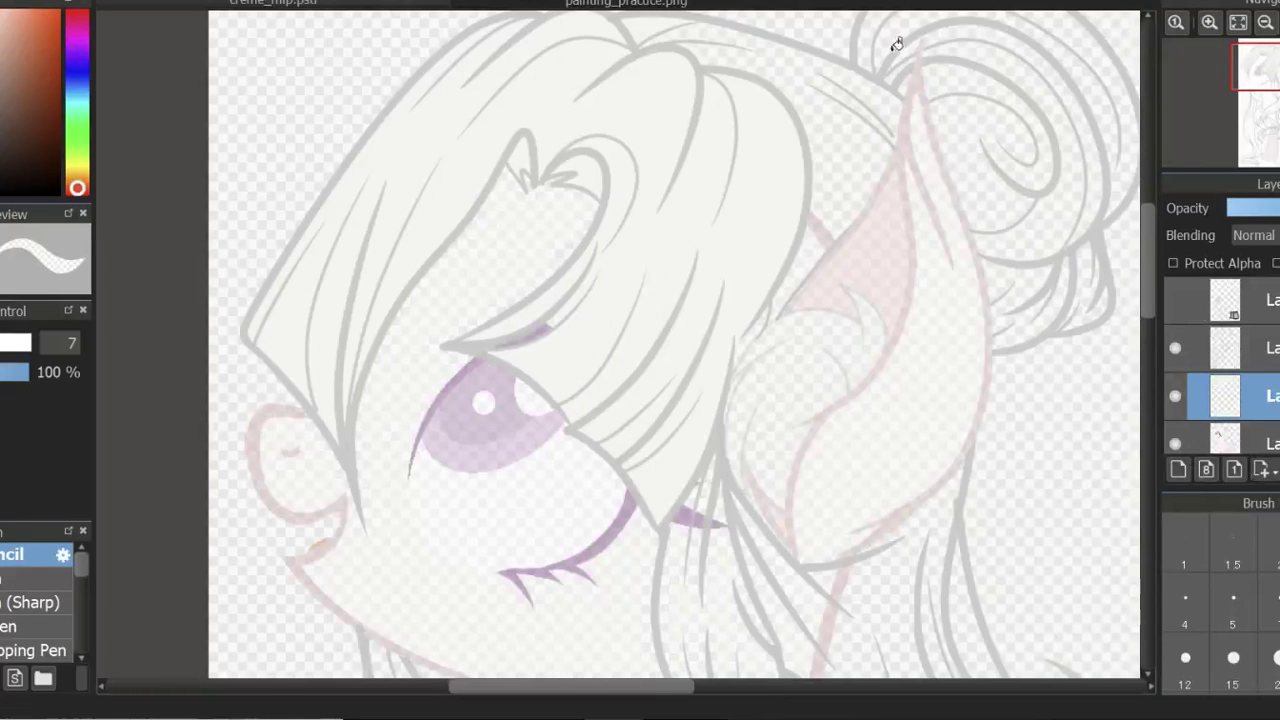
Fill the crown hair and the bun around the ear with off-white, using size 7 for touch-ups.
{"action": "mouse_move", "coordinate": [1255, 395]}
{"action": "left_mouse_down"}
{"action": "mouse_move", "coordinate": [1255, 445]}
{"action": "mouse_move", "coordinate": [1260, 385]}
{"action": "left_mouse_up"}
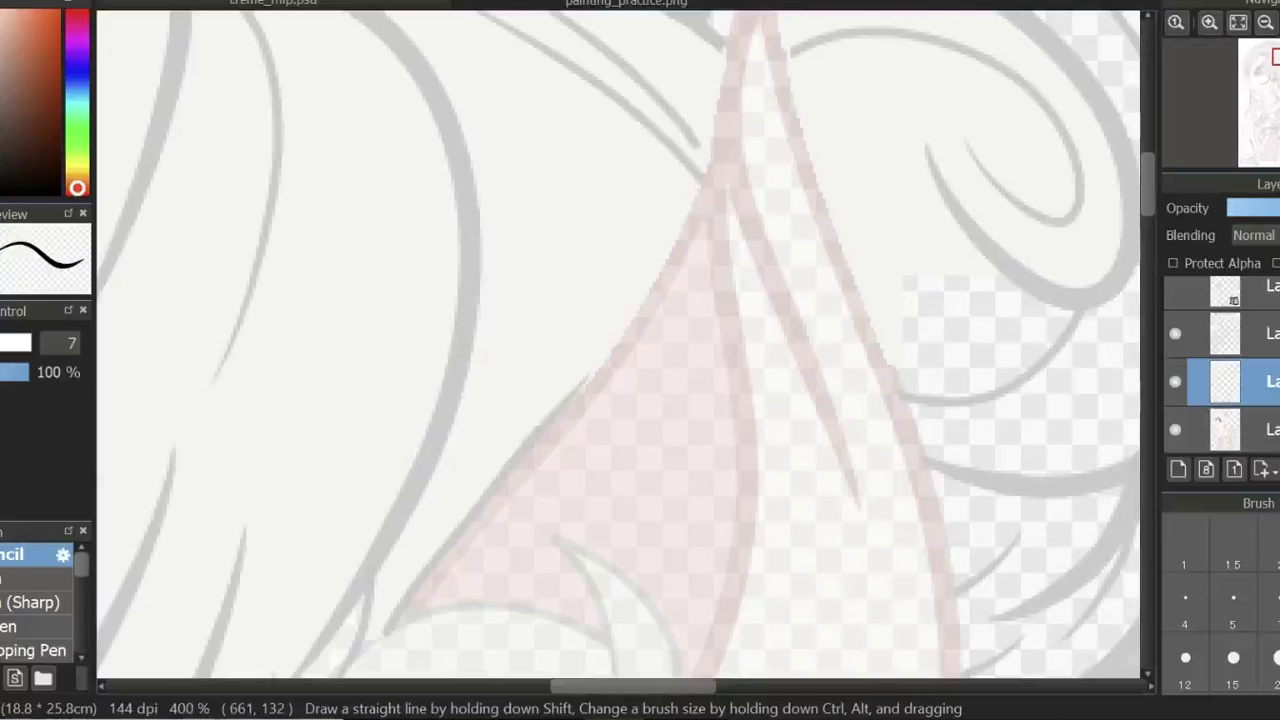
{"action": "scroll", "coordinate": [1024, 306], "scroll_direction": "down", "scroll_amount": 1}
{"action": "scroll", "coordinate": [1094, 120], "scroll_direction": "up", "scroll_amount": 5}
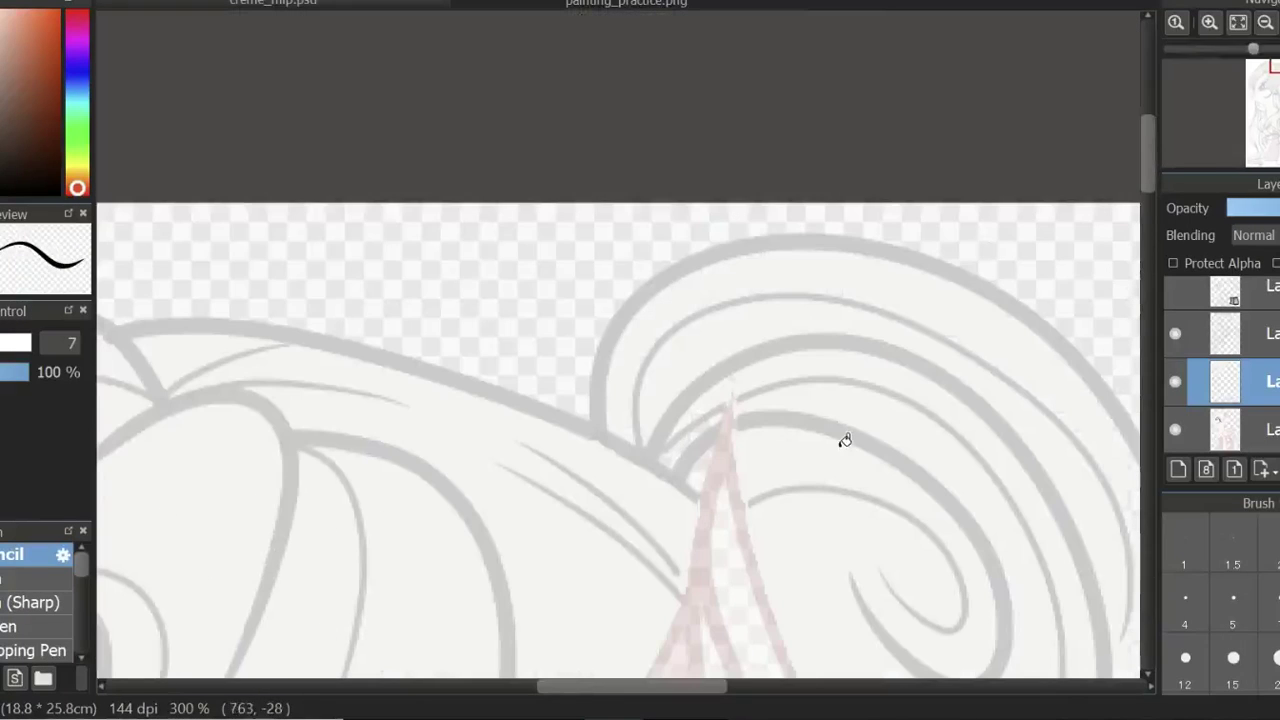
Fill the long locks below the ear and the upper tail with off-white at size 15, hiding and reshowing the base pony layer.
{"action": "scroll", "coordinate": [1033, 321], "scroll_direction": "down", "scroll_amount": 5}
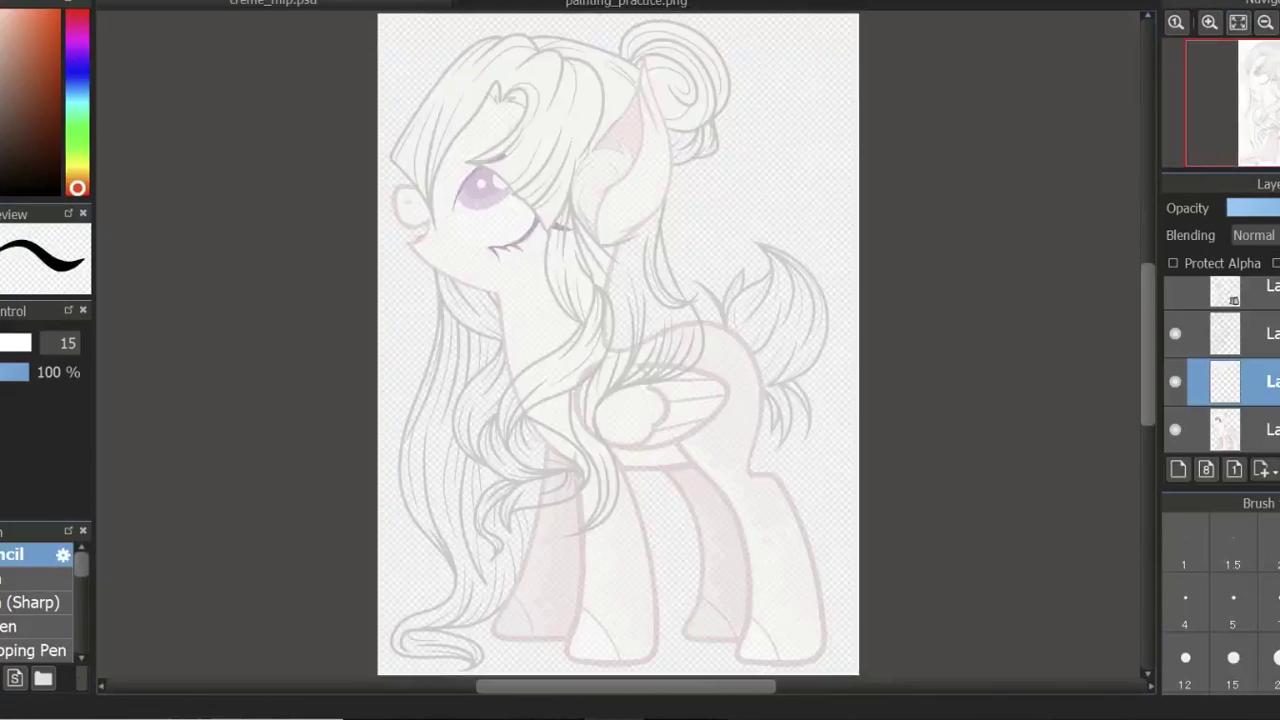
{"action": "scroll", "coordinate": [1033, 321], "scroll_direction": "up", "scroll_amount": 3}
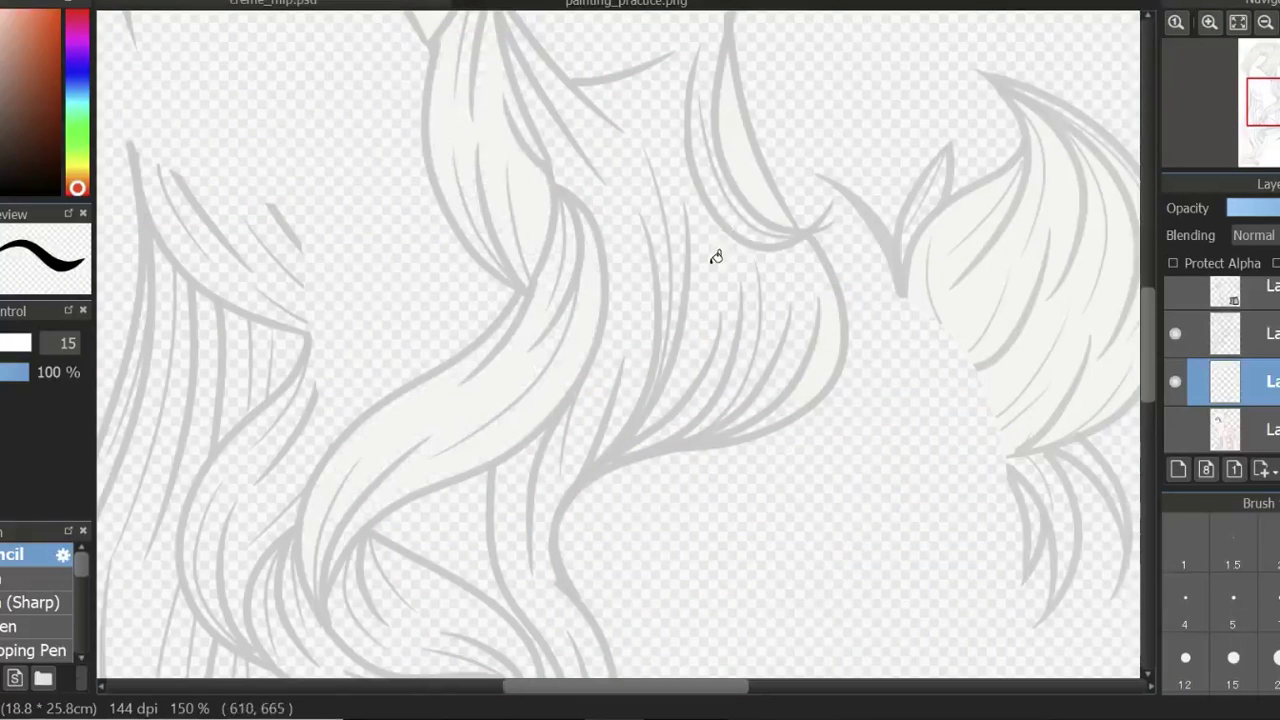
{"action": "left_click_drag", "start_coordinate": [637, 177], "coordinate": [714, 390]}
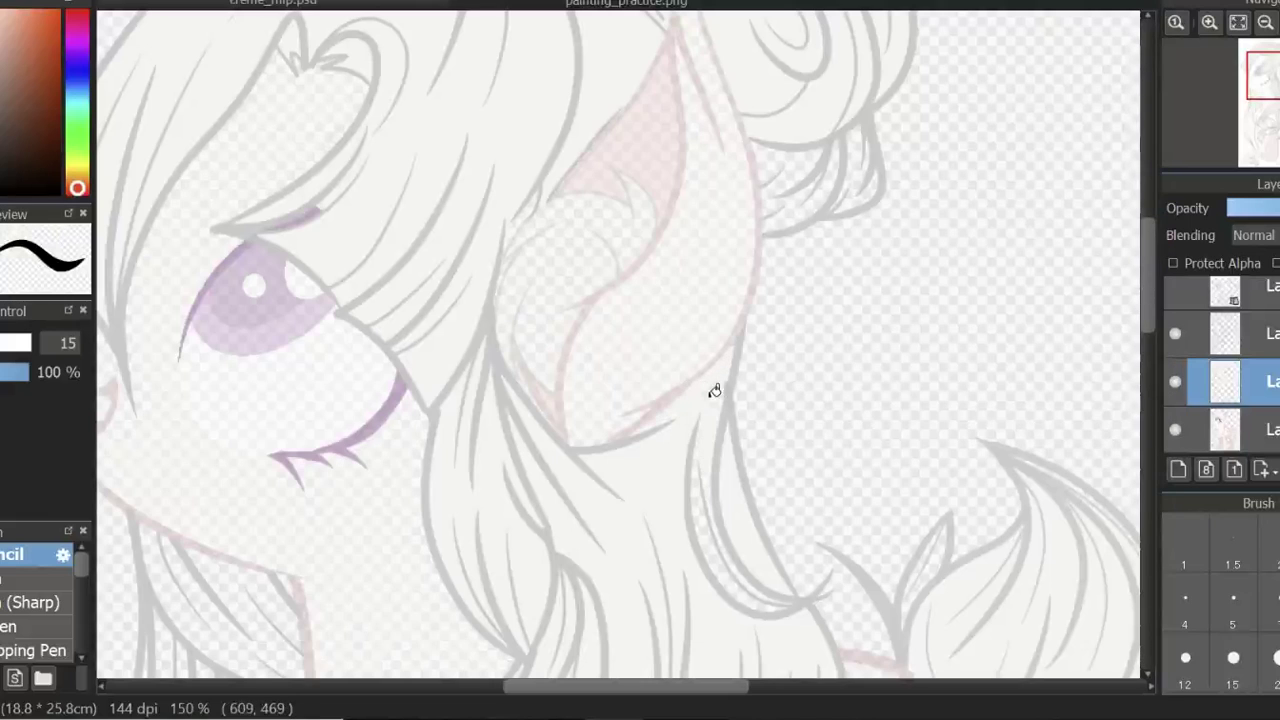
Clean up the off-white hair fill along the strands beside the ear fluff, using size 3 for the fine edges.
{"action": "scroll", "coordinate": [582, 208], "scroll_direction": "up", "scroll_amount": 5}
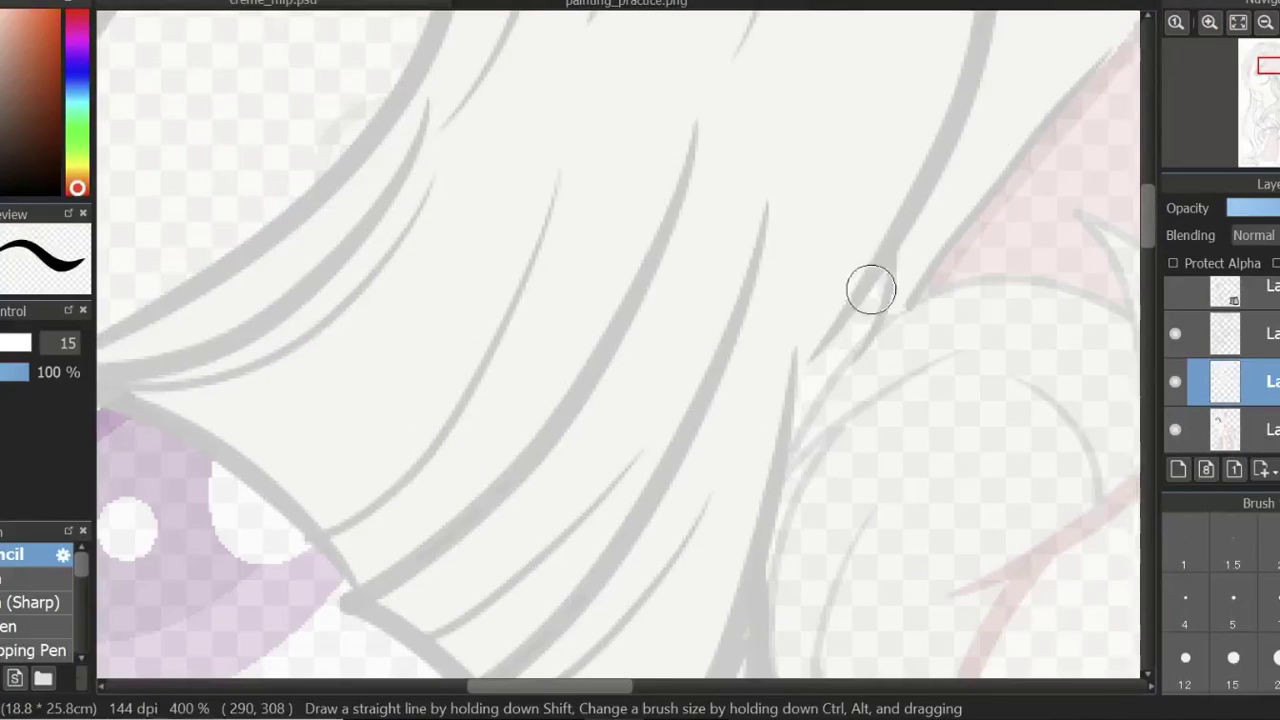
{"action": "scroll", "coordinate": [849, 420], "scroll_direction": "up", "scroll_amount": 3}
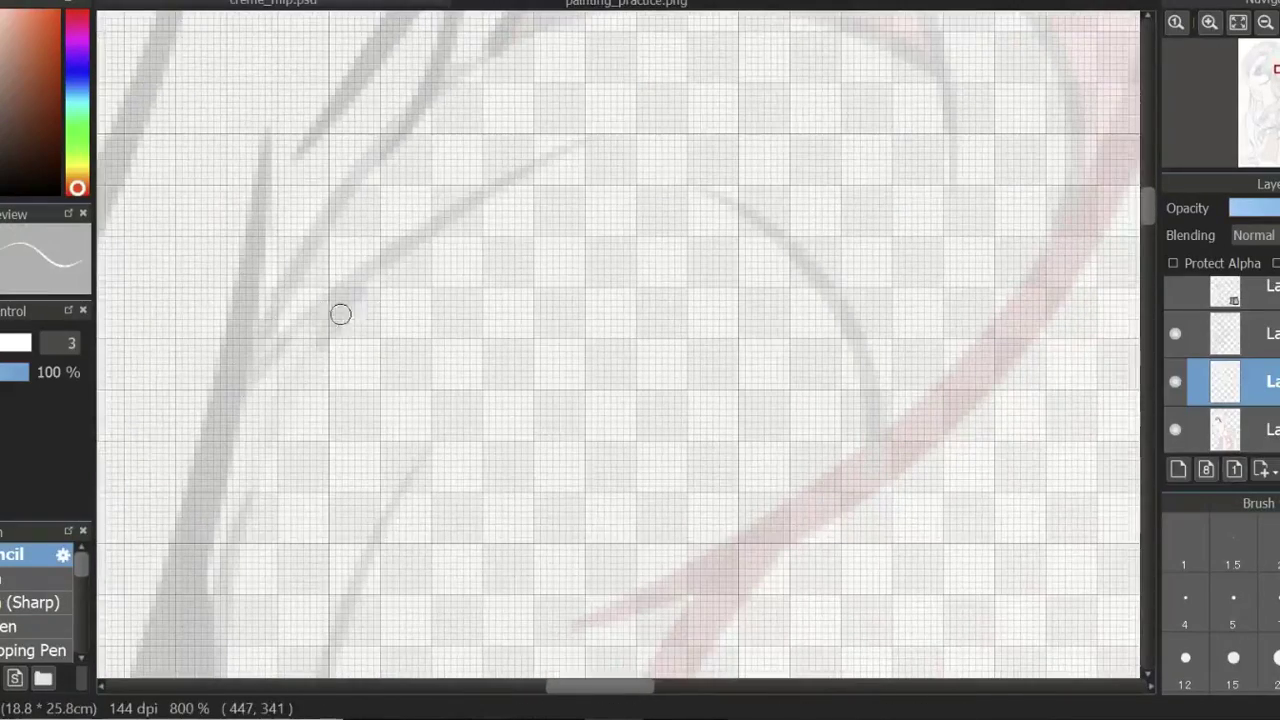
{"action": "left_click", "coordinate": [1212, 23]}
{"action": "left_click", "coordinate": [1212, 23]}
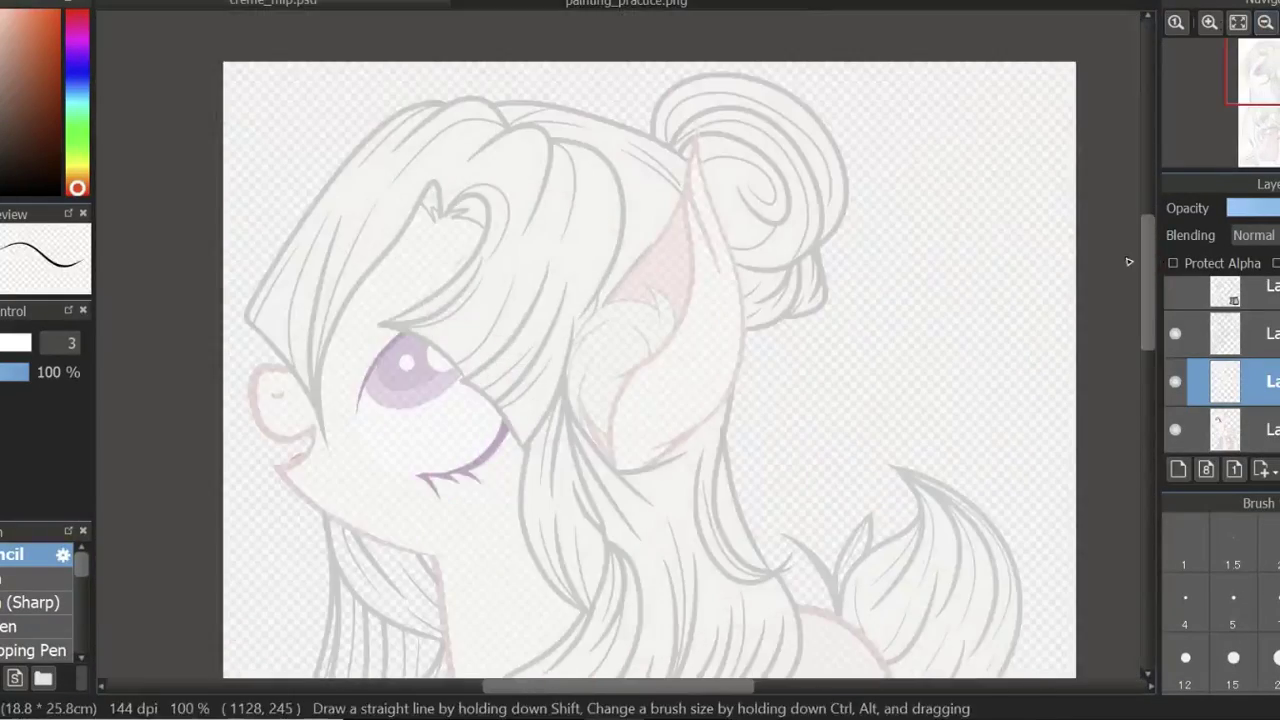
Touch up the off-white fill along the hair ends above the wing at size 3.
{"action": "left_click", "coordinate": [1212, 23]}
{"action": "left_click", "coordinate": [1210, 23]}
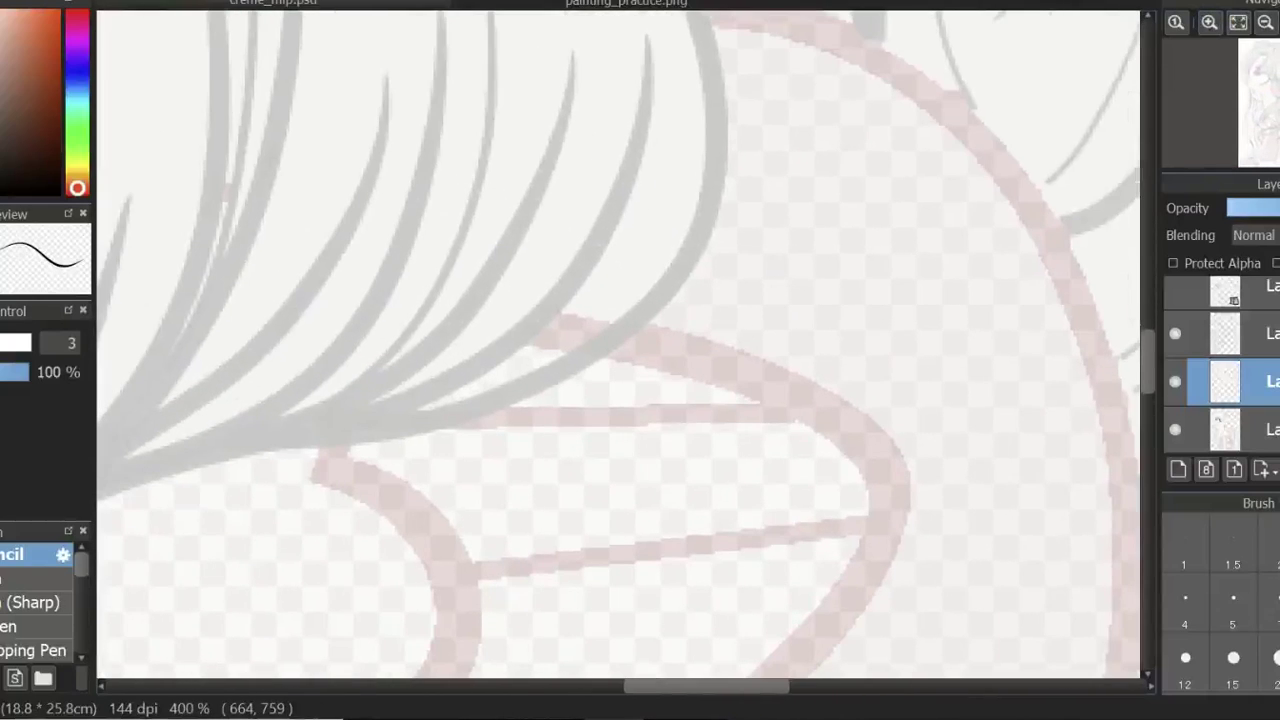
{"action": "scroll", "coordinate": [335, 388], "scroll_direction": "down", "scroll_amount": 1}
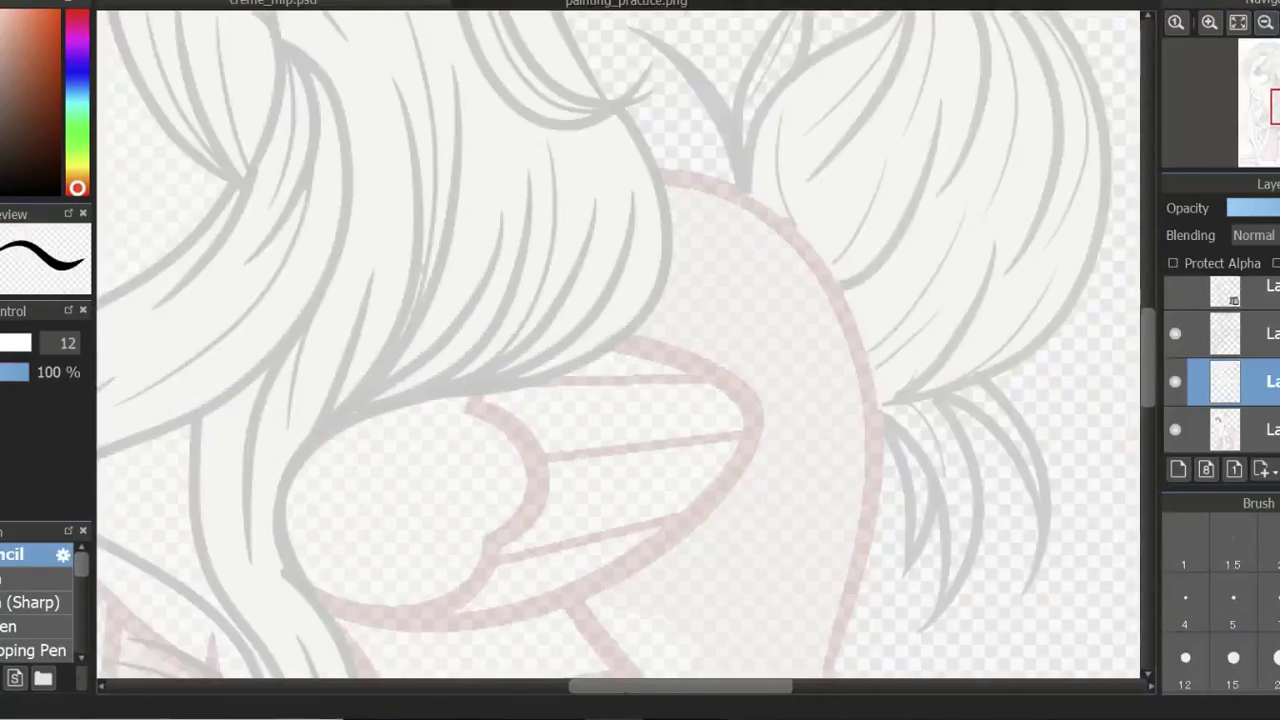
Fill the hair under the chin and the chest curls with off-white beneath the base pony, hiding and reshowing the pony layer.
{"action": "left_click_drag", "start_coordinate": [335, 388], "coordinate": [414, 292]}
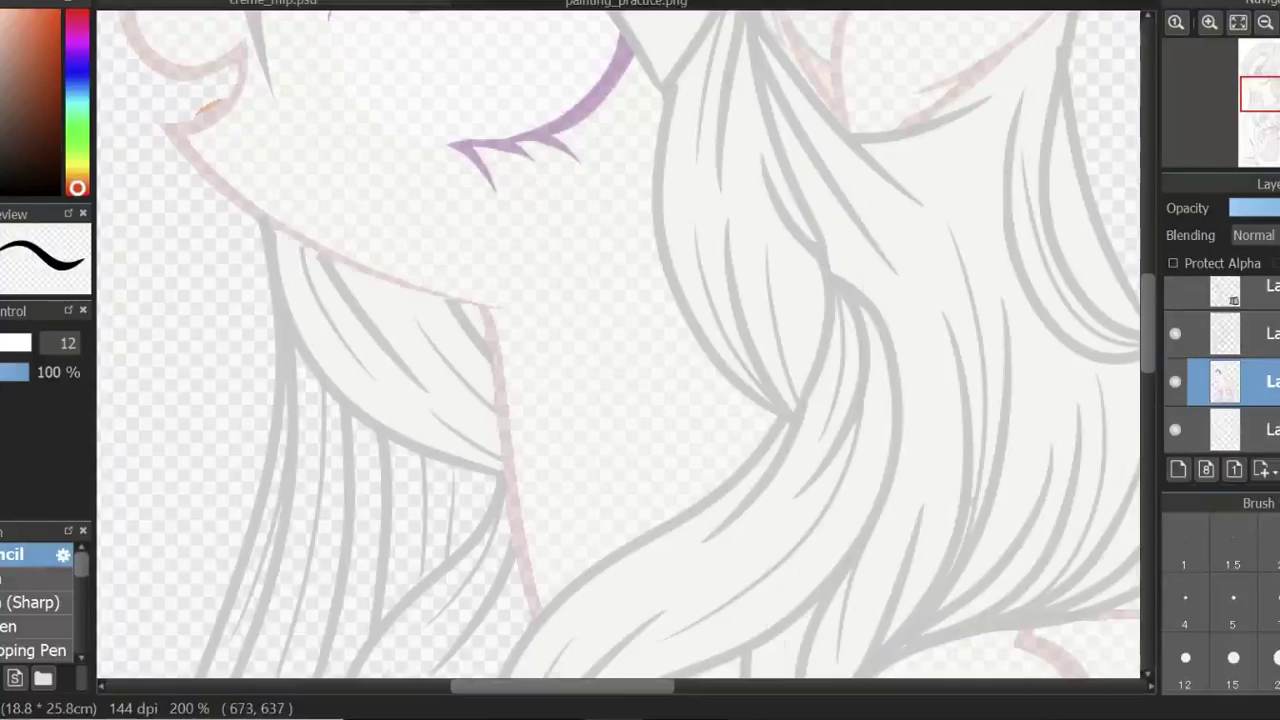
{"action": "left_click_drag", "start_coordinate": [1150, 320], "coordinate": [1176, 417]}
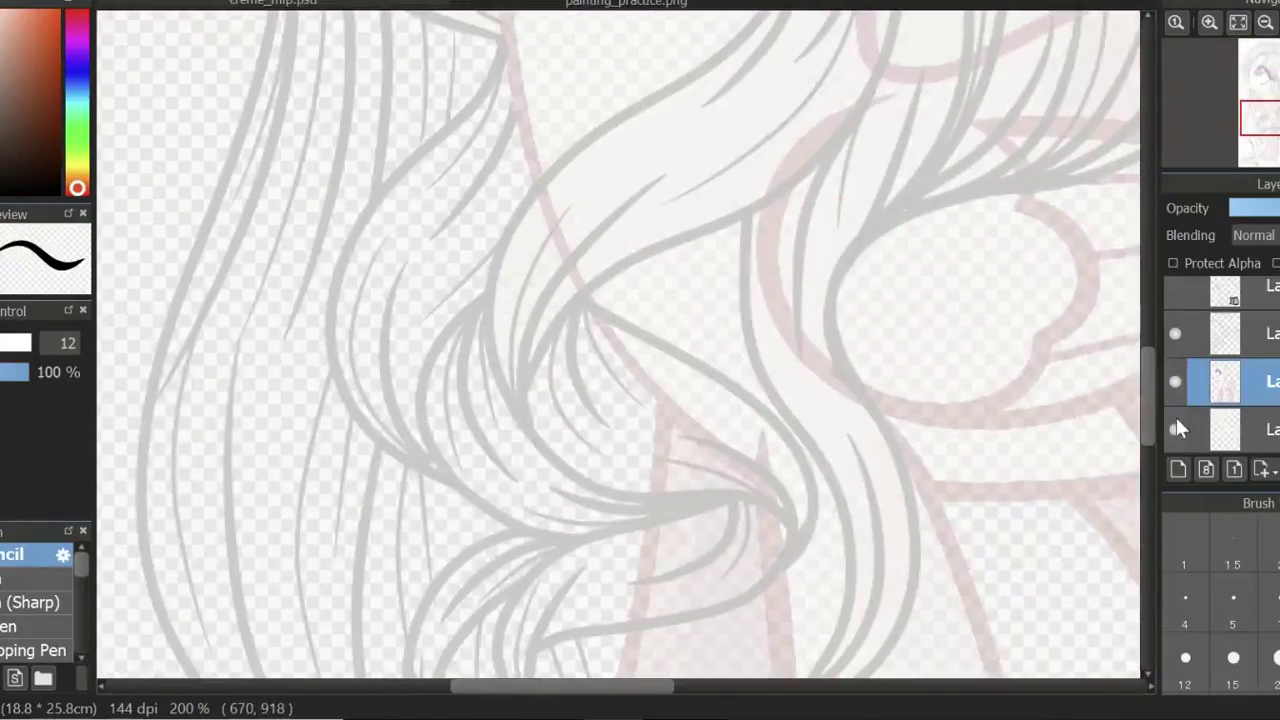
{"action": "left_click", "coordinate": [1175, 381]}
{"action": "left_click", "coordinate": [1228, 429]}
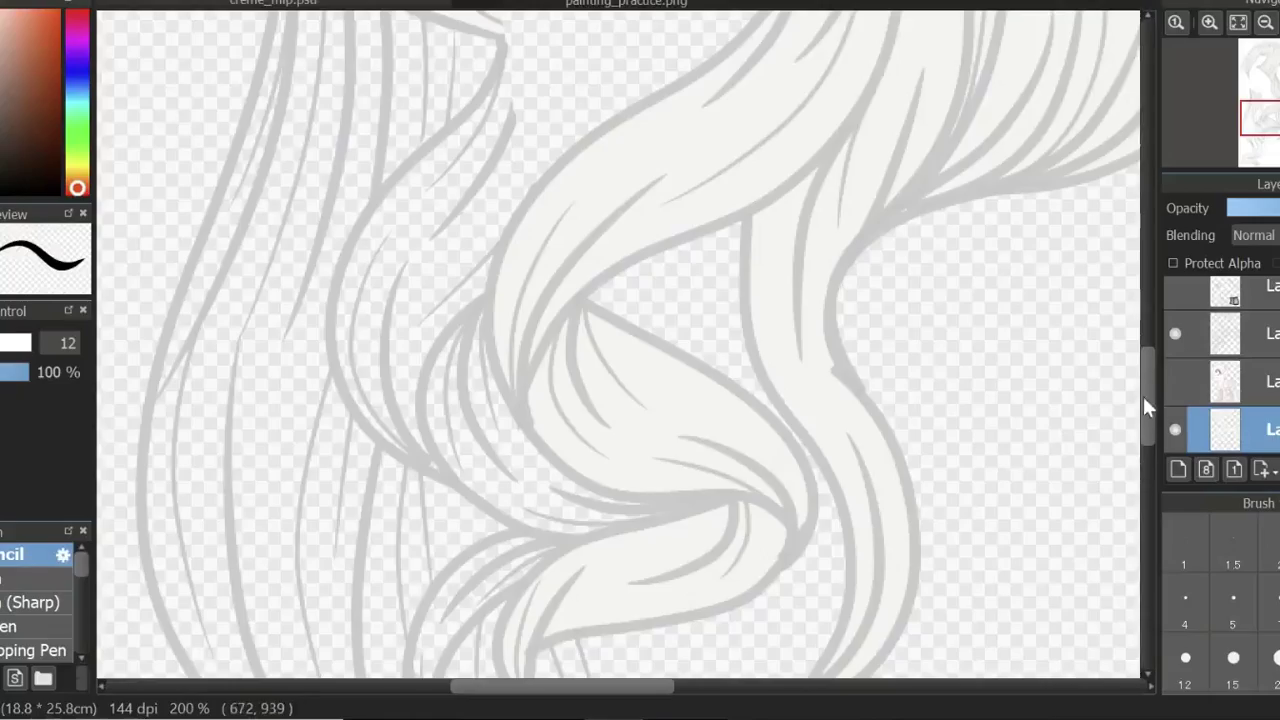
{"action": "mouse_move", "coordinate": [1143, 396]}
{"action": "left_mouse_down"}
{"action": "mouse_move", "coordinate": [1146, 476]}
{"action": "mouse_move", "coordinate": [1148, 390]}
{"action": "left_mouse_up"}
{"action": "left_click", "coordinate": [1175, 381]}
Fill the remaining long strands in front of the neck and chest with off-white at size 12.
{"action": "left_click", "coordinate": [449, 311]}
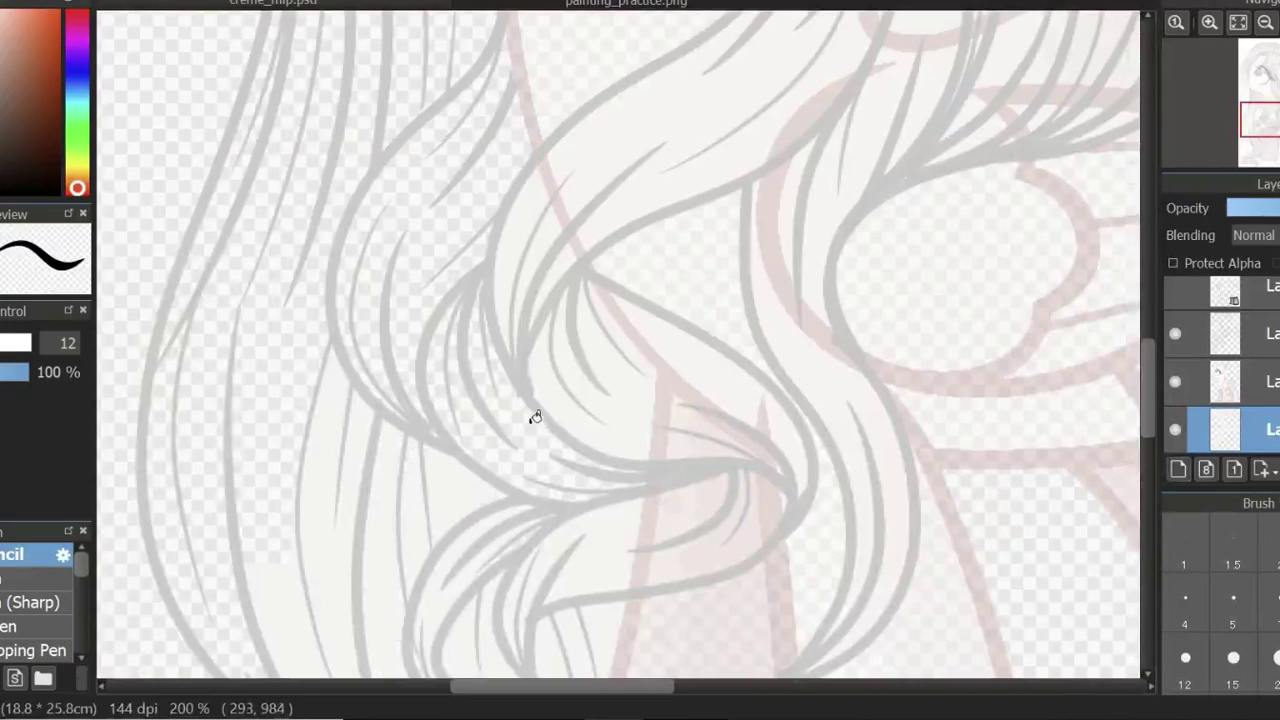
{"action": "left_click", "coordinate": [499, 156]}
{"action": "left_click", "coordinate": [292, 369]}
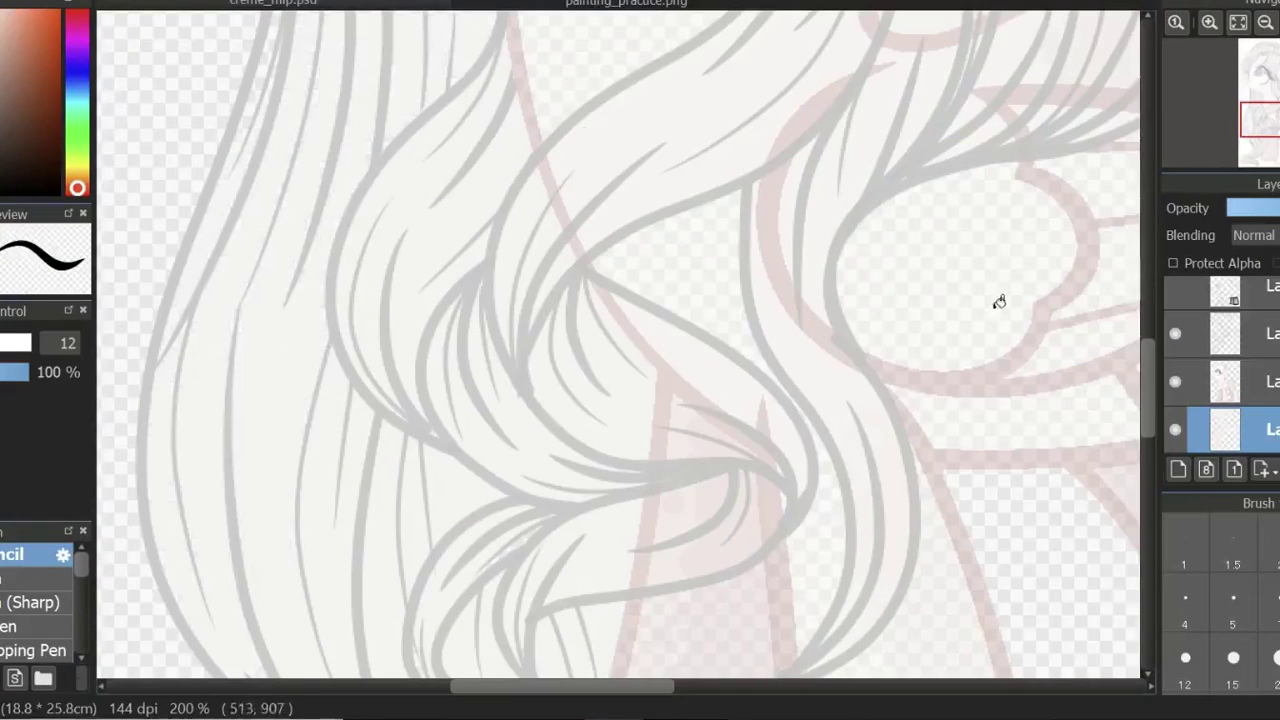
Move the back hair fill layer above the base pony layer and check the fill over the whole figure.
{"action": "scroll", "coordinate": [999, 302], "scroll_direction": "up", "scroll_amount": 8}
{"action": "left_click_drag", "start_coordinate": [1225, 429], "coordinate": [1225, 381]}
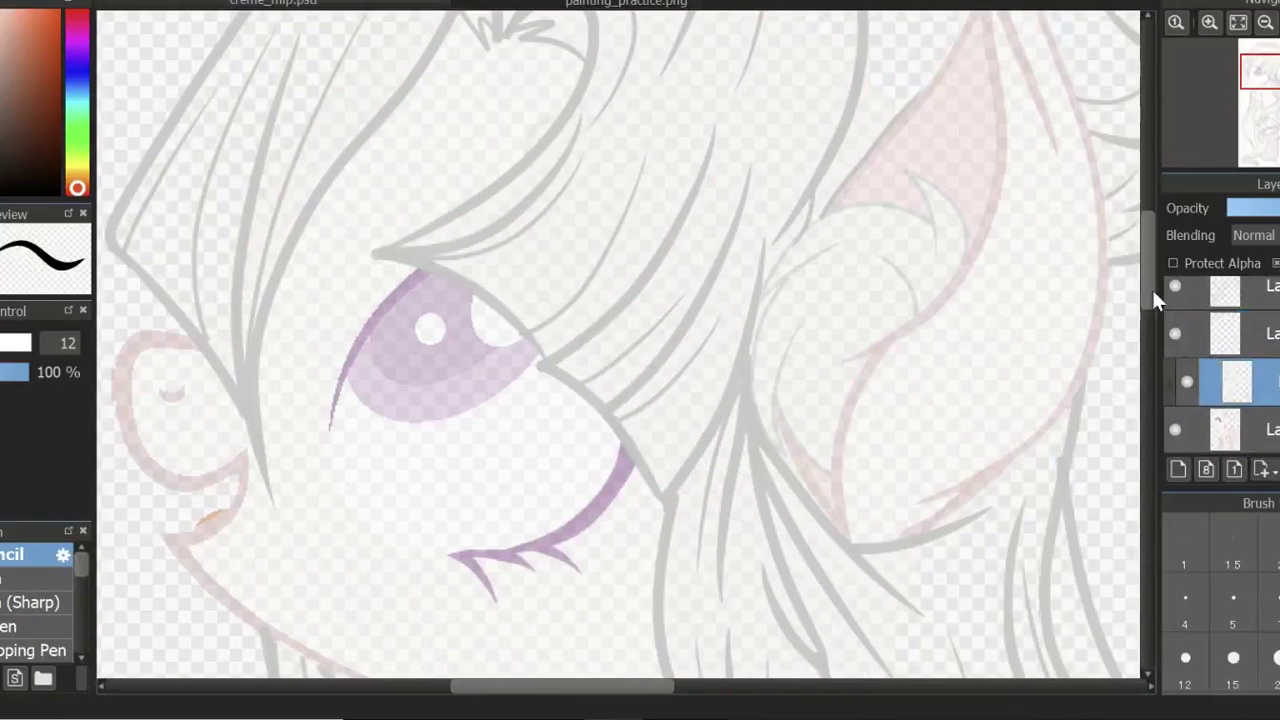
{"action": "scroll", "coordinate": [1152, 300], "scroll_direction": "down", "scroll_amount": 5}
{"action": "scroll", "coordinate": [165, 170], "scroll_direction": "down", "scroll_amount": 4}
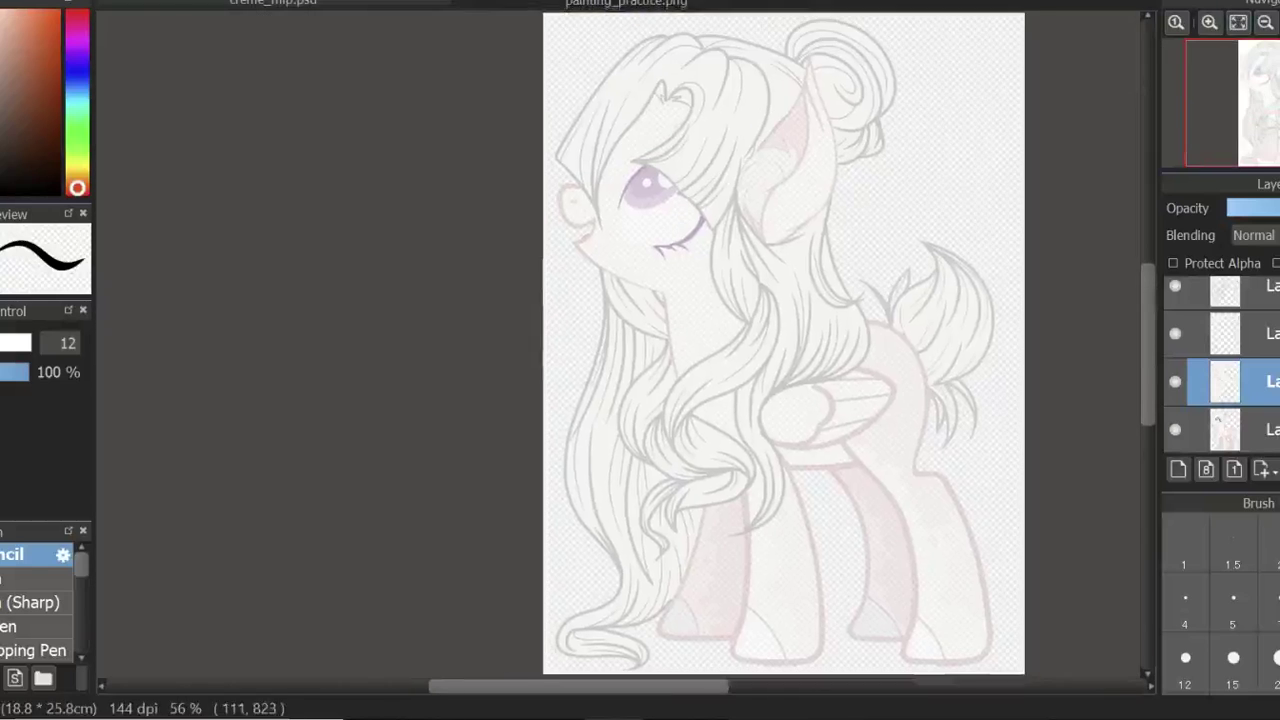
{"action": "scroll", "coordinate": [165, 170], "scroll_direction": "up", "scroll_amount": 4}
{"action": "scroll", "coordinate": [620, 350], "scroll_direction": "down", "scroll_amount": 4}
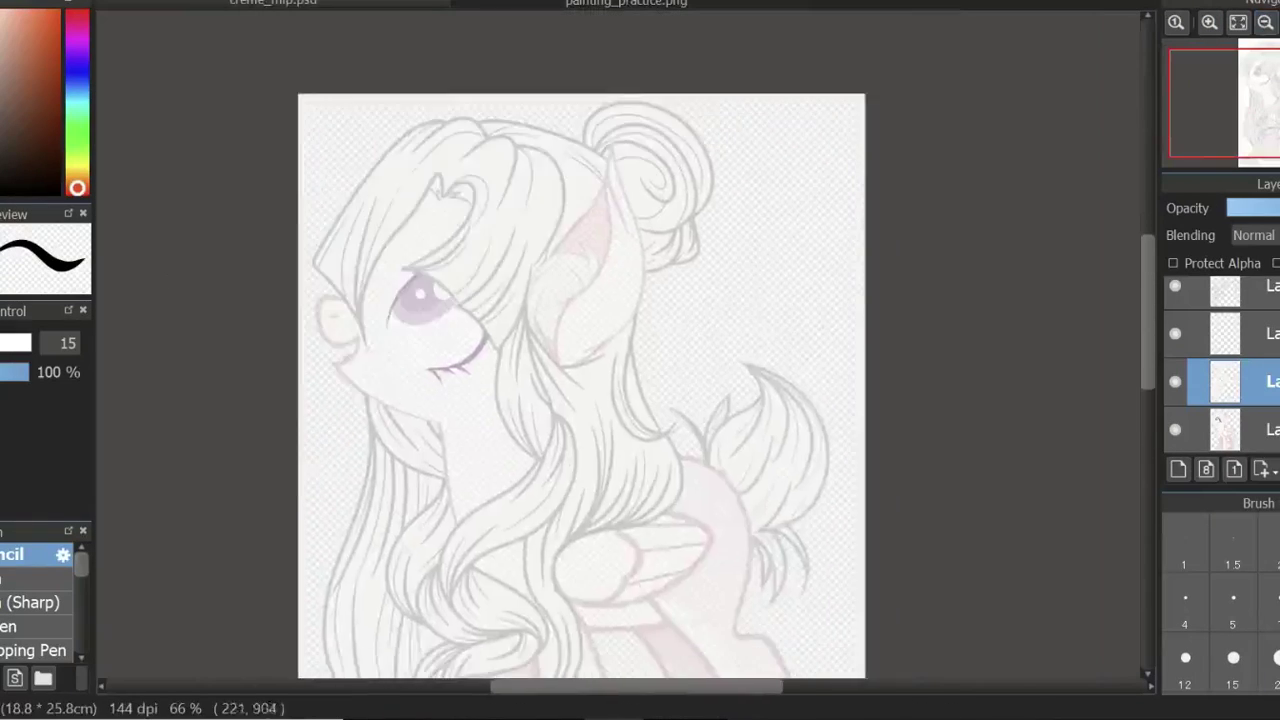
{"action": "left_click", "coordinate": [30, 4]}
{"action": "left_click", "coordinate": [853, 398]}
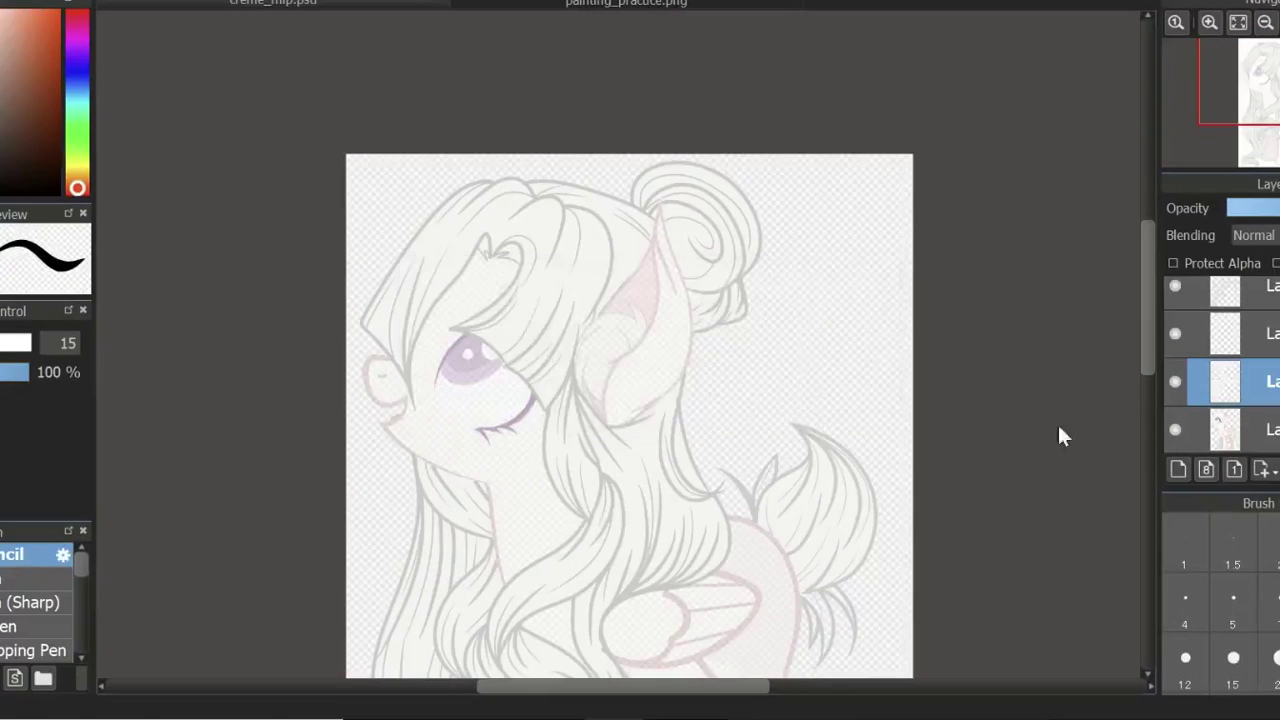
Fill a layer clipped to the hair base with pink at brush size 1000 and select the hair base layer.
{"action": "scroll", "coordinate": [614, 343], "scroll_direction": "down", "scroll_amount": 3}
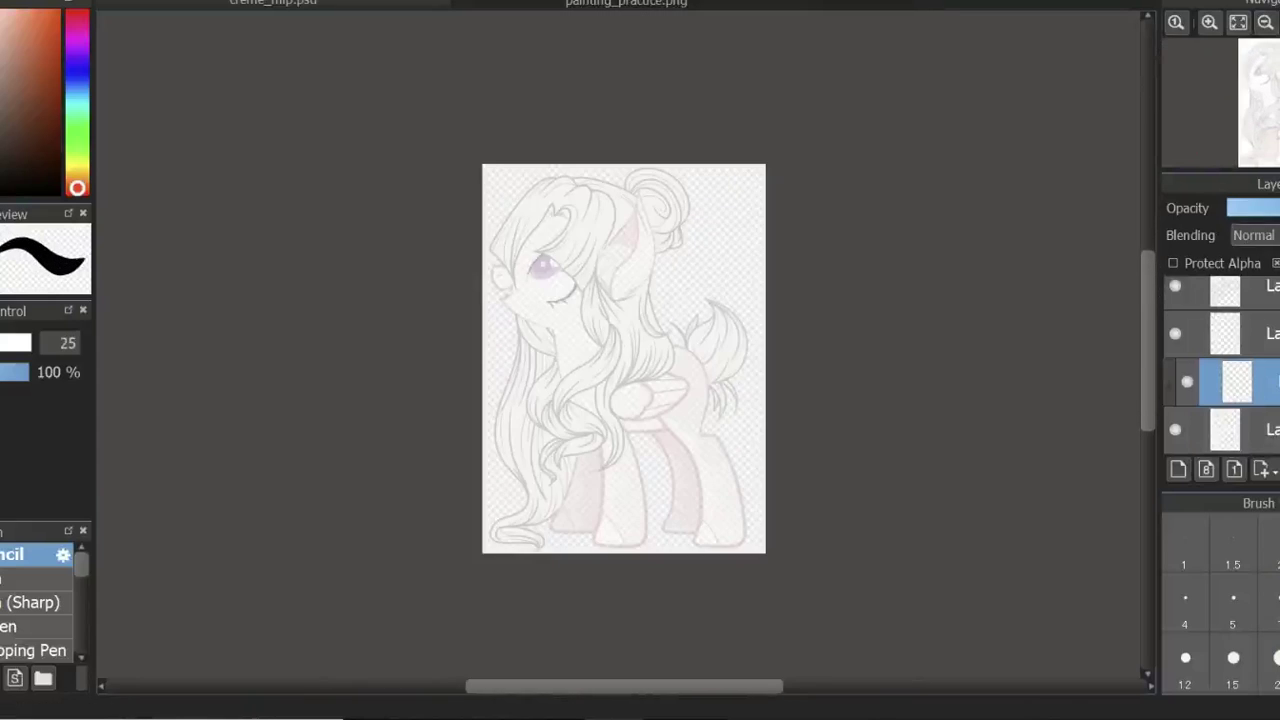
{"action": "mouse_move", "coordinate": [565, 604]}
{"action": "left_mouse_down"}
{"action": "mouse_move", "coordinate": [529, 329]}
{"action": "mouse_move", "coordinate": [757, 443]}
{"action": "mouse_move", "coordinate": [540, 150]}
{"action": "left_mouse_up"}
{"action": "left_click", "coordinate": [1240, 429]}
{"action": "left_click", "coordinate": [1187, 381]}
{"action": "left_click", "coordinate": [1187, 381]}
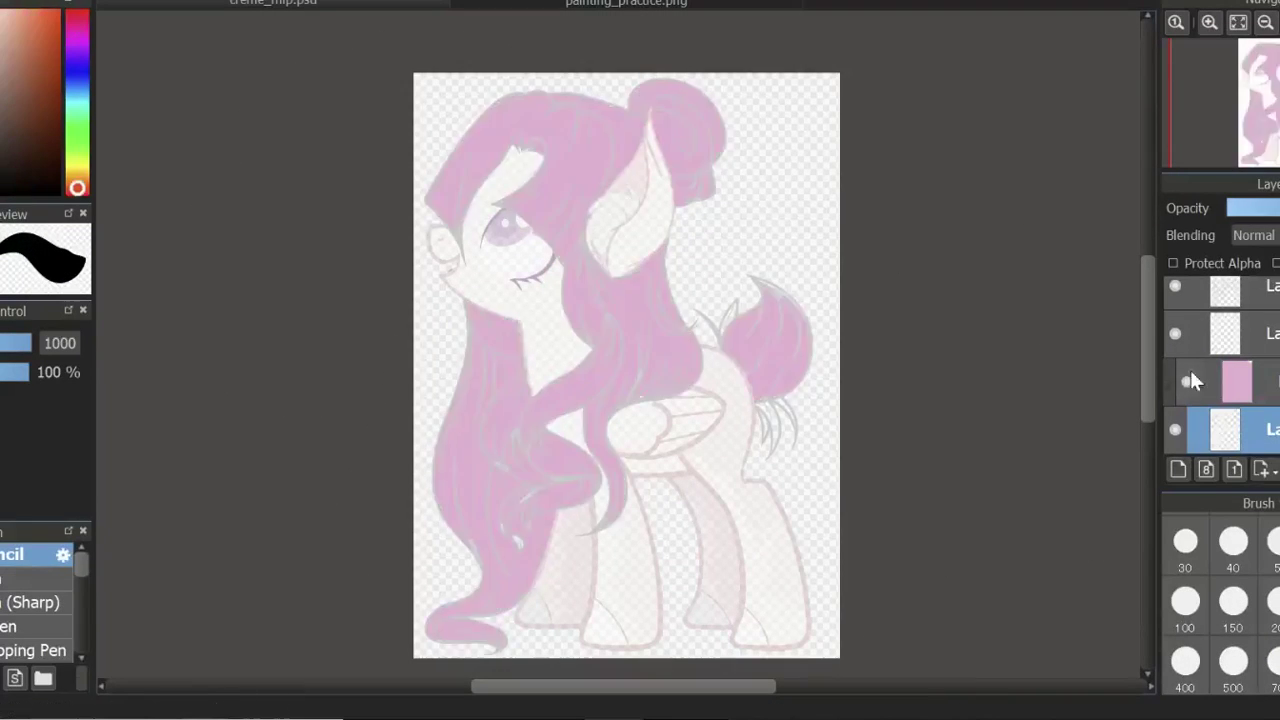
Fill the unpainted gaps between the lower curls on the hair base layer, using brush sizes 5 and 15.
{"action": "scroll", "coordinate": [588, 468], "scroll_direction": "up", "scroll_amount": 5}
{"action": "scroll", "coordinate": [1220, 560], "scroll_direction": "up", "scroll_amount": 2}
{"action": "left_click", "coordinate": [1231, 560]}
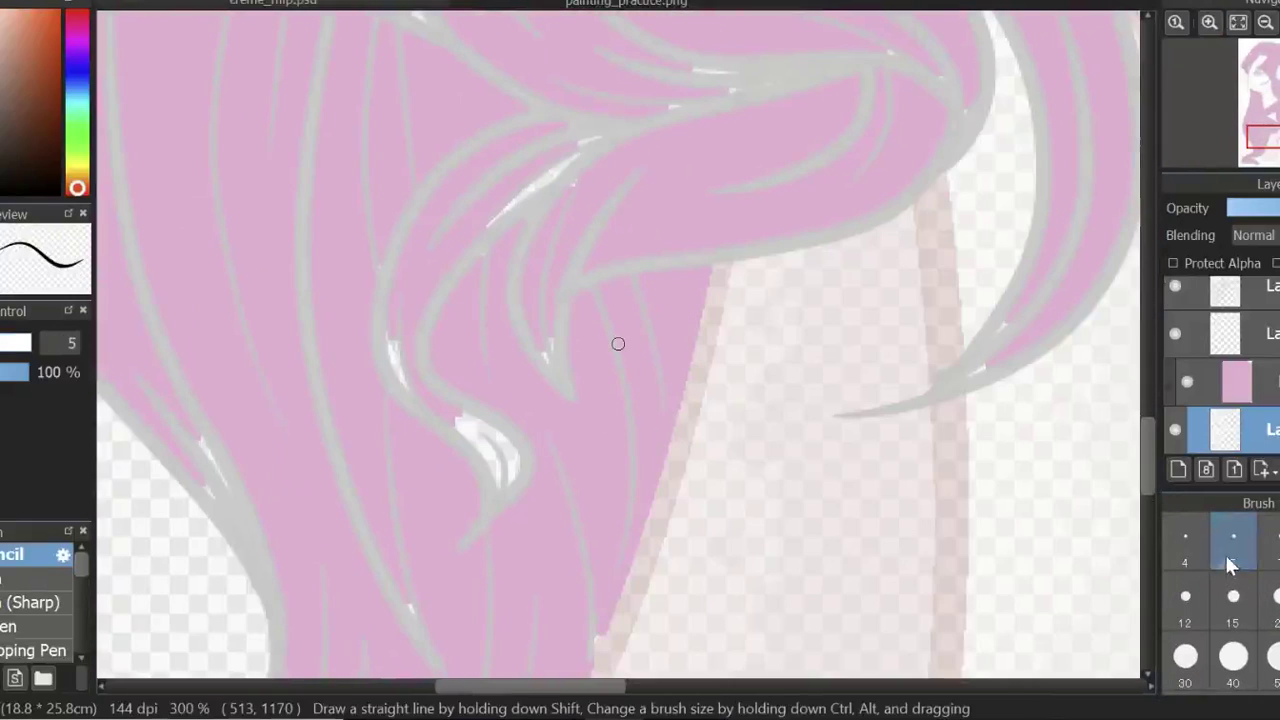
{"action": "left_click_drag", "start_coordinate": [651, 486], "coordinate": [686, 571]}
{"action": "key", "text": "ctrl+z"}
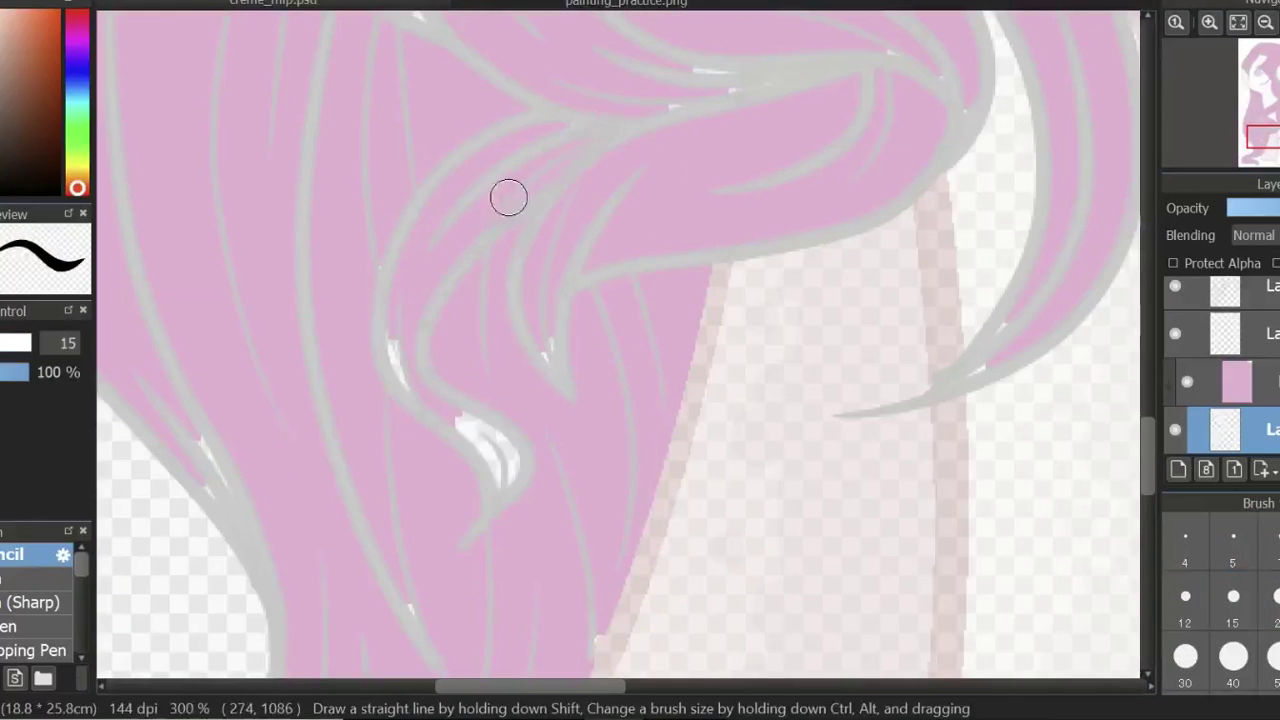
{"action": "key", "text": "ctrl+z"}
{"action": "key", "text": "ctrl+z"}
{"action": "key", "text": "ctrl+z"}
{"action": "key", "text": "ctrl+z"}
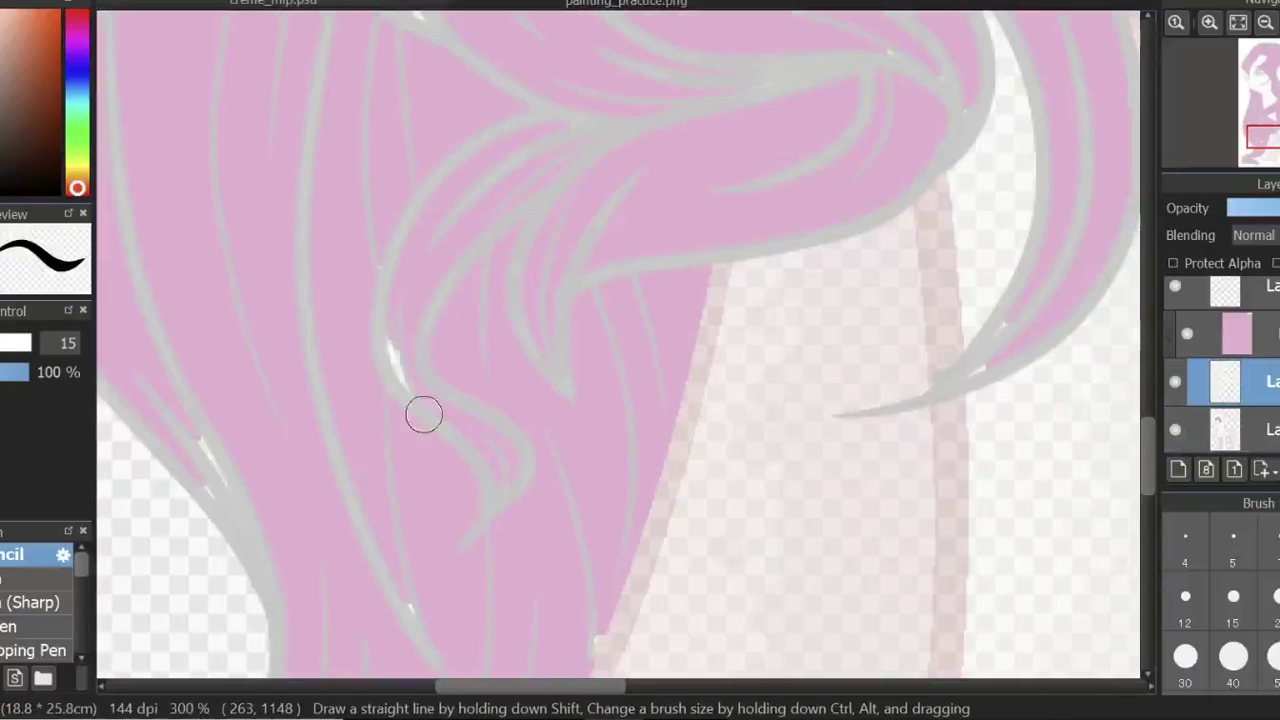
Fill the small gaps in the hair strands beside the front hoof and in the bottom curl at size 4.
{"action": "left_click_drag", "start_coordinate": [1148, 455], "coordinate": [1146, 497]}
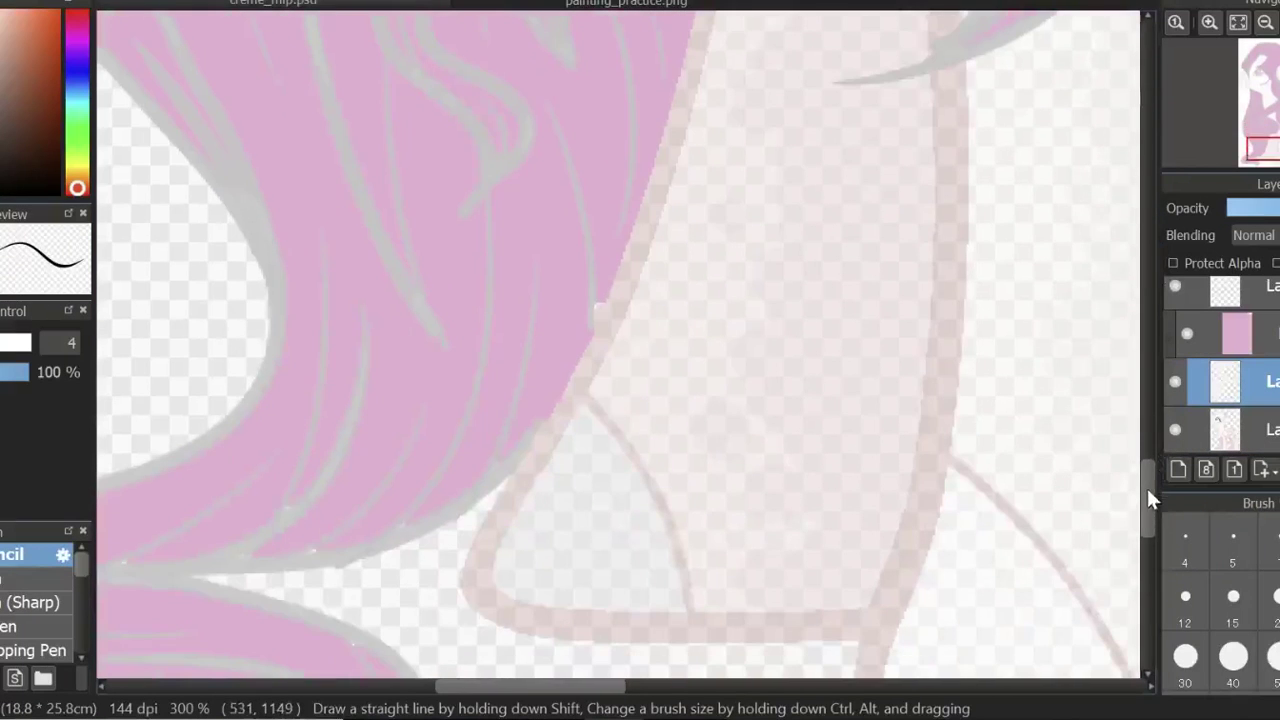
{"action": "scroll", "coordinate": [271, 492], "scroll_direction": "down", "scroll_amount": 1}
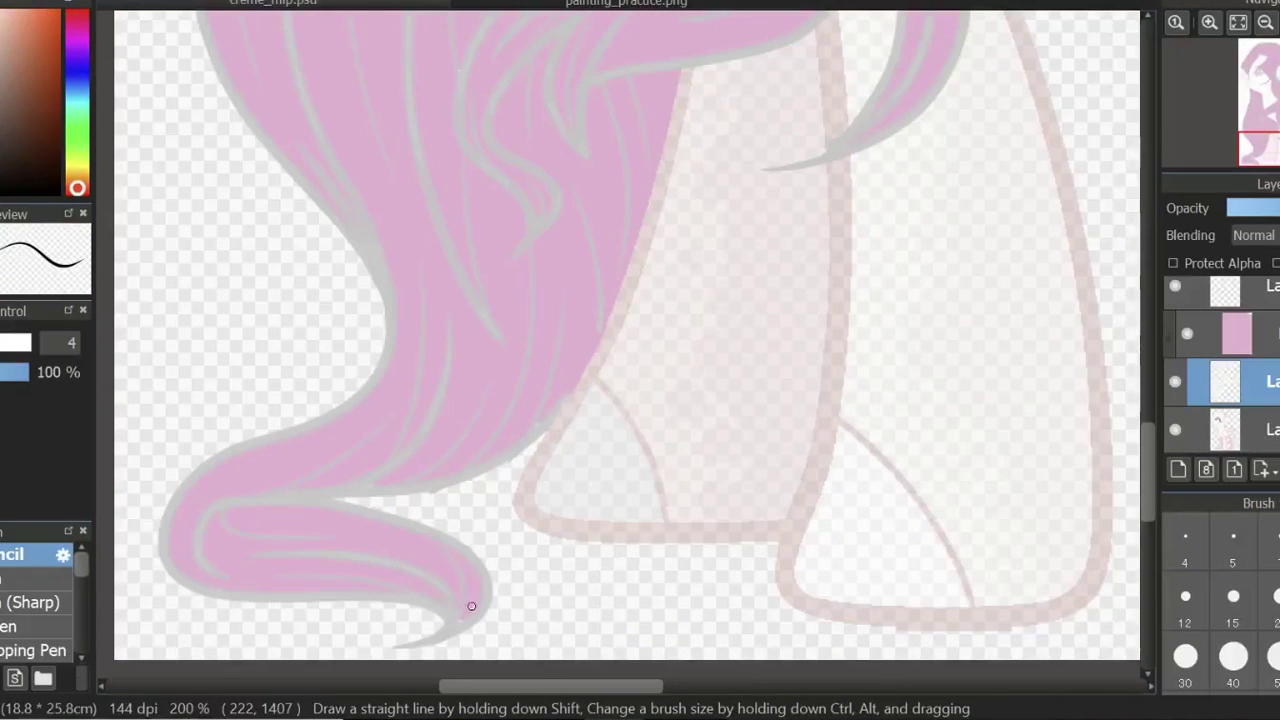
{"action": "scroll", "coordinate": [1150, 444], "scroll_direction": "up", "scroll_amount": 5}
Extend the hair base past the outlines along the outer front locks and around the chin and neck at size 40.
{"action": "left_click", "coordinate": [1233, 656]}
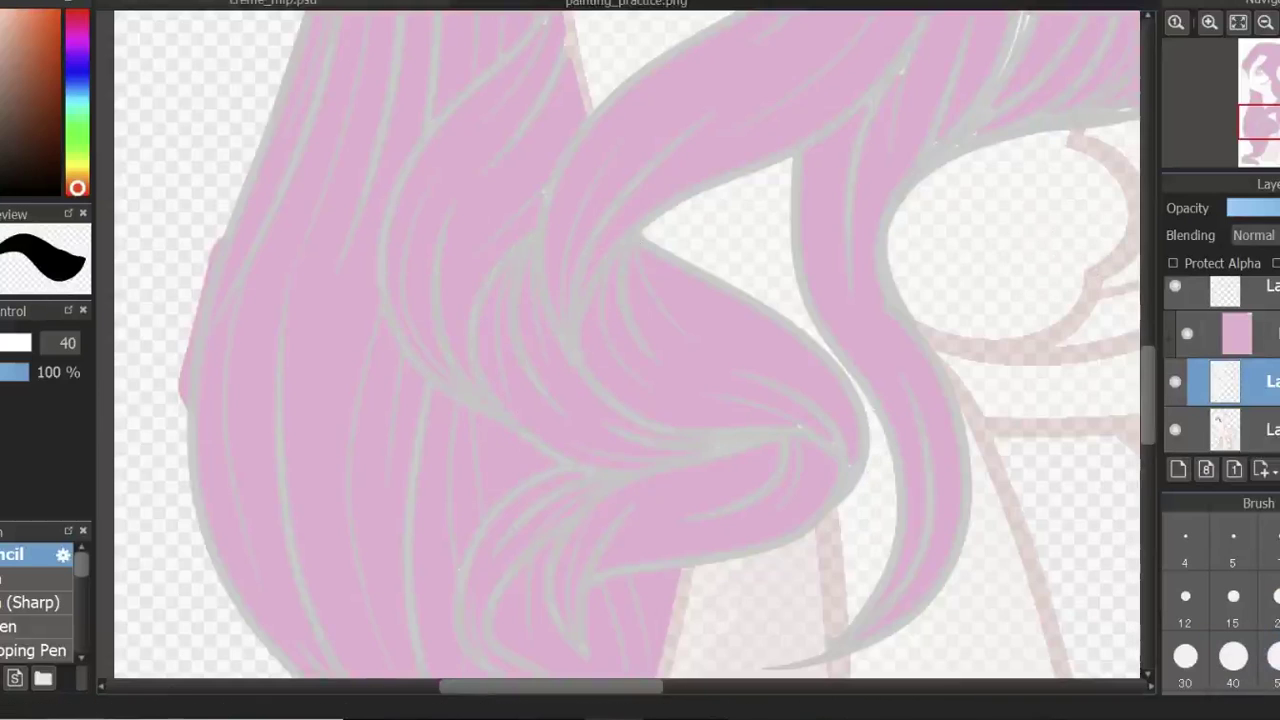
{"action": "scroll", "coordinate": [1148, 338], "scroll_direction": "up", "scroll_amount": 5}
{"action": "left_click", "coordinate": [1208, 22]}
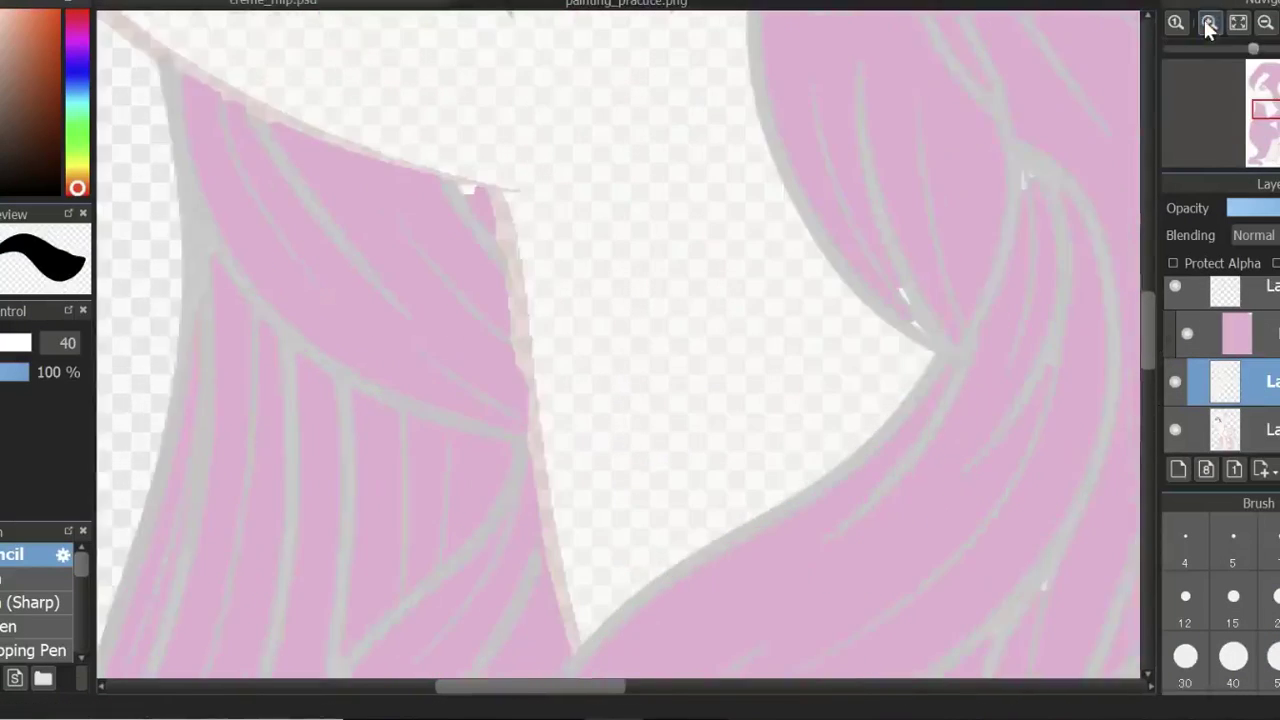
{"action": "scroll", "coordinate": [957, 229], "scroll_direction": "down", "scroll_amount": 4}
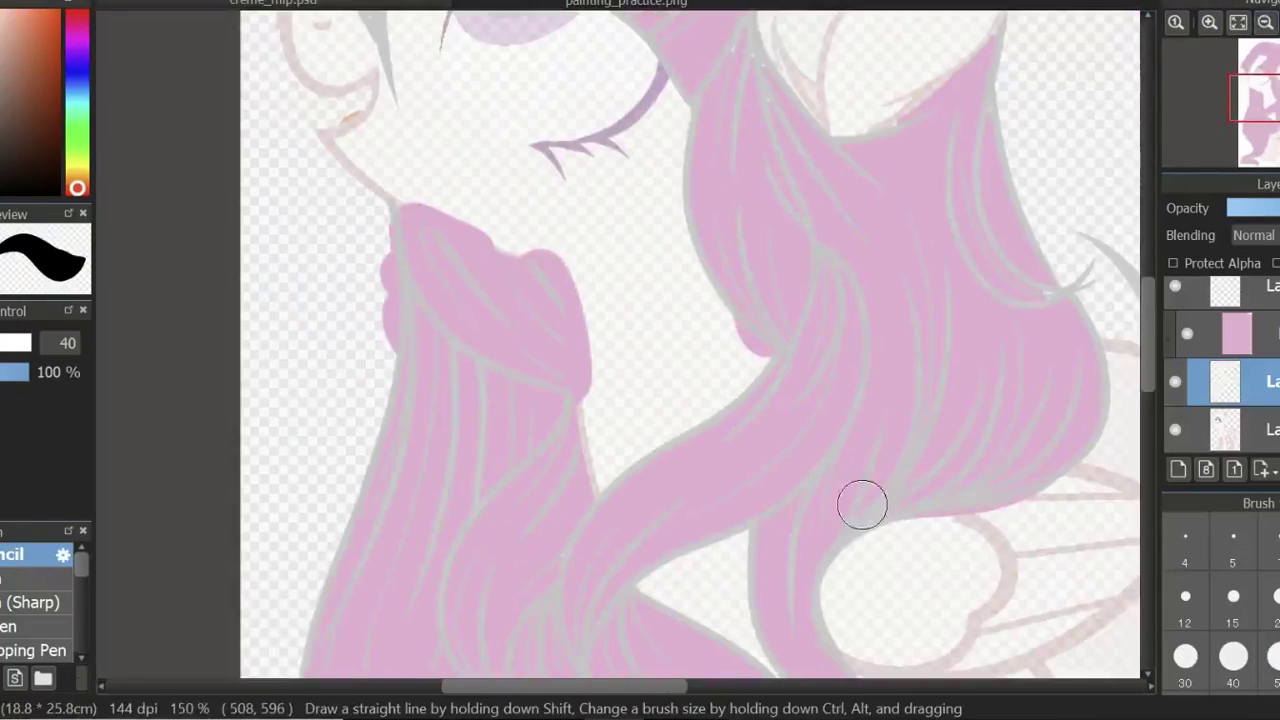
{"action": "scroll", "coordinate": [1147, 372], "scroll_direction": "down", "scroll_amount": 5}
Extend the hair base over the edges behind the ear, under the bun and around the tail tips at size 40.
{"action": "scroll", "coordinate": [609, 334], "scroll_direction": "up", "scroll_amount": 8}
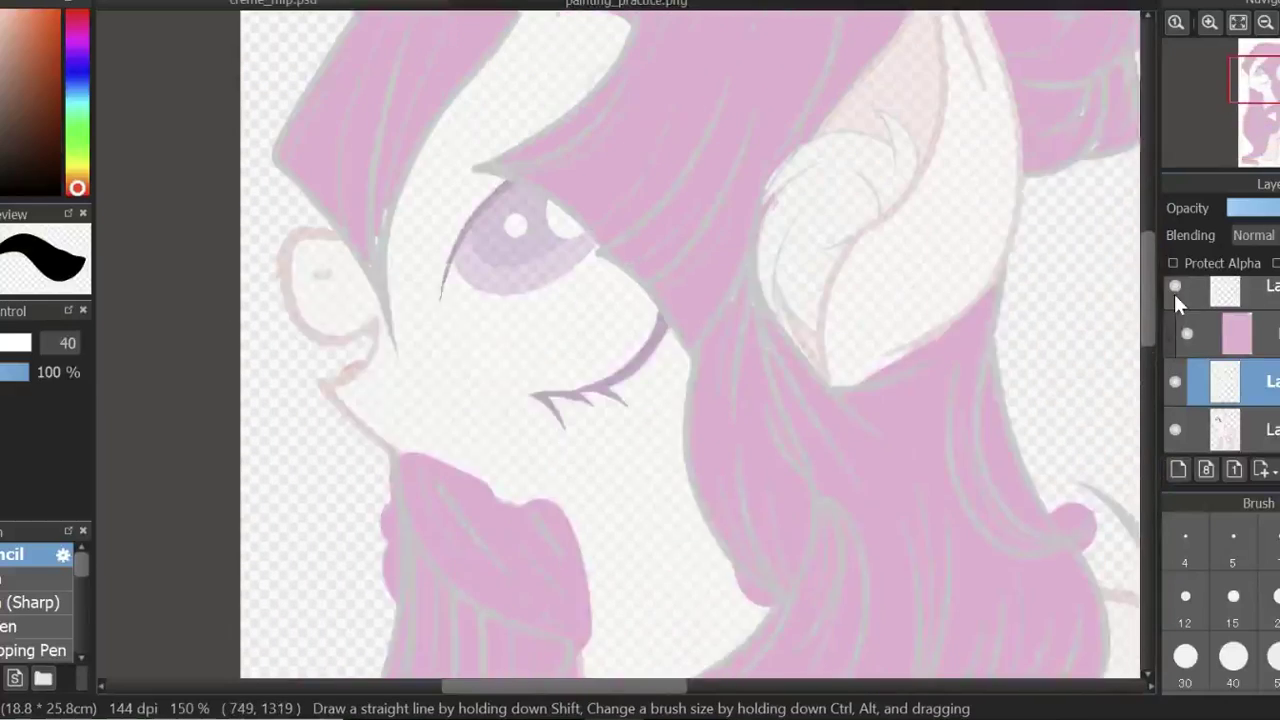
{"action": "scroll", "coordinate": [690, 345], "scroll_direction": "right", "scroll_amount": 8}
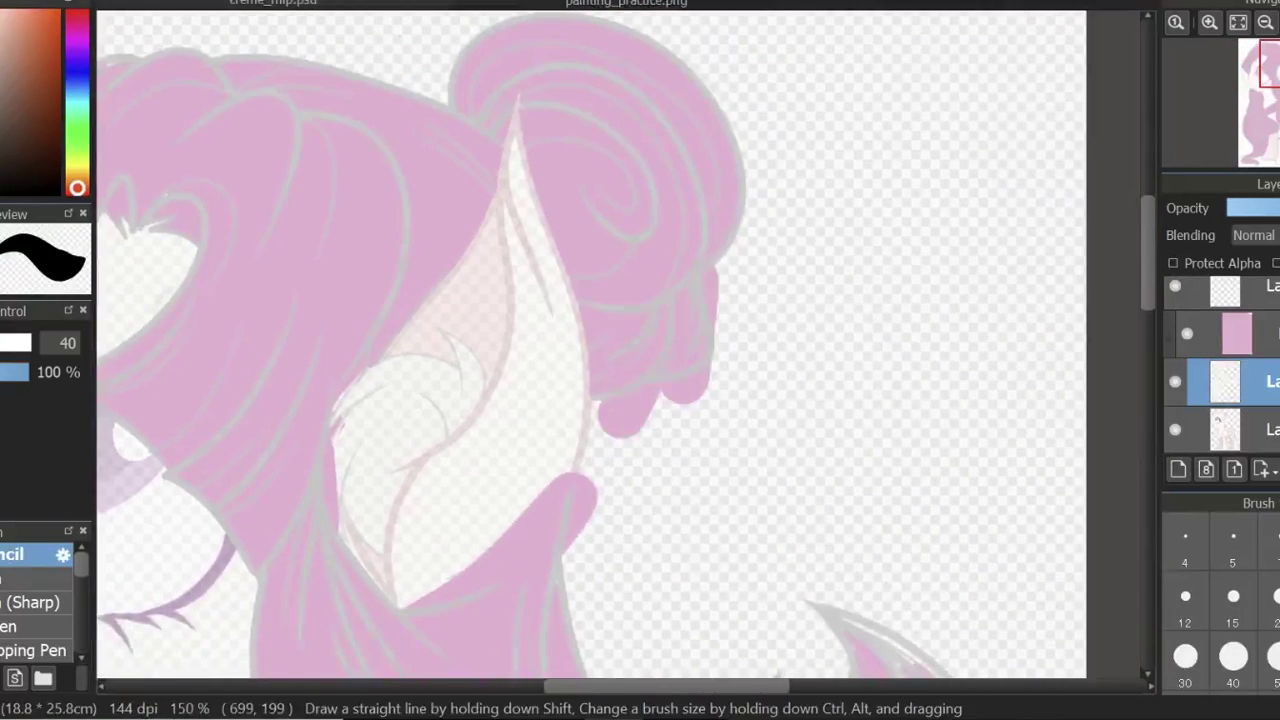
{"action": "scroll", "coordinate": [486, 391], "scroll_direction": "down", "scroll_amount": 3}
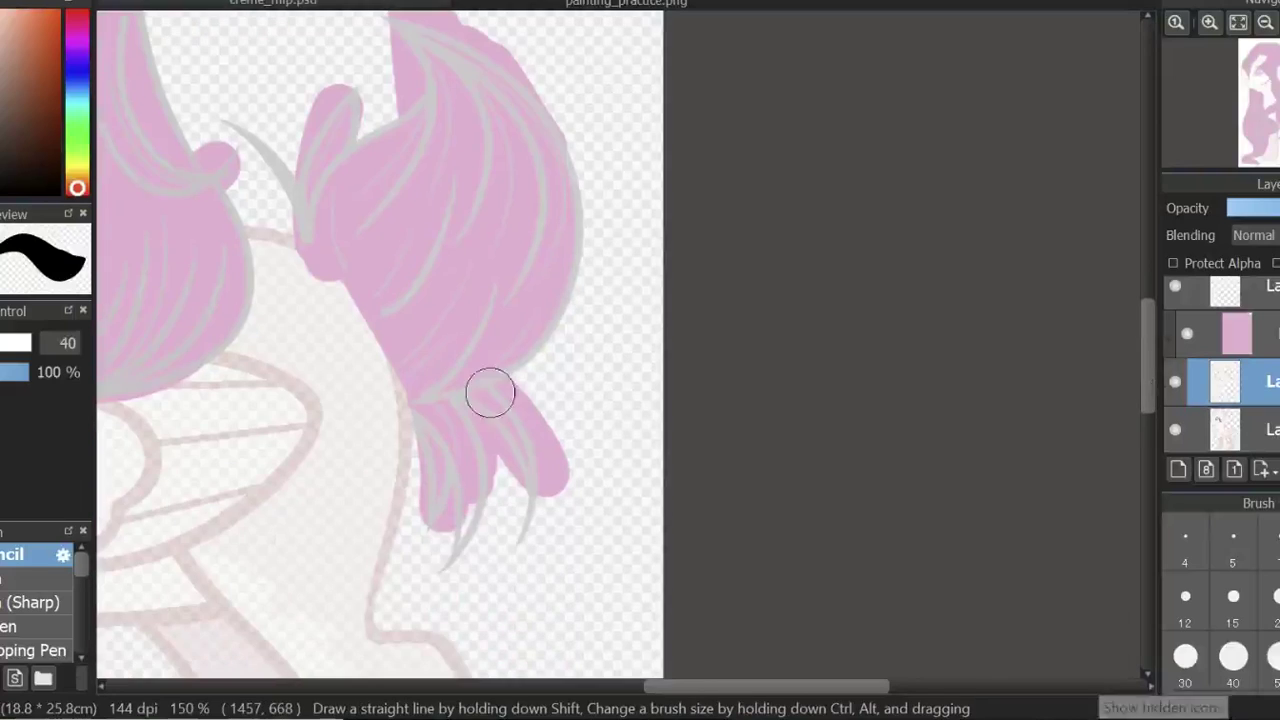
{"action": "left_click", "coordinate": [1238, 22]}
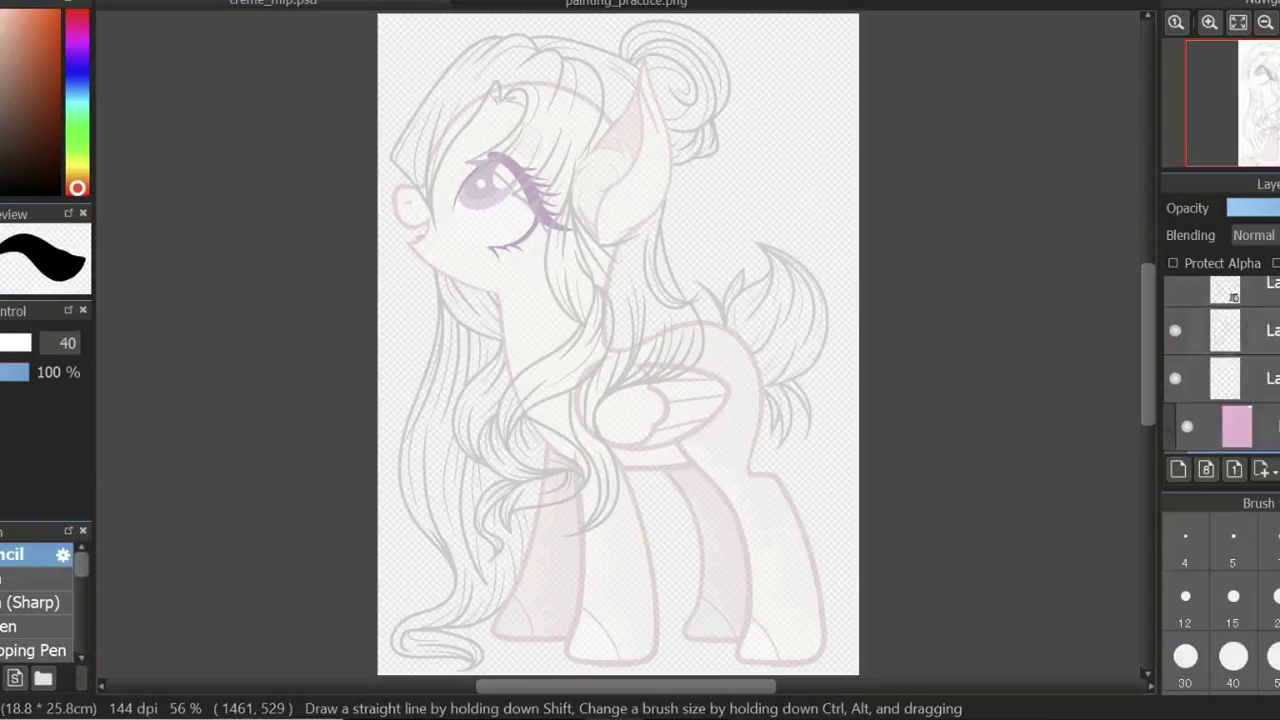
{"action": "left_click", "coordinate": [1175, 388]}
{"action": "left_click", "coordinate": [1240, 429]}
{"action": "key", "text": "w"}
{"action": "left_click", "coordinate": [684, 283]}
{"action": "left_click", "coordinate": [1175, 381]}
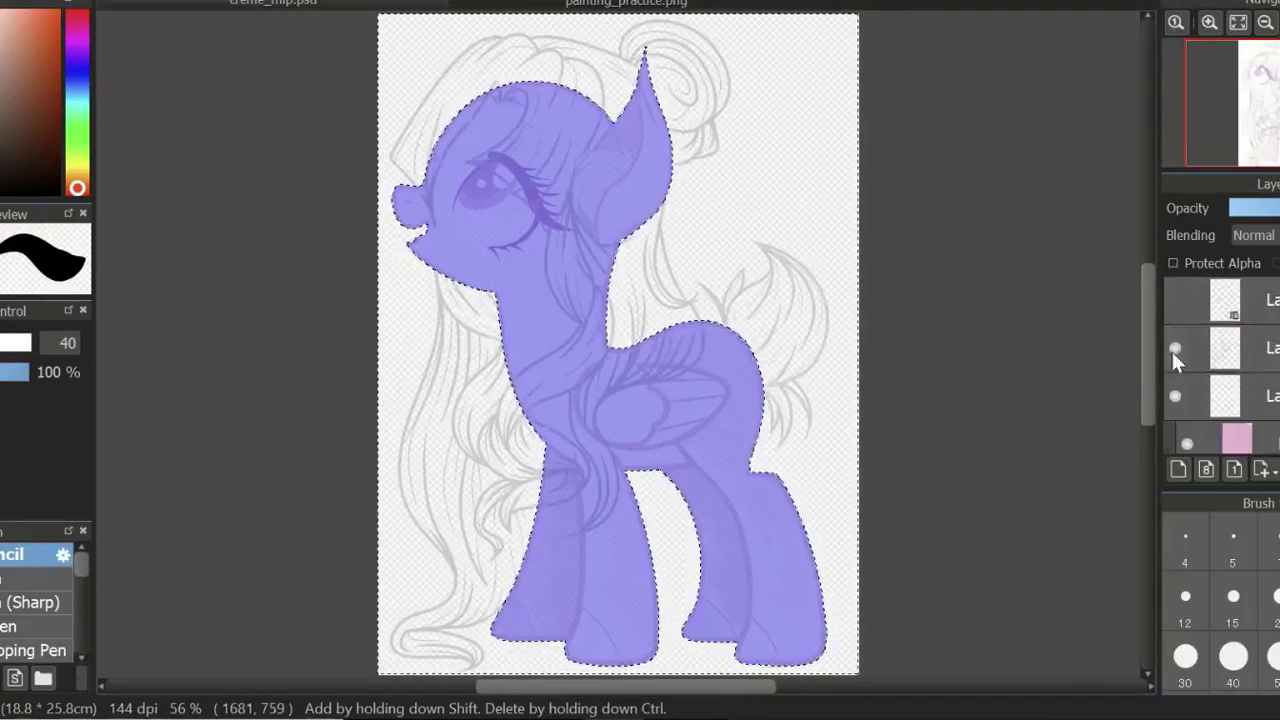
{"action": "key", "text": "b"}
{"action": "left_click", "coordinate": [1240, 381]}
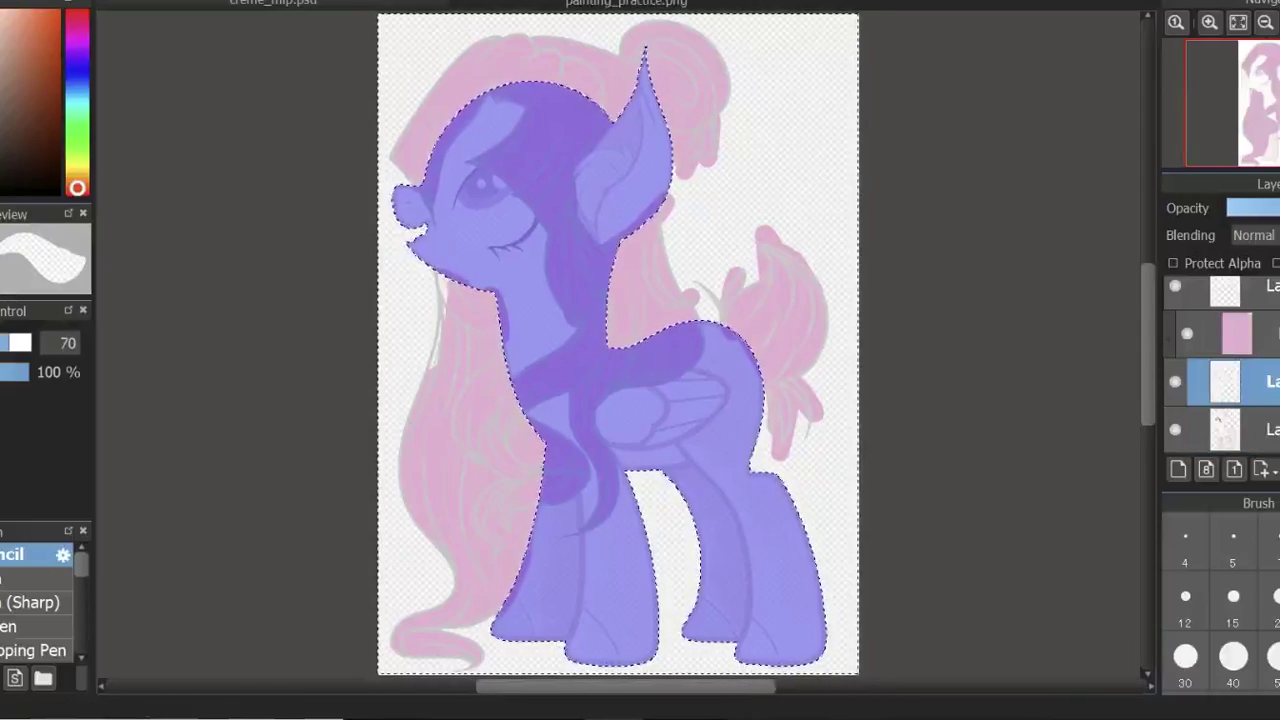
{"action": "left_click", "coordinate": [1212, 22]}
{"action": "left_click", "coordinate": [1265, 22]}
{"action": "key", "text": "ctrl+d"}
Select the background outside the pony, hair and tail outlines, hiding the hair base layer while selecting and reshowing it.
{"action": "left_click", "coordinate": [1187, 333]}
{"action": "left_click", "coordinate": [574, 100]}
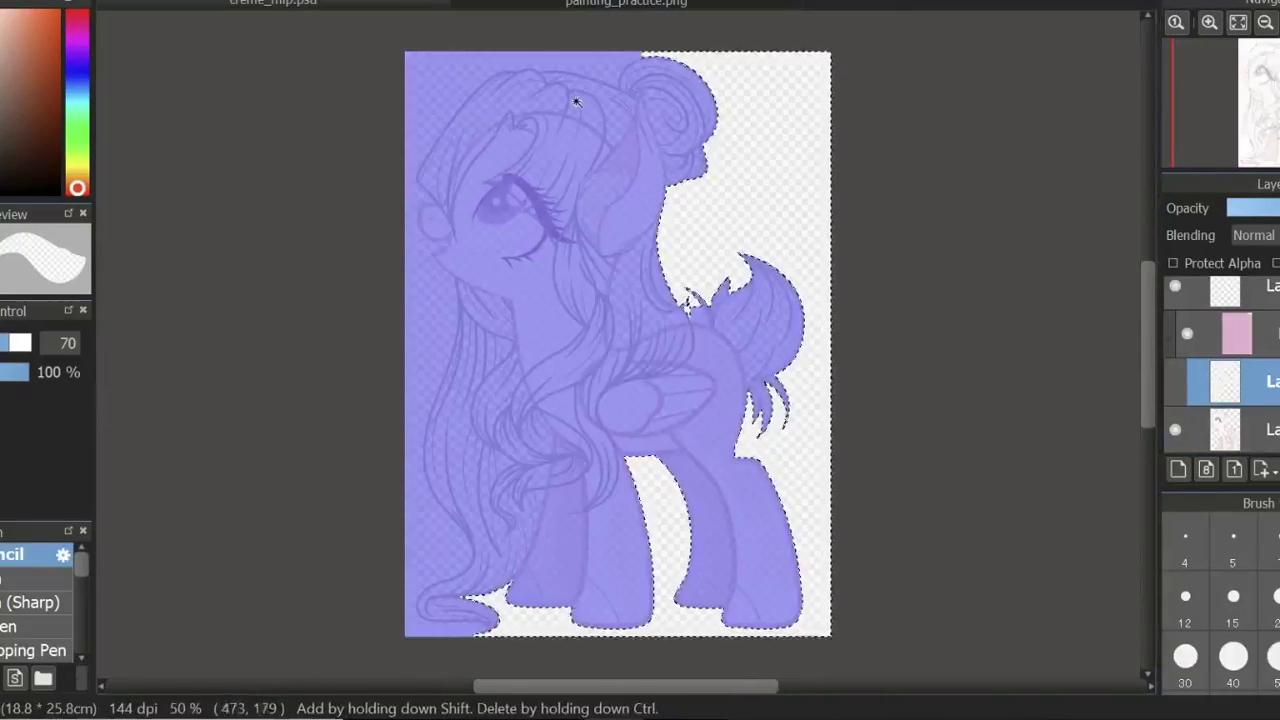
{"action": "key", "text": "ctrl+plus"}
{"action": "left_click", "coordinate": [1265, 22]}
{"action": "key", "text": "ctrl+d"}
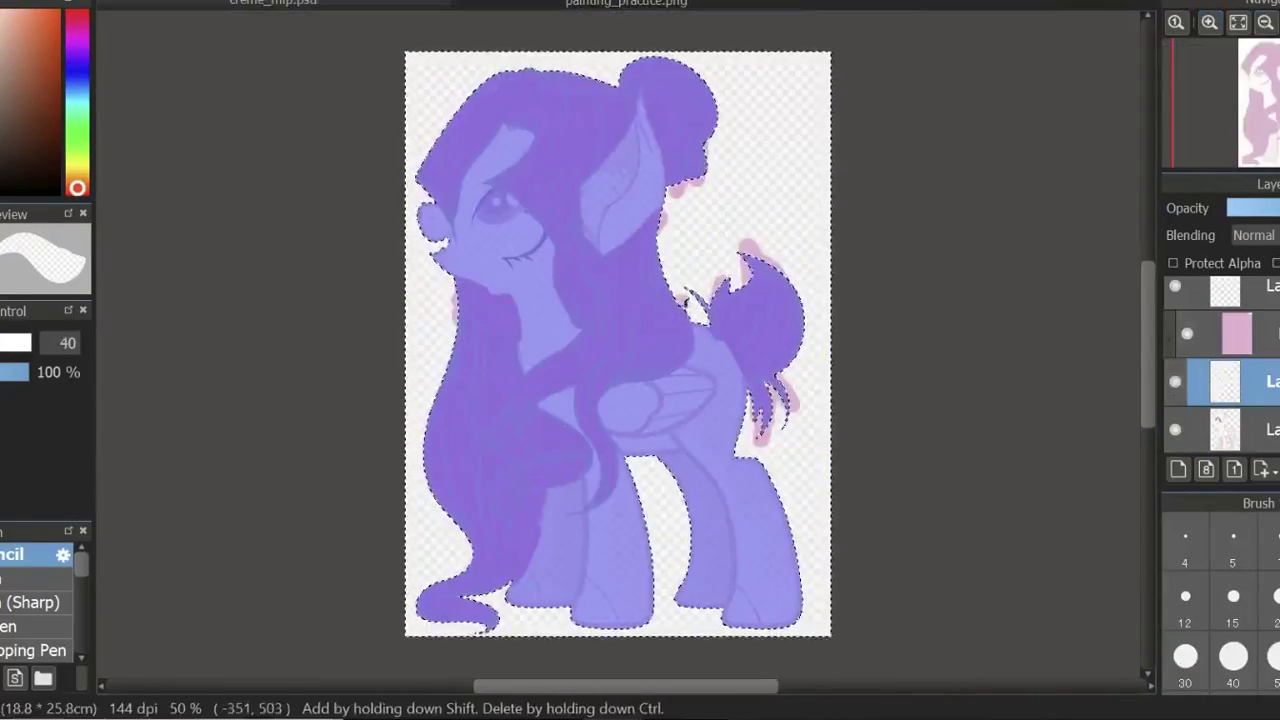
Erase the hair and tail overspill across the selected background at size 70, and clear the selection.
{"action": "key", "text": "b"}
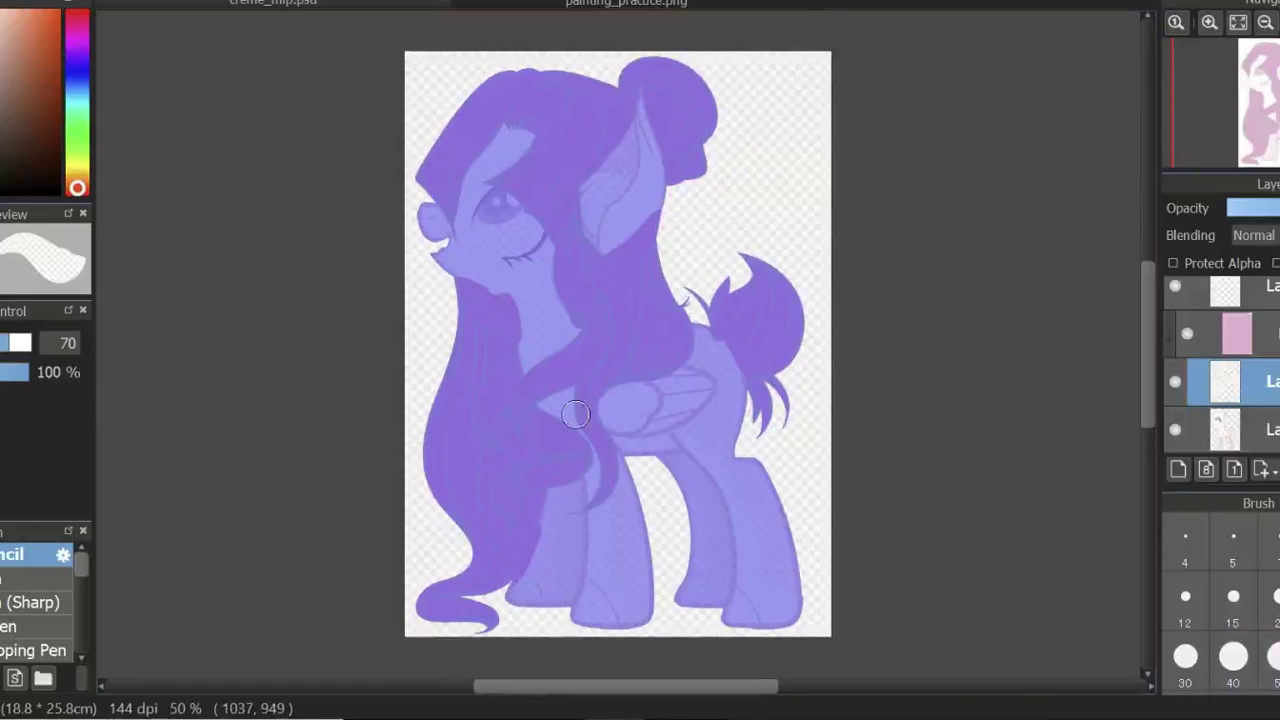
{"action": "key", "text": "ctrl+d"}
Select the rump, face and neck areas inside the outlines, hiding the hair base layer while selecting and reshowing it.
{"action": "key", "text": "w"}
{"action": "key", "text": "ctrl+plus"}
{"action": "left_click", "coordinate": [1176, 380]}
{"action": "left_click", "coordinate": [774, 381]}
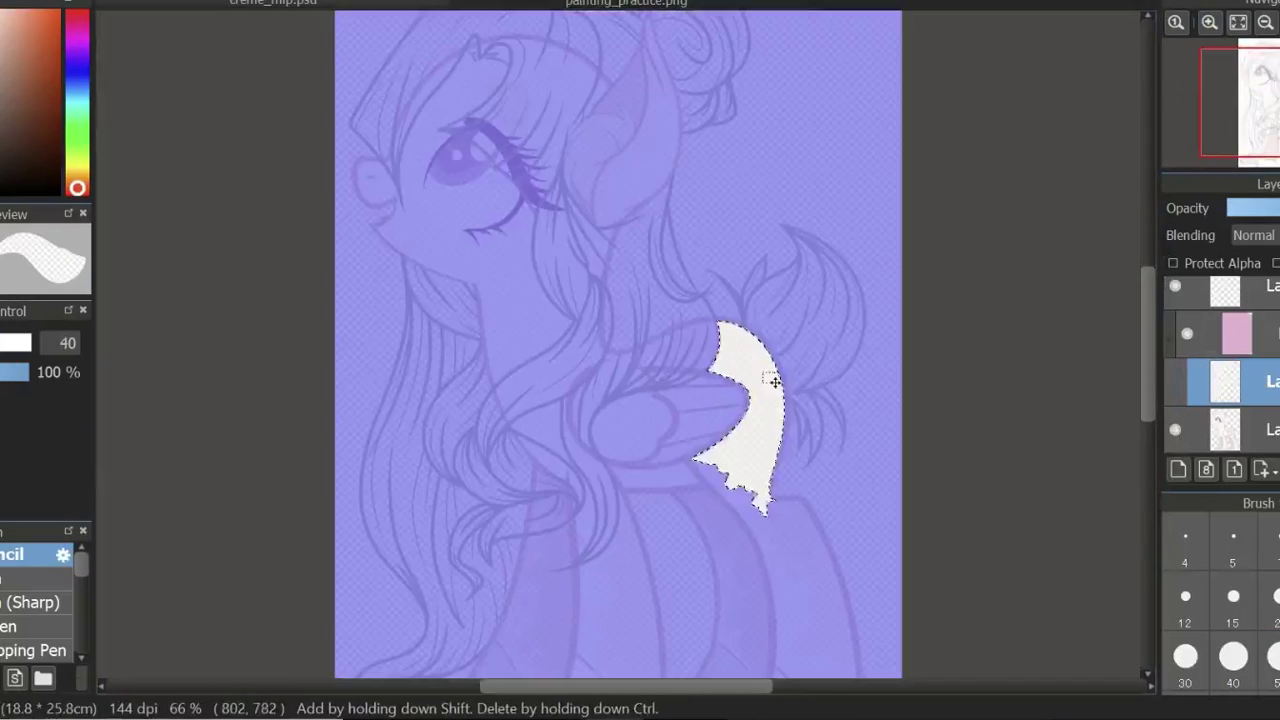
{"action": "left_click", "coordinate": [1175, 381]}
{"action": "left_click", "coordinate": [1175, 381]}
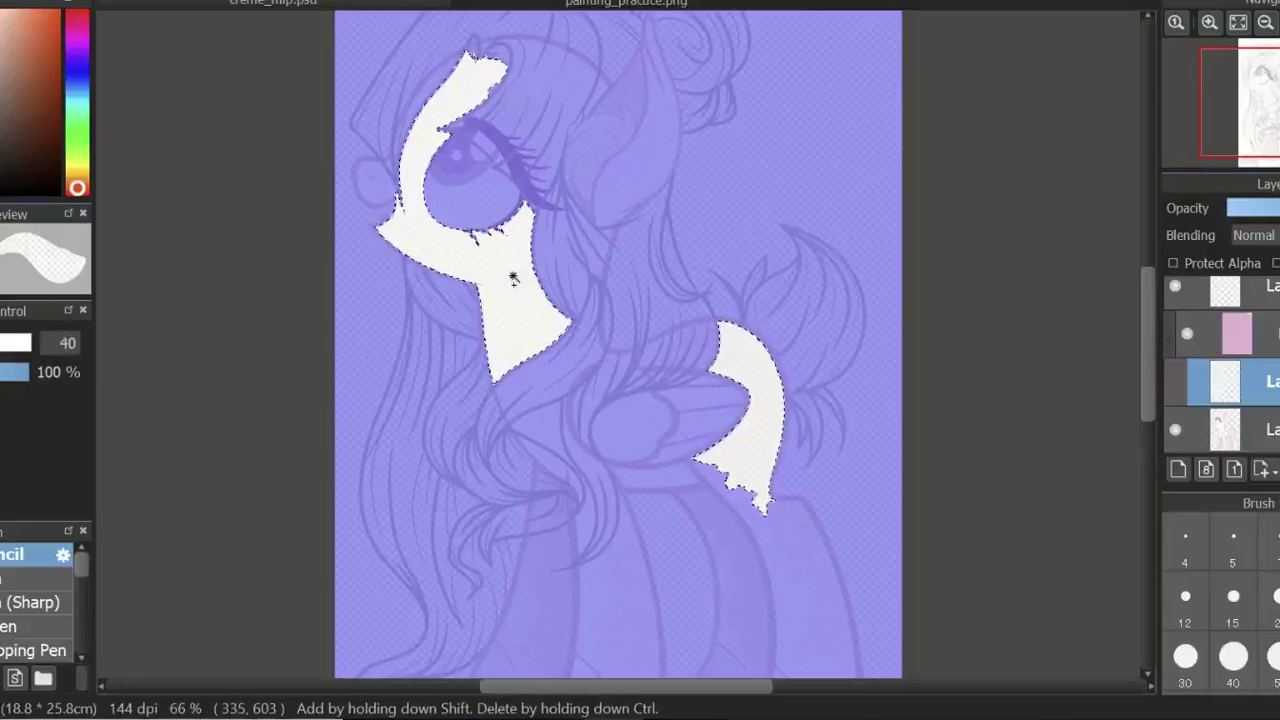
{"action": "left_click", "coordinate": [1175, 381]}
Erase the hair base overspill inside the selected face, neck and rump areas at size 70.
{"action": "key", "text": "ctrl+plus"}
{"action": "key", "text": "ctrl+plus"}
{"action": "key", "text": "ctrl+plus"}
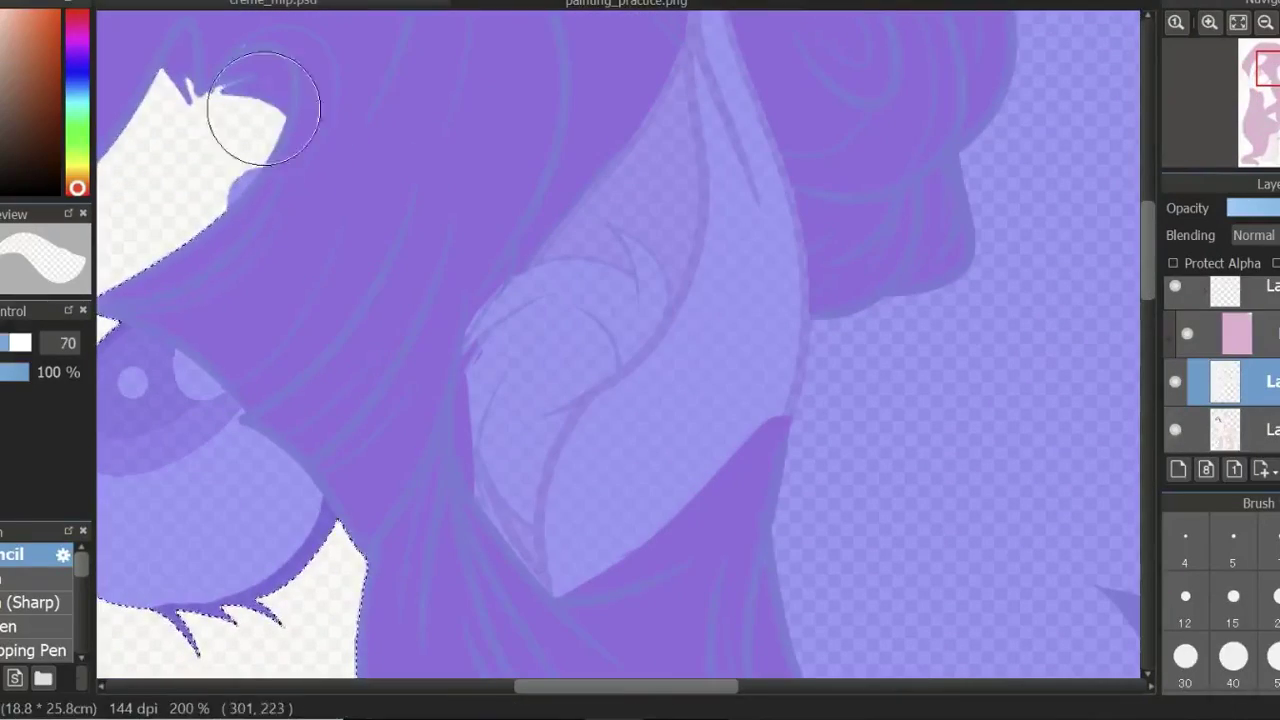
{"action": "left_click_drag", "start_coordinate": [264, 108], "coordinate": [444, 88]}
{"action": "left_click_drag", "start_coordinate": [366, 543], "coordinate": [330, 147]}
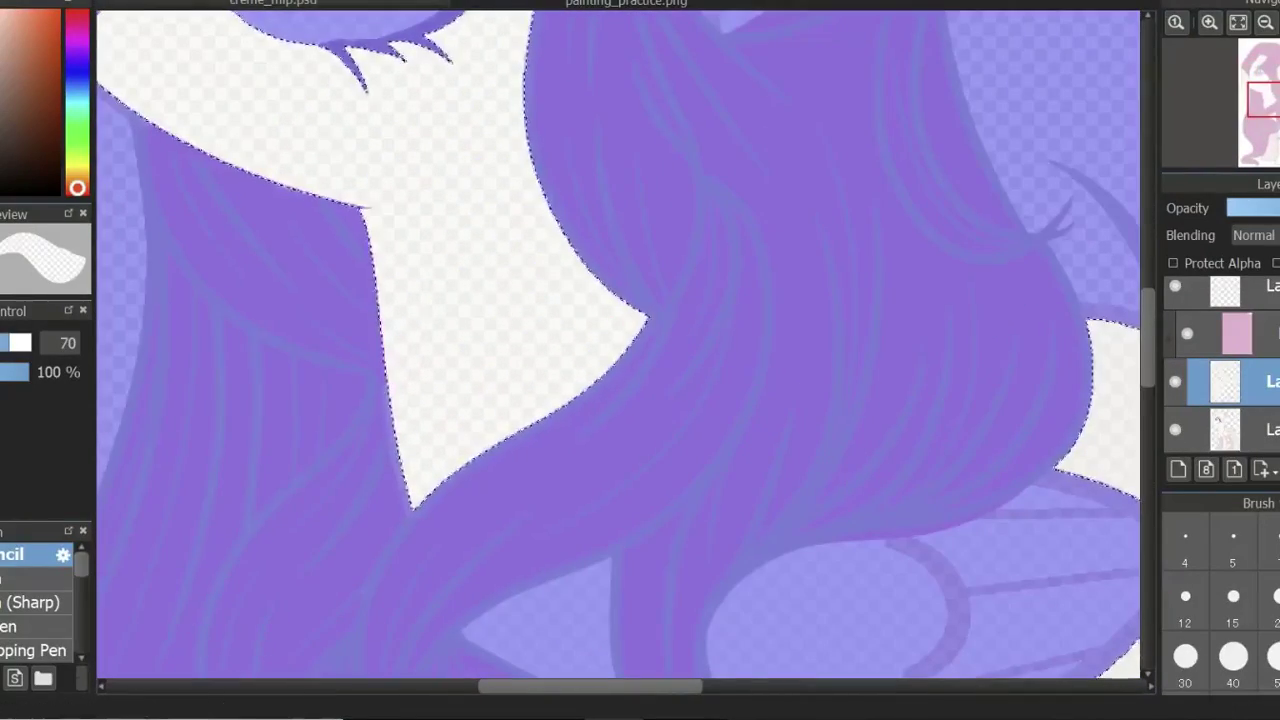
{"action": "left_click_drag", "start_coordinate": [760, 500], "coordinate": [210, 240]}
{"action": "mouse_move", "coordinate": [600, 400]}
{"action": "left_mouse_down"}
{"action": "mouse_move", "coordinate": [900, 200]}
{"action": "mouse_move", "coordinate": [700, 500]}
{"action": "mouse_move", "coordinate": [974, 166]}
{"action": "left_mouse_up"}
Select the ear and its inner fur with the hair base hidden, and clear the reshown base's overspill there at size 70.
{"action": "key", "text": "ctrl+plus"}
{"action": "left_click", "coordinate": [1176, 383]}
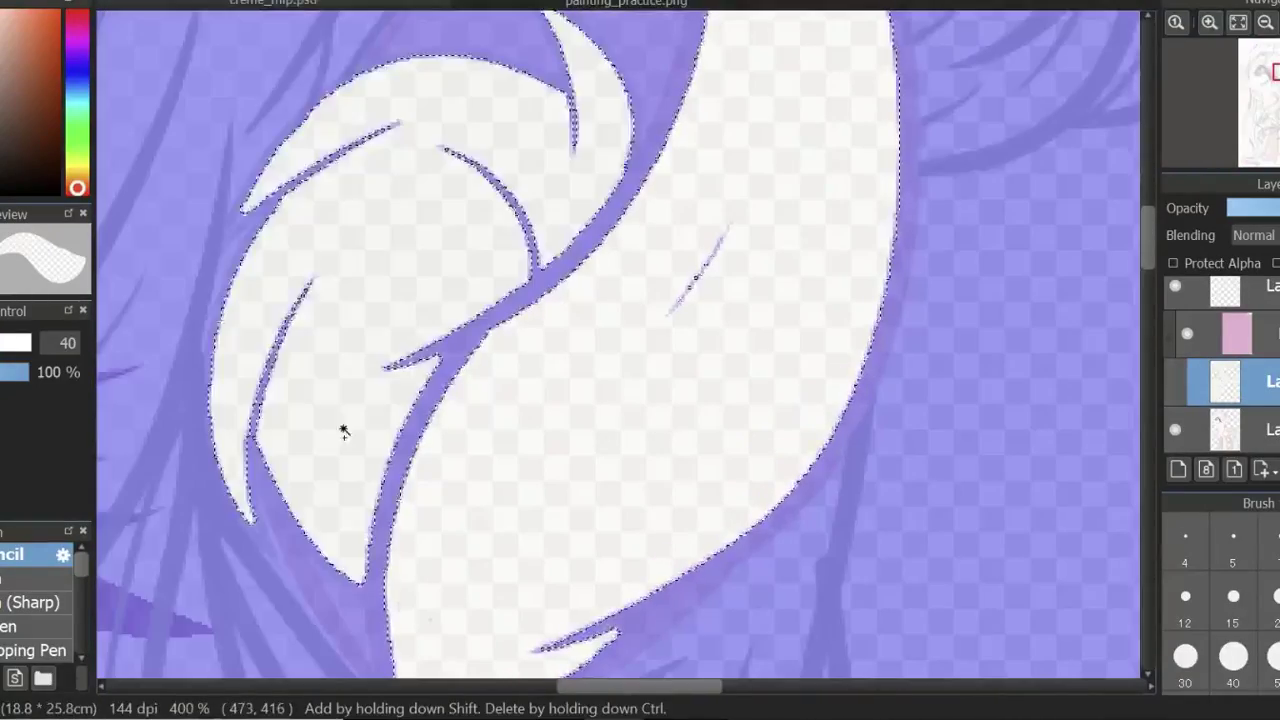
{"action": "left_click", "coordinate": [1179, 375]}
{"action": "left_click", "coordinate": [1265, 24]}
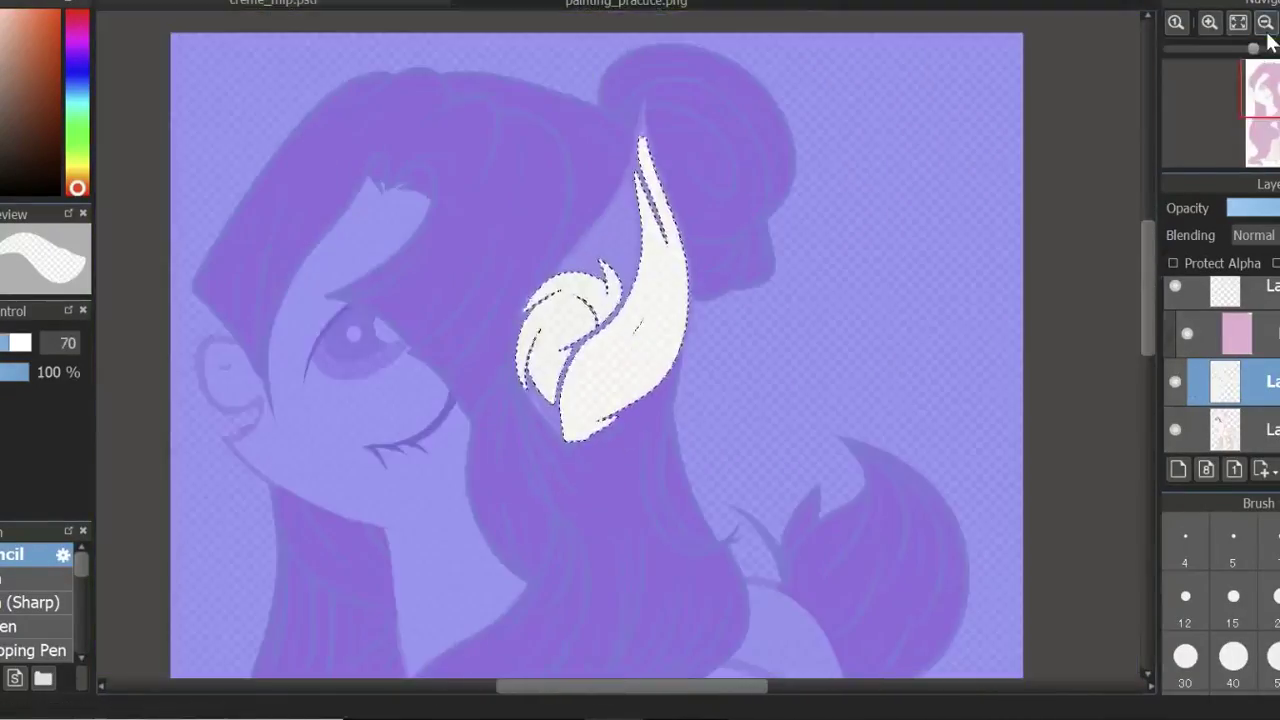
{"action": "left_click", "coordinate": [1265, 22]}
{"action": "left_click", "coordinate": [1265, 22]}
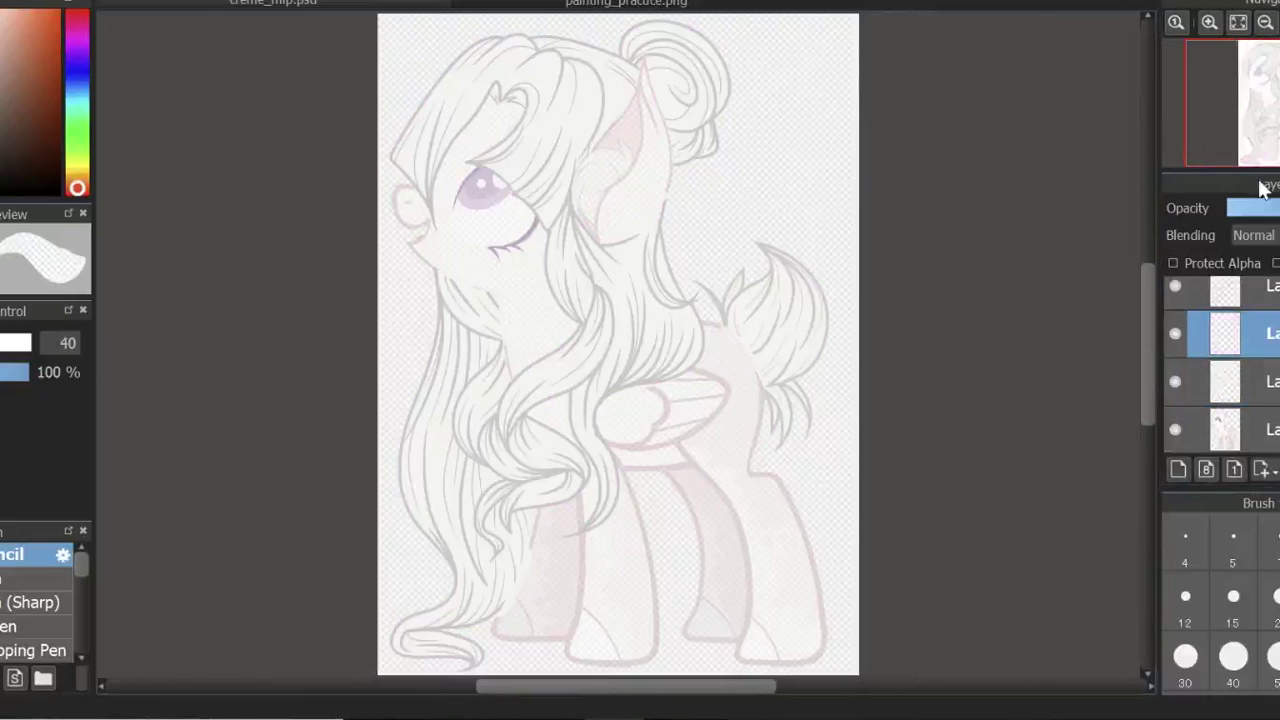
Erase the hair base overspill along the front leg outline and above the hoof at size 70.
{"action": "left_click", "coordinate": [1237, 381]}
{"action": "left_click", "coordinate": [1209, 22]}
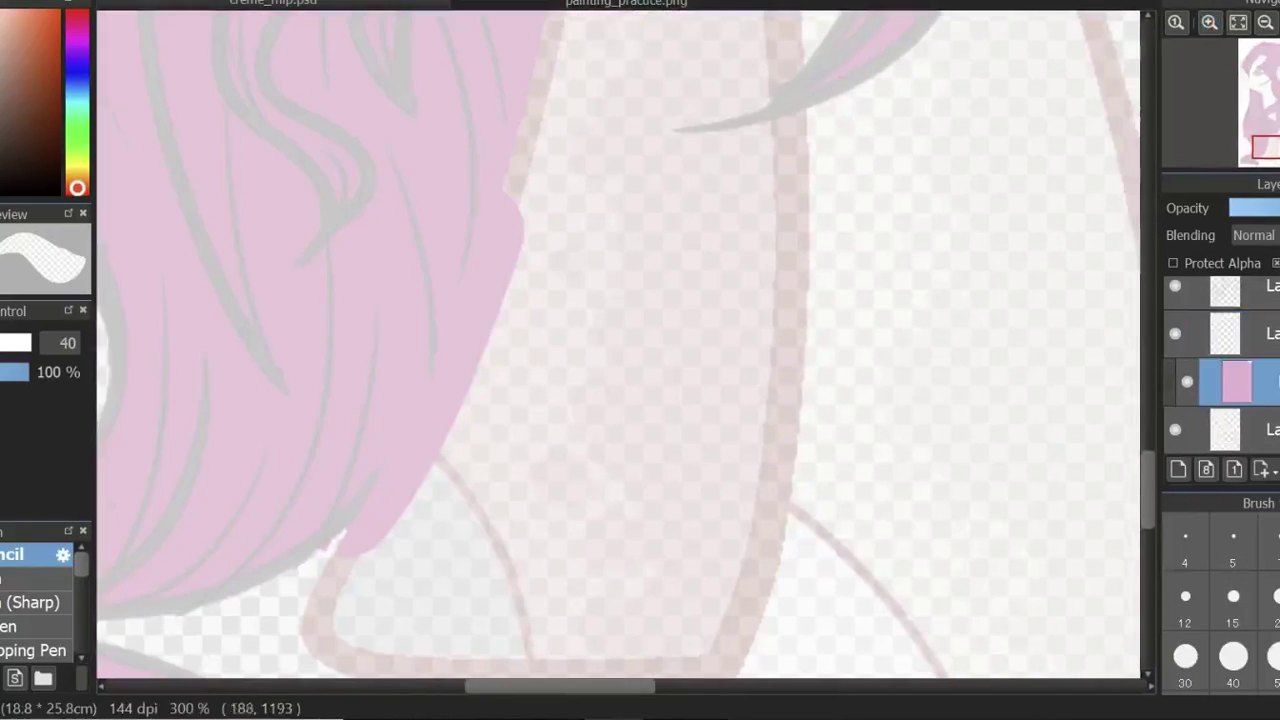
{"action": "left_click", "coordinate": [1240, 429]}
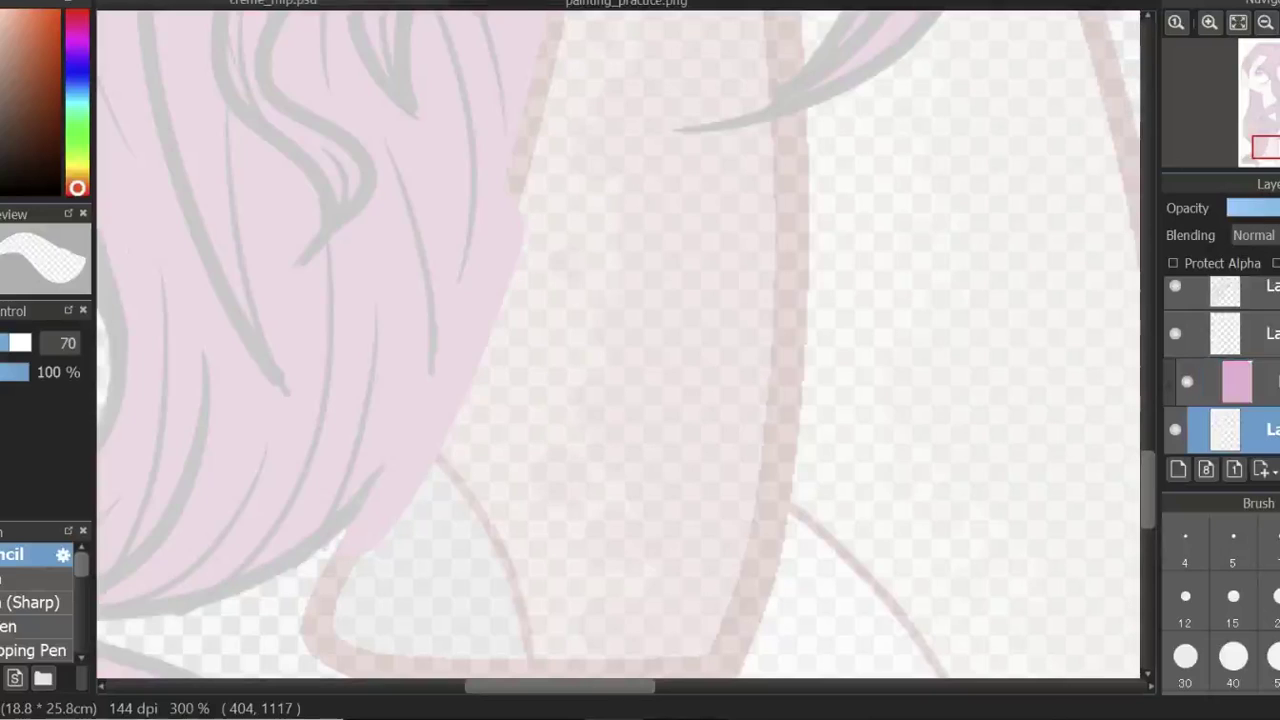
{"action": "left_click", "coordinate": [1237, 381]}
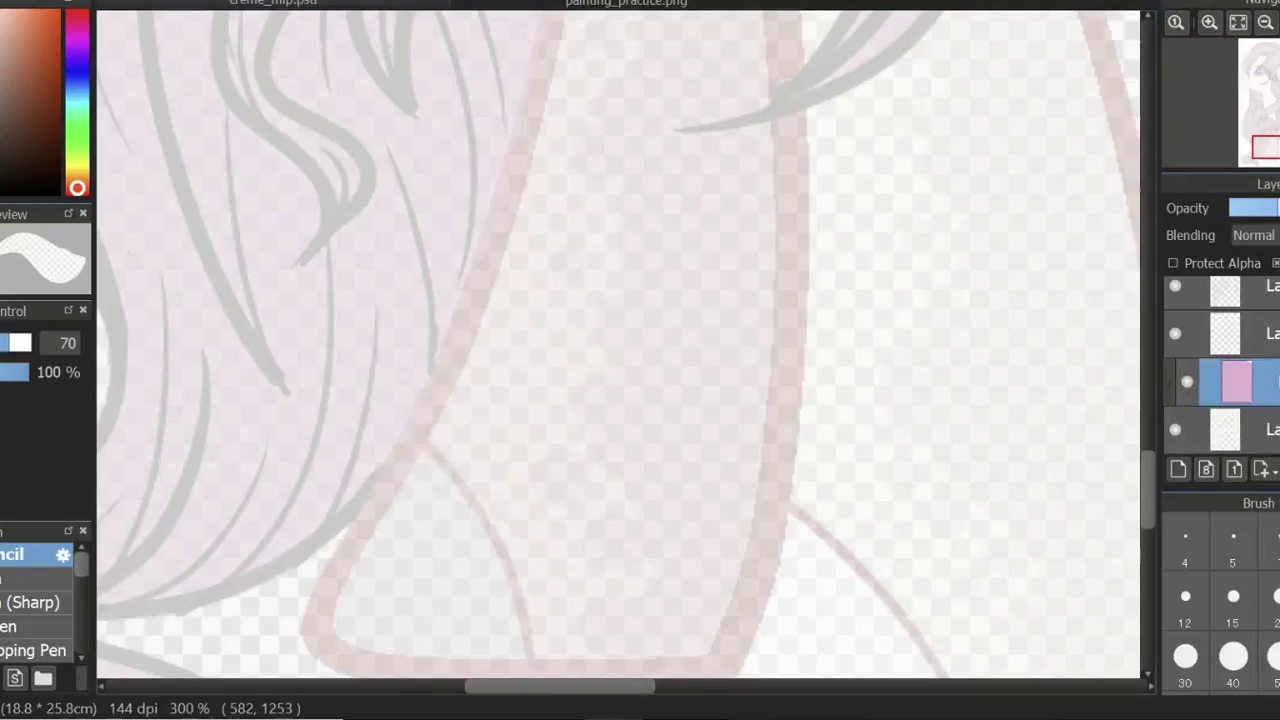
{"action": "left_click", "coordinate": [1240, 429]}
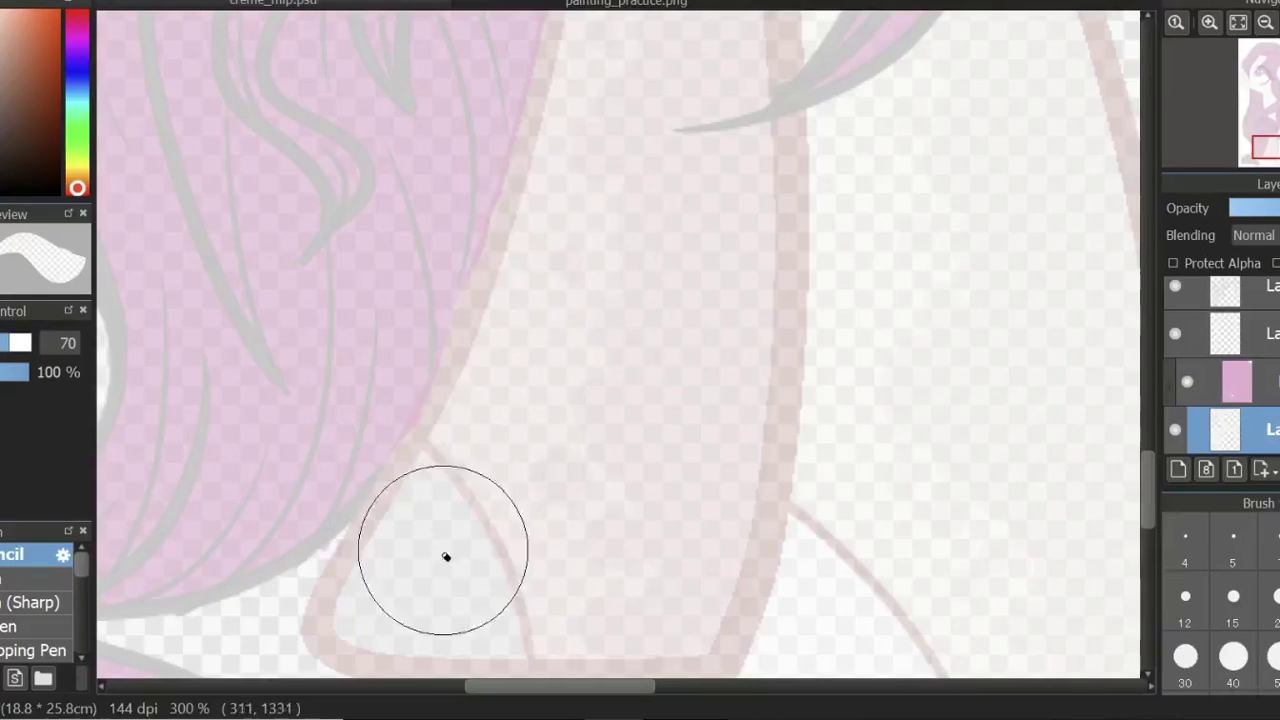
{"action": "left_click", "coordinate": [1238, 22]}
Erase the tail base along the selected rump outline at size 70.
{"action": "left_click", "coordinate": [1209, 22]}
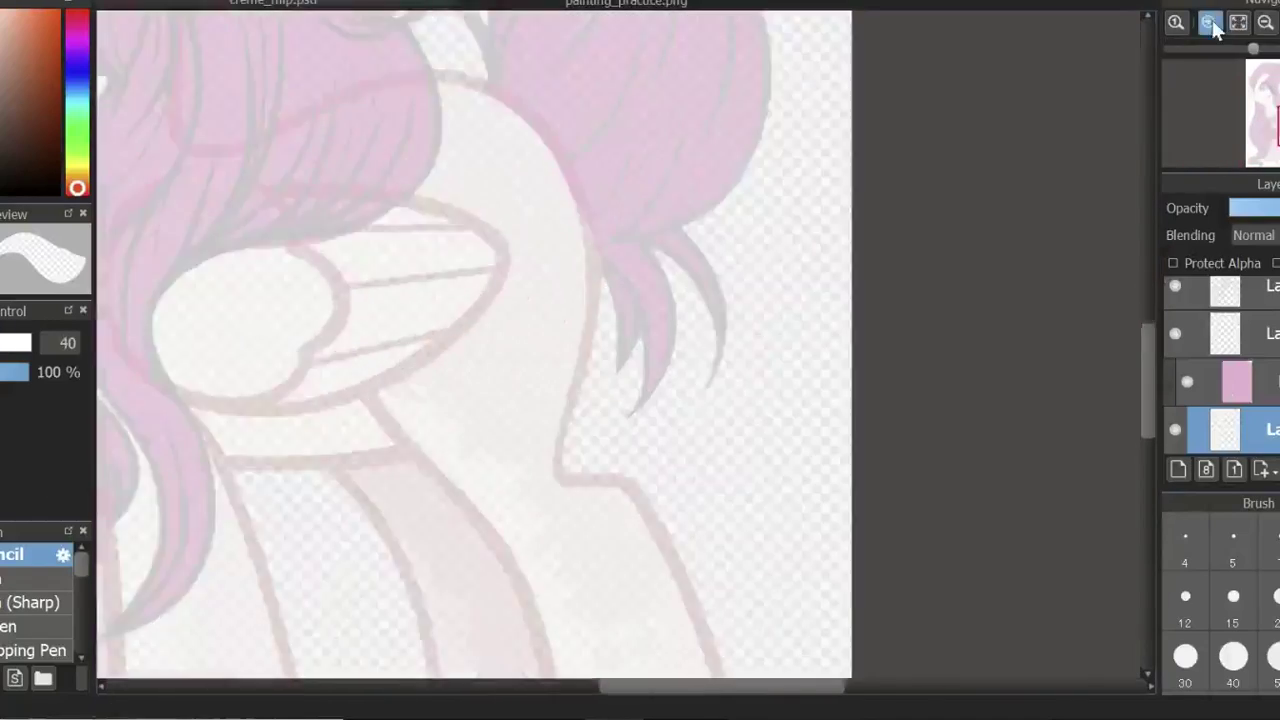
{"action": "left_click", "coordinate": [1209, 22]}
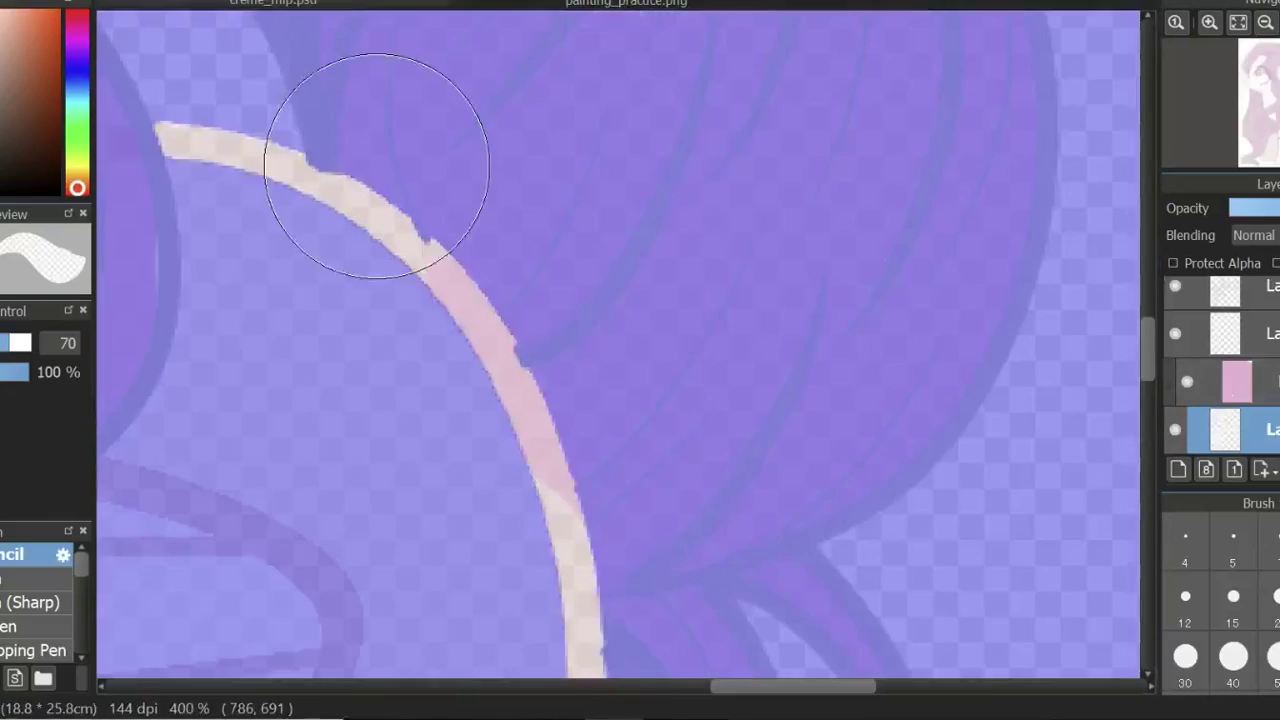
{"action": "left_click", "coordinate": [1237, 381]}
{"action": "left_click", "coordinate": [1260, 23]}
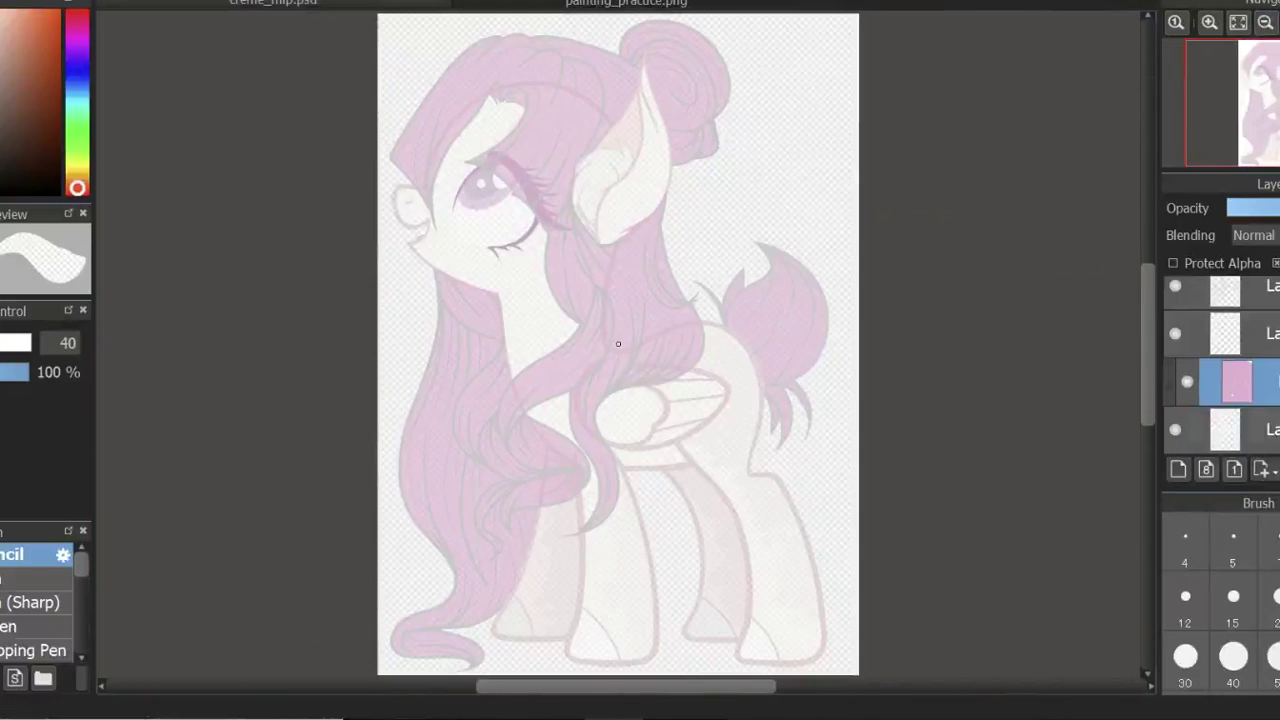
Paint over the body outlines showing through the hair beside the neck and above the wing at size 40.
{"action": "scroll", "coordinate": [618, 343], "scroll_direction": "up", "scroll_amount": 3}
{"action": "left_click", "coordinate": [1184, 334]}
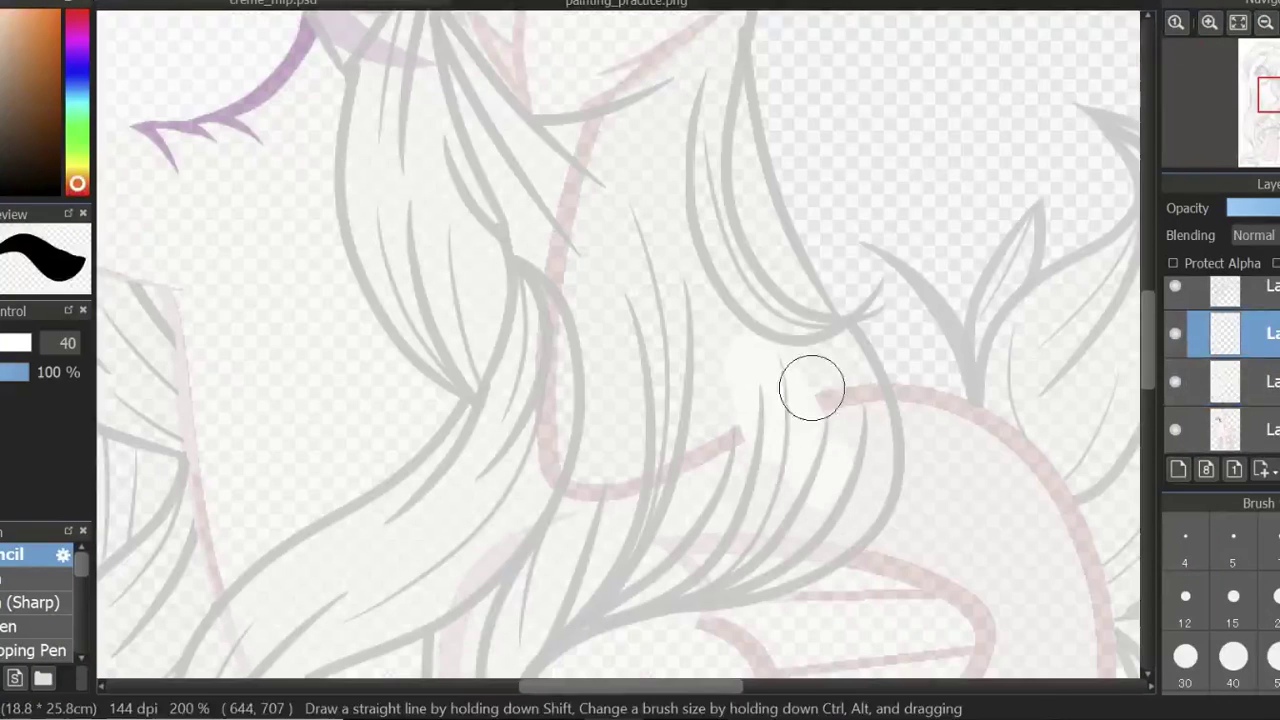
{"action": "mouse_move", "coordinate": [568, 573]}
{"action": "left_mouse_down"}
{"action": "mouse_move", "coordinate": [511, 525]}
{"action": "mouse_move", "coordinate": [543, 370]}
{"action": "left_mouse_up"}
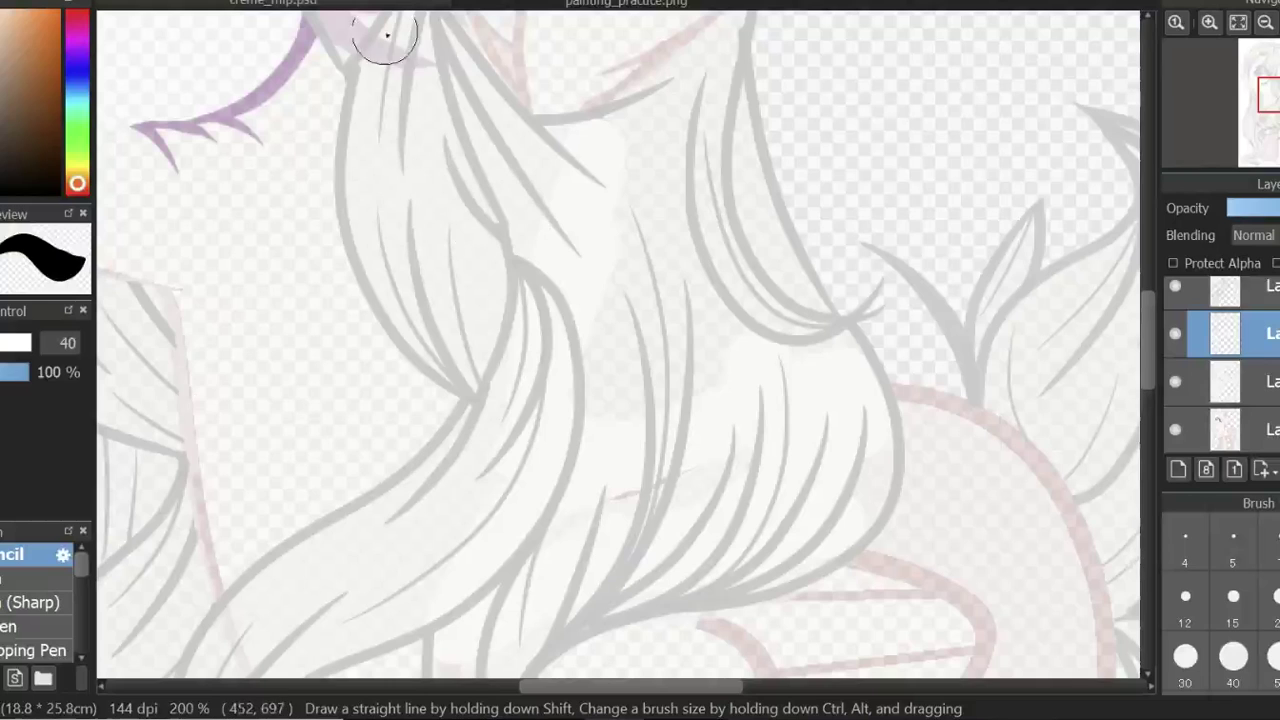
{"action": "left_click", "coordinate": [1230, 381]}
{"action": "left_click", "coordinate": [1238, 22]}
{"action": "left_click", "coordinate": [1209, 22]}
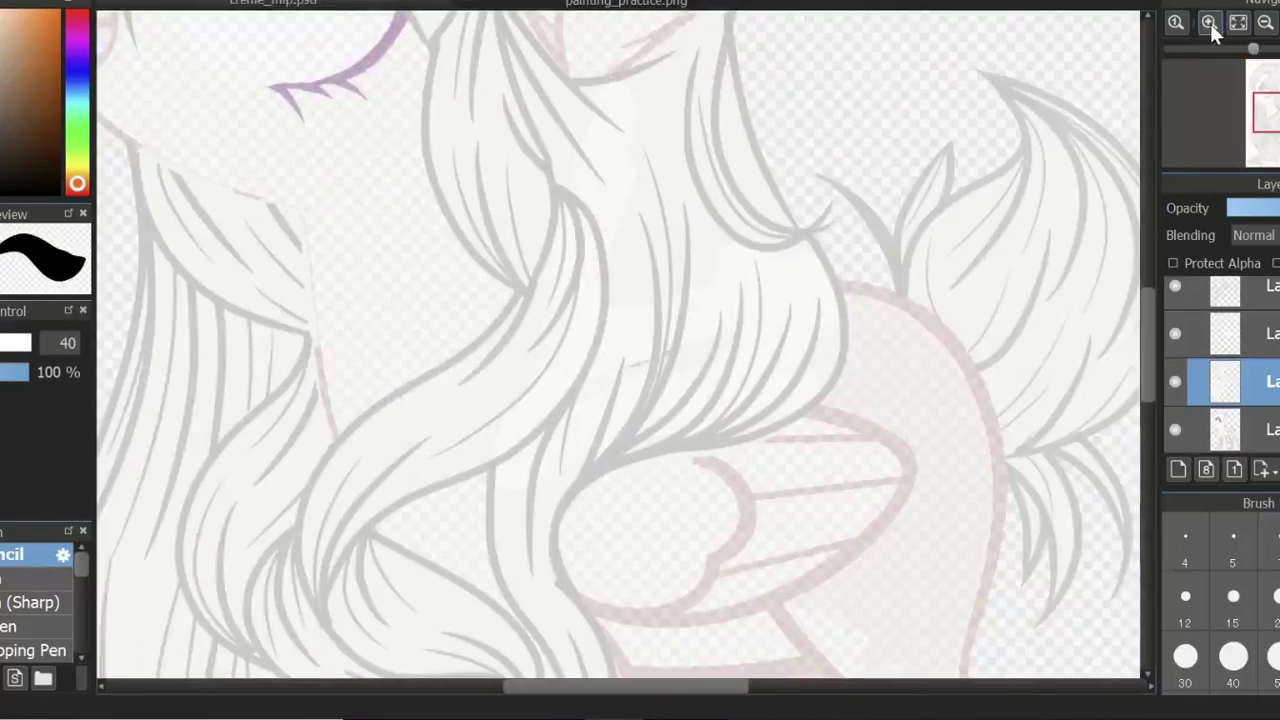
Select the chin, neck and front leg outlines with the hair layers hidden.
{"action": "left_click", "coordinate": [1180, 24]}
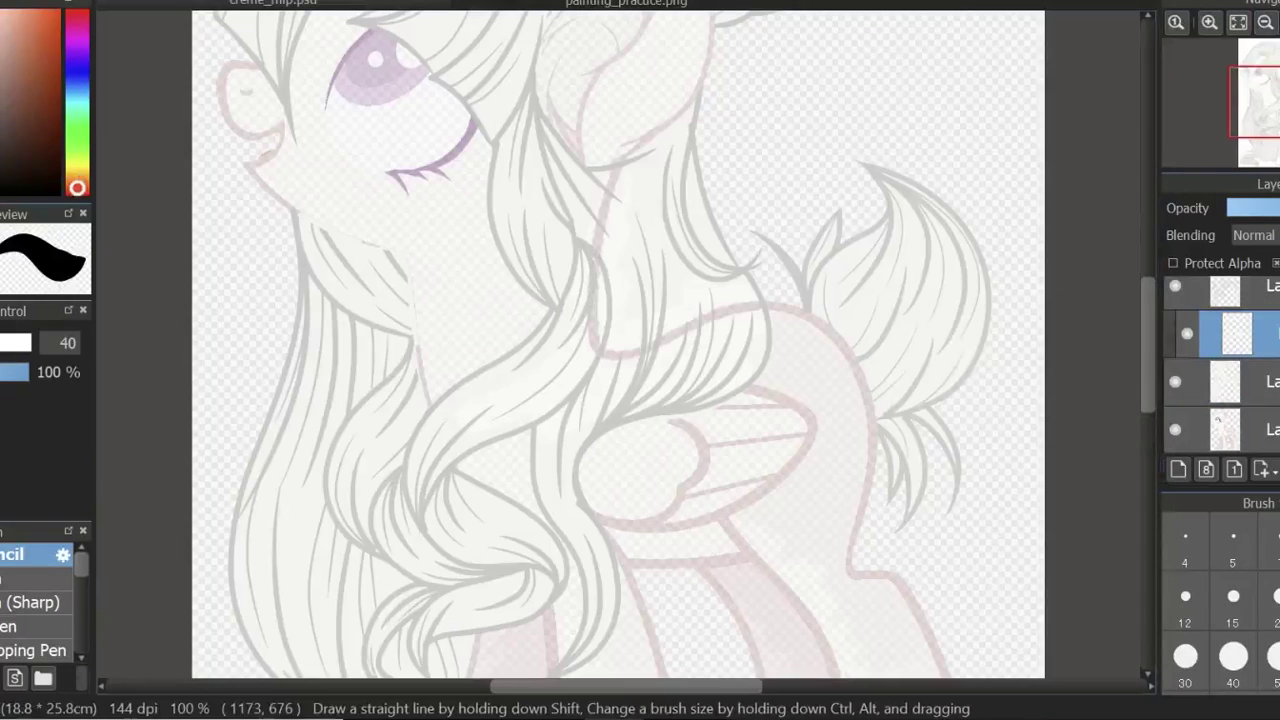
{"action": "scroll", "coordinate": [602, 293], "scroll_direction": "up", "scroll_amount": 1}
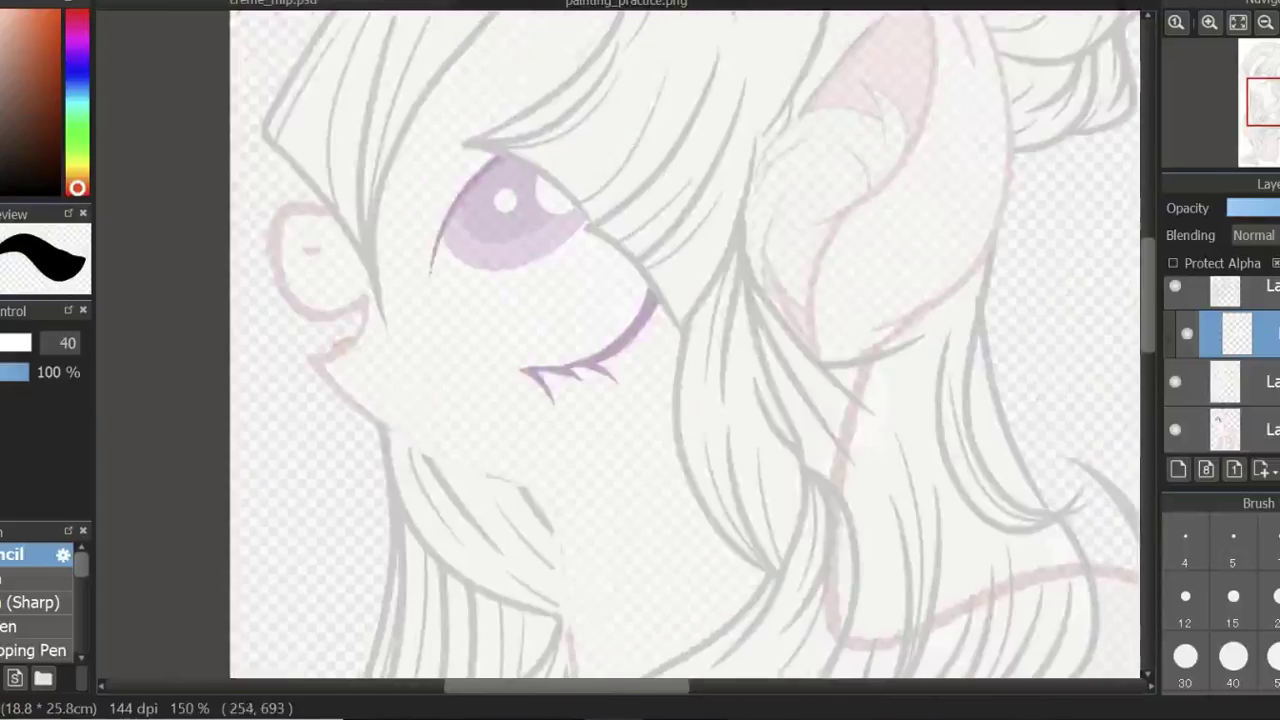
{"action": "scroll", "coordinate": [612, 334], "scroll_direction": "up", "scroll_amount": 2}
{"action": "left_click", "coordinate": [1175, 378]}
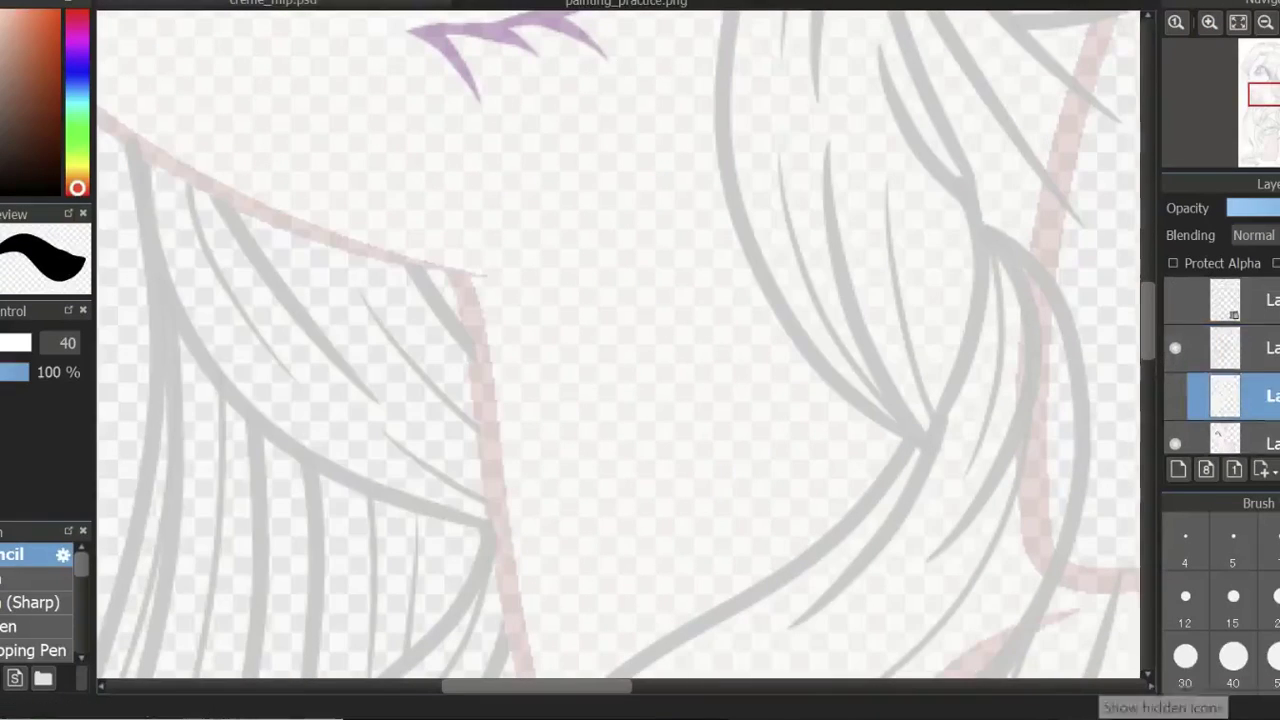
{"action": "key", "text": "w"}
{"action": "left_click", "coordinate": [129, 131]}
{"action": "left_click", "coordinate": [480, 345], "text": "shift"}
{"action": "scroll", "coordinate": [480, 345], "scroll_direction": "down", "scroll_amount": 3}
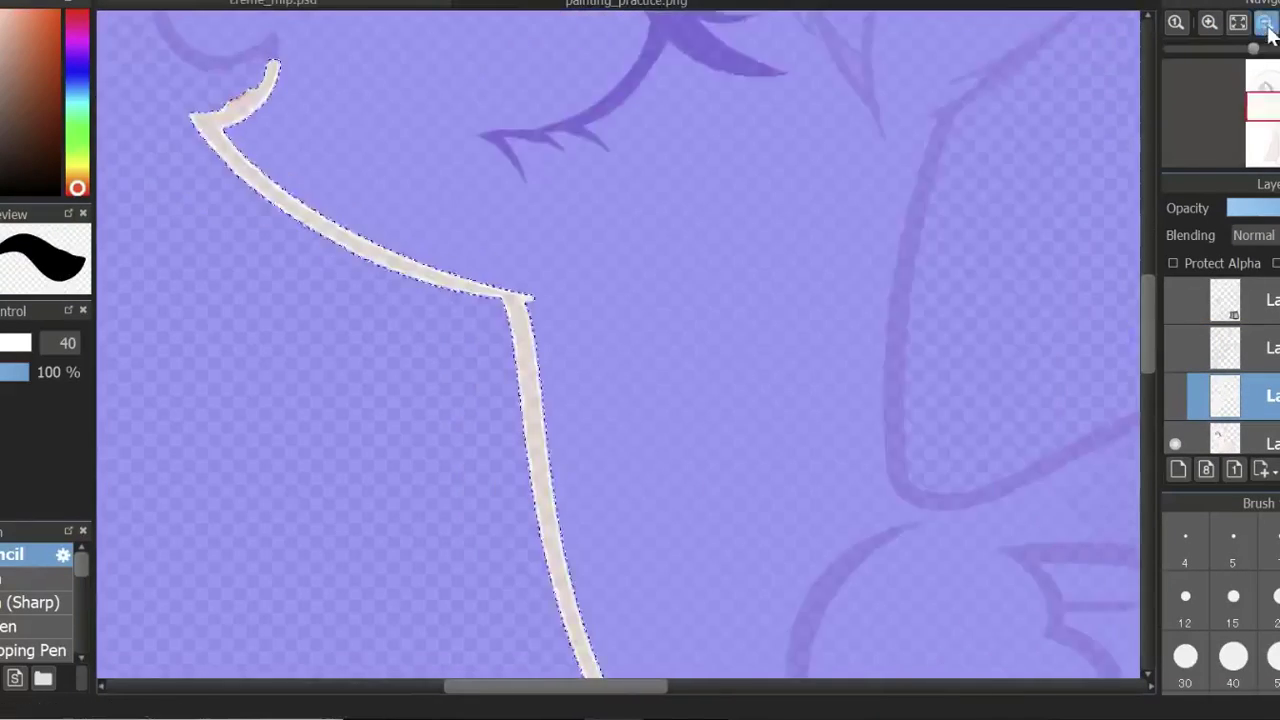
Reshow the hair layers and erase the hair base along the selected neck and front leg outlines at size 70.
{"action": "left_click", "coordinate": [1175, 347]}
{"action": "left_click", "coordinate": [1175, 395]}
{"action": "key", "text": "b"}
{"action": "scroll", "coordinate": [978, 122], "scroll_direction": "up", "scroll_amount": 3}
{"action": "left_click_drag", "start_coordinate": [1147, 332], "coordinate": [1145, 407]}
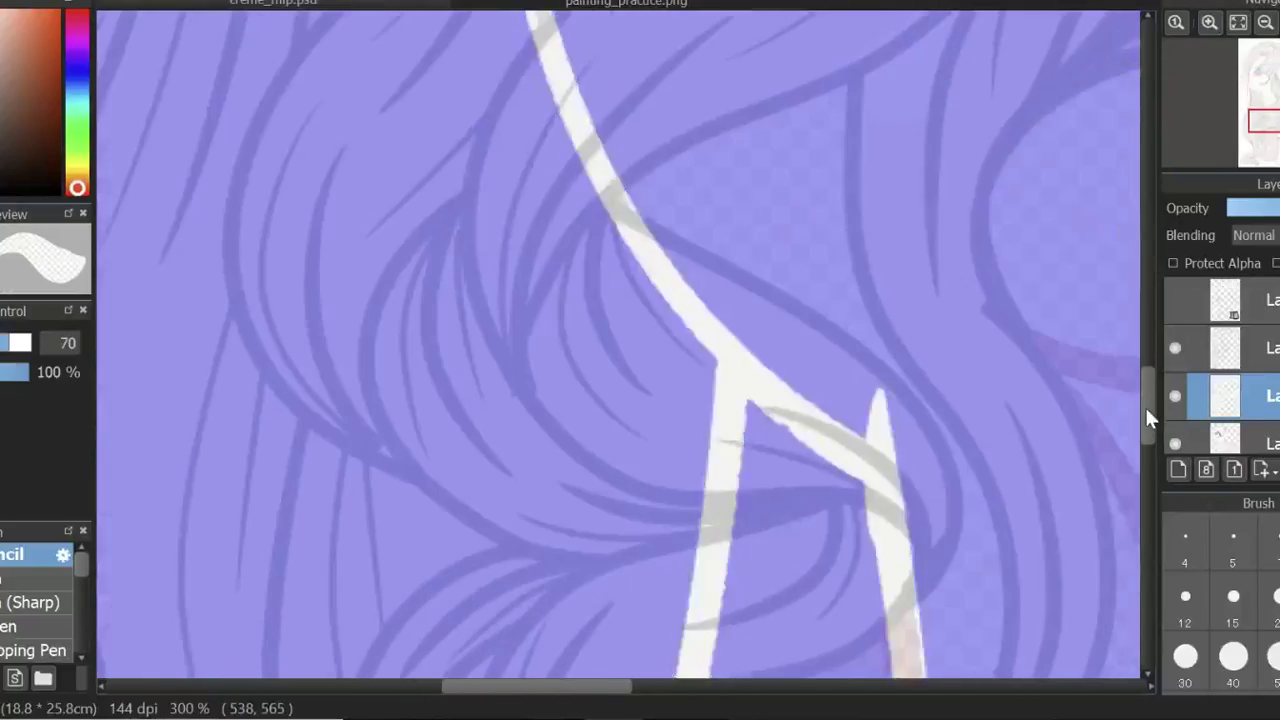
{"action": "scroll", "coordinate": [686, 223], "scroll_direction": "down", "scroll_amount": 3}
{"action": "left_click", "coordinate": [1265, 24]}
{"action": "left_click", "coordinate": [1265, 22]}
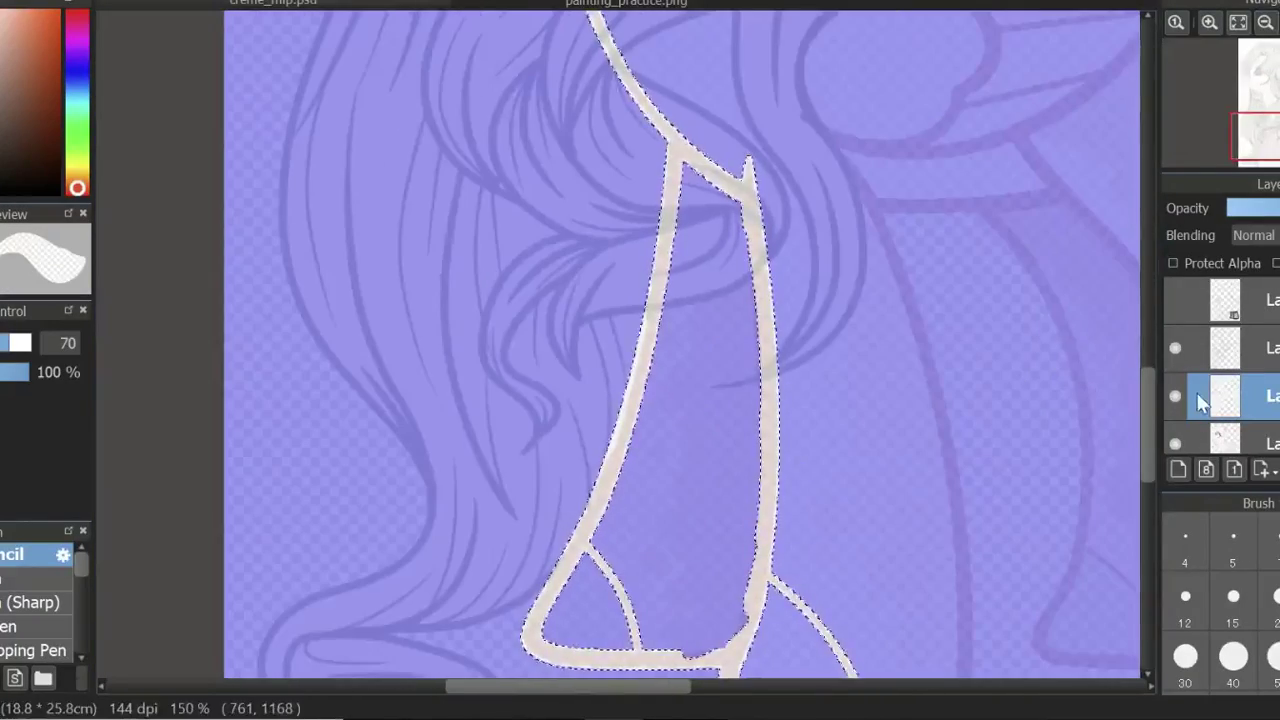
Cover the back and neck outlines running through the hair behind the ear and above the wing at size 40.
{"action": "left_click", "coordinate": [1238, 22]}
{"action": "scroll", "coordinate": [618, 350], "scroll_direction": "up", "scroll_amount": 4}
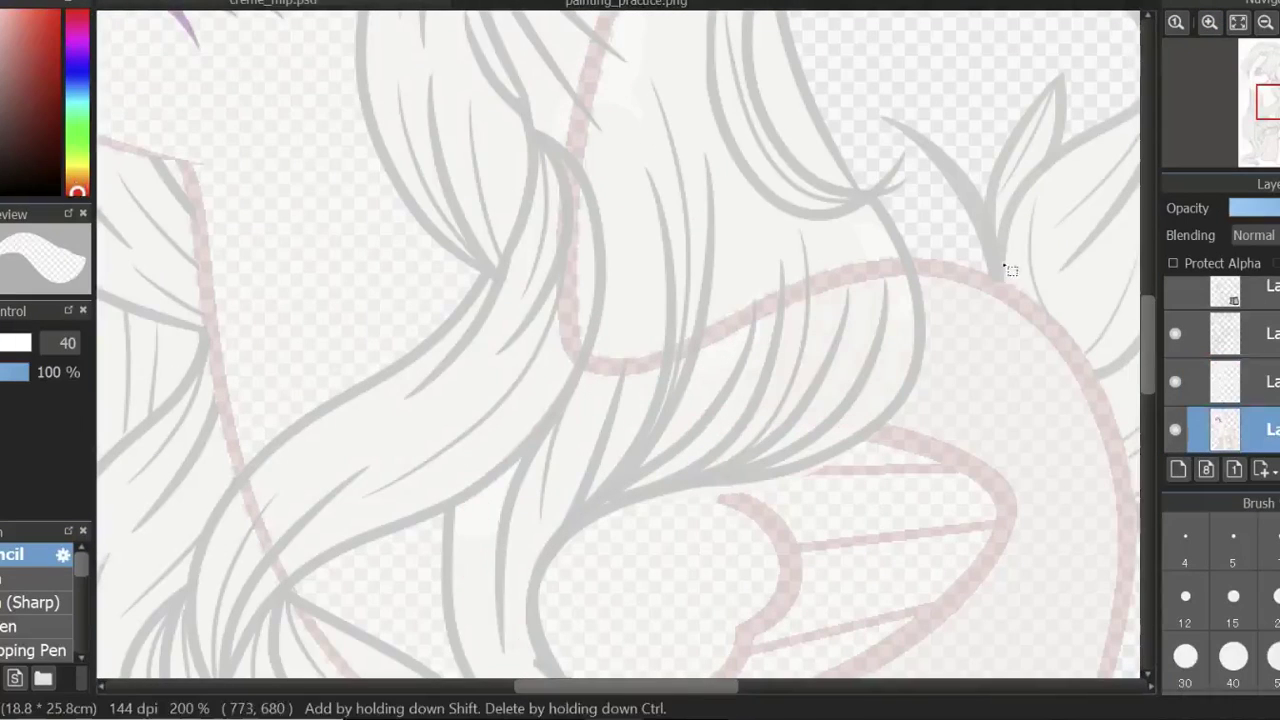
{"action": "left_click_drag", "start_coordinate": [1150, 400], "coordinate": [1148, 430]}
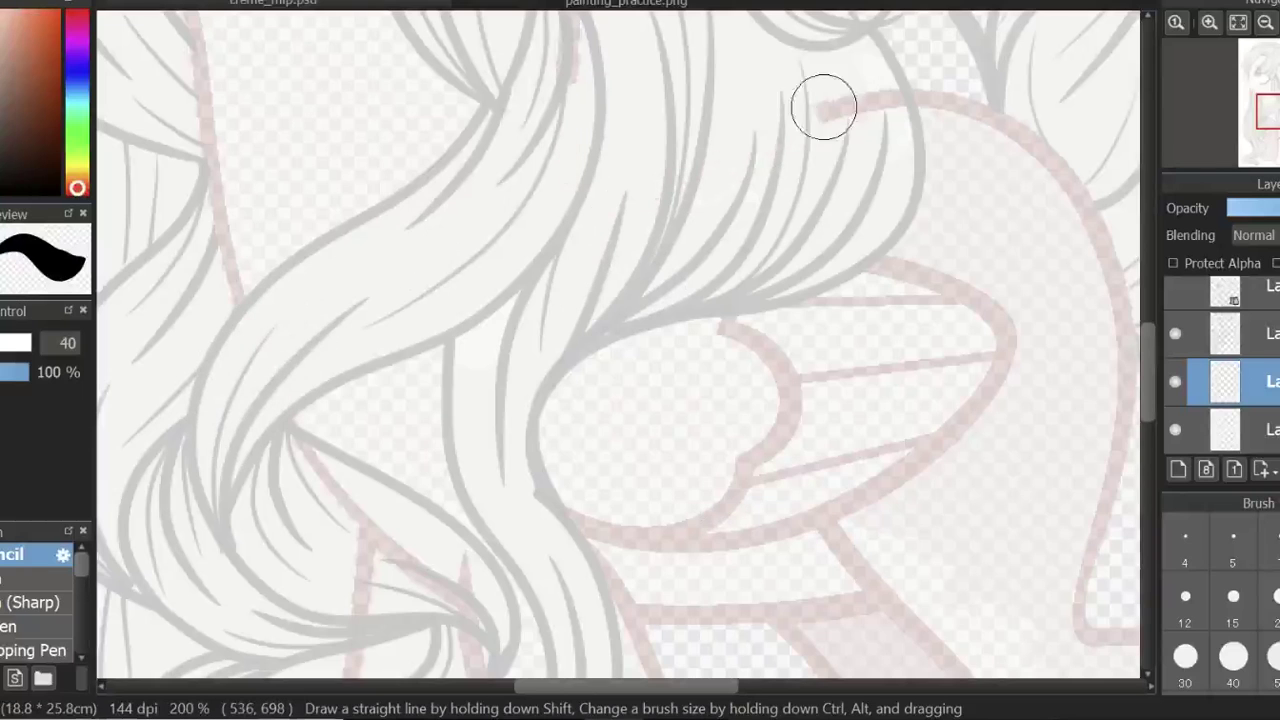
{"action": "left_click_drag", "start_coordinate": [1153, 337], "coordinate": [1141, 257]}
{"action": "scroll", "coordinate": [990, 187], "scroll_direction": "down", "scroll_amount": 1}
{"action": "scroll", "coordinate": [617, 363], "scroll_direction": "up", "scroll_amount": 2}
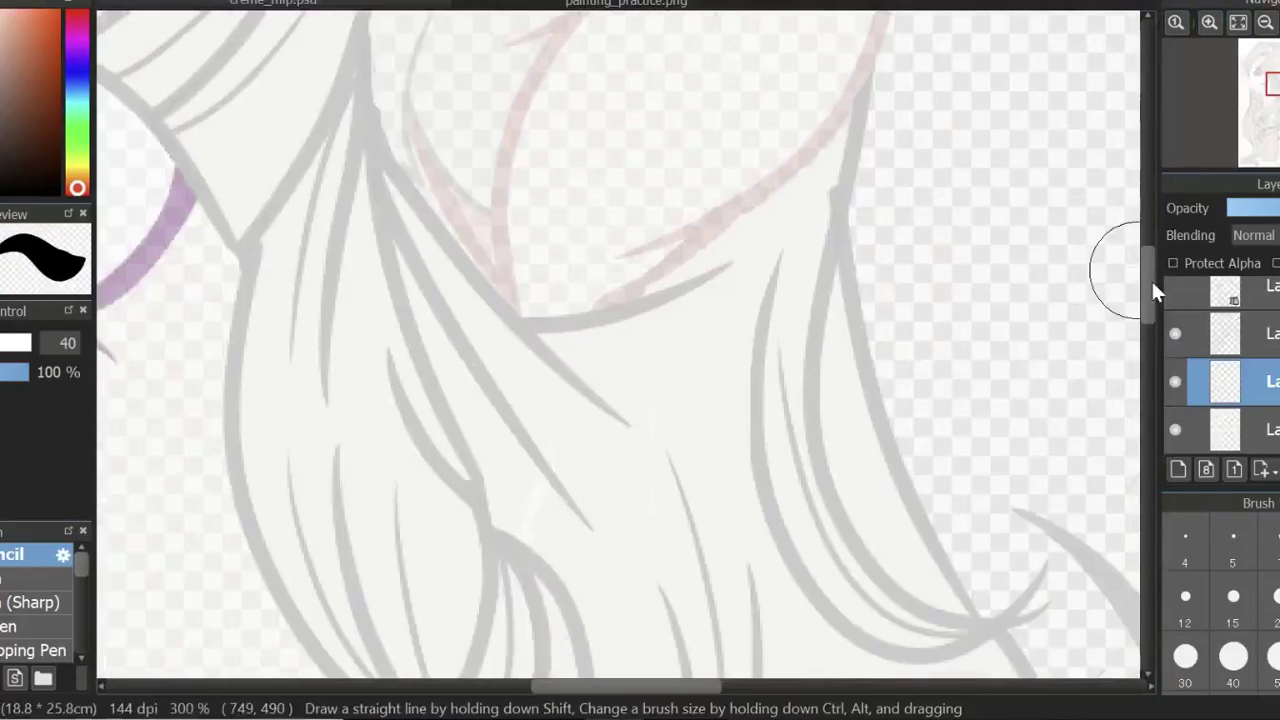
Paint pink over the fringe above the eye and down its lower locks at size 40.
{"action": "left_click", "coordinate": [1238, 22]}
{"action": "left_click", "coordinate": [1209, 22]}
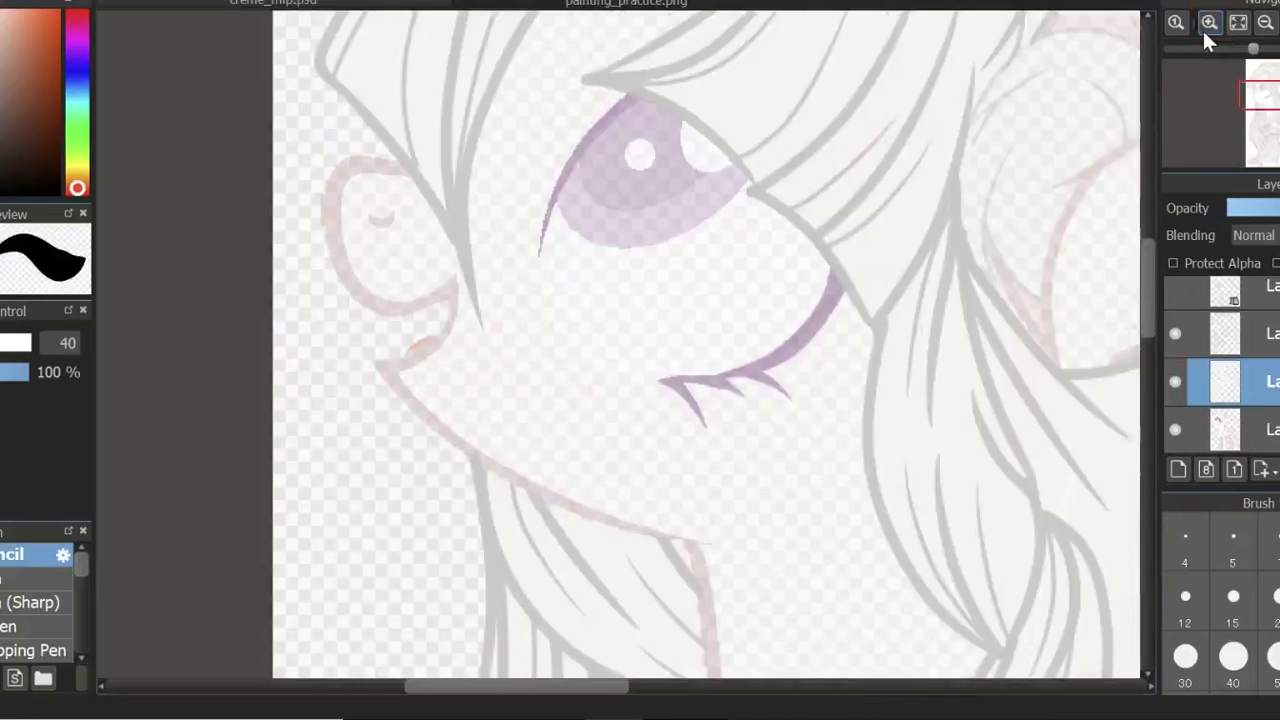
{"action": "left_click", "coordinate": [1209, 22]}
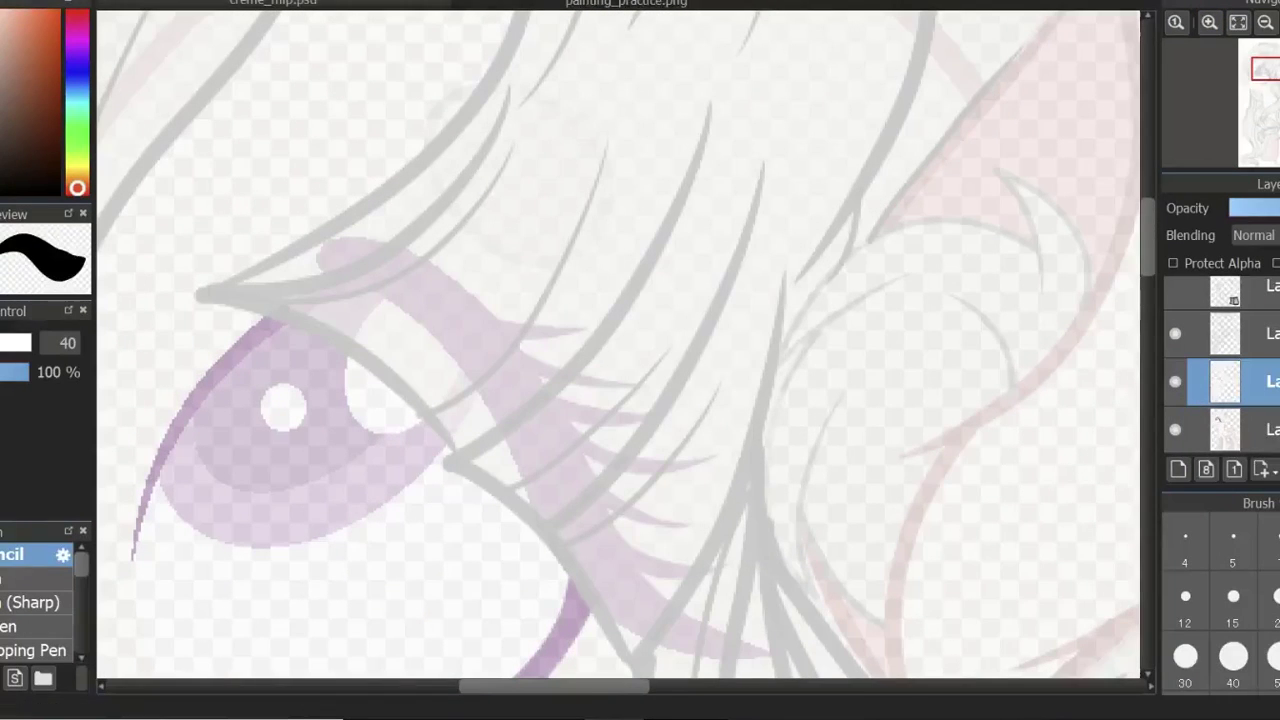
{"action": "mouse_move", "coordinate": [600, 300]}
{"action": "left_mouse_down"}
{"action": "mouse_move", "coordinate": [643, 229]}
{"action": "mouse_move", "coordinate": [651, 503]}
{"action": "mouse_move", "coordinate": [494, 177]}
{"action": "mouse_move", "coordinate": [556, 157]}
{"action": "left_mouse_up"}
{"action": "scroll", "coordinate": [556, 157], "scroll_direction": "down", "scroll_amount": 5}
{"action": "left_click_drag", "start_coordinate": [740, 420], "coordinate": [586, 314]}
{"action": "scroll", "coordinate": [586, 314], "scroll_direction": "down", "scroll_amount": 3}
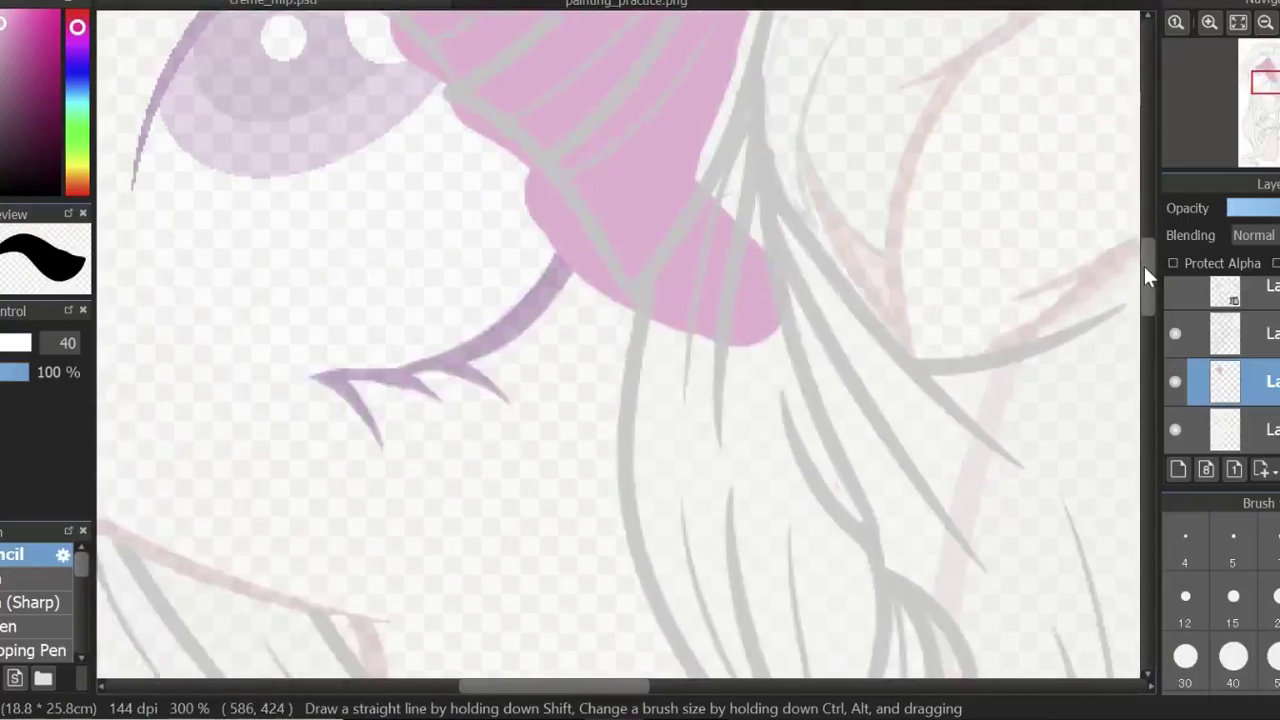
Erase the pink overspill outside the fringe outline around the eye at size 70.
{"action": "scroll", "coordinate": [586, 314], "scroll_direction": "up", "scroll_amount": 6}
{"action": "key", "text": "e"}
{"action": "left_click_drag", "start_coordinate": [226, 264], "coordinate": [256, 278]}
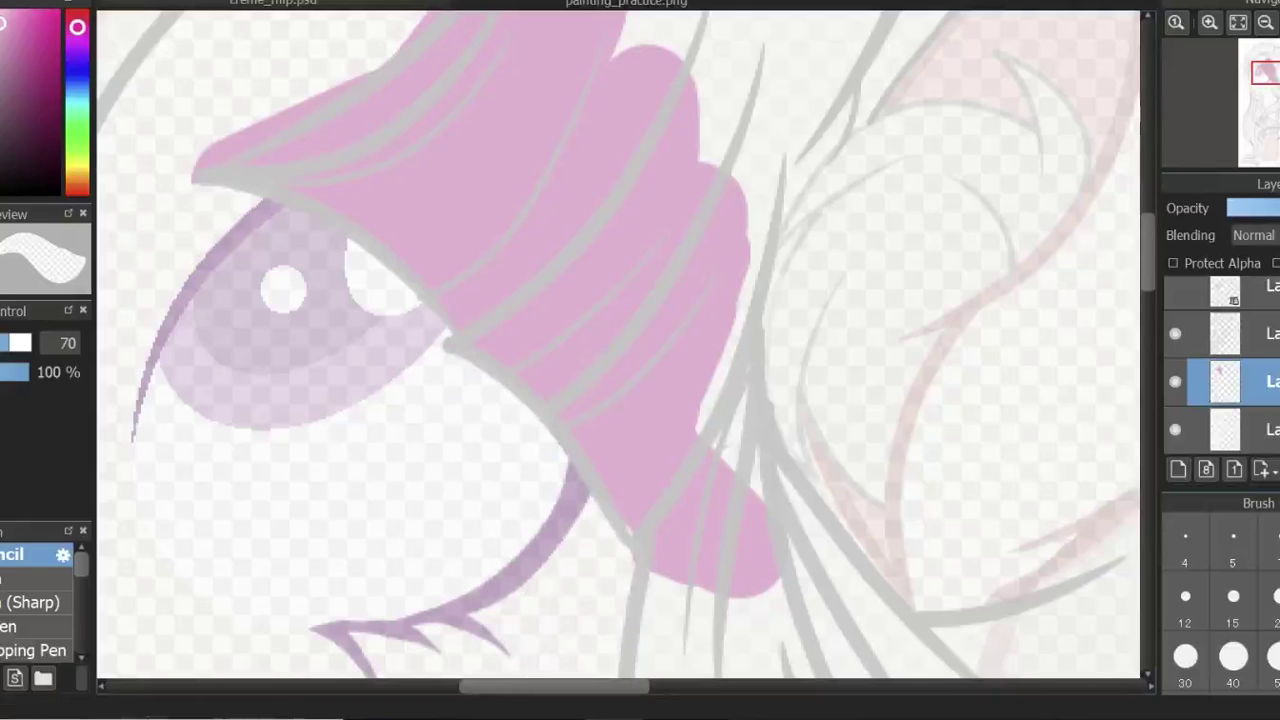
{"action": "left_click_drag", "start_coordinate": [216, 72], "coordinate": [227, 80]}
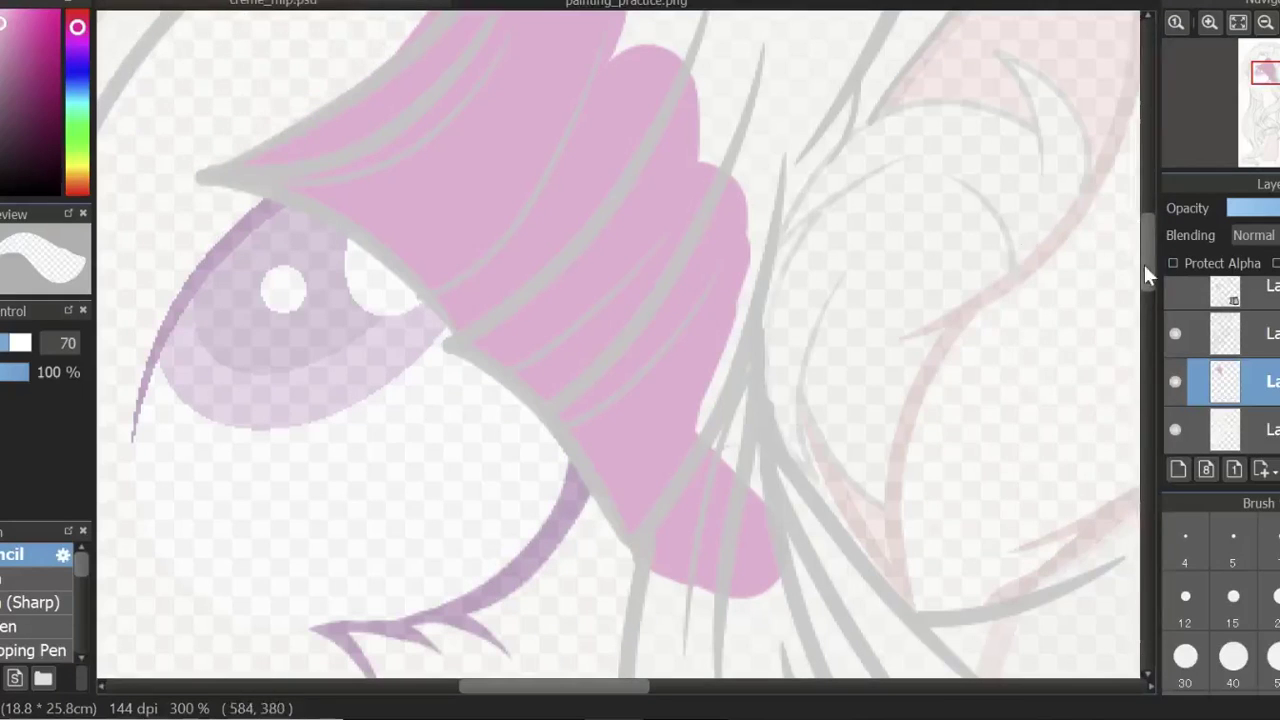
{"action": "scroll", "coordinate": [1146, 268], "scroll_direction": "up", "scroll_amount": 5}
{"action": "scroll", "coordinate": [1148, 237], "scroll_direction": "down", "scroll_amount": 4}
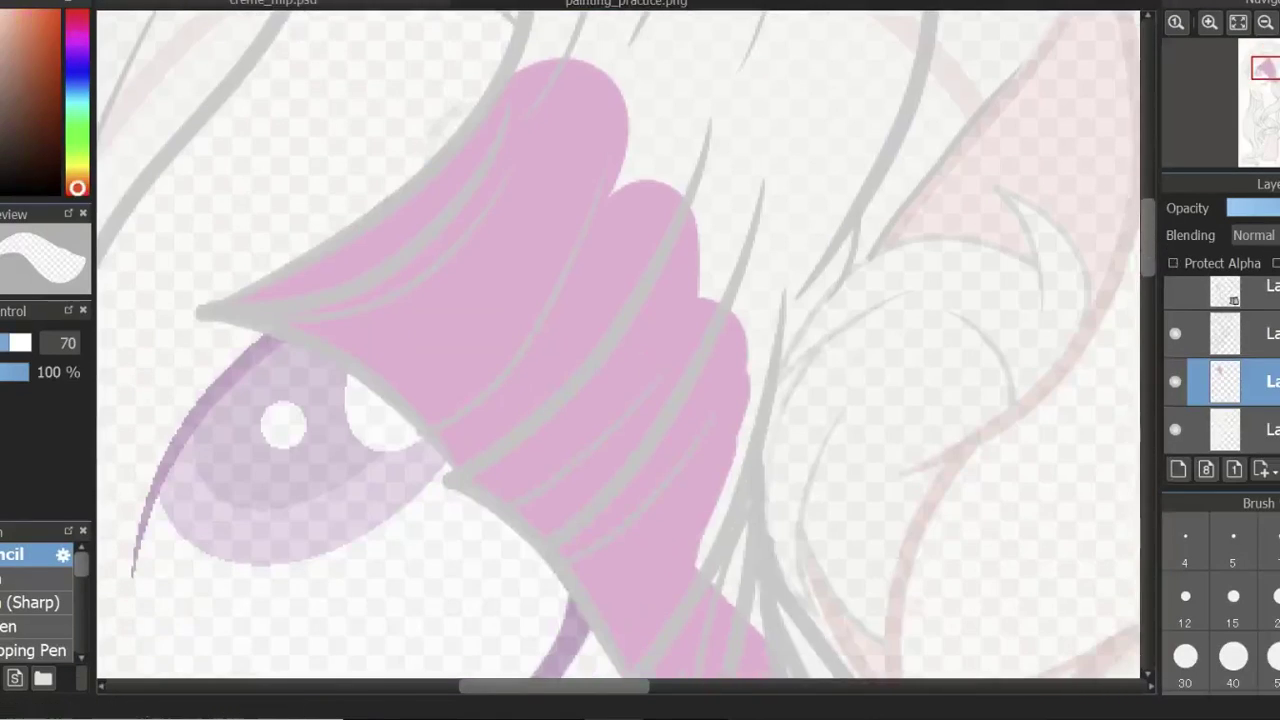
Hide the pink fringe layer and erase the hair base covering the upper eyelash at size 30.
{"action": "left_click", "coordinate": [1175, 381]}
{"action": "left_click", "coordinate": [1225, 429]}
{"action": "scroll", "coordinate": [400, 400], "scroll_direction": "down", "scroll_amount": 2}
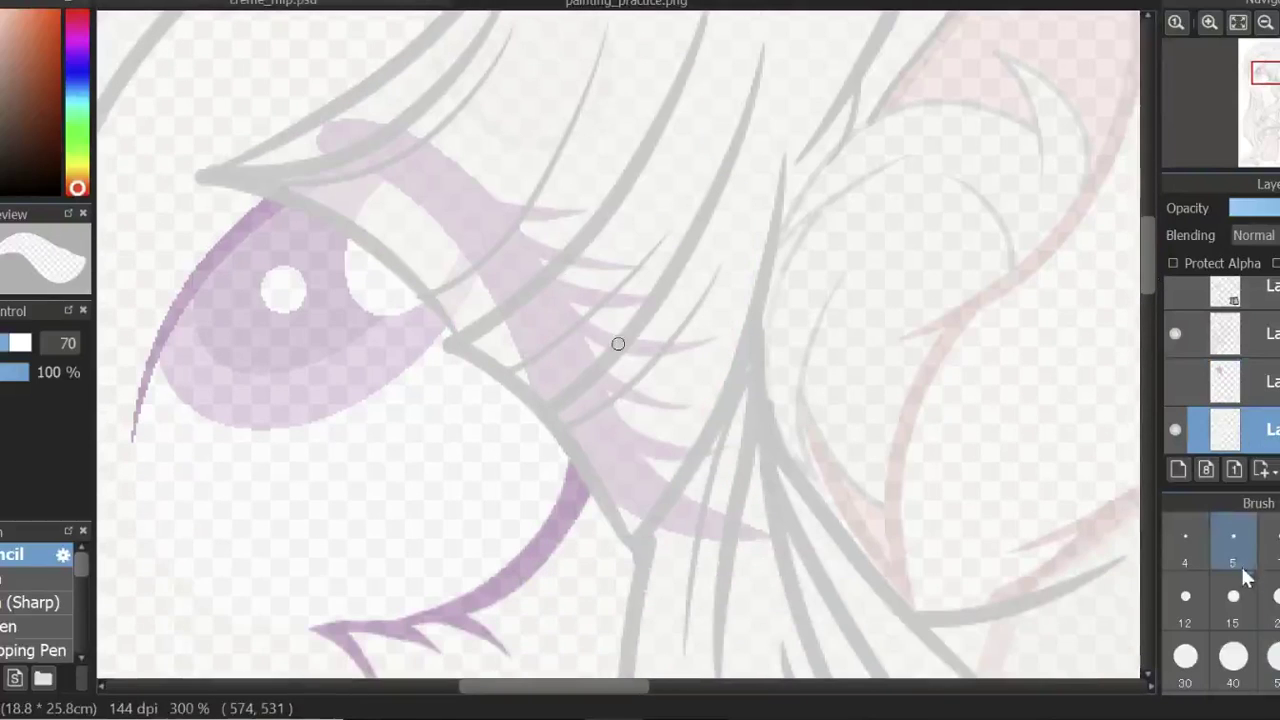
{"action": "key", "text": "ctrl+z"}
{"action": "key", "text": "bracketright"}
{"action": "key", "text": "bracketright"}
{"action": "key", "text": "bracketright"}
{"action": "mouse_move", "coordinate": [325, 130]}
{"action": "left_mouse_down"}
{"action": "mouse_move", "coordinate": [480, 217]}
{"action": "mouse_move", "coordinate": [686, 520]}
{"action": "left_mouse_up"}
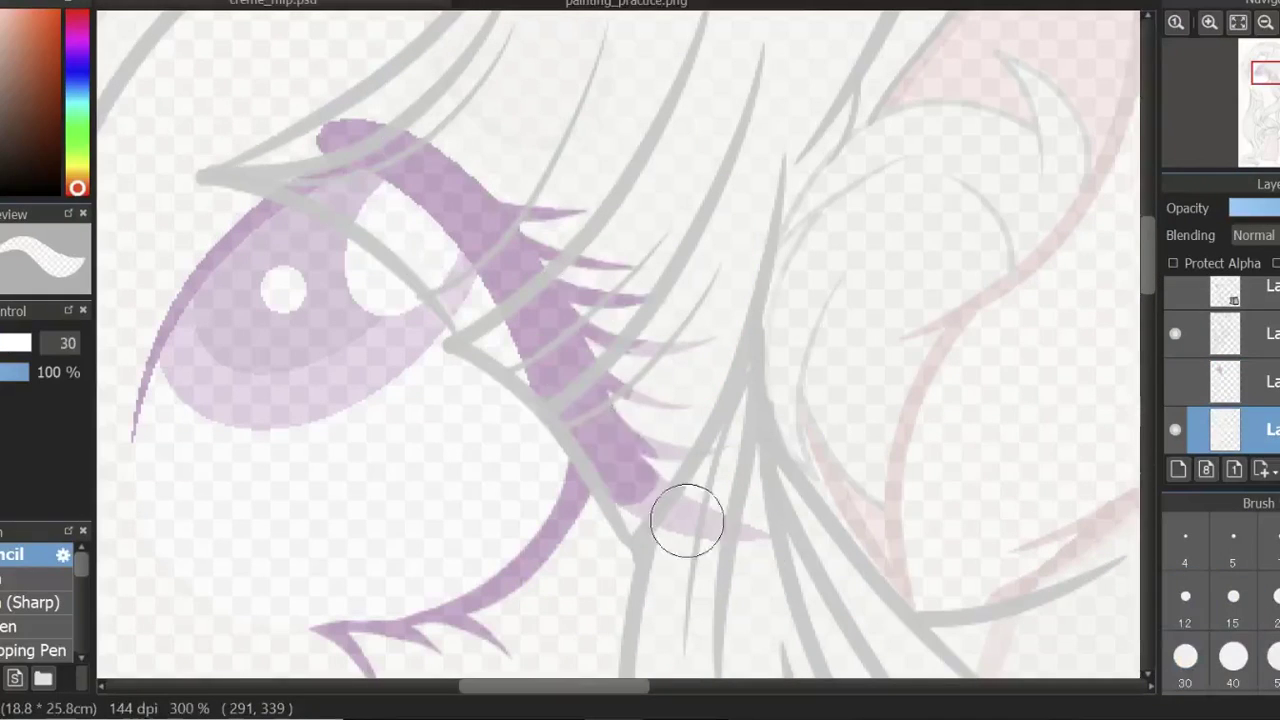
Reshow the fringe layer and paint over its pink fill with the hair's off-white at size 40.
{"action": "scroll", "coordinate": [1157, 221], "scroll_direction": "up", "scroll_amount": 5}
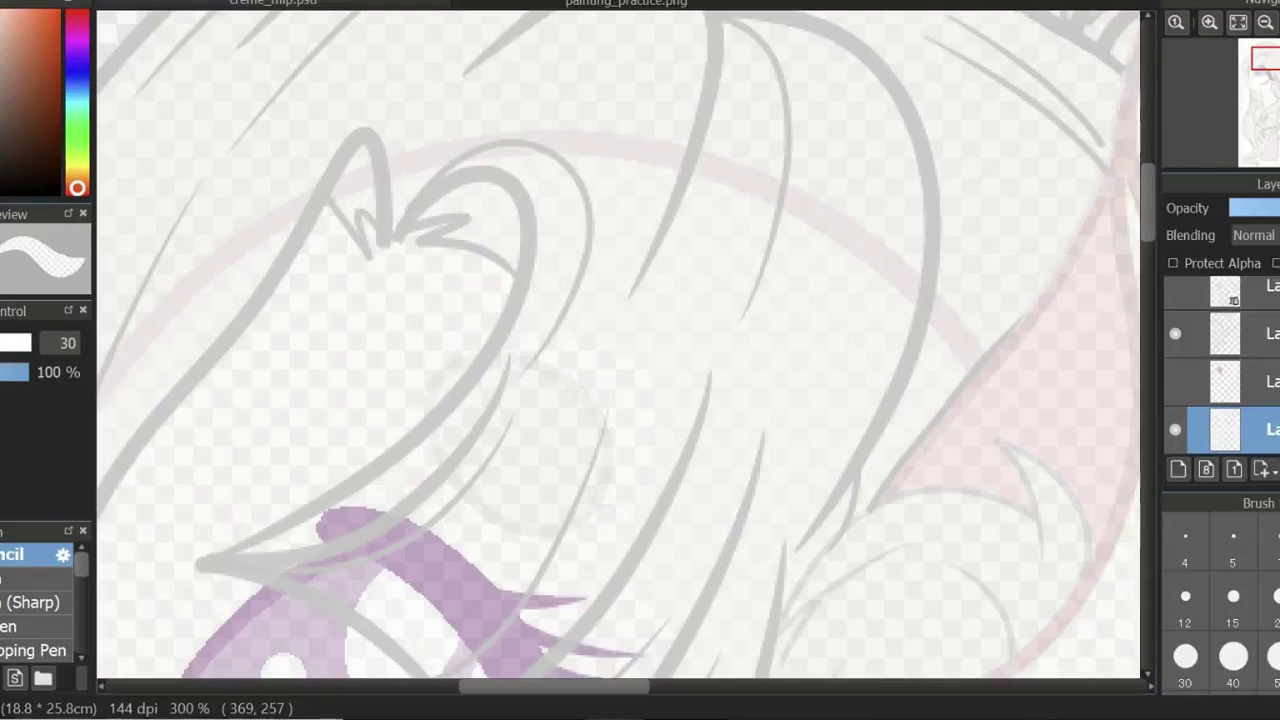
{"action": "left_click", "coordinate": [1175, 381]}
{"action": "left_click", "coordinate": [1225, 381]}
{"action": "key", "text": "bracketright"}
{"action": "mouse_move", "coordinate": [615, 345]}
{"action": "left_mouse_down"}
{"action": "mouse_move", "coordinate": [586, 457]}
{"action": "mouse_move", "coordinate": [590, 505]}
{"action": "left_mouse_up"}
{"action": "scroll", "coordinate": [1140, 272], "scroll_direction": "down", "scroll_amount": 5}
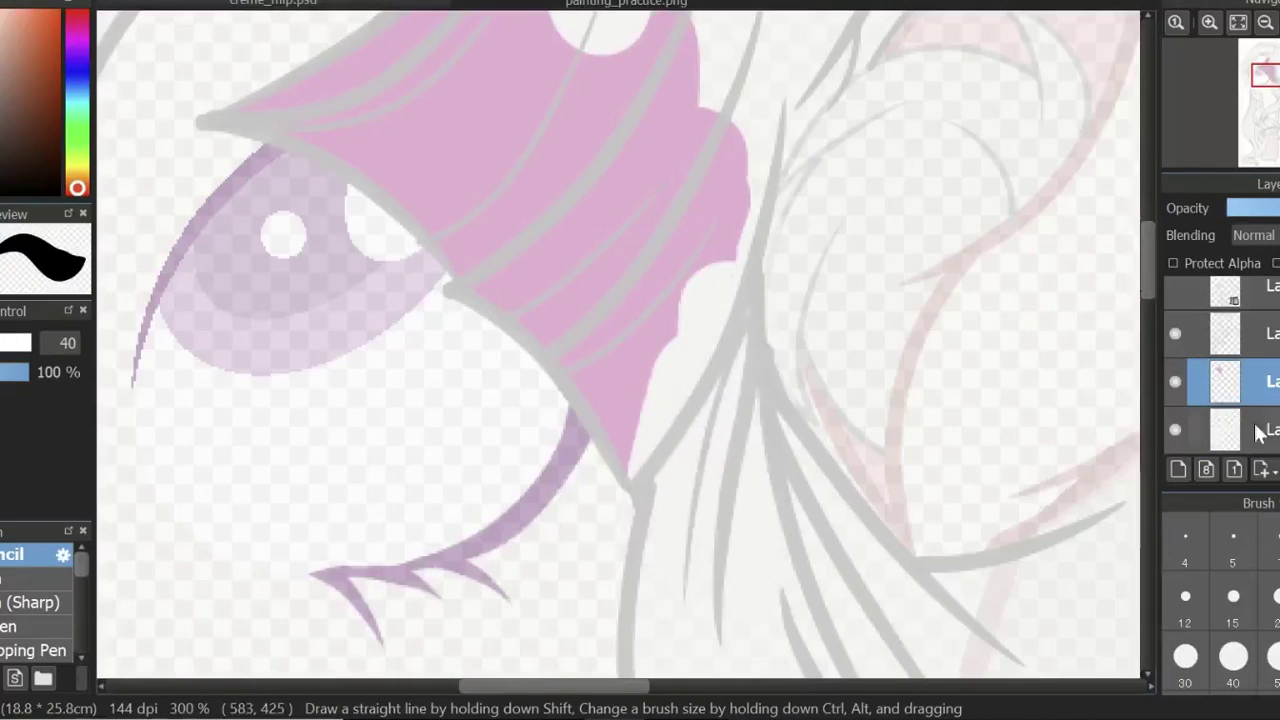
{"action": "left_click_drag", "start_coordinate": [690, 240], "coordinate": [646, 451]}
{"action": "scroll", "coordinate": [699, 395], "scroll_direction": "up", "scroll_amount": 1}
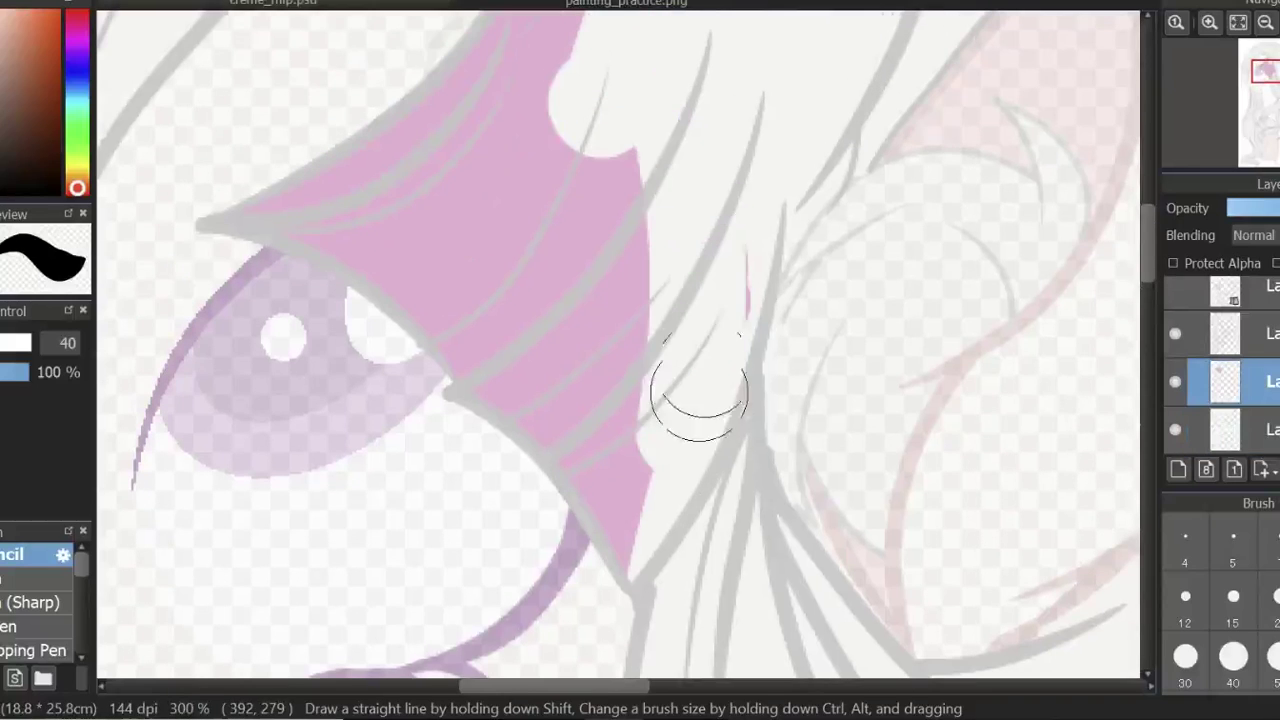
{"action": "mouse_move", "coordinate": [699, 395]}
{"action": "left_mouse_down"}
{"action": "mouse_move", "coordinate": [524, 143]}
{"action": "mouse_move", "coordinate": [581, 237]}
{"action": "mouse_move", "coordinate": [573, 395]}
{"action": "mouse_move", "coordinate": [601, 439]}
{"action": "mouse_move", "coordinate": [380, 190]}
{"action": "left_mouse_up"}
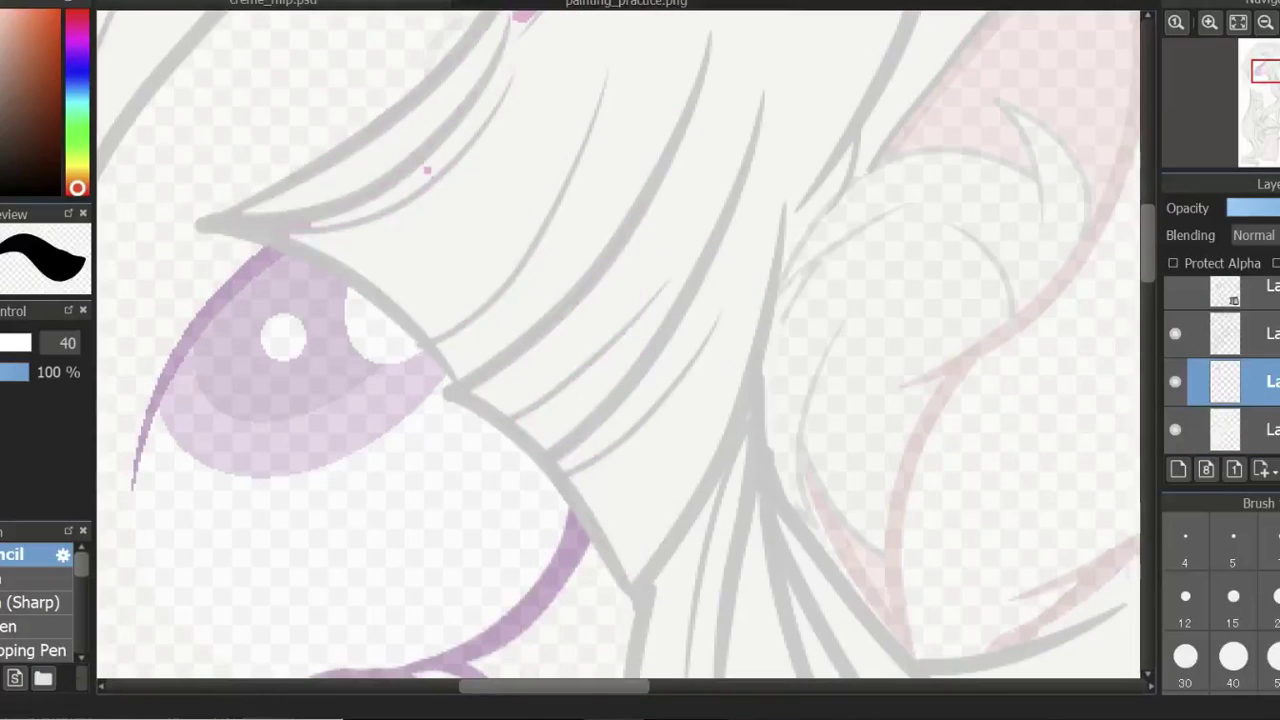
Erase the hair base still covering the middle and lower lashes beneath the fringe at size 30.
{"action": "scroll", "coordinate": [1148, 316], "scroll_direction": "up", "scroll_amount": 2}
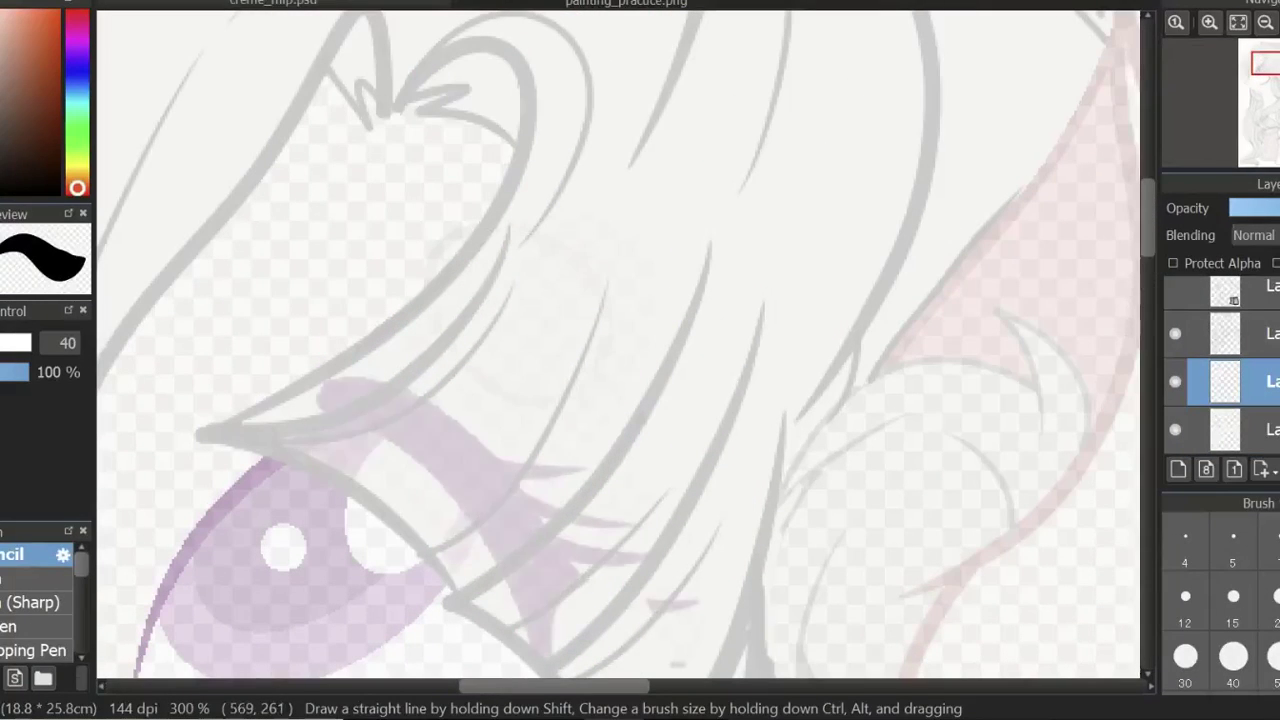
{"action": "left_click", "coordinate": [1225, 429]}
{"action": "left_click", "coordinate": [1238, 22]}
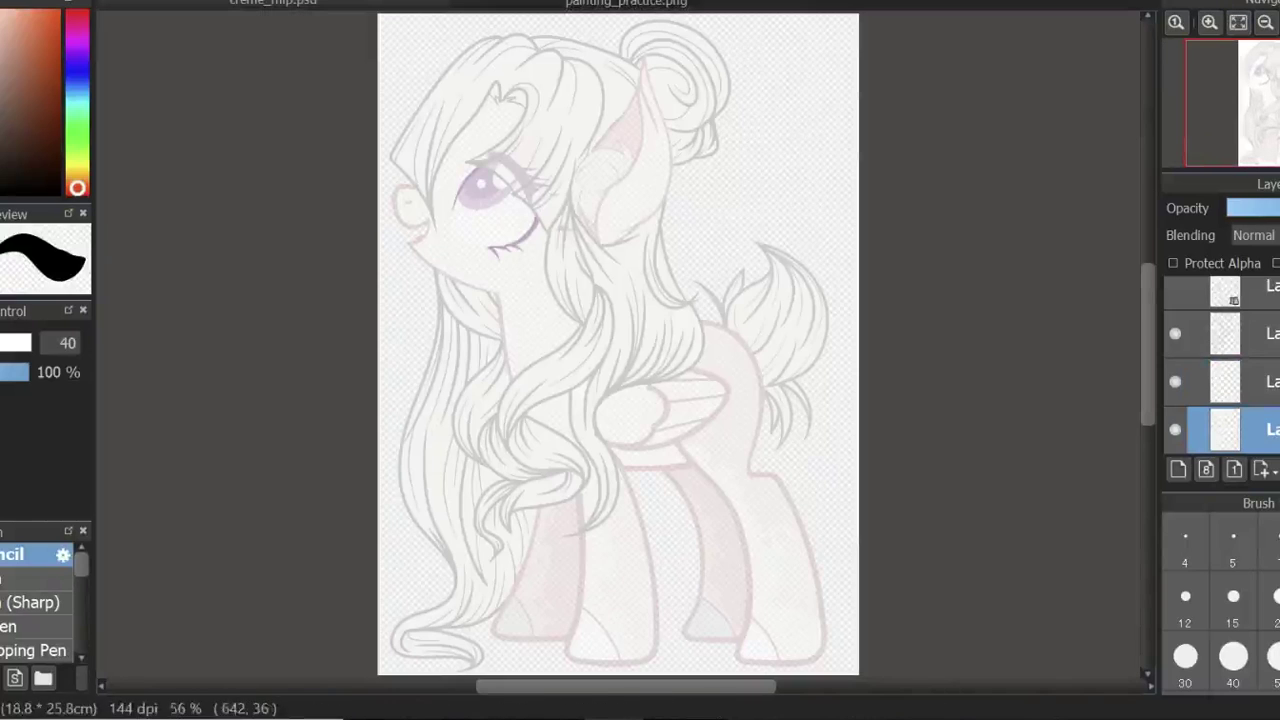
{"action": "scroll", "coordinate": [557, 208], "scroll_direction": "up", "scroll_amount": 5}
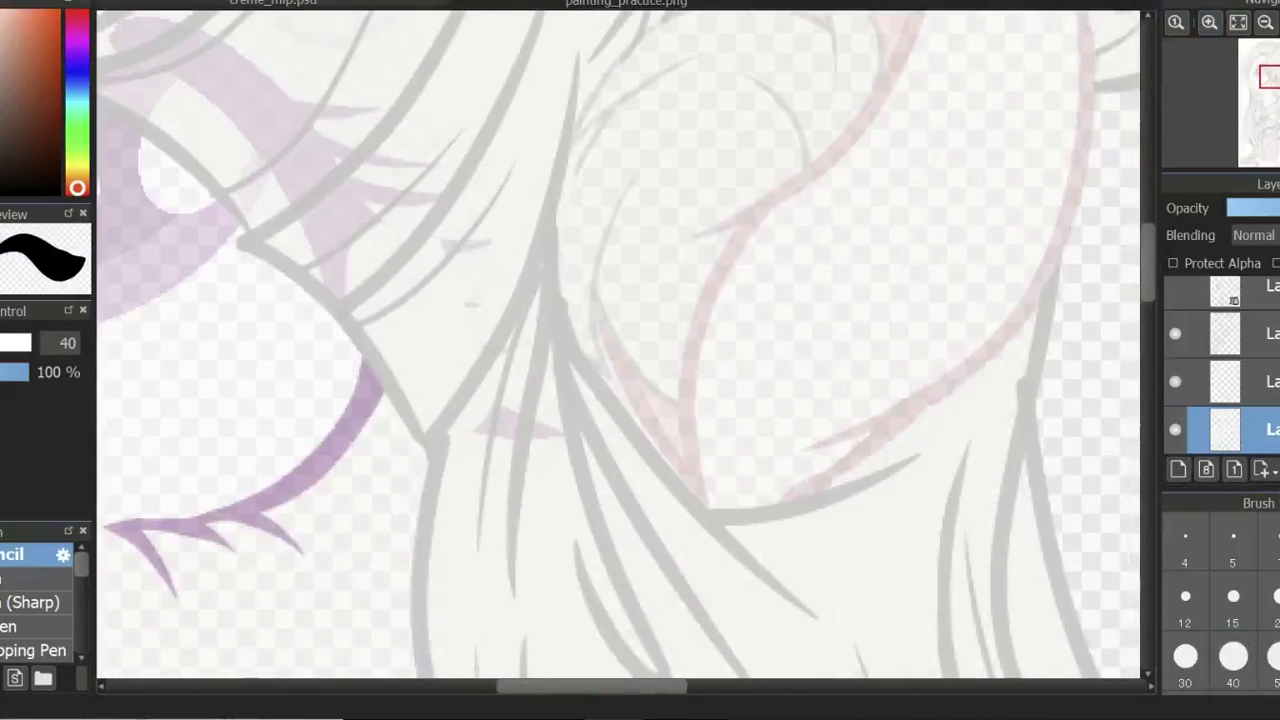
{"action": "key", "text": "e"}
{"action": "left_click", "coordinate": [1238, 22]}
{"action": "left_click", "coordinate": [1225, 381]}
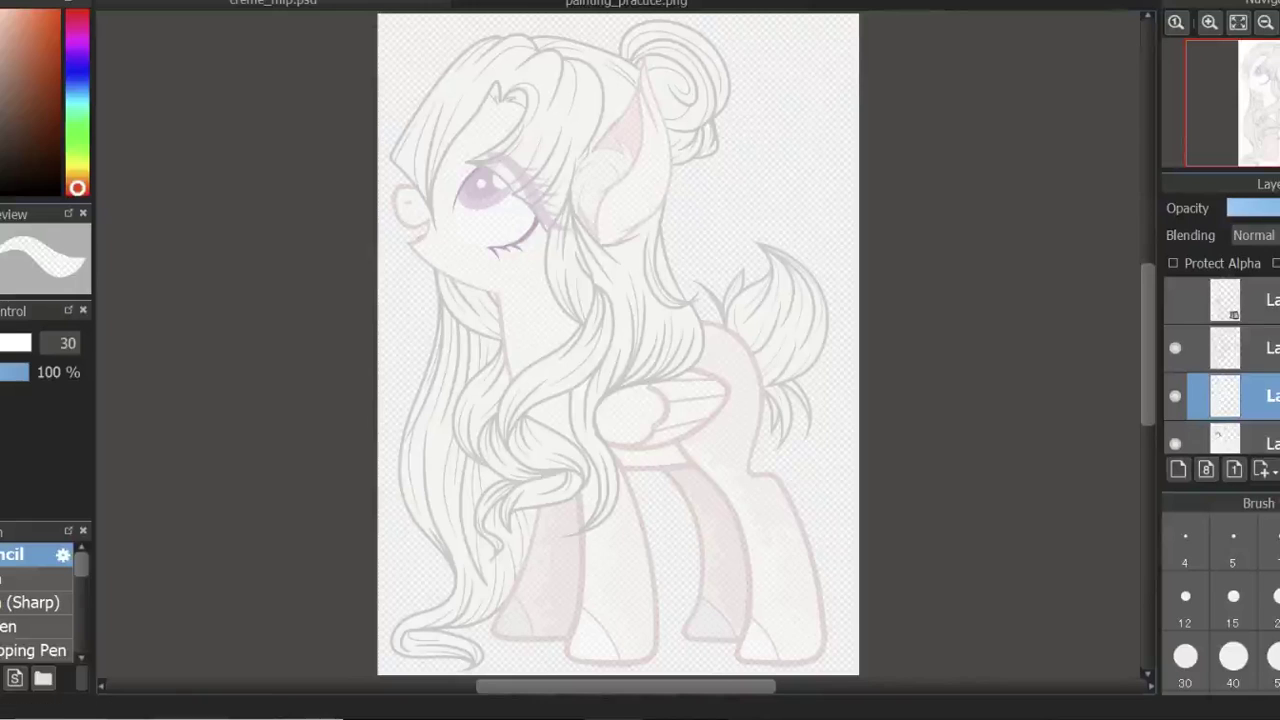
Hide the body layer and fill the collar's upper folds behind the hair with white.
{"action": "scroll", "coordinate": [1182, 384], "scroll_direction": "down", "scroll_amount": 2}
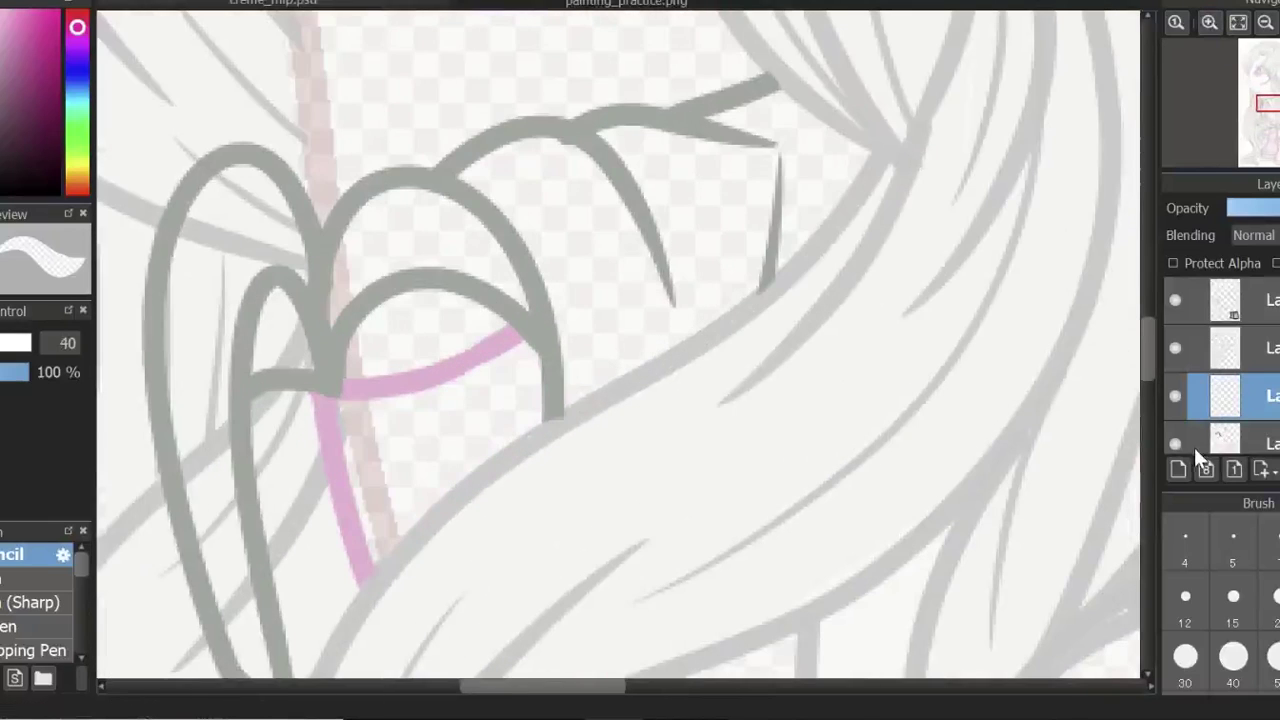
{"action": "left_click", "coordinate": [1175, 443]}
{"action": "left_click", "coordinate": [1240, 347]}
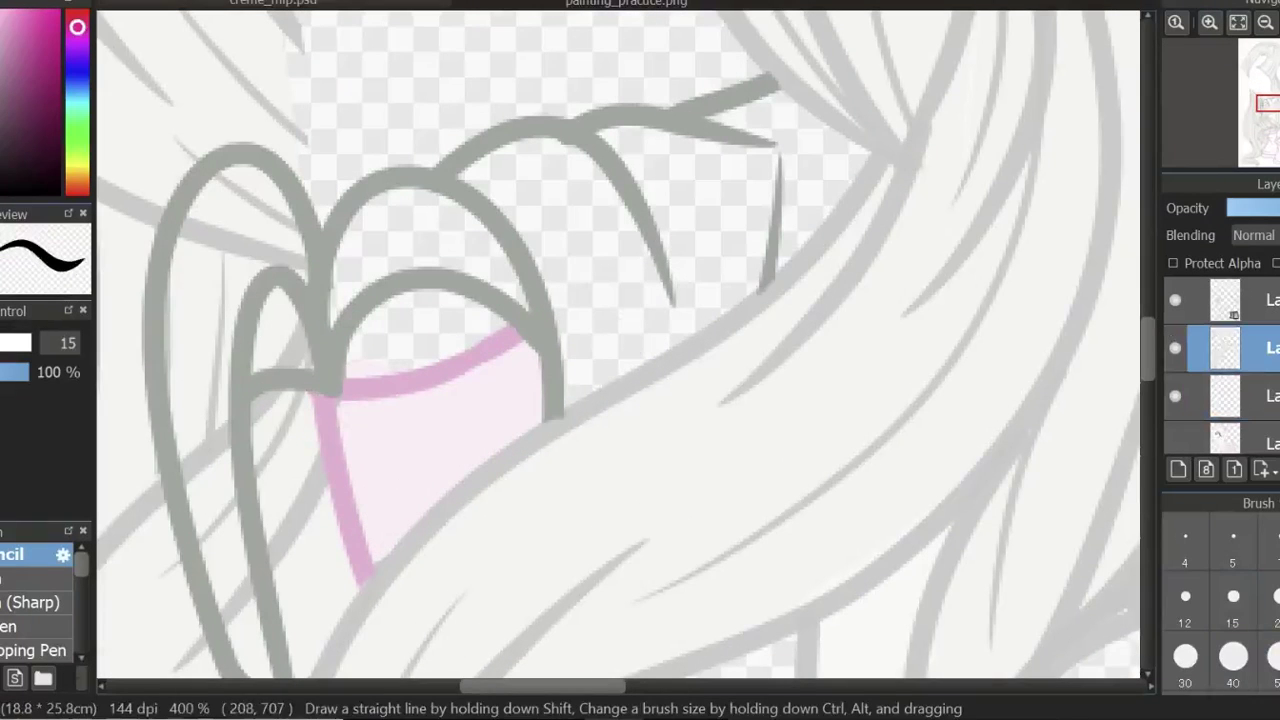
{"action": "left_click", "coordinate": [580, 240]}
{"action": "left_click", "coordinate": [703, 195]}
{"action": "left_click", "coordinate": [1175, 348]}
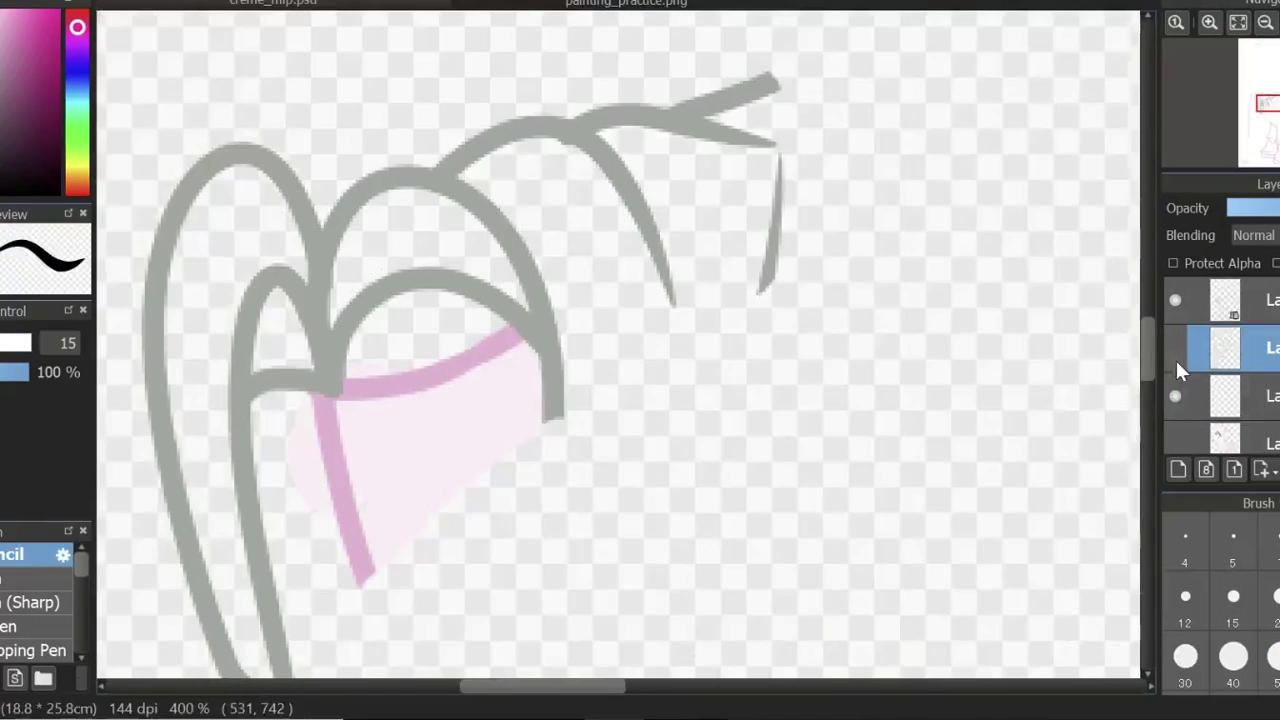
{"action": "left_click", "coordinate": [1175, 348]}
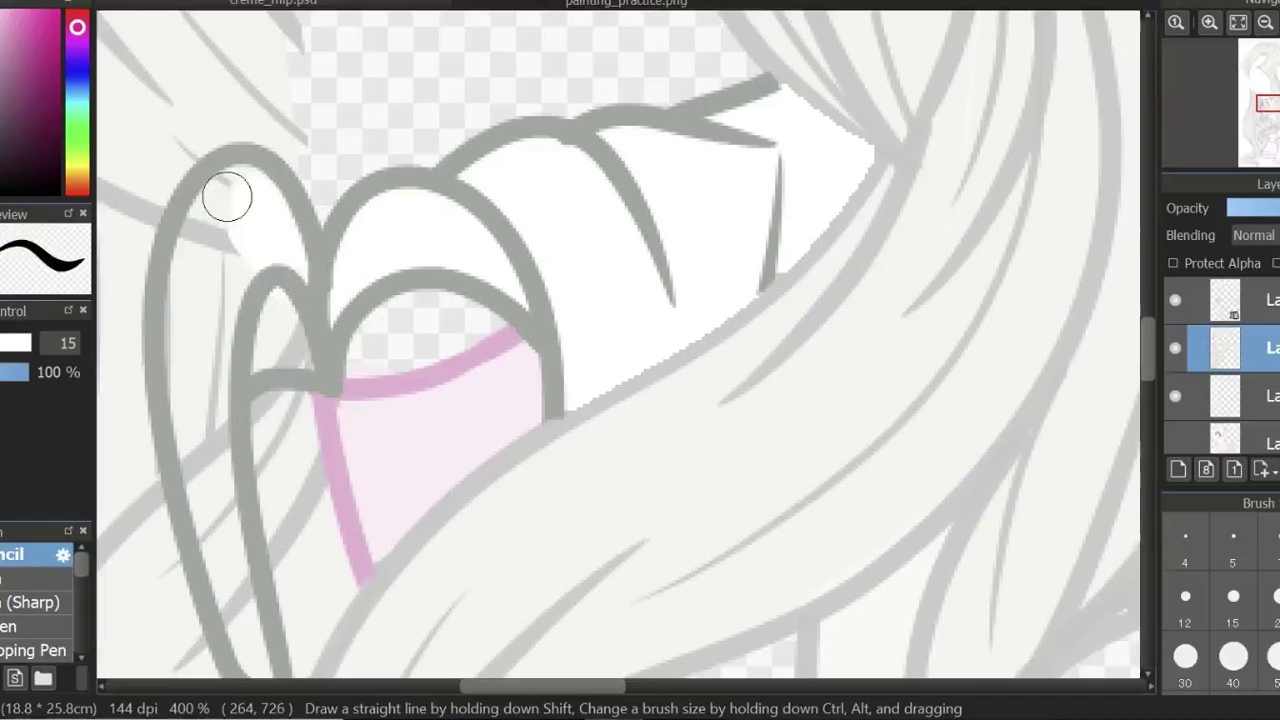
Paint the collar's front flap white and its inner opening grey at size 15, with the pink fill reshown.
{"action": "mouse_move", "coordinate": [227, 197]}
{"action": "left_mouse_down"}
{"action": "mouse_move", "coordinate": [207, 419]}
{"action": "mouse_move", "coordinate": [227, 545]}
{"action": "left_mouse_up"}
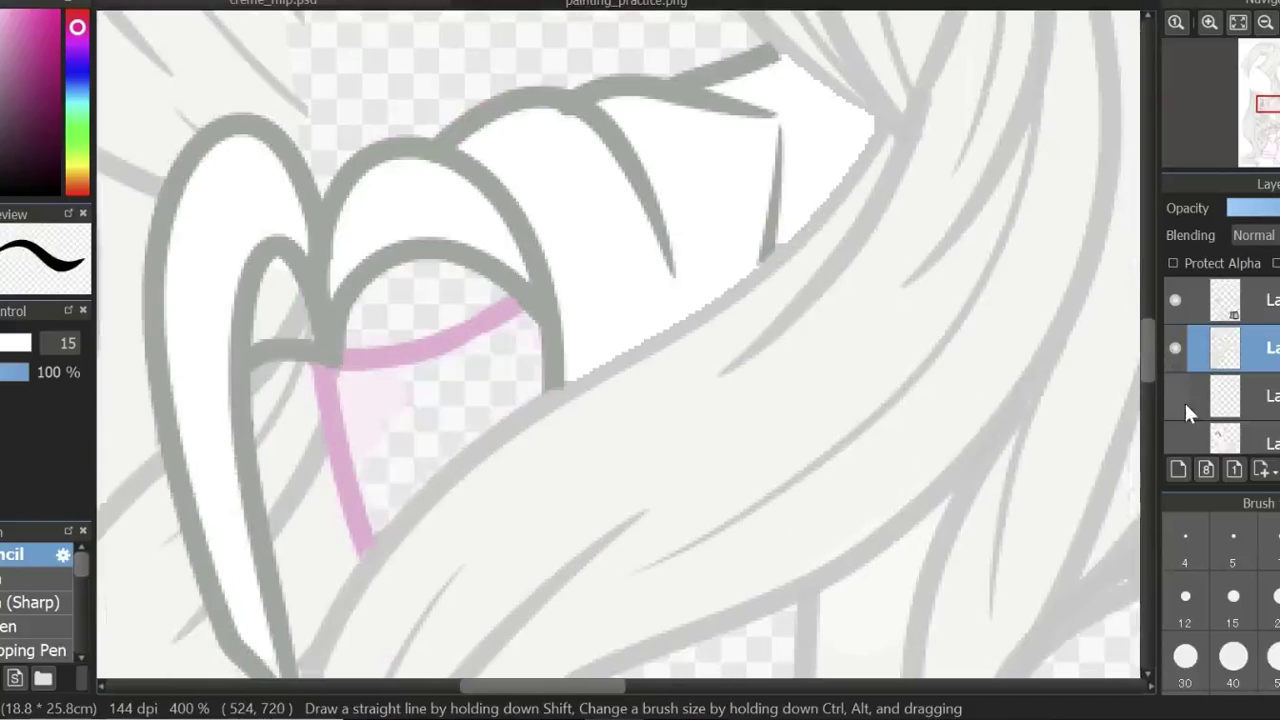
{"action": "left_click", "coordinate": [1190, 398]}
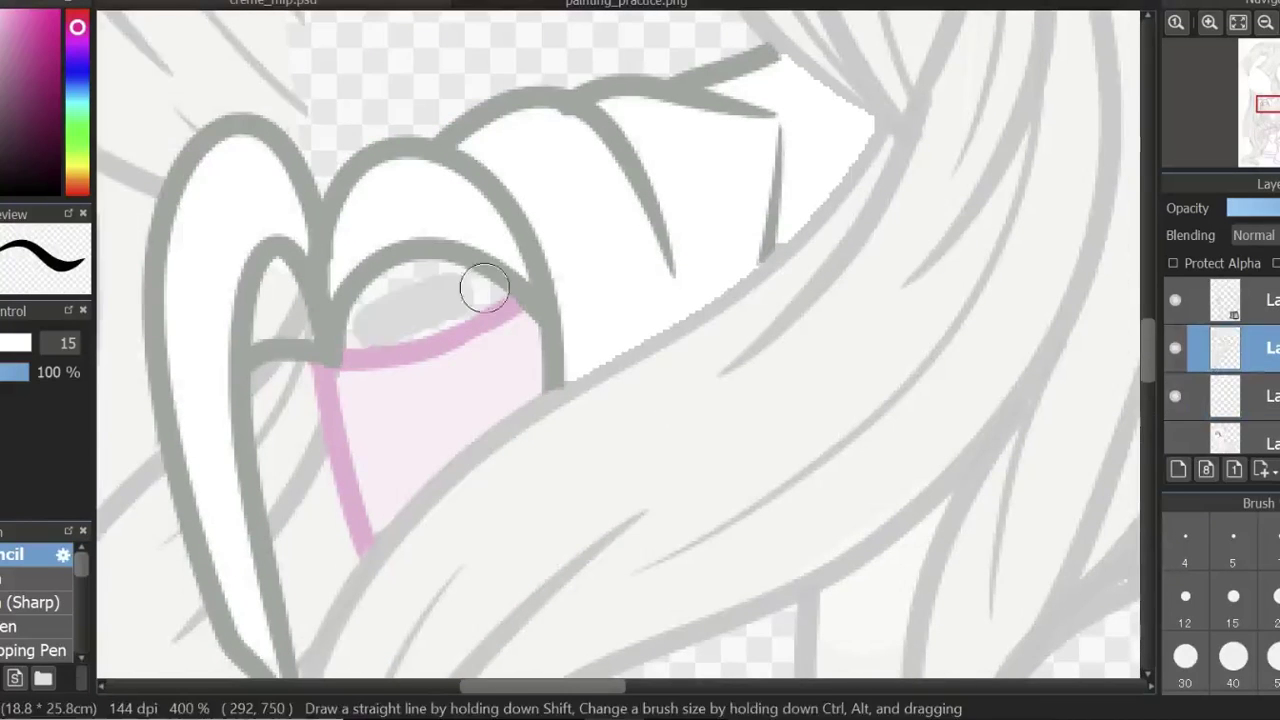
{"action": "left_click_drag", "start_coordinate": [480, 286], "coordinate": [300, 300]}
Paint the sweater's pink fill across the chest behind the hair locks and move its layer below the hair.
{"action": "scroll", "coordinate": [562, 378], "scroll_direction": "down", "scroll_amount": 3}
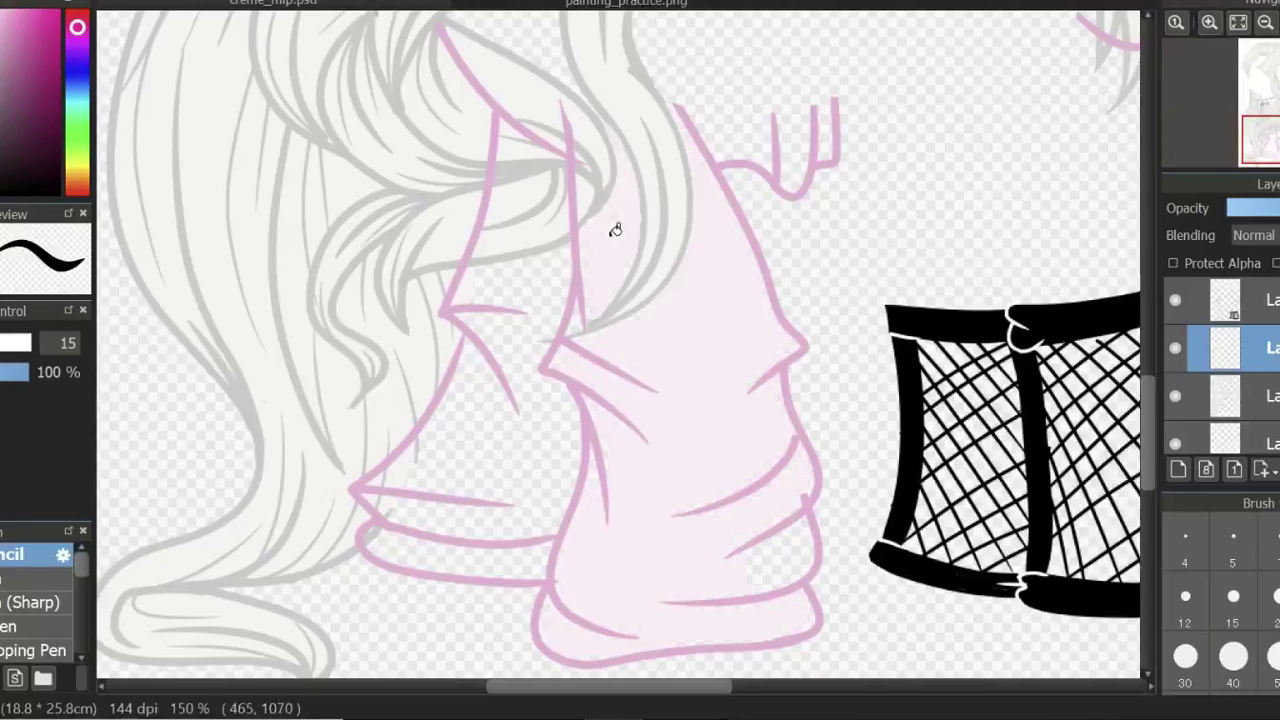
{"action": "scroll", "coordinate": [1149, 398], "scroll_direction": "up", "scroll_amount": 3}
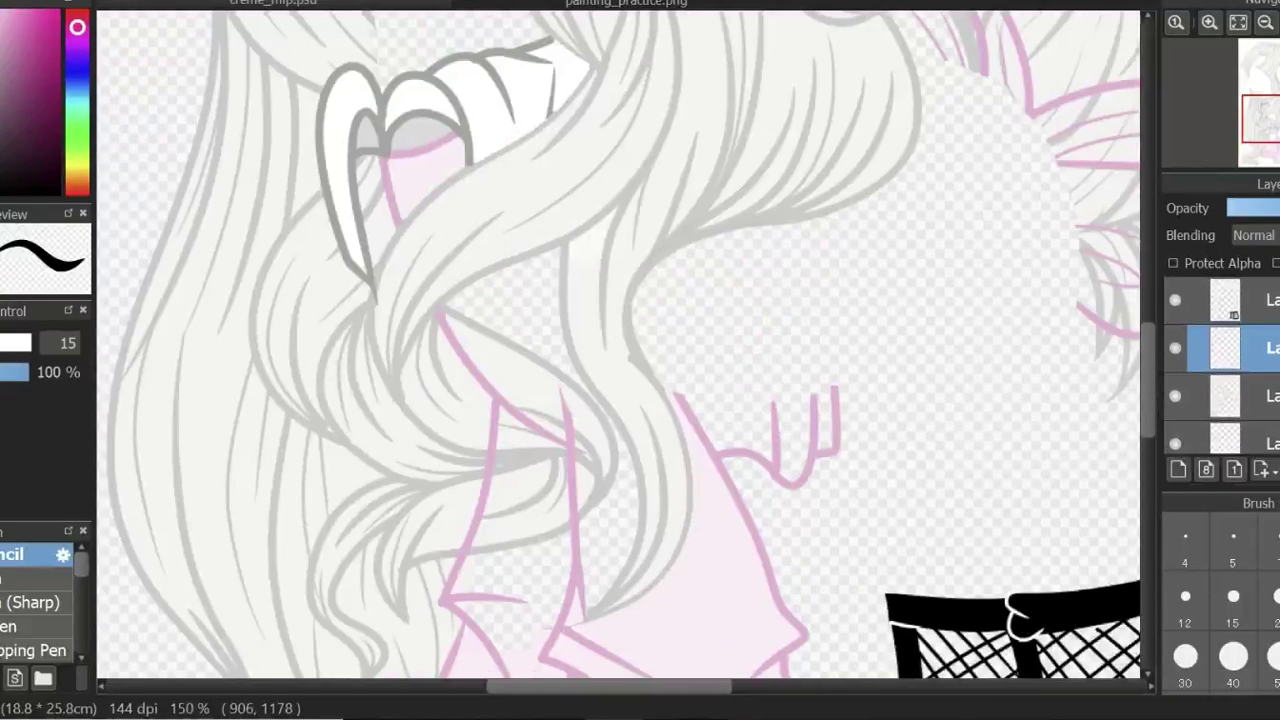
{"action": "key", "text": "ctrl+plus"}
{"action": "left_click_drag", "start_coordinate": [432, 346], "coordinate": [592, 533]}
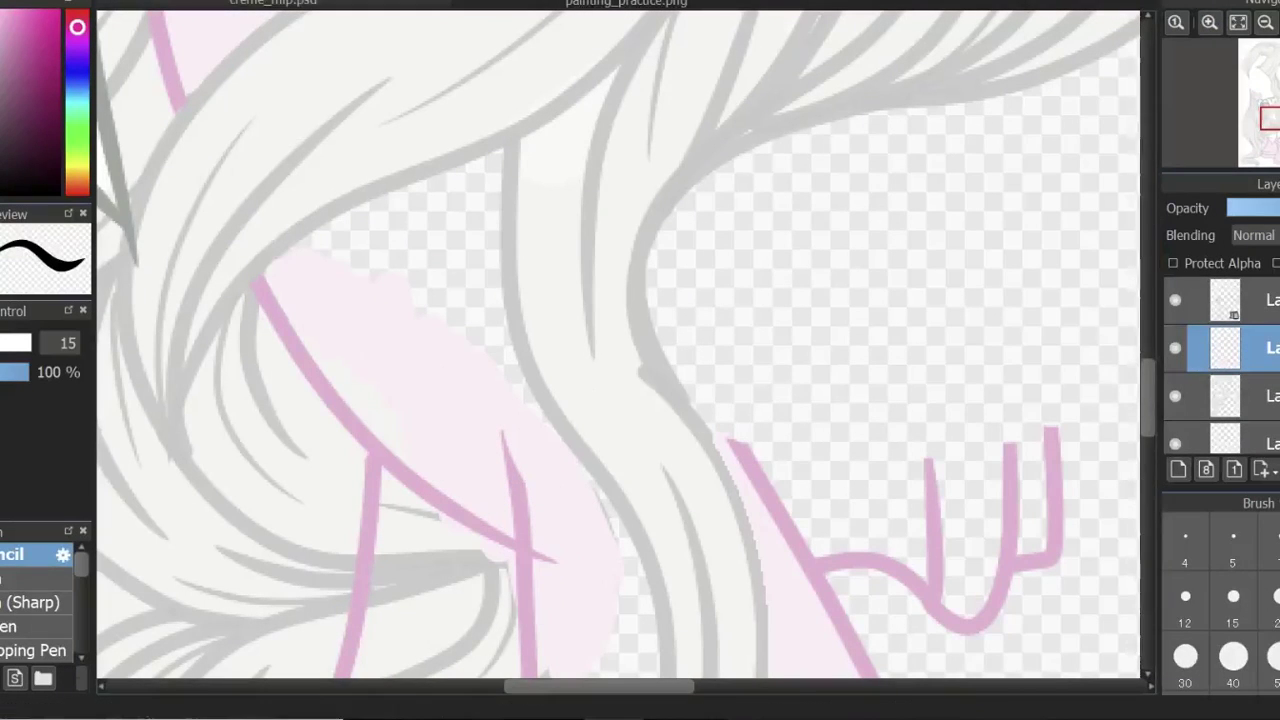
{"action": "left_click_drag", "start_coordinate": [1225, 347], "coordinate": [1225, 395]}
{"action": "scroll", "coordinate": [430, 361], "scroll_direction": "down", "scroll_amount": 5}
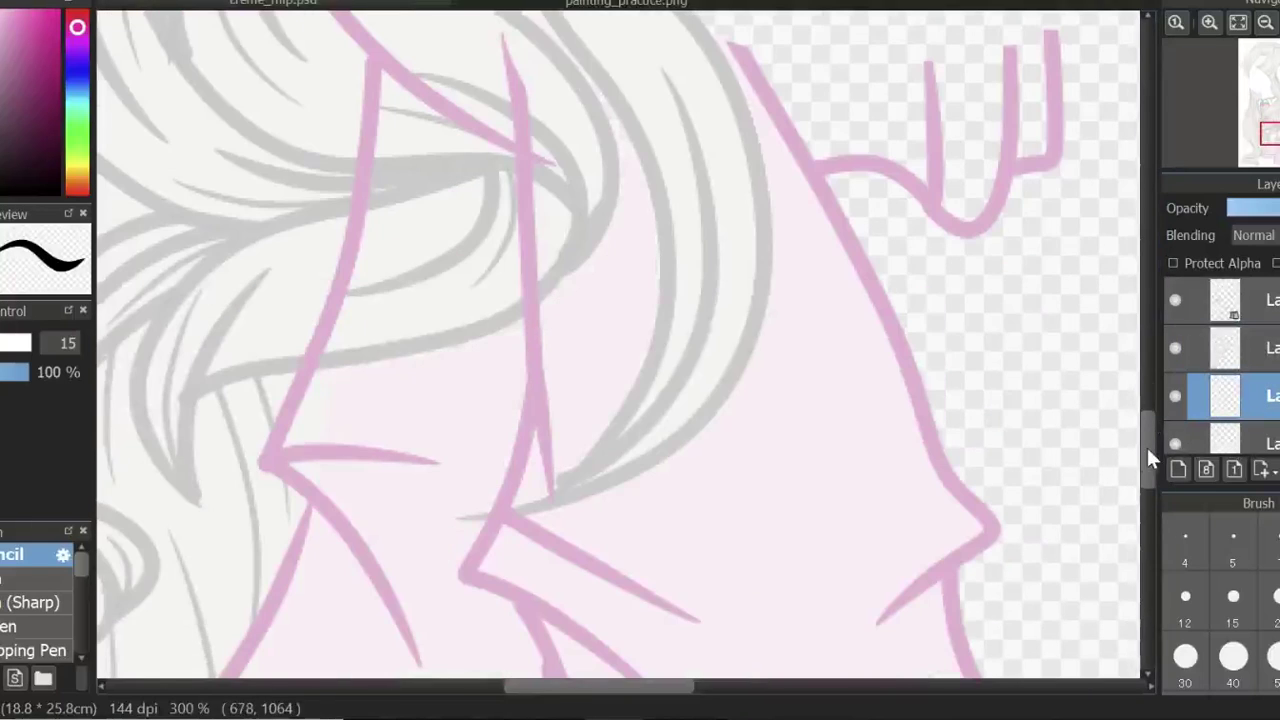
Check the sweater's pink fill for gaps along the chest and sleeves with the hair layer hidden and reshown.
{"action": "scroll", "coordinate": [554, 403], "scroll_direction": "up", "scroll_amount": 3}
{"action": "left_click", "coordinate": [1265, 22]}
{"action": "left_click", "coordinate": [1201, 23]}
{"action": "left_click", "coordinate": [1201, 23]}
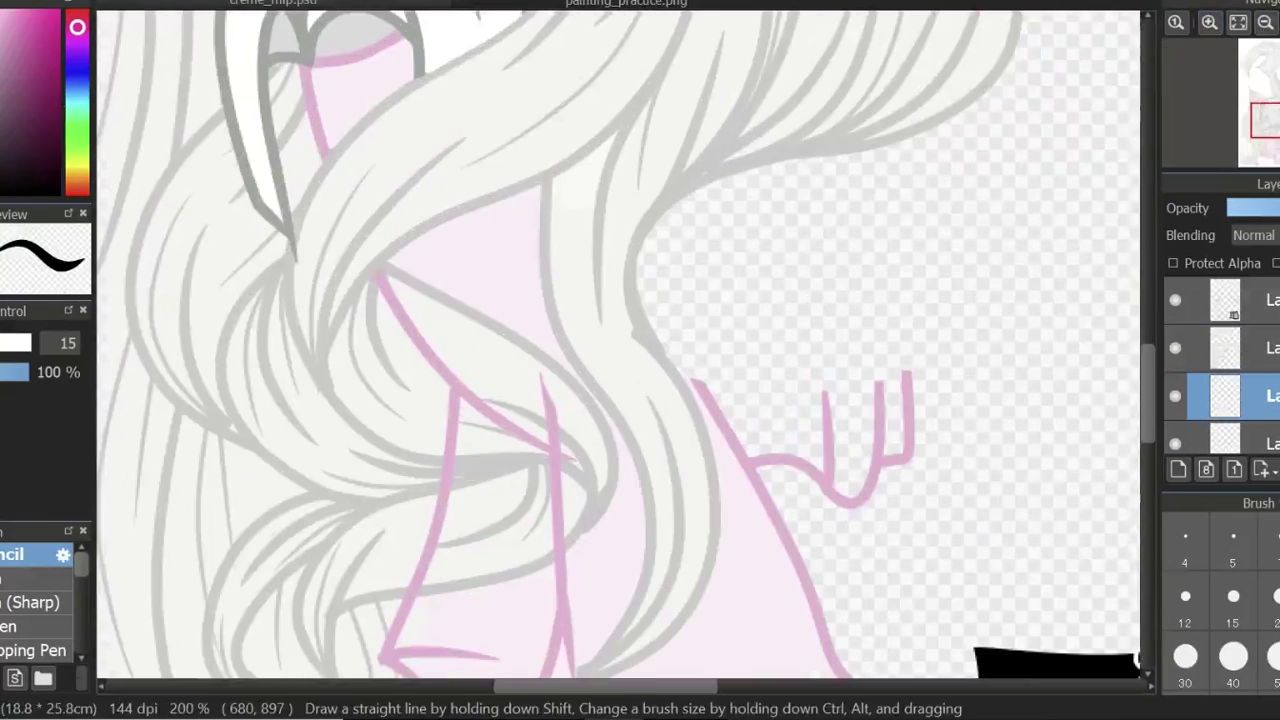
{"action": "scroll", "coordinate": [618, 345], "scroll_direction": "down", "scroll_amount": 2}
{"action": "scroll", "coordinate": [618, 345], "scroll_direction": "down", "scroll_amount": 5}
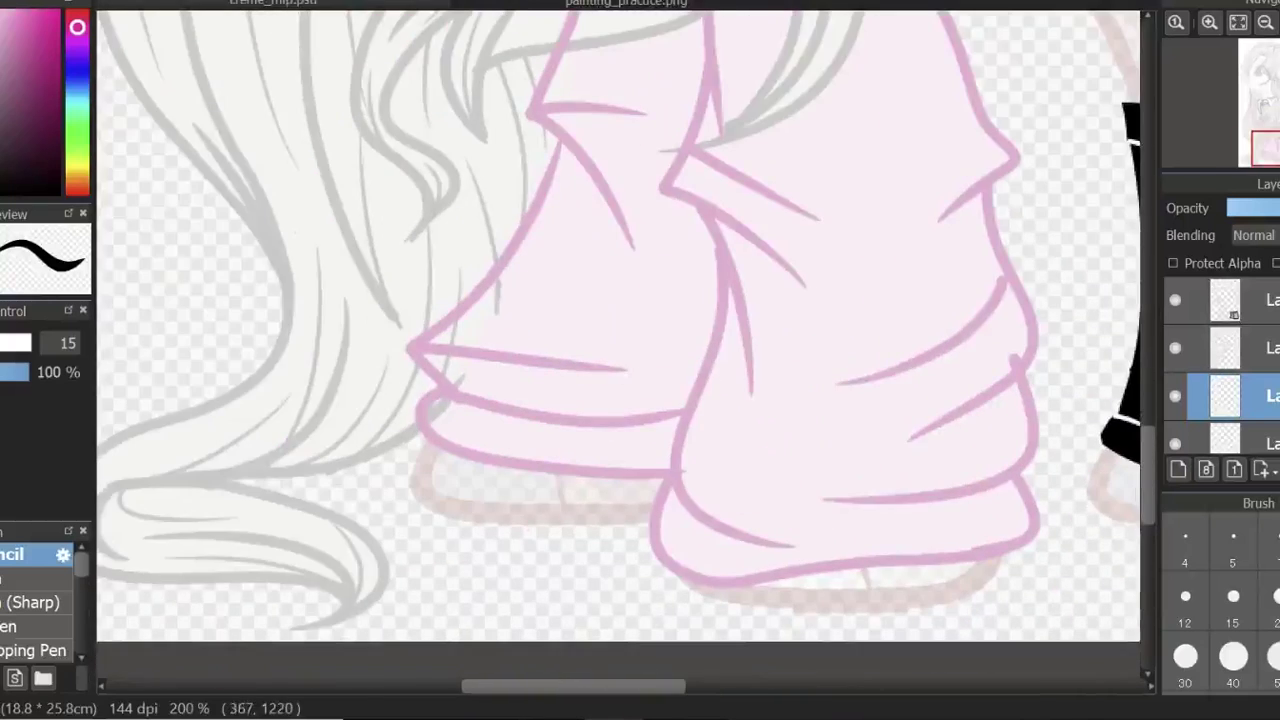
{"action": "left_click", "coordinate": [1209, 22]}
{"action": "left_click", "coordinate": [1175, 347]}
{"action": "left_click", "coordinate": [1172, 391]}
{"action": "left_click", "coordinate": [1172, 391]}
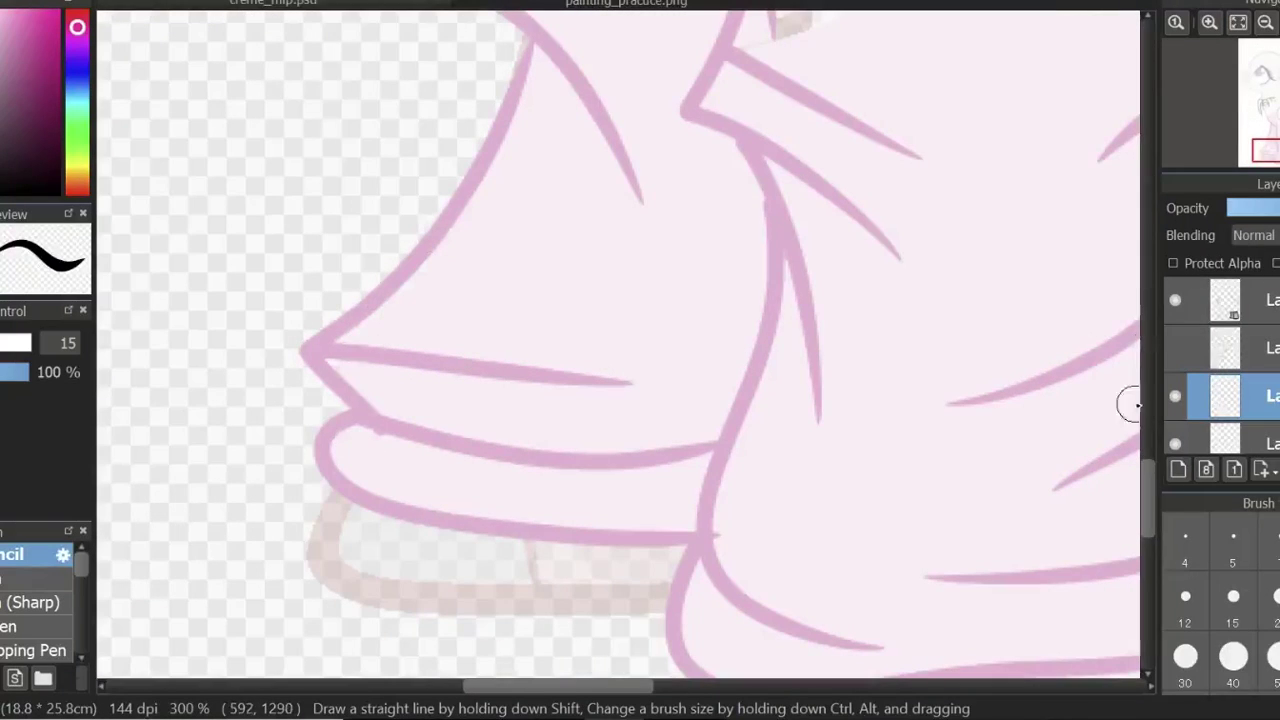
{"action": "scroll", "coordinate": [1141, 427], "scroll_direction": "up", "scroll_amount": 4}
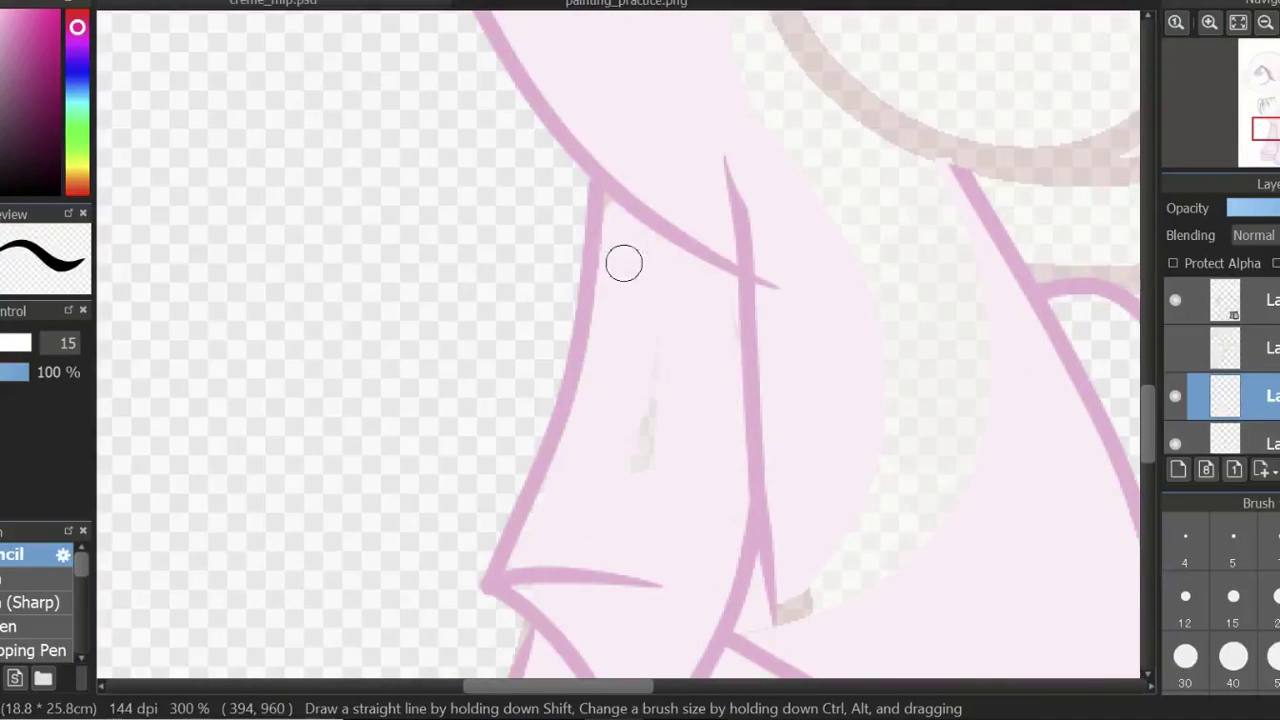
{"action": "left_click", "coordinate": [1175, 347]}
{"action": "left_click", "coordinate": [1179, 343]}
{"action": "scroll", "coordinate": [1147, 415], "scroll_direction": "up", "scroll_amount": 3}
{"action": "left_click", "coordinate": [1181, 345]}
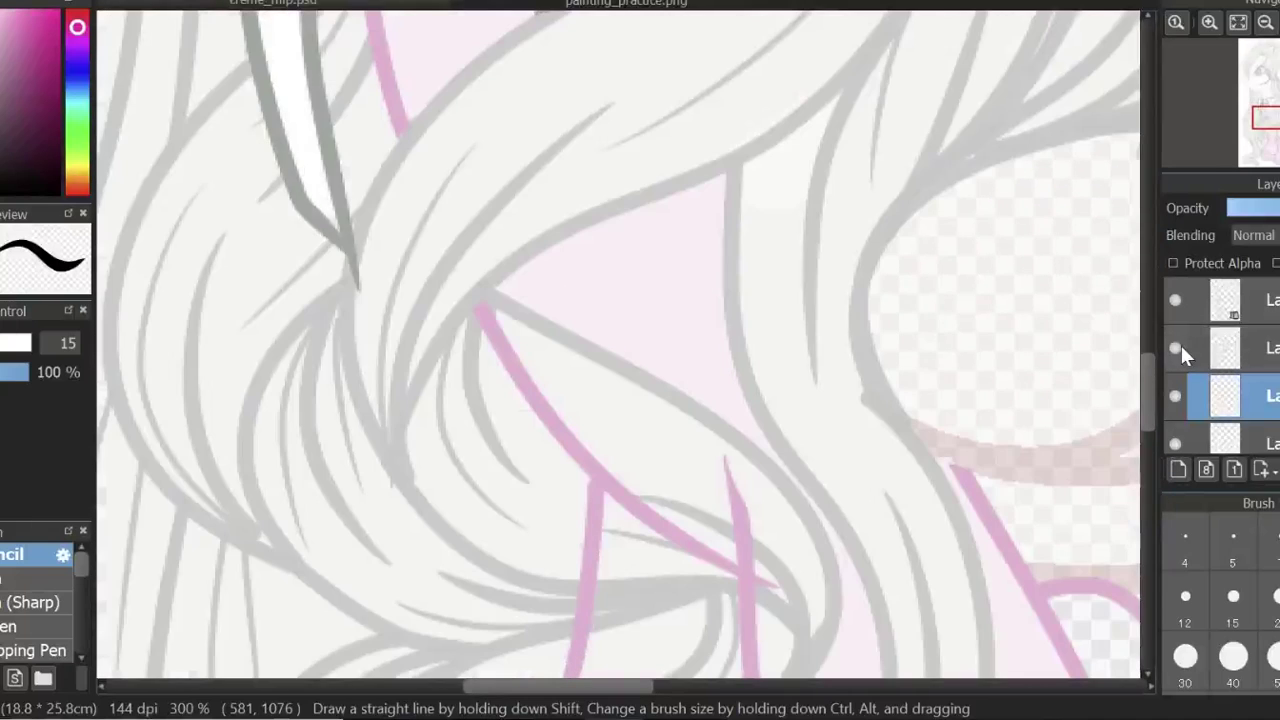
Erase the hair fill and locks crossing the sweater's chest and upper sleeve at size 30.
{"action": "key", "text": "minus"}
{"action": "left_click", "coordinate": [1230, 347]}
{"action": "key", "text": "e"}
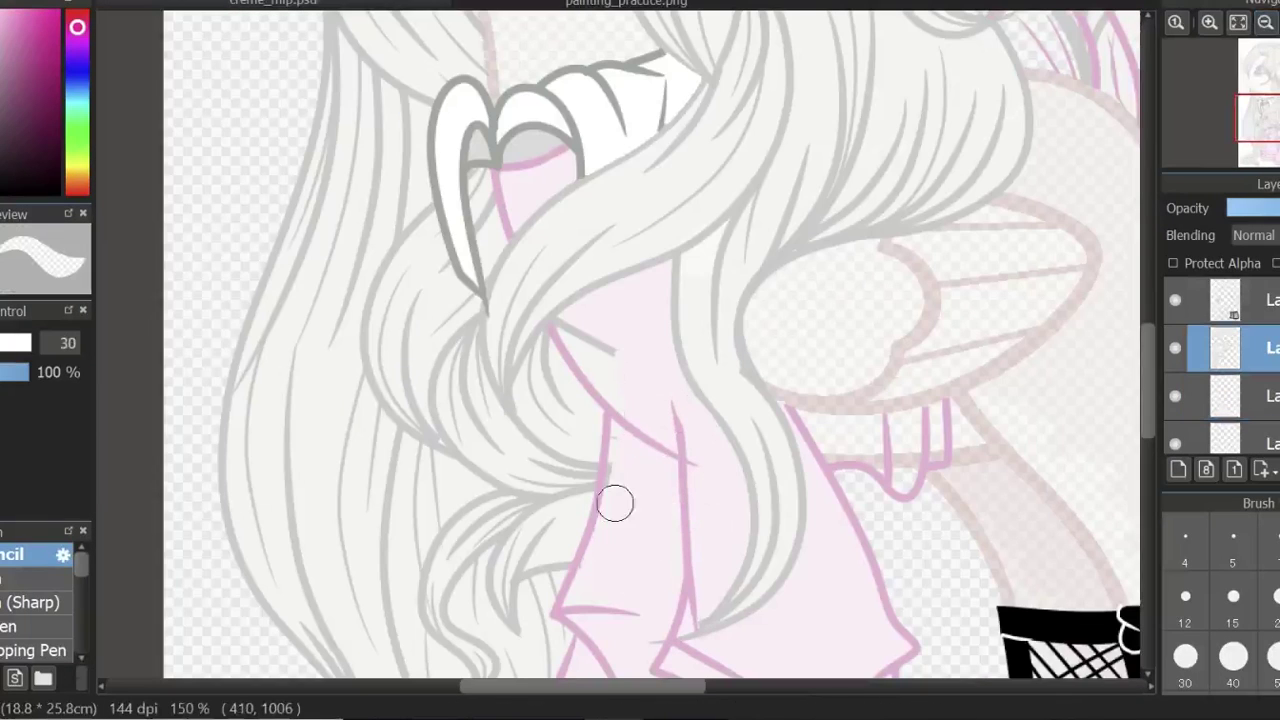
{"action": "scroll", "coordinate": [469, 235], "scroll_direction": "up", "scroll_amount": 4}
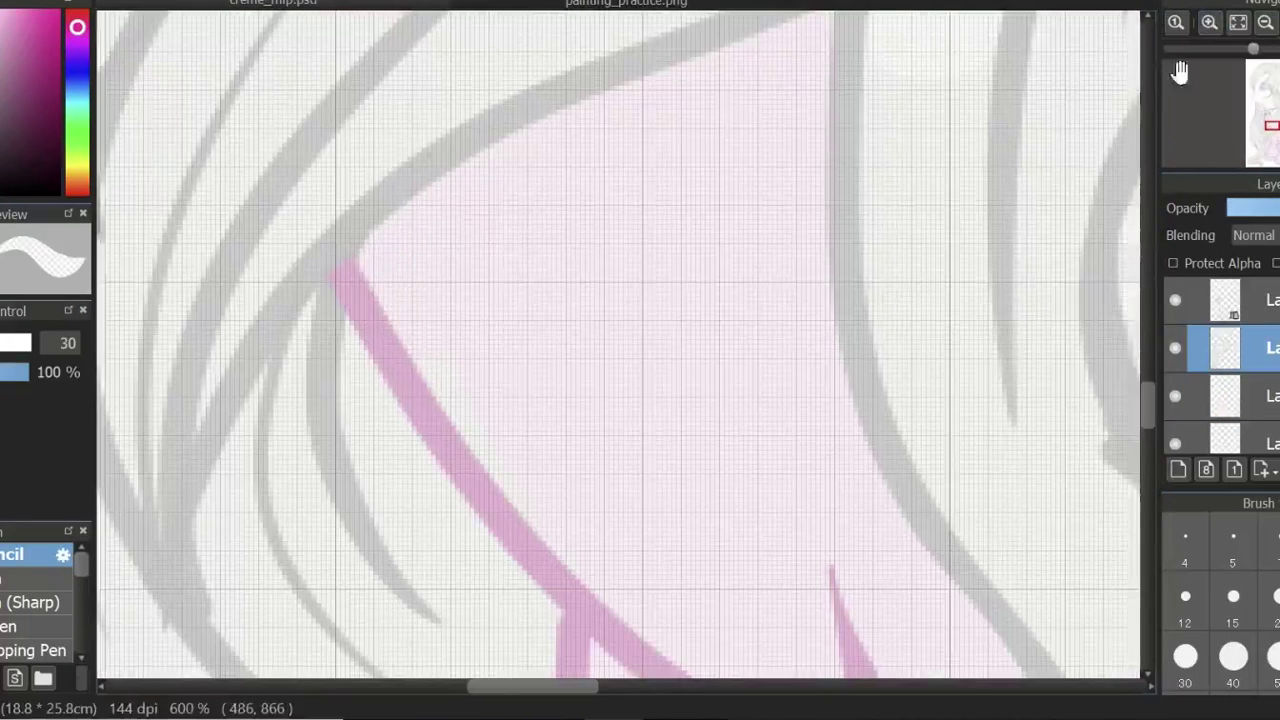
{"action": "left_click", "coordinate": [1238, 22]}
{"action": "left_click", "coordinate": [1207, 24]}
{"action": "left_click", "coordinate": [1207, 24]}
{"action": "double_click", "coordinate": [1190, 350]}
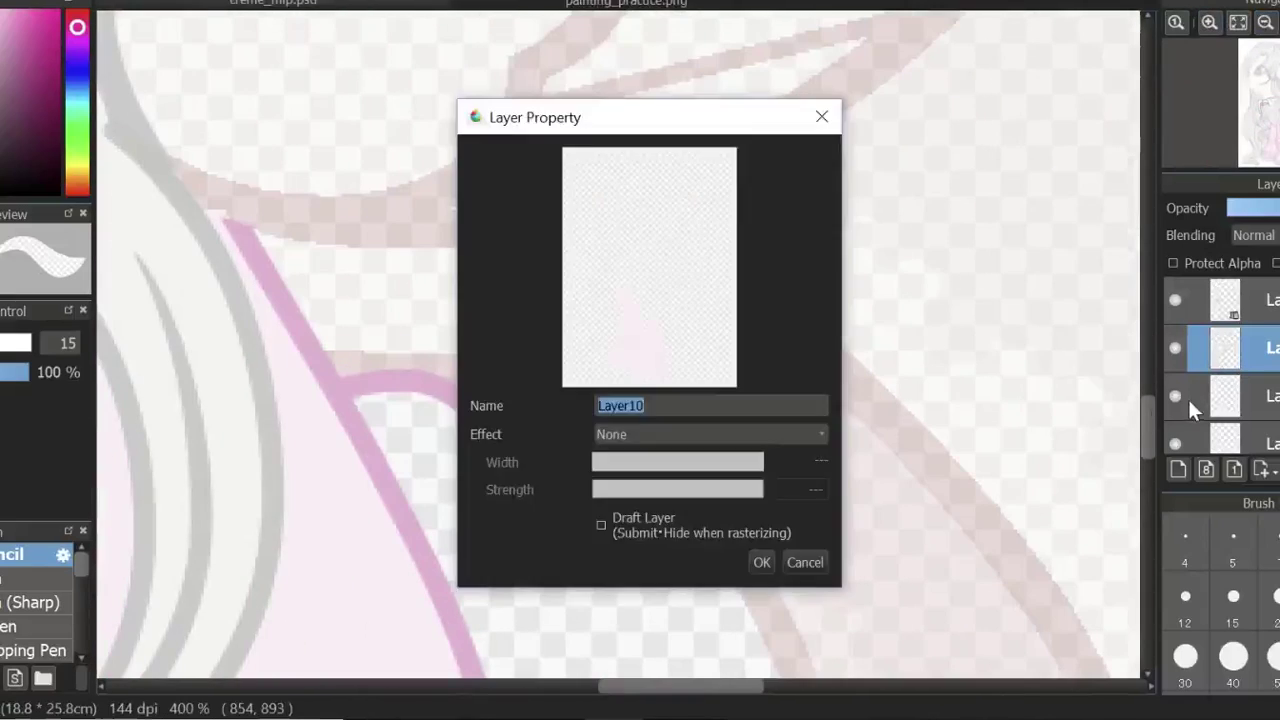
{"action": "key", "text": "Escape"}
{"action": "right_click", "coordinate": [1171, 406]}
{"action": "key", "text": "Escape"}
Paint pink over the sweater's rear hem below the wing at size 40.
{"action": "scroll", "coordinate": [1167, 398], "scroll_direction": "down", "scroll_amount": 1}
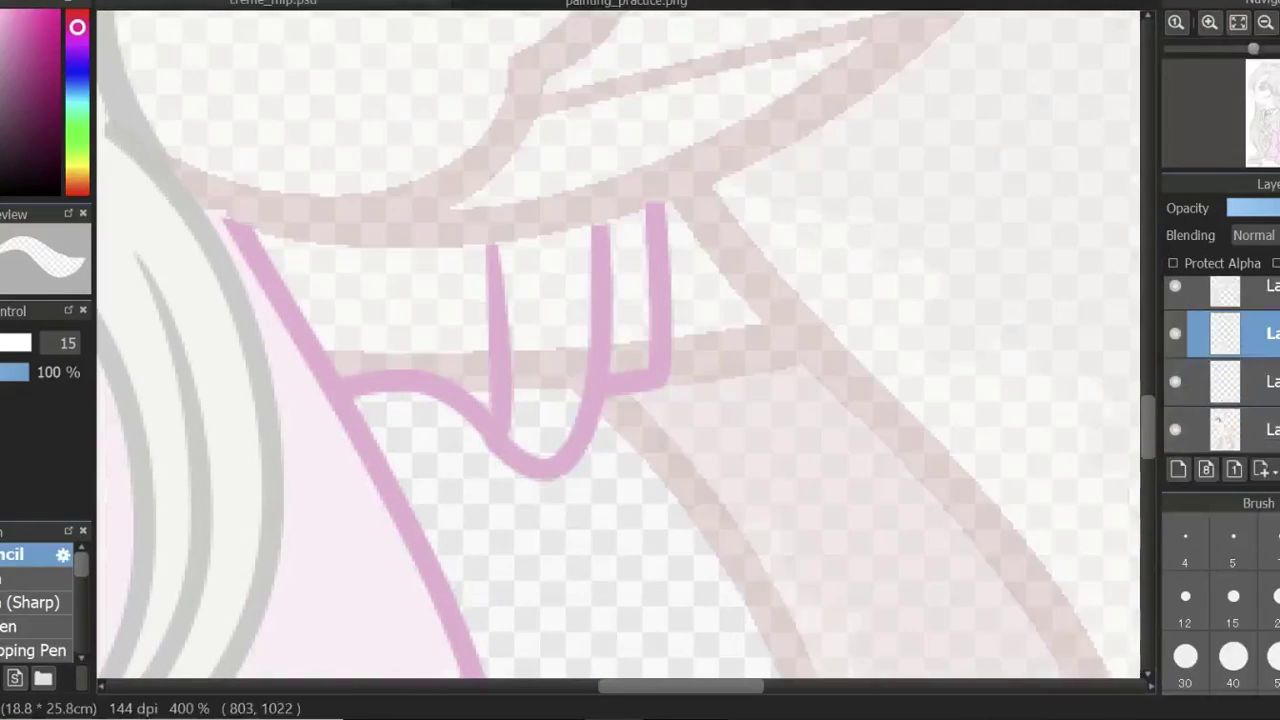
{"action": "left_click", "coordinate": [1207, 22]}
{"action": "left_click", "coordinate": [1265, 22]}
{"action": "left_click", "coordinate": [1233, 655]}
{"action": "mouse_move", "coordinate": [560, 260]}
{"action": "left_mouse_down"}
{"action": "mouse_move", "coordinate": [529, 300]}
{"action": "mouse_move", "coordinate": [310, 250]}
{"action": "left_mouse_up"}
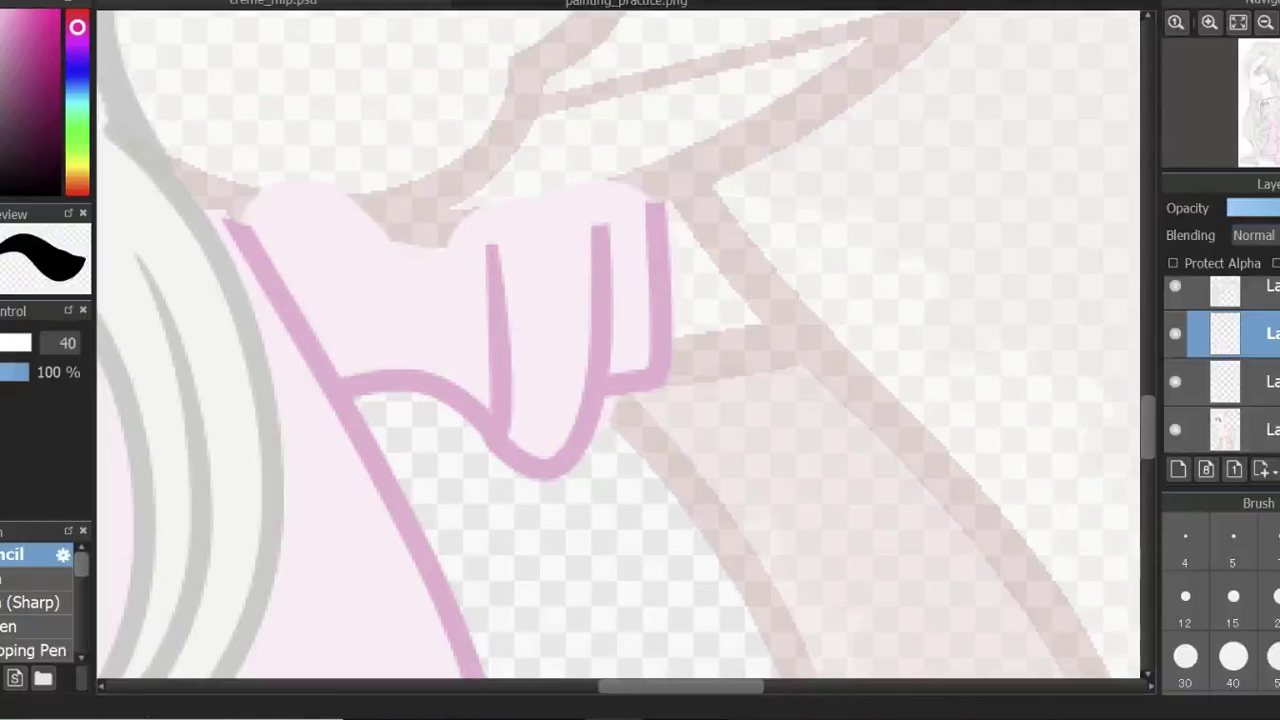
Clear the pink overspill from the wing outline and repaint the hem's upper edge up to it at size 15.
{"action": "key", "text": "e"}
{"action": "key", "text": "ctrl+z"}
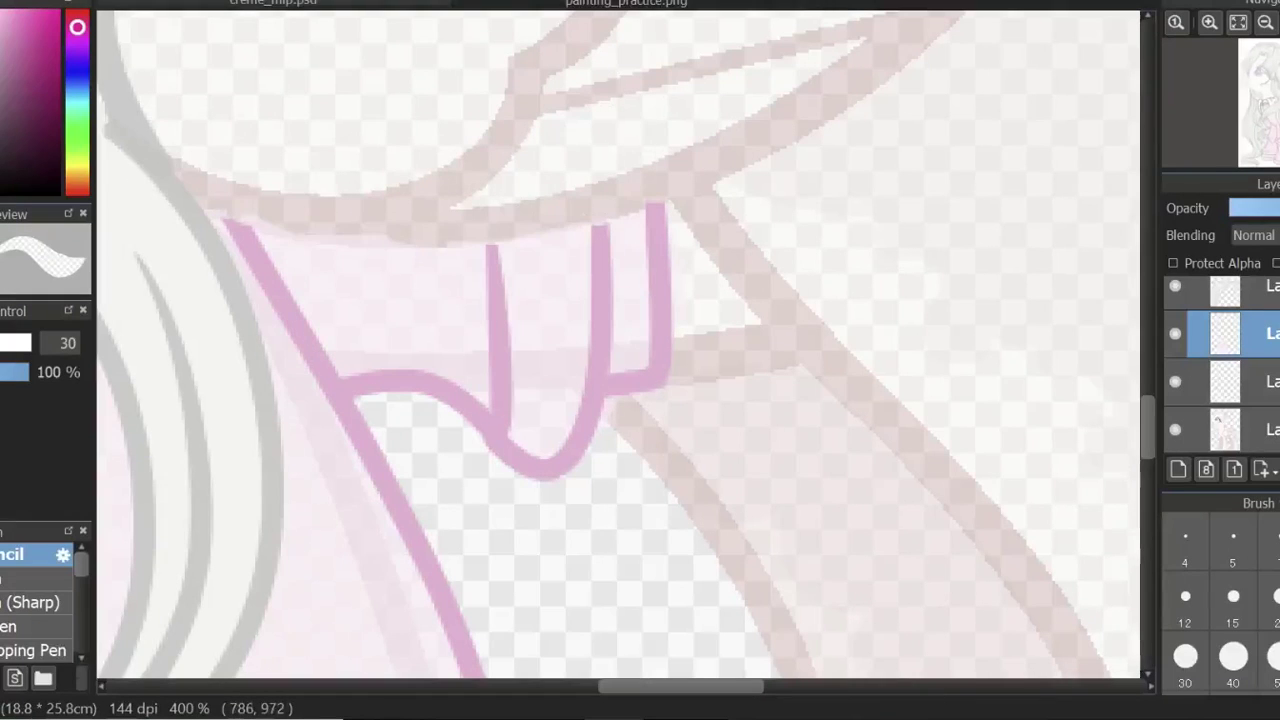
{"action": "key", "text": "ctrl+z"}
{"action": "scroll", "coordinate": [474, 129], "scroll_direction": "up", "scroll_amount": 2}
{"action": "key", "text": "b"}
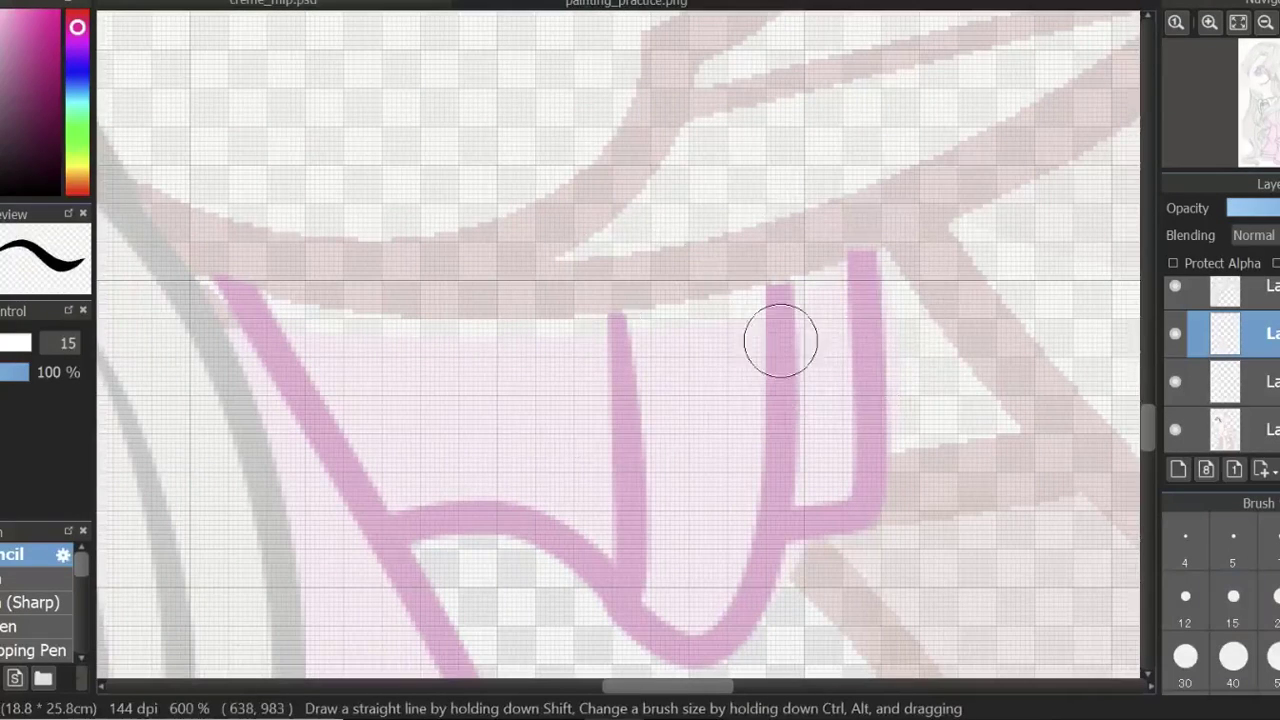
{"action": "mouse_move", "coordinate": [780, 341]}
{"action": "left_mouse_down"}
{"action": "mouse_move", "coordinate": [229, 309]}
{"action": "mouse_move", "coordinate": [278, 350]}
{"action": "left_mouse_up"}
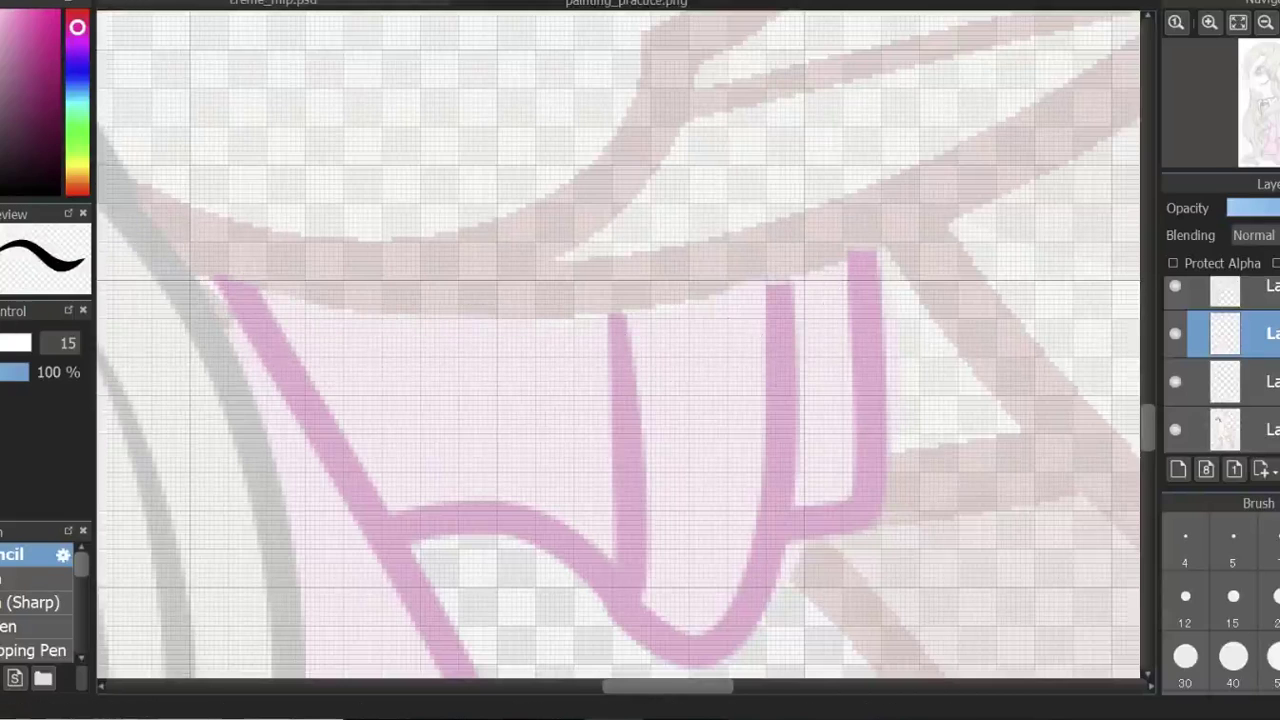
Fill the tail bow's upper loop with pale pink and its folded band with darker pink at size 15, with the hair layer hidden.
{"action": "key", "text": "e"}
{"action": "left_click", "coordinate": [1225, 289]}
{"action": "left_click", "coordinate": [1239, 23]}
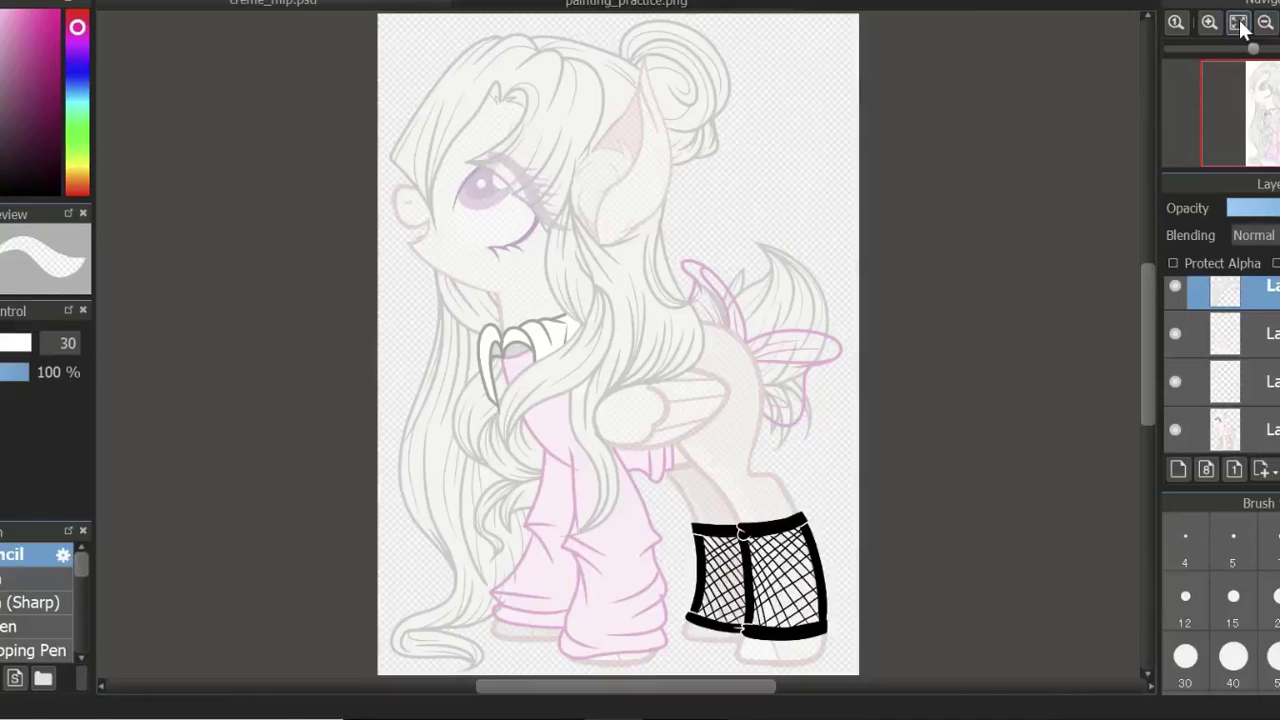
{"action": "scroll", "coordinate": [671, 322], "scroll_direction": "up", "scroll_amount": 6}
{"action": "key", "text": "b"}
{"action": "left_click", "coordinate": [1225, 333]}
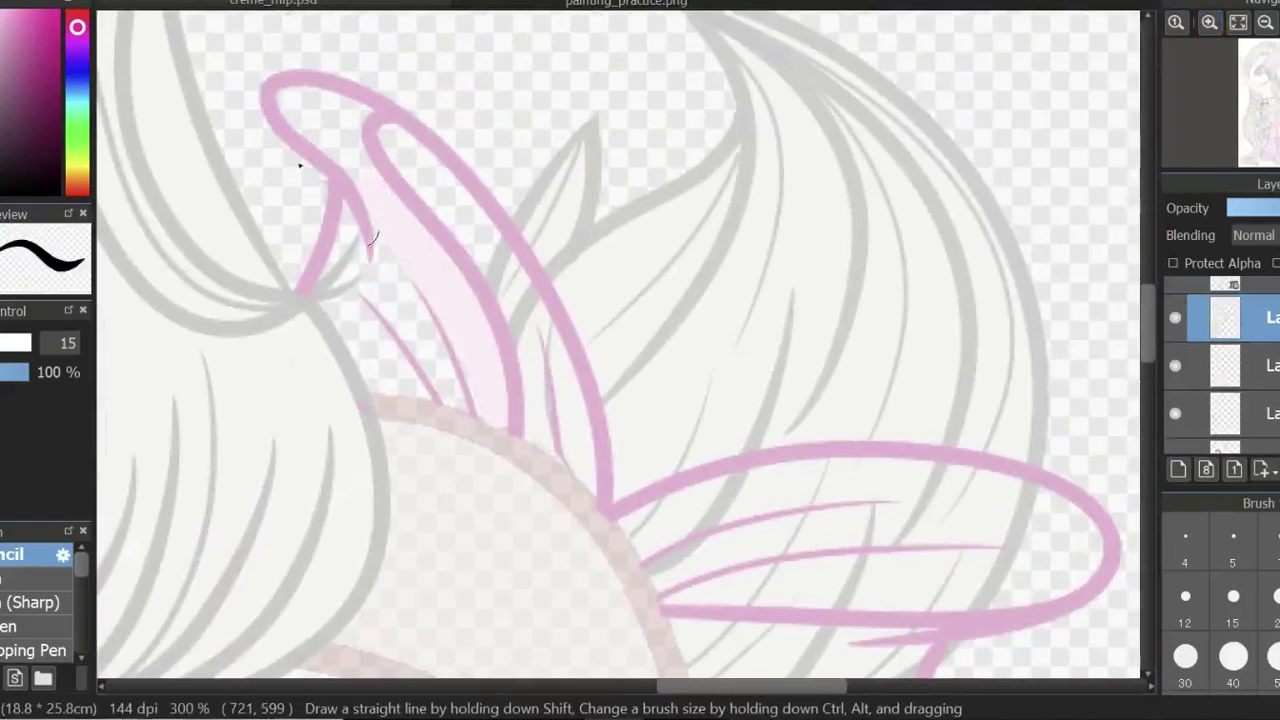
{"action": "left_click", "coordinate": [1175, 365]}
{"action": "left_click", "coordinate": [1225, 413]}
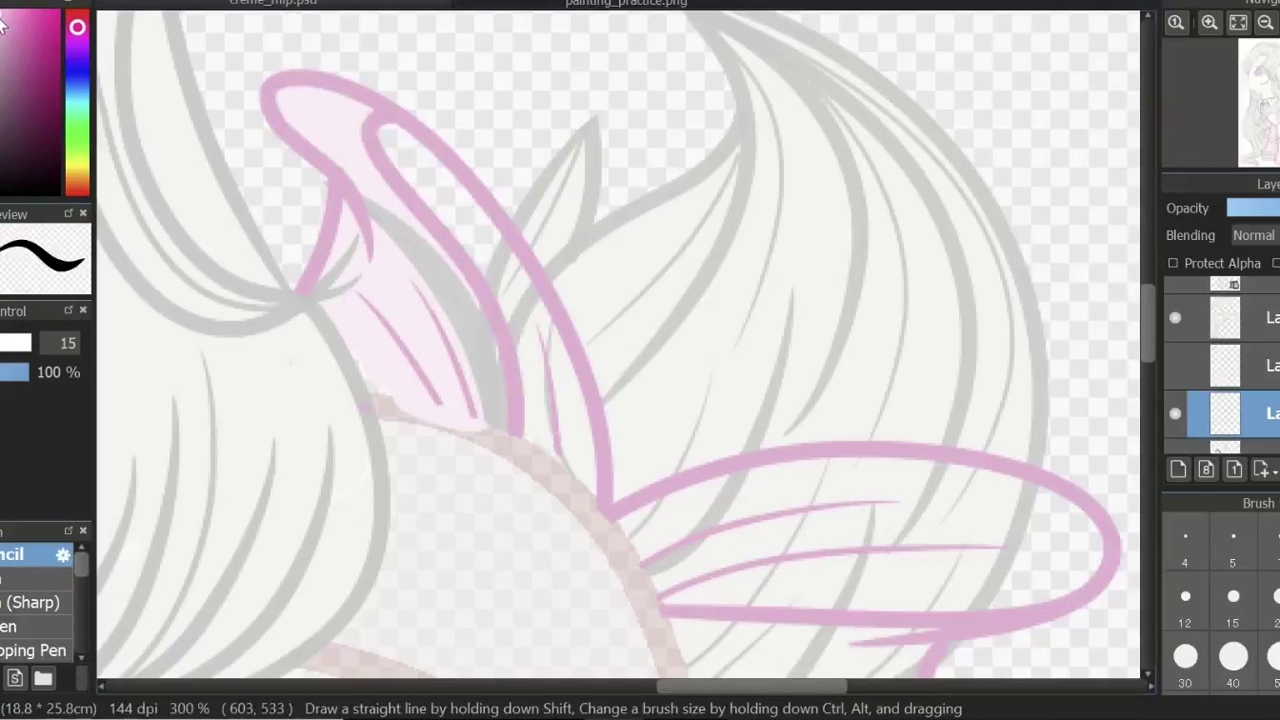
{"action": "left_click", "coordinate": [1175, 318]}
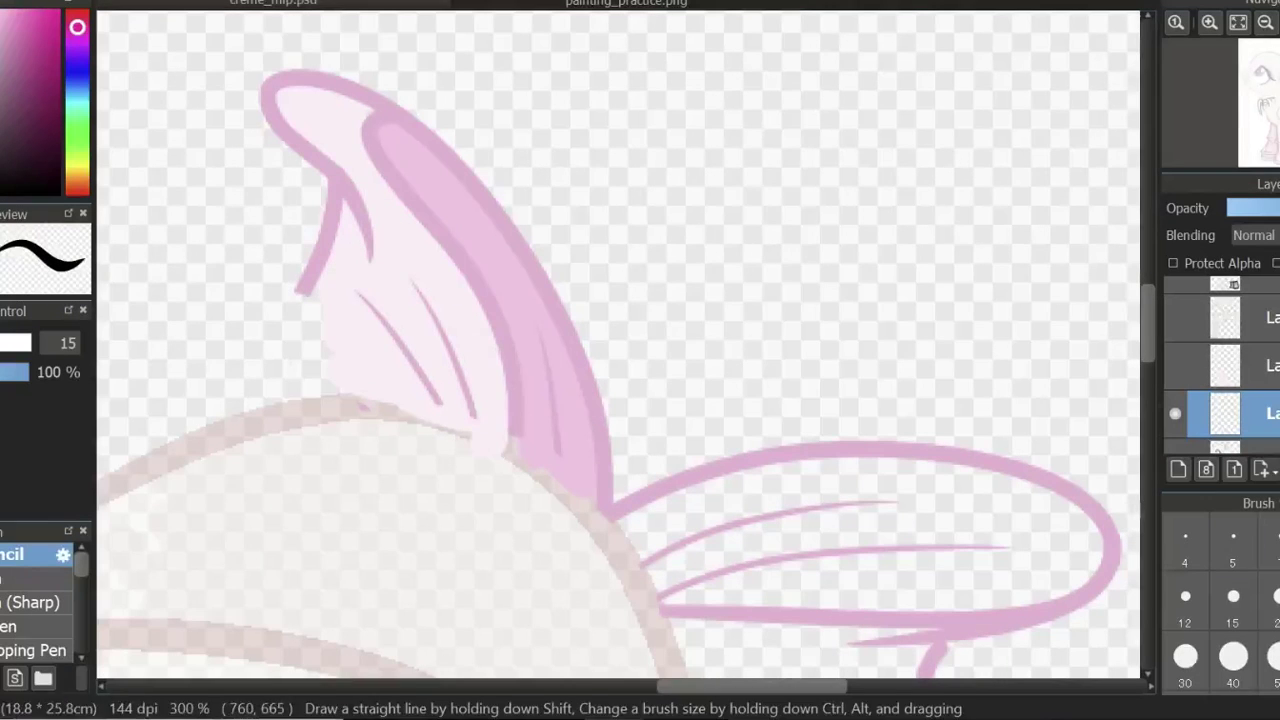
Fill the tail bow's side loop with darker pink and the hanging ribbon below it with pale pink.
{"action": "left_click_drag", "start_coordinate": [799, 647], "coordinate": [599, 327]}
{"action": "mouse_move", "coordinate": [700, 220]}
{"action": "left_mouse_down"}
{"action": "mouse_move", "coordinate": [494, 171]}
{"action": "mouse_move", "coordinate": [760, 225]}
{"action": "left_mouse_up"}
{"action": "left_click_drag", "start_coordinate": [600, 300], "coordinate": [760, 565]}
{"action": "key", "text": "e"}
{"action": "left_click_drag", "start_coordinate": [498, 425], "coordinate": [427, 200]}
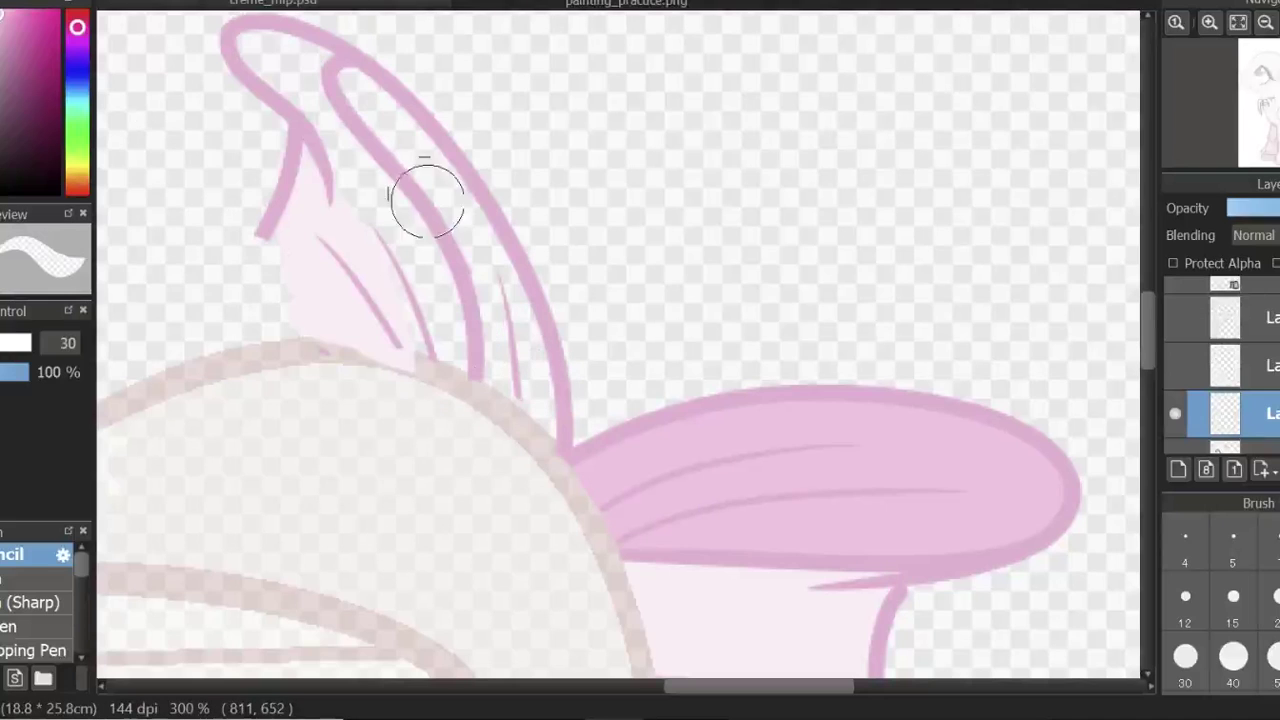
{"action": "key", "text": "ctrl+z"}
{"action": "key", "text": "ctrl+z"}
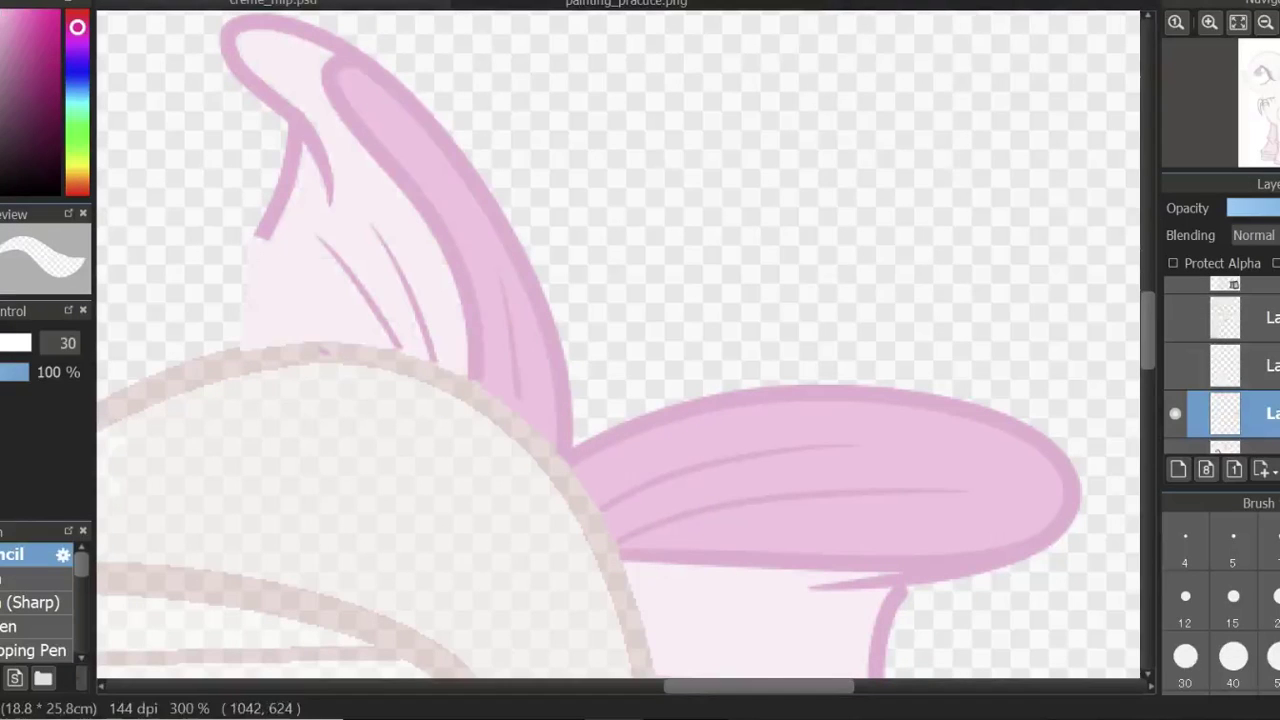
Show the hair layer again and erase the hair fill and strands crossing the tail bow's loops and ribbon at size 30.
{"action": "left_click", "coordinate": [1176, 318]}
{"action": "left_click_drag", "start_coordinate": [408, 203], "coordinate": [449, 360]}
{"action": "mouse_move", "coordinate": [640, 450]}
{"action": "left_mouse_down"}
{"action": "mouse_move", "coordinate": [751, 451]}
{"action": "mouse_move", "coordinate": [886, 523]}
{"action": "mouse_move", "coordinate": [940, 520]}
{"action": "left_mouse_up"}
{"action": "left_click_drag", "start_coordinate": [1141, 332], "coordinate": [1141, 382]}
{"action": "mouse_move", "coordinate": [840, 300]}
{"action": "left_mouse_down"}
{"action": "mouse_move", "coordinate": [720, 506]}
{"action": "mouse_move", "coordinate": [777, 449]}
{"action": "mouse_move", "coordinate": [830, 320]}
{"action": "left_mouse_up"}
{"action": "left_click", "coordinate": [1238, 22]}
{"action": "scroll", "coordinate": [1225, 380], "scroll_direction": "down", "scroll_amount": 1}
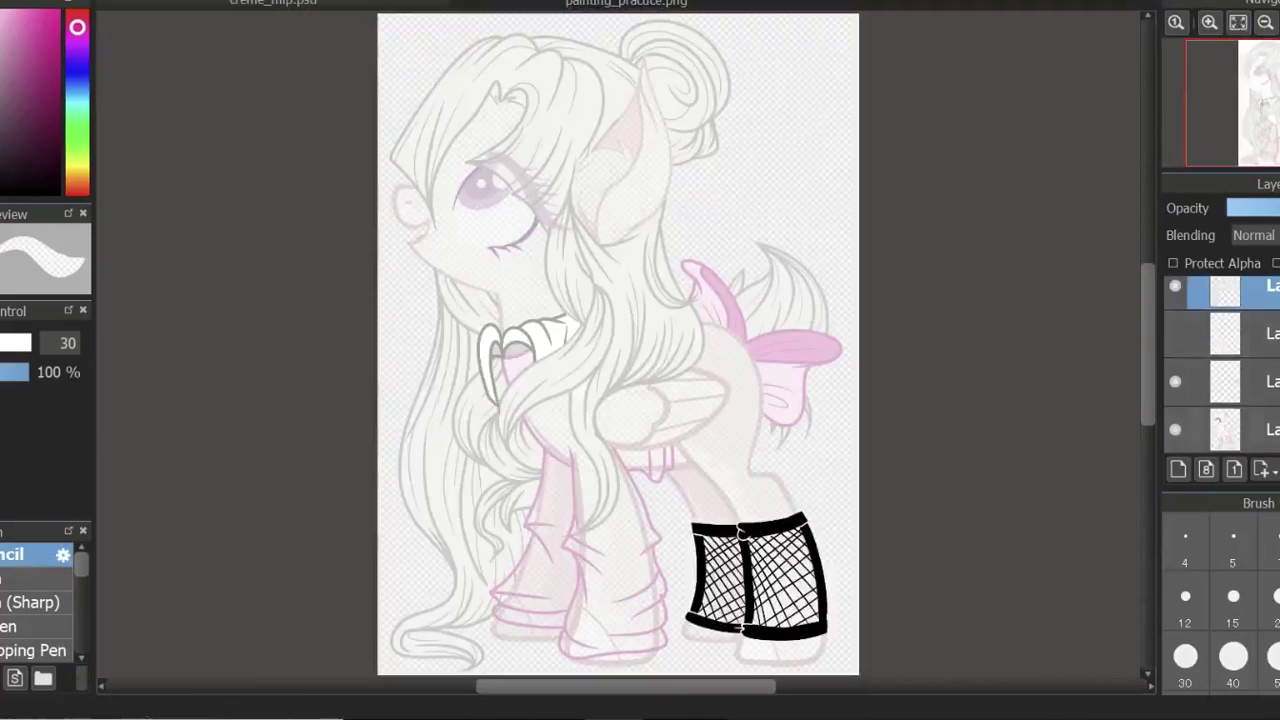
Raise the body layer's opacity and hide the hair and sweater fill layers to expose the pony's body.
{"action": "left_click", "coordinate": [1225, 429]}
{"action": "left_click", "coordinate": [1175, 333]}
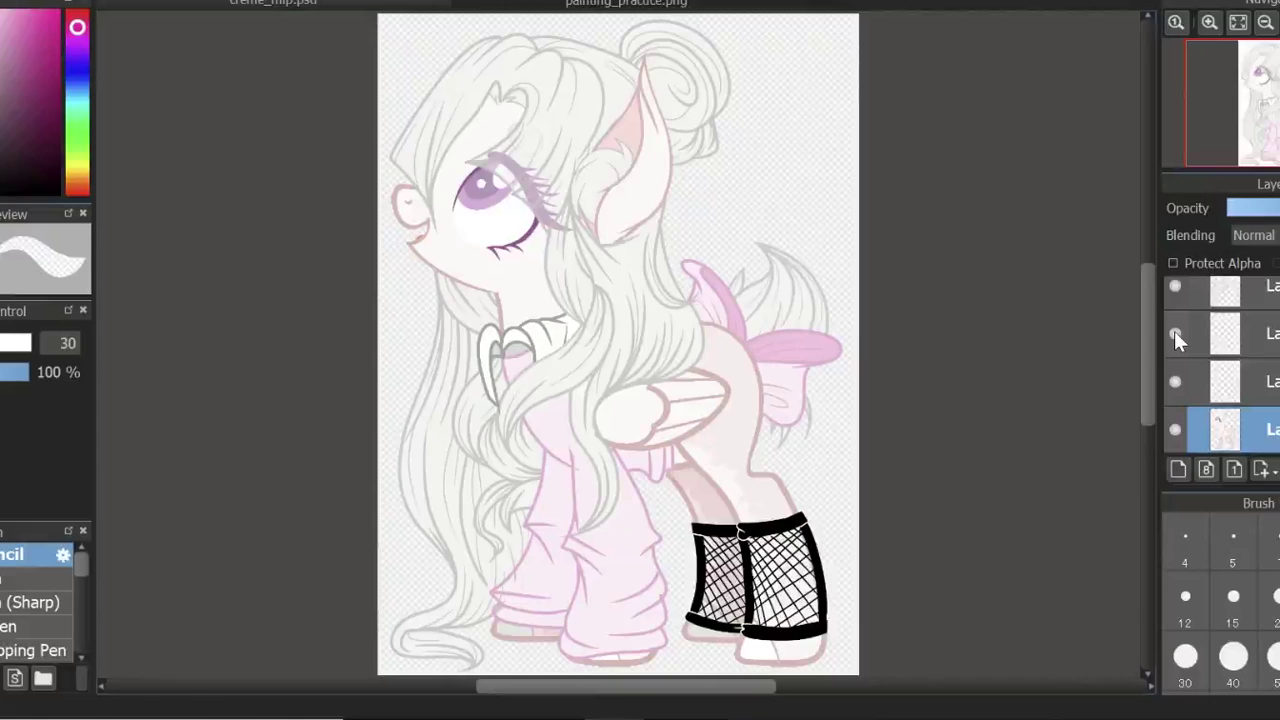
{"action": "key", "text": "ctrl+0"}
{"action": "left_click", "coordinate": [1176, 373]}
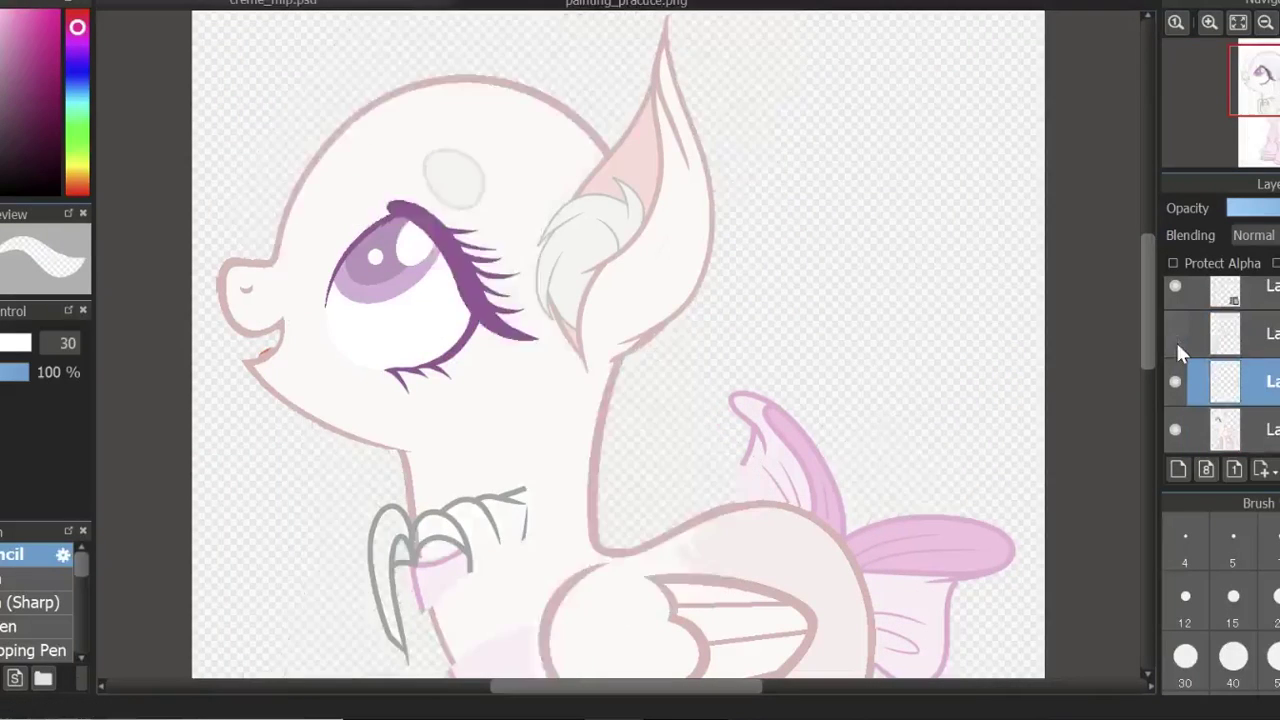